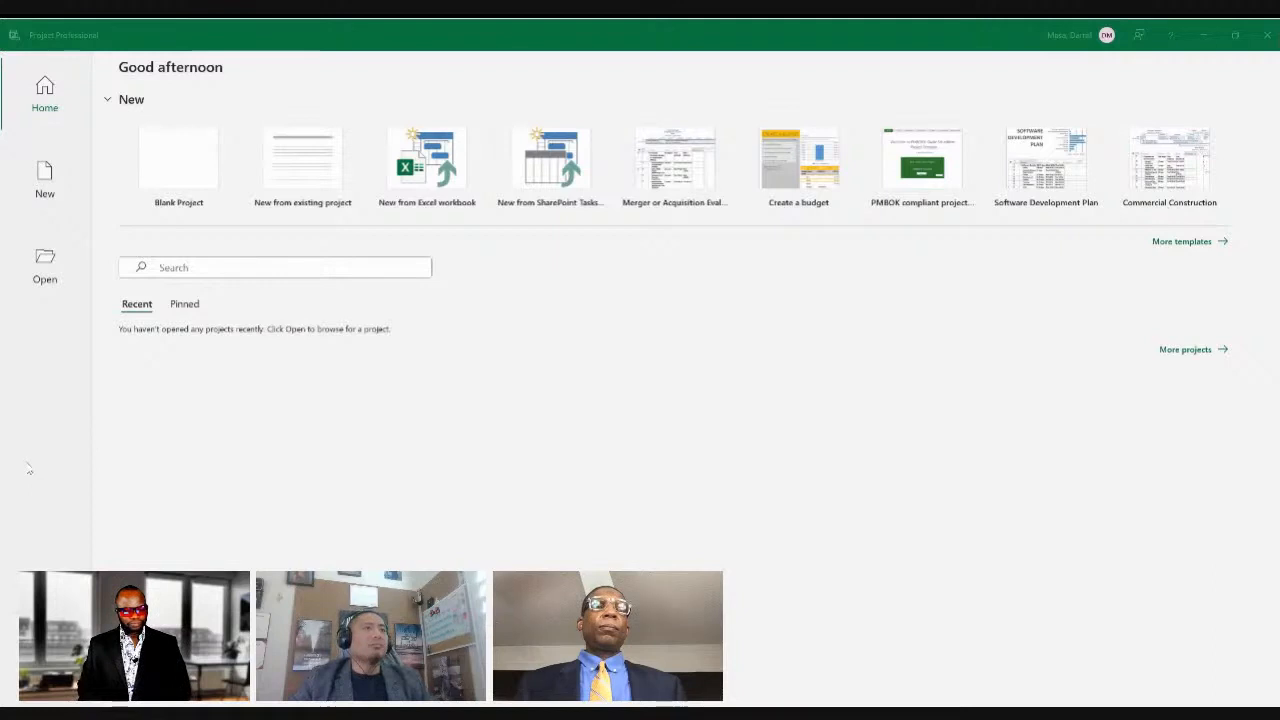
Review the General, Display and Schedule pages of the project options, then close the options without changing anything
{"action": "left_click", "coordinate": [29, 468]}
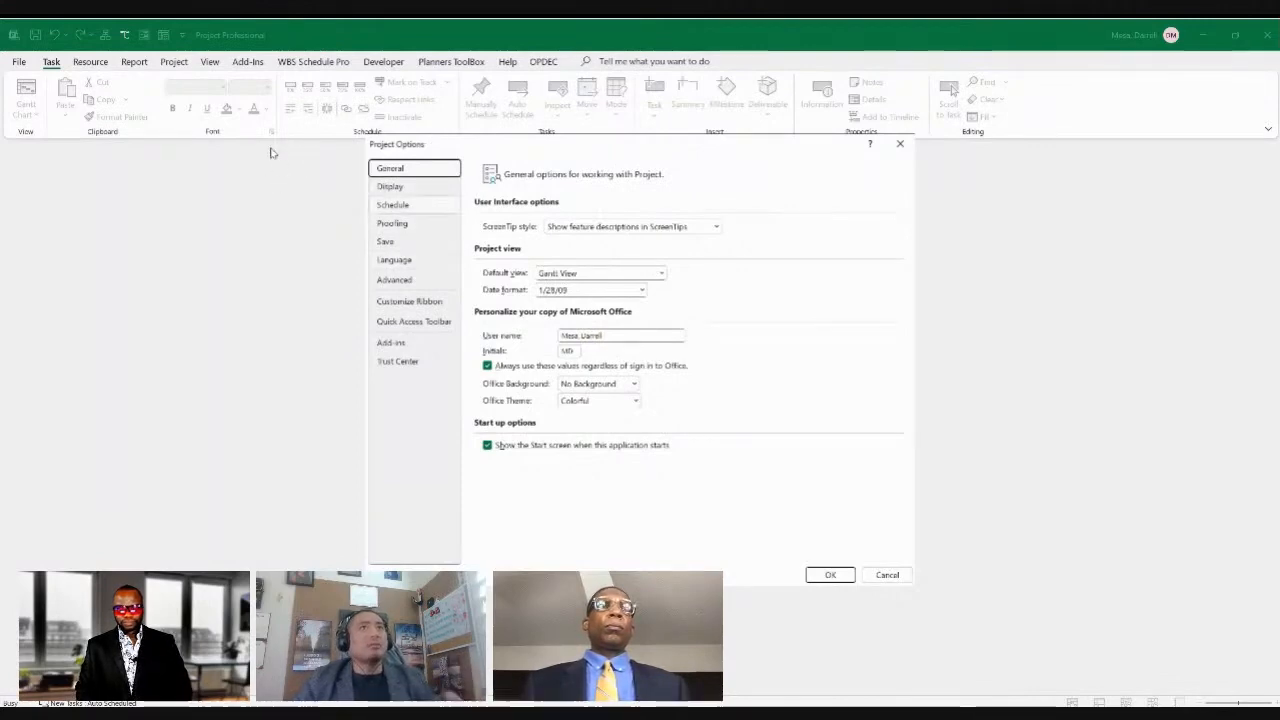
{"action": "left_click", "coordinate": [400, 187]}
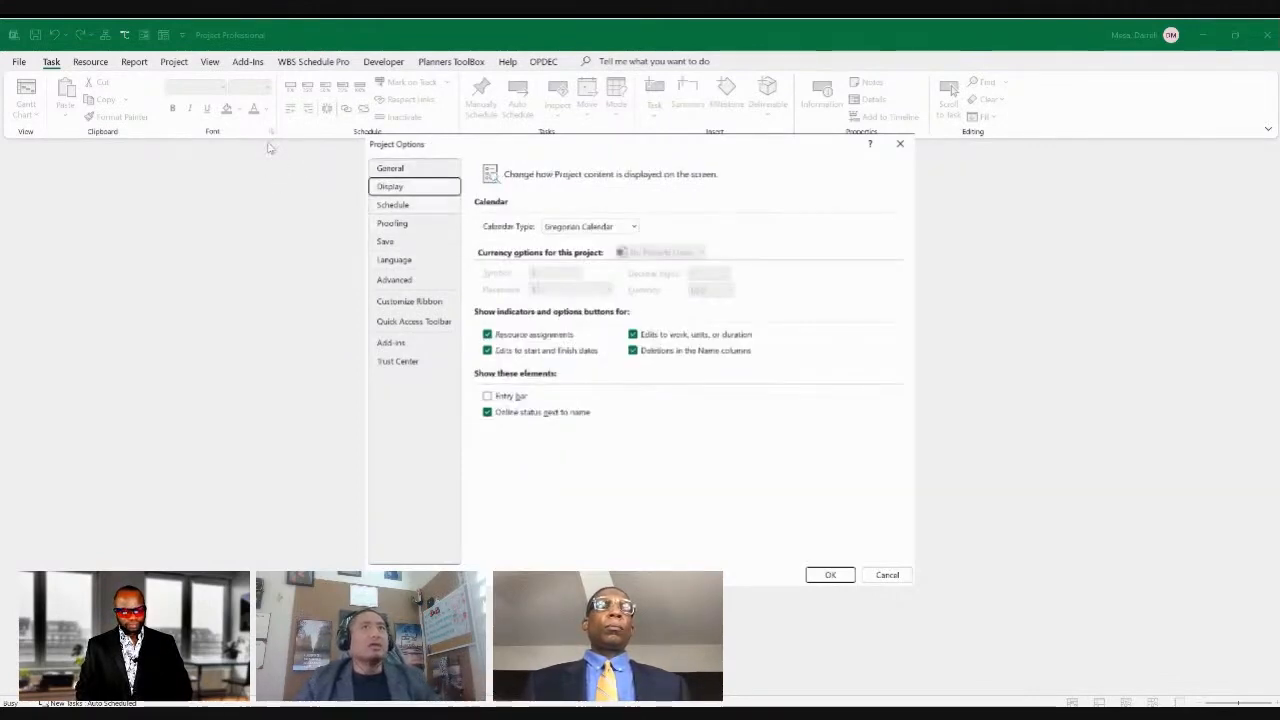
{"action": "left_click", "coordinate": [400, 205]}
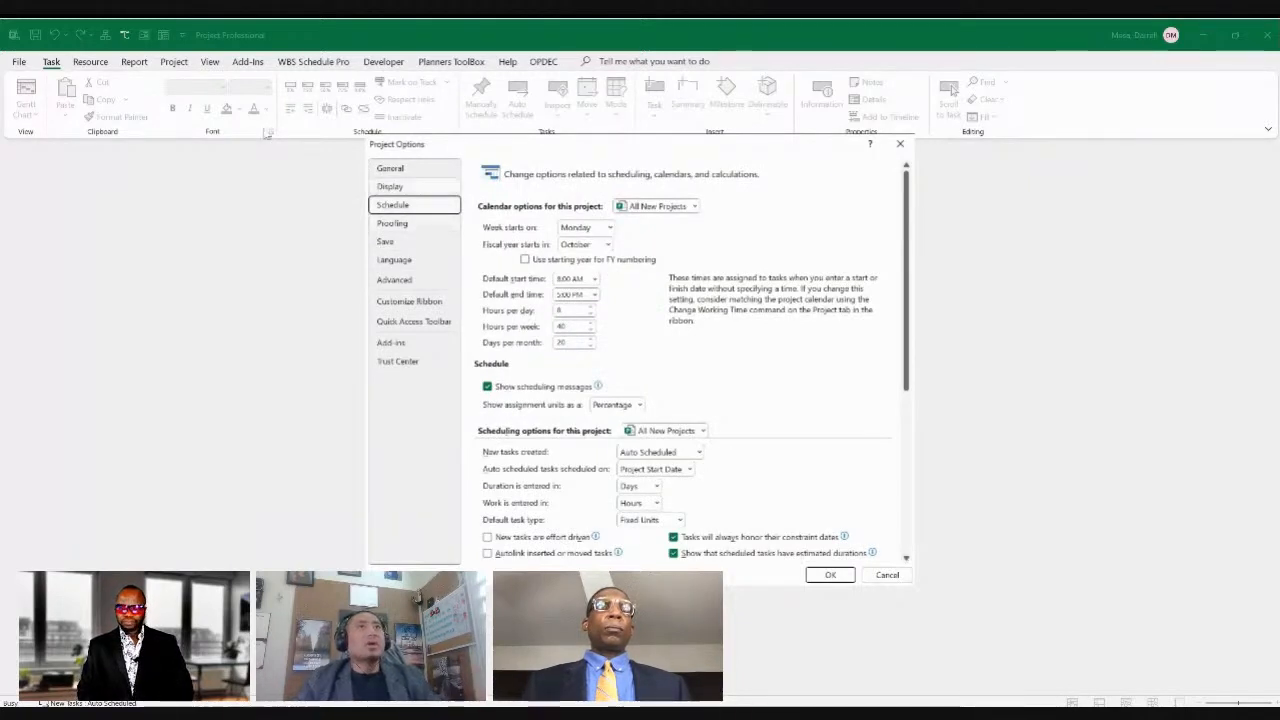
{"action": "left_click", "coordinate": [400, 168]}
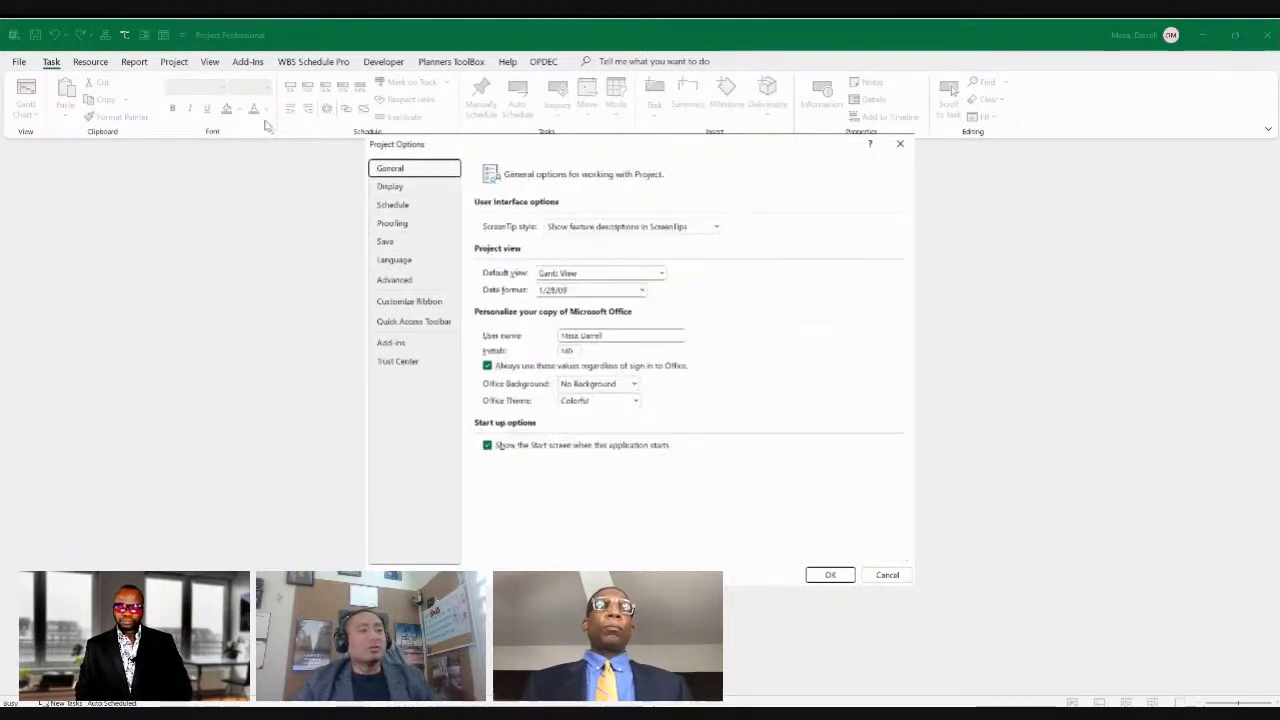
{"action": "left_click", "coordinate": [400, 186]}
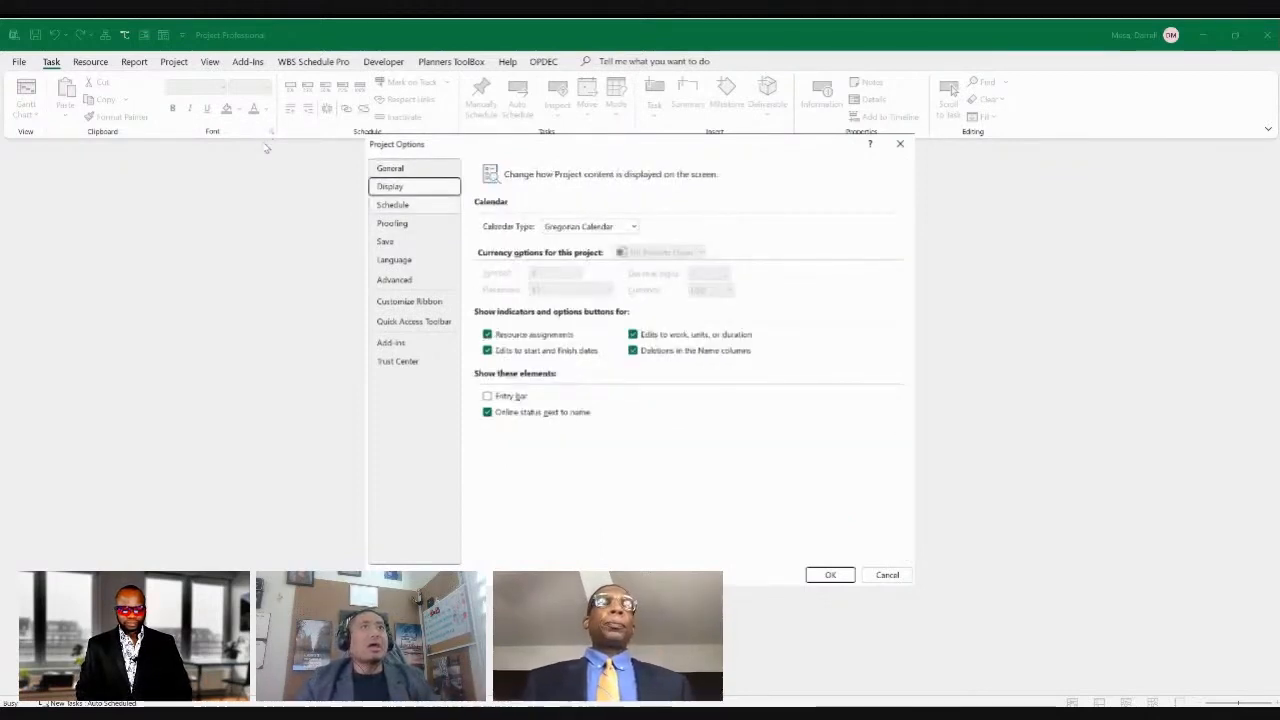
{"action": "left_click", "coordinate": [400, 205]}
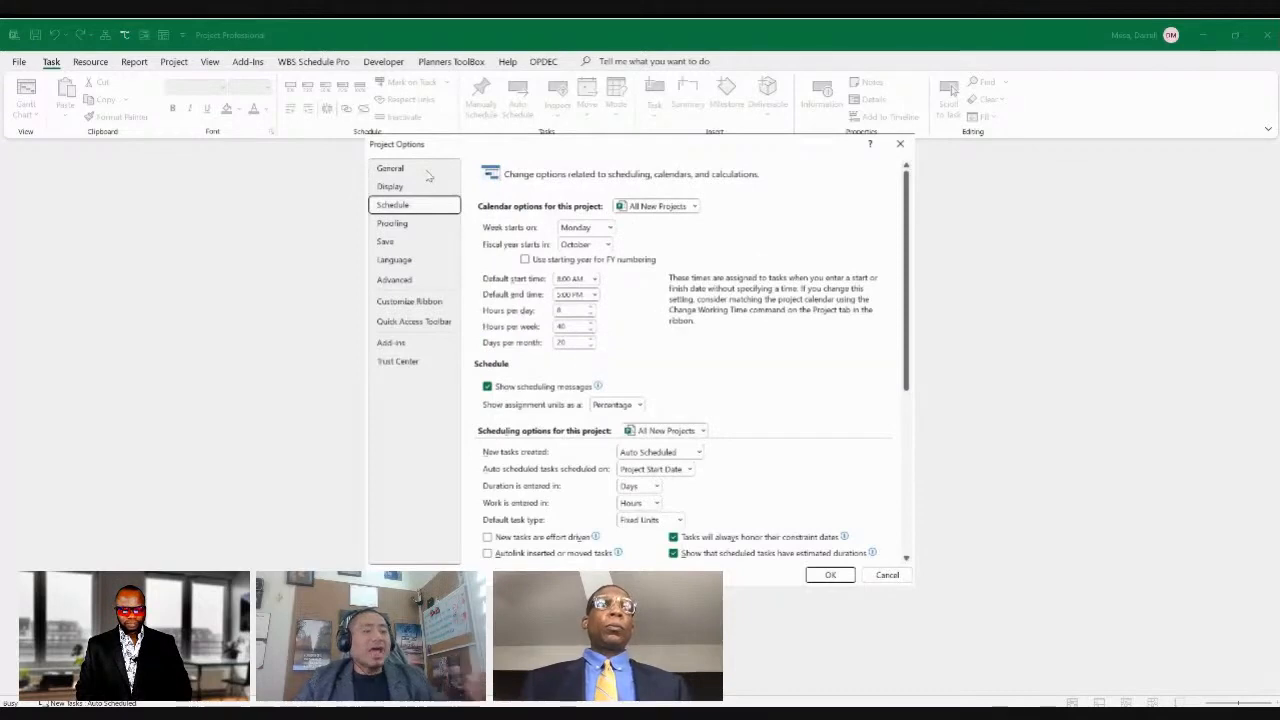
{"action": "left_click", "coordinate": [400, 168]}
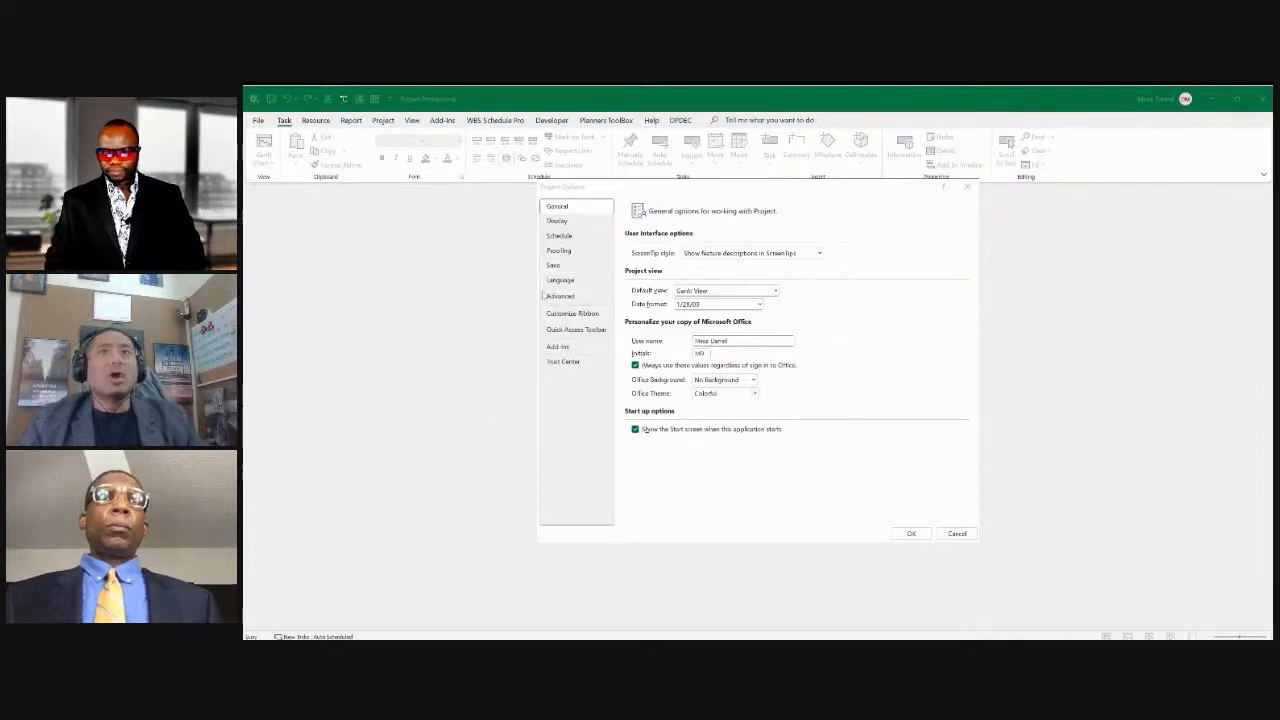
{"action": "key", "text": "Escape"}
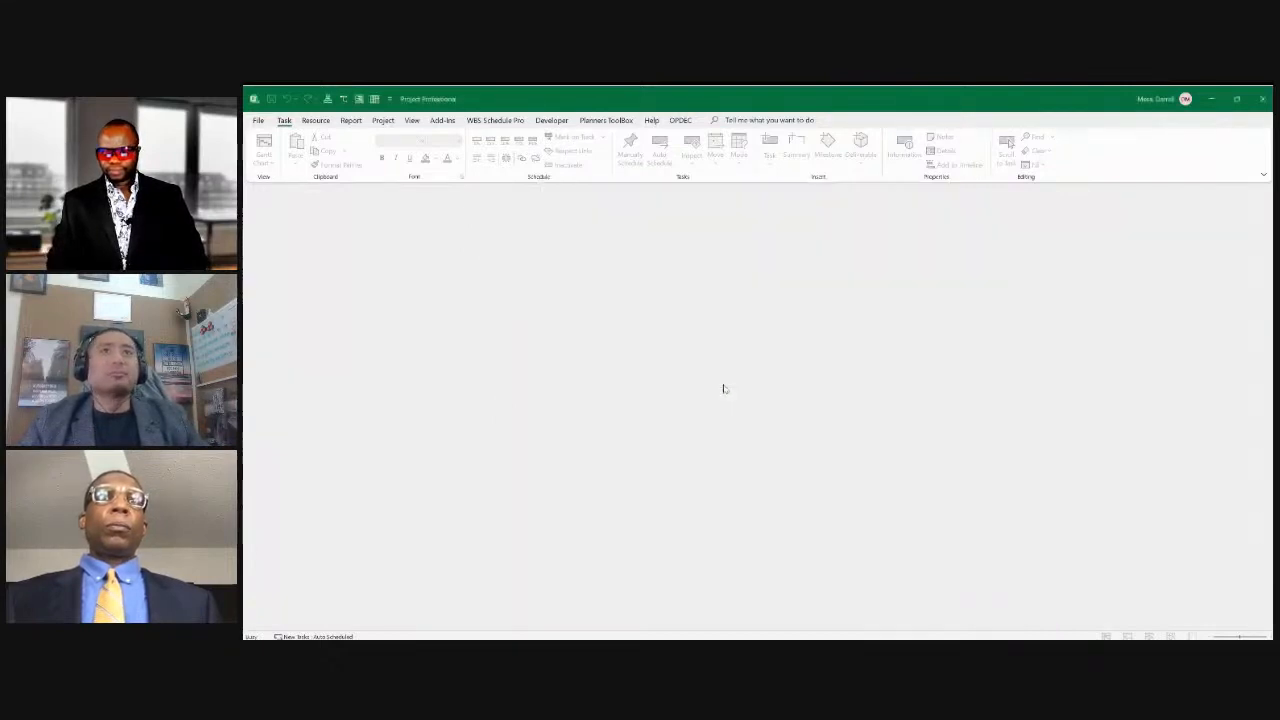
Create a new project from the Software Development Plan template with Today as the start date
{"action": "left_click", "coordinate": [257, 120]}
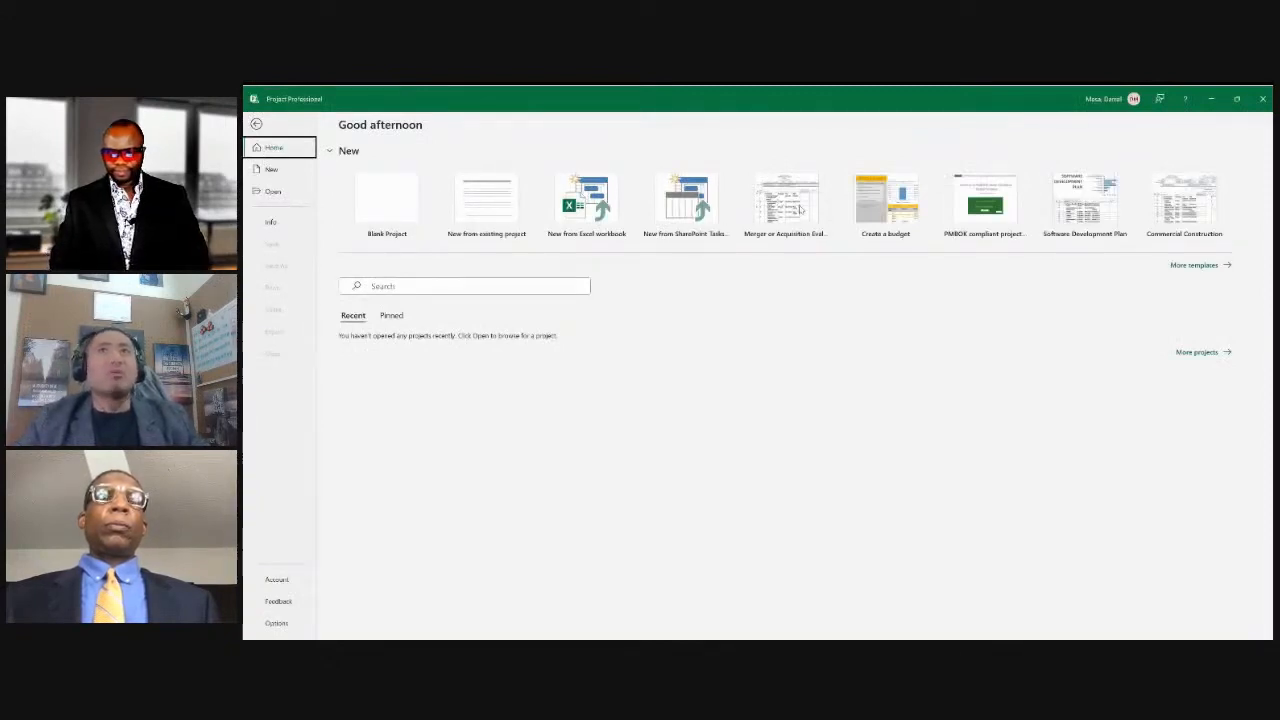
{"action": "left_click", "coordinate": [1085, 205]}
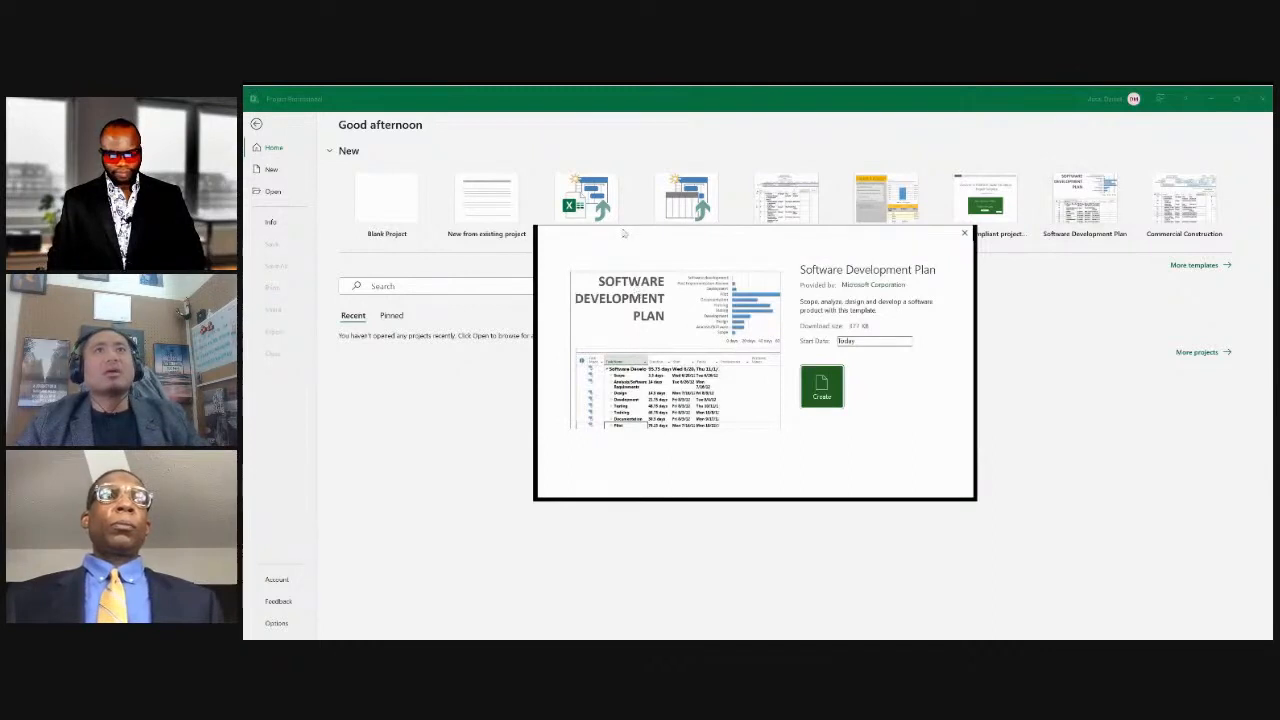
{"action": "left_click_drag", "start_coordinate": [600, 184], "coordinate": [578, 236]}
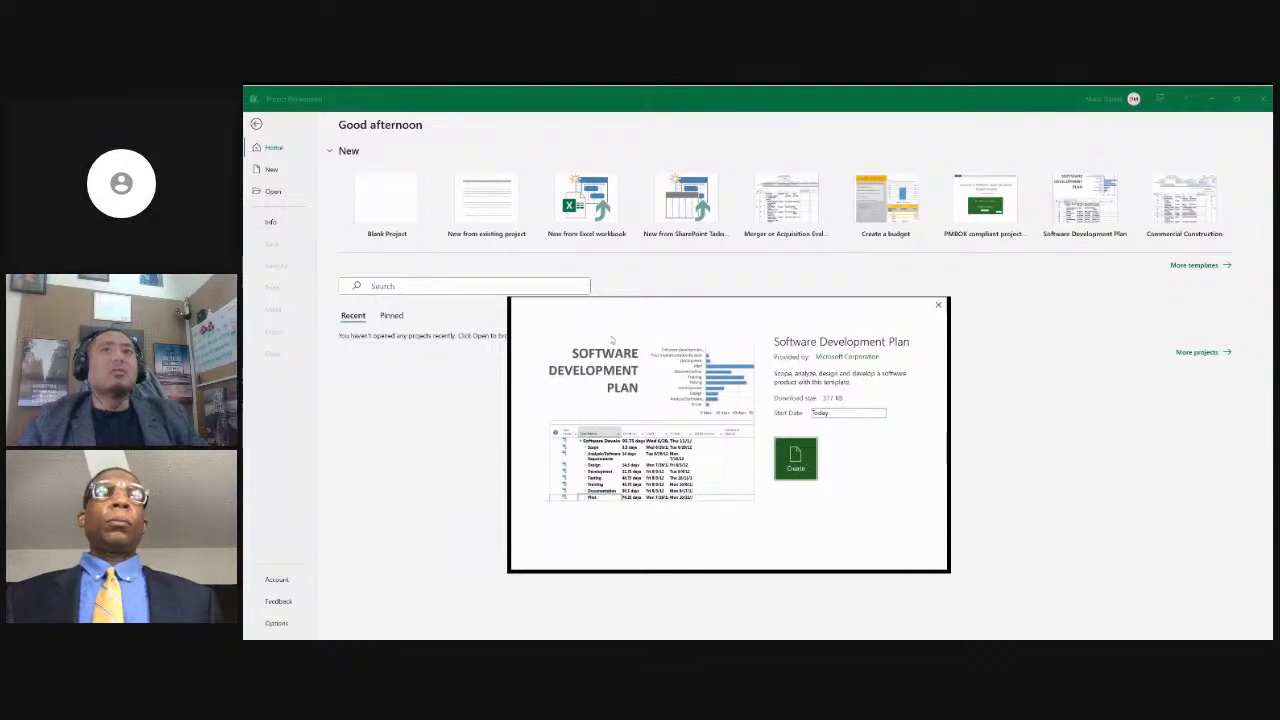
{"action": "key", "text": "Return"}
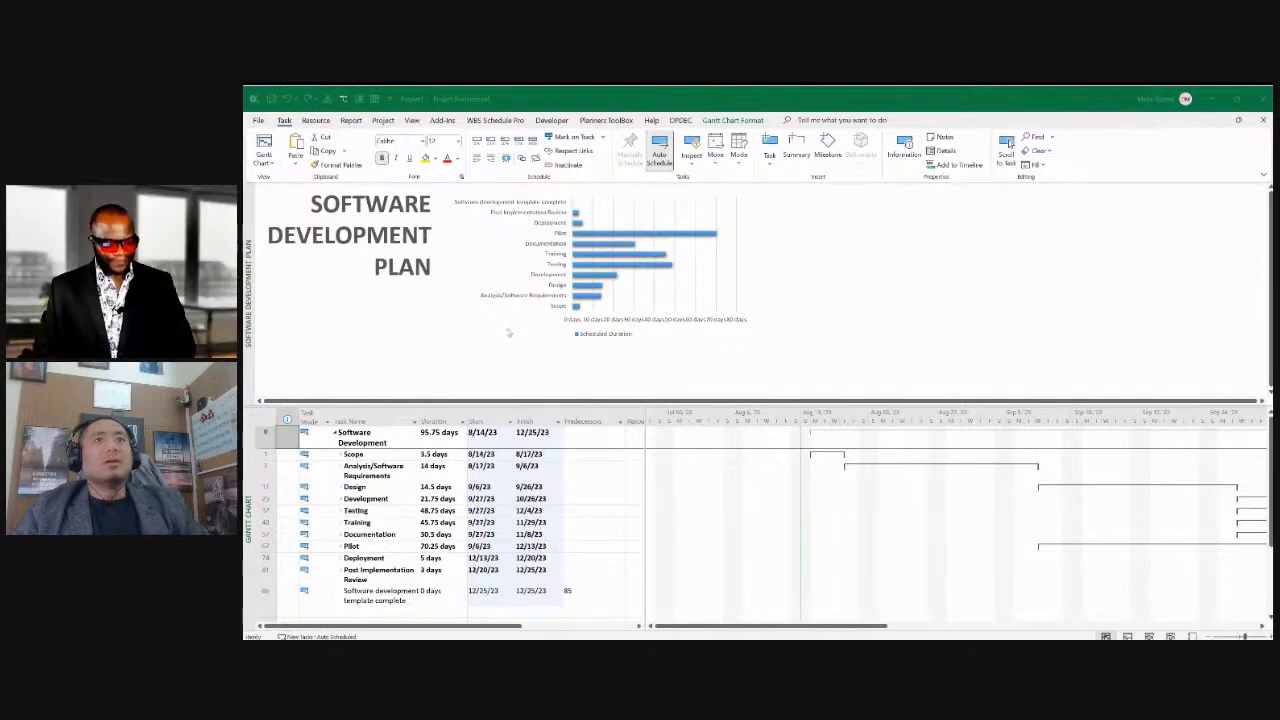
Widen the task table and expand the Scope phase to examine its subtasks
{"action": "mouse_move", "coordinate": [645, 441]}
{"action": "left_mouse_down"}
{"action": "mouse_move", "coordinate": [761, 460]}
{"action": "mouse_move", "coordinate": [688, 460]}
{"action": "left_mouse_up"}
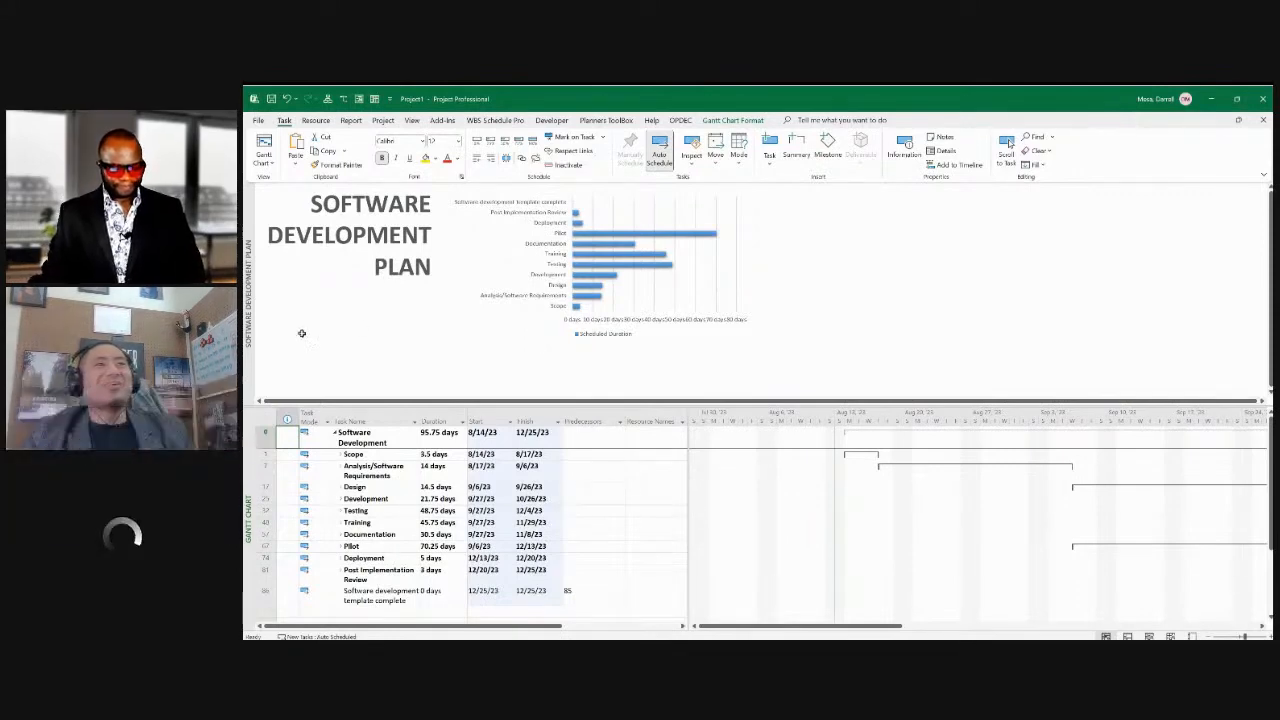
{"action": "left_click", "coordinate": [341, 454]}
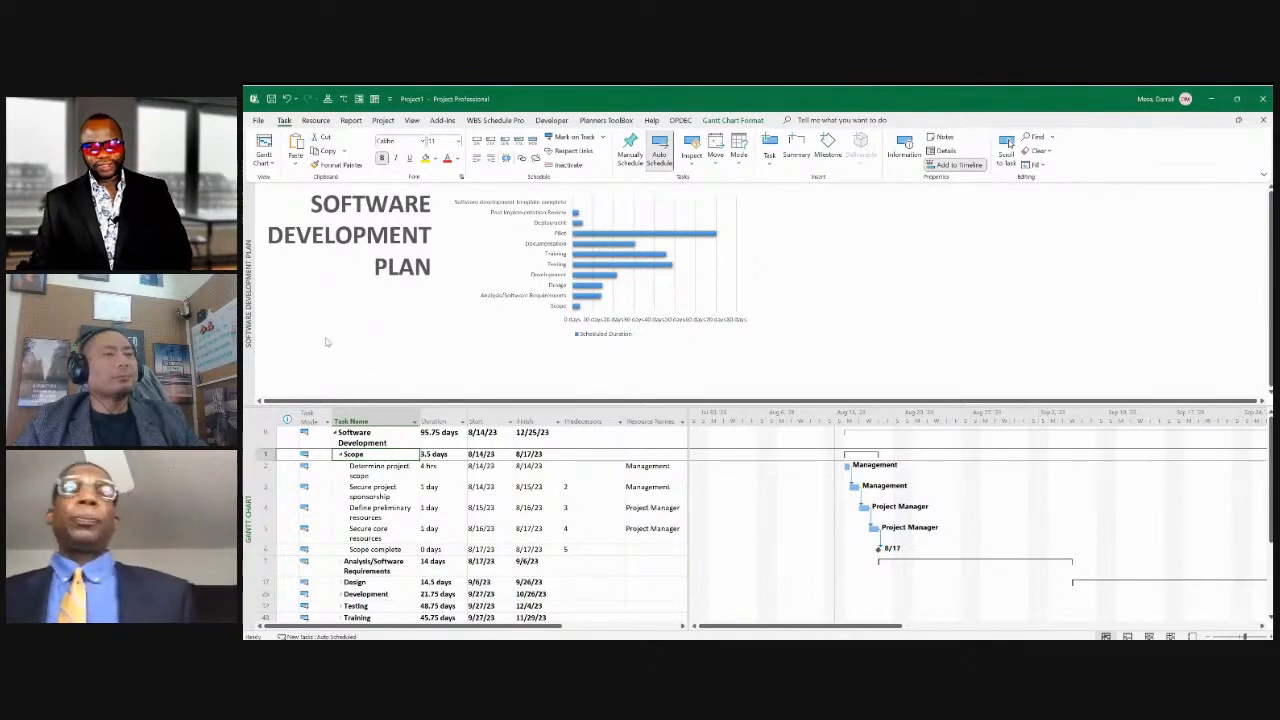
{"action": "key", "text": "Down"}
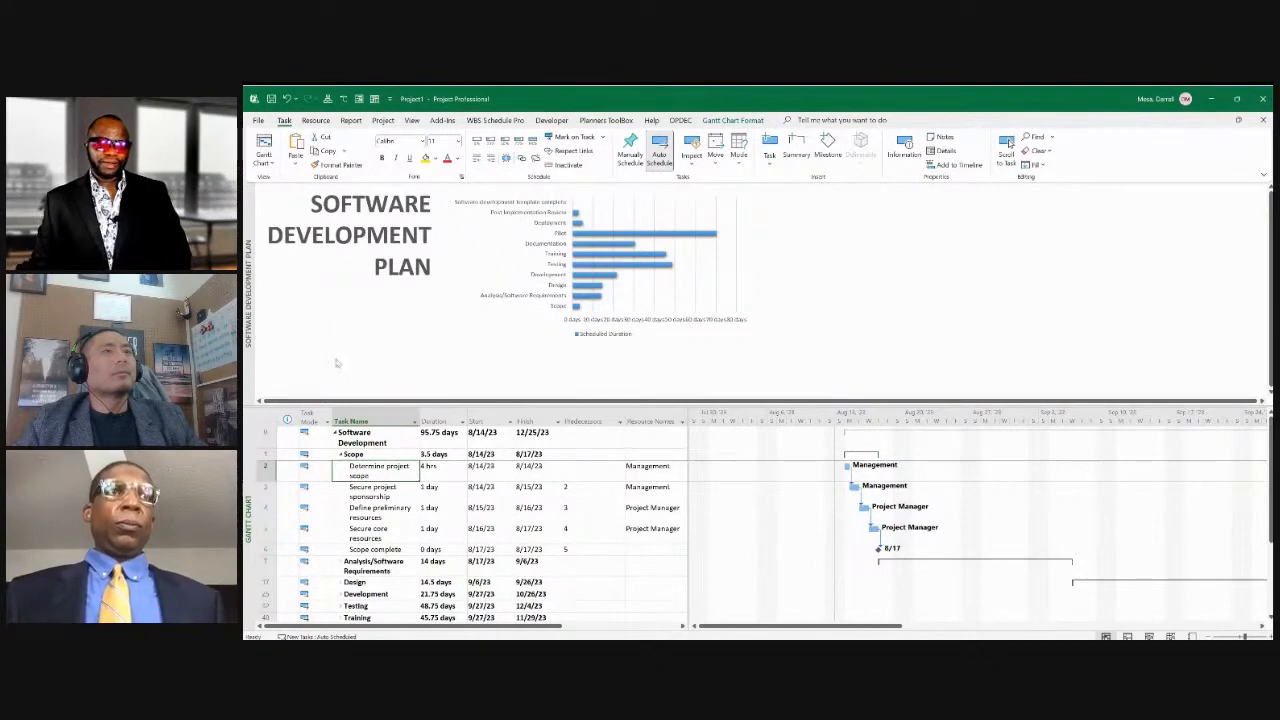
{"action": "key", "text": "Down"}
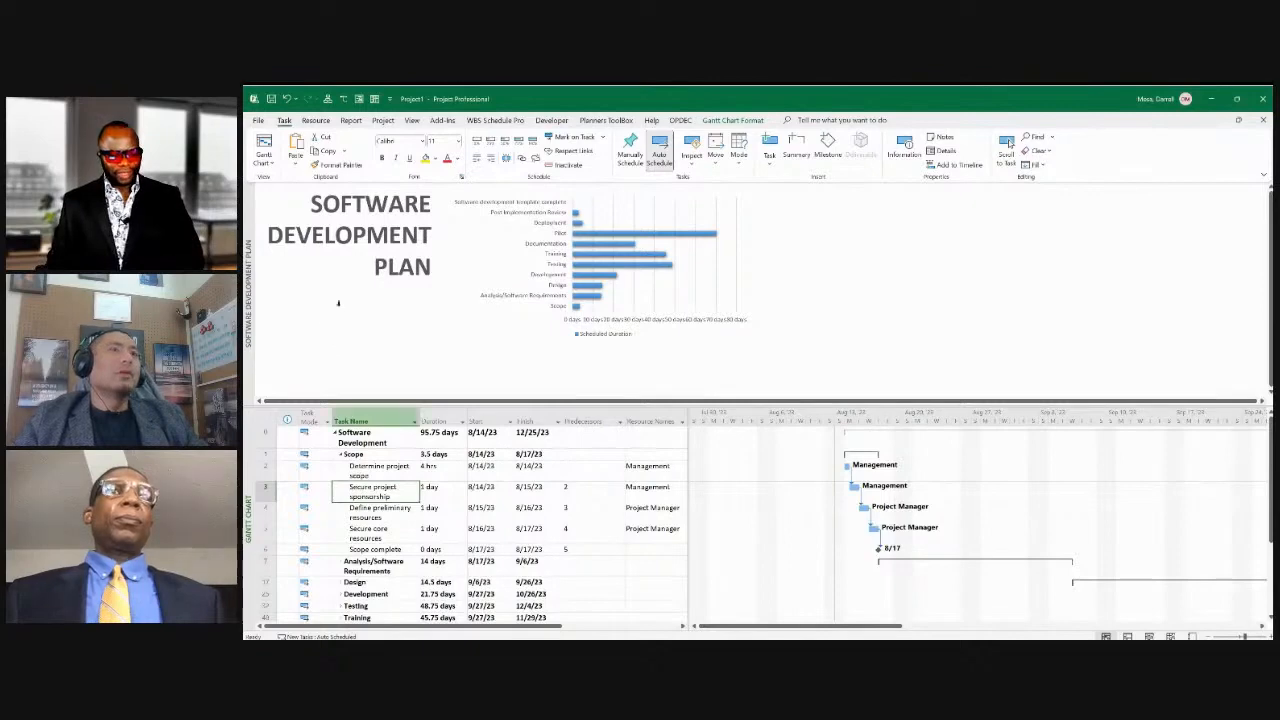
Create a new blank project
{"action": "left_click", "coordinate": [256, 119]}
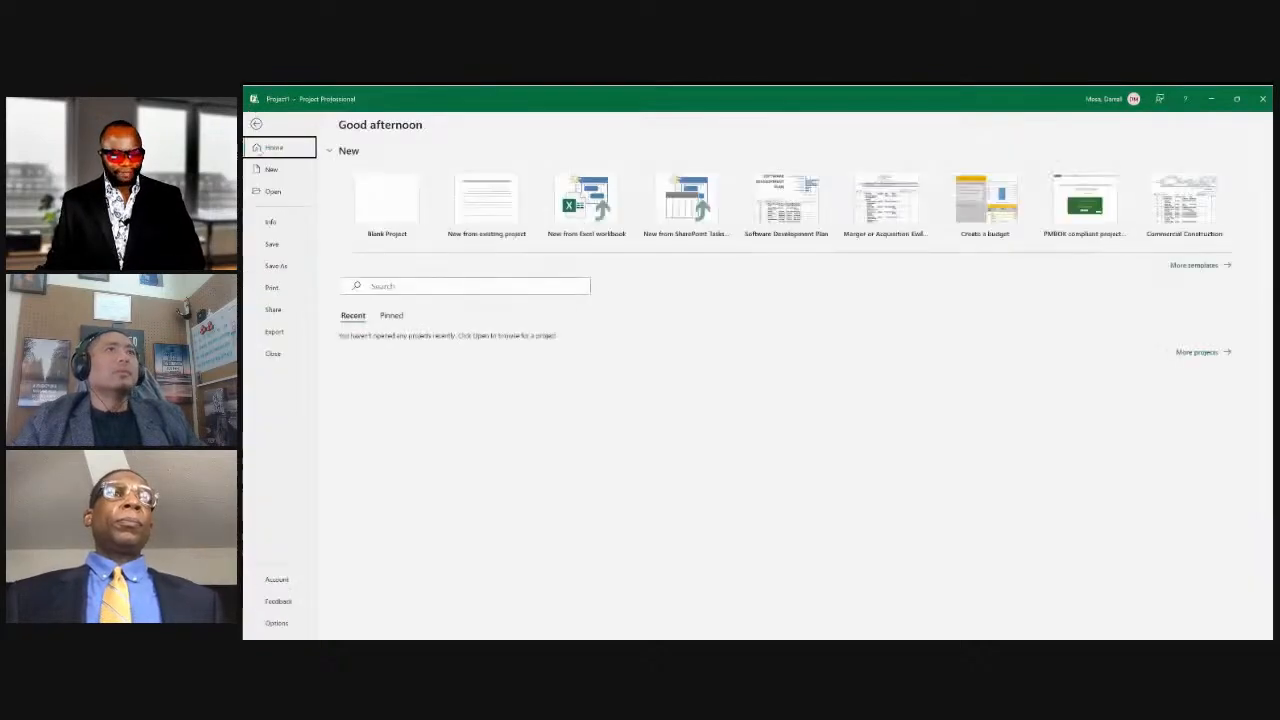
{"action": "left_click", "coordinate": [271, 166]}
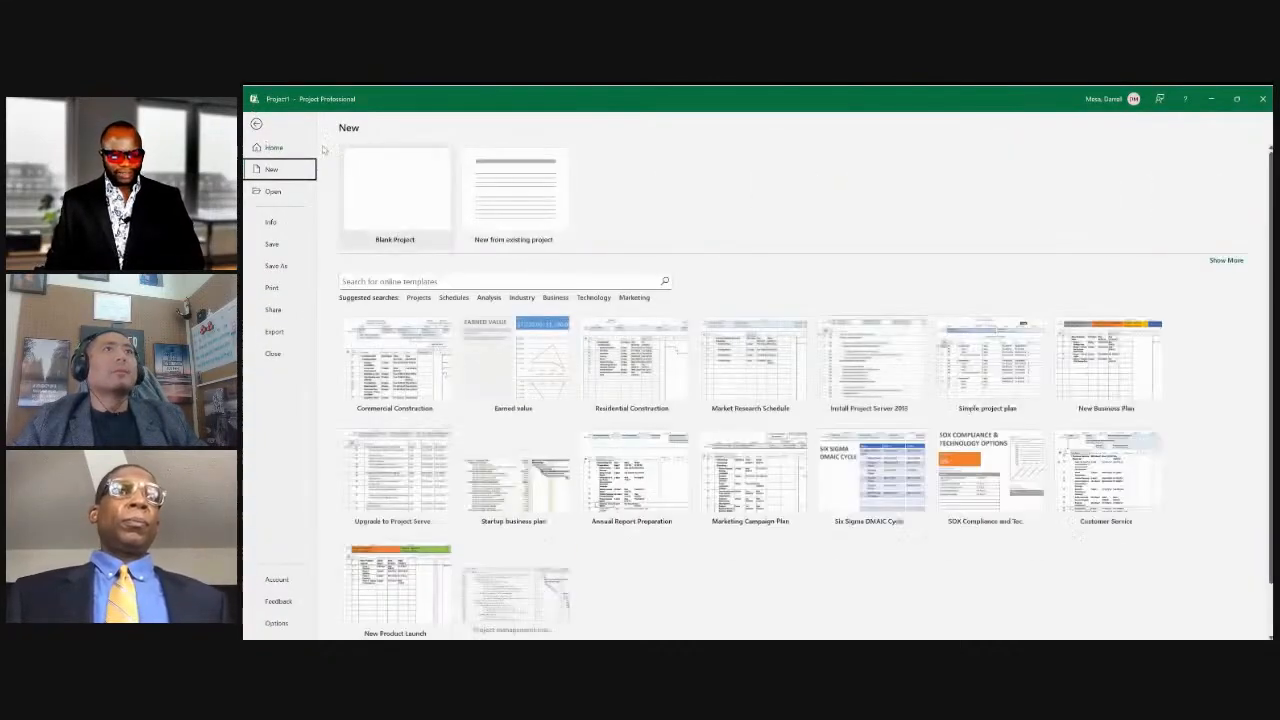
{"action": "left_click", "coordinate": [397, 195]}
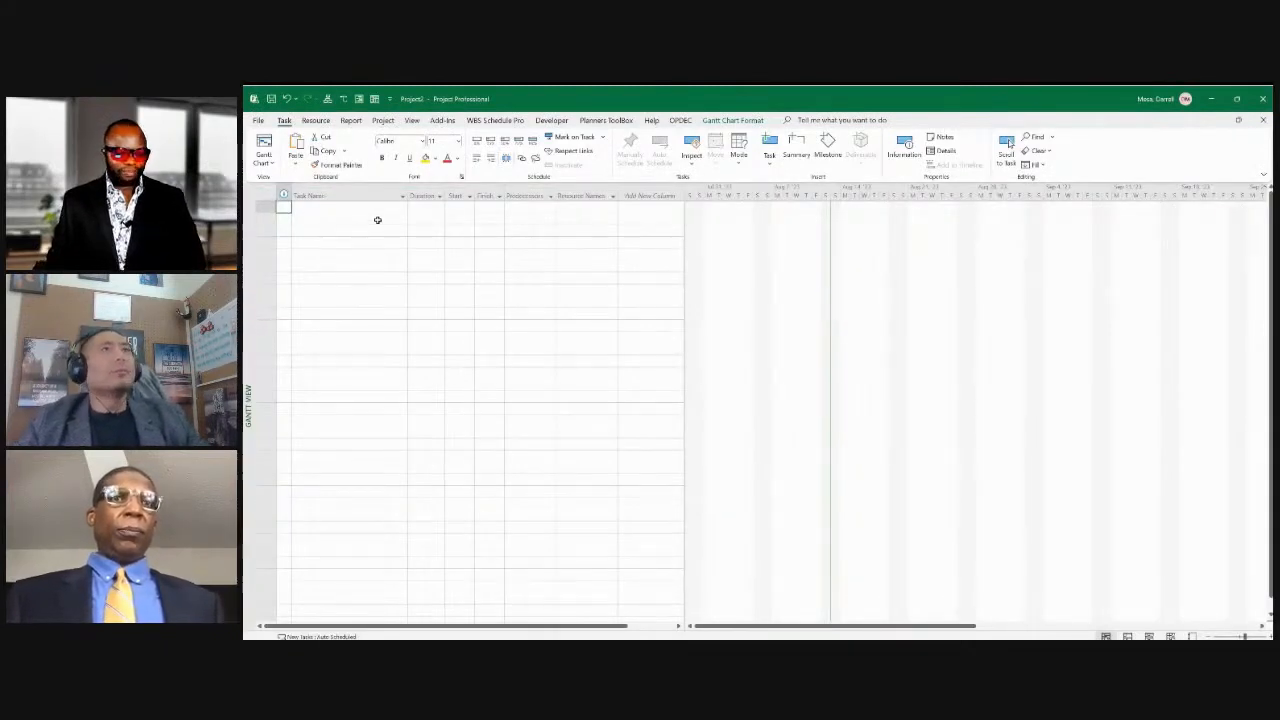
Enter "Bake a Cake Project Schedule" as the name of the first task
{"action": "left_click", "coordinate": [307, 204]}
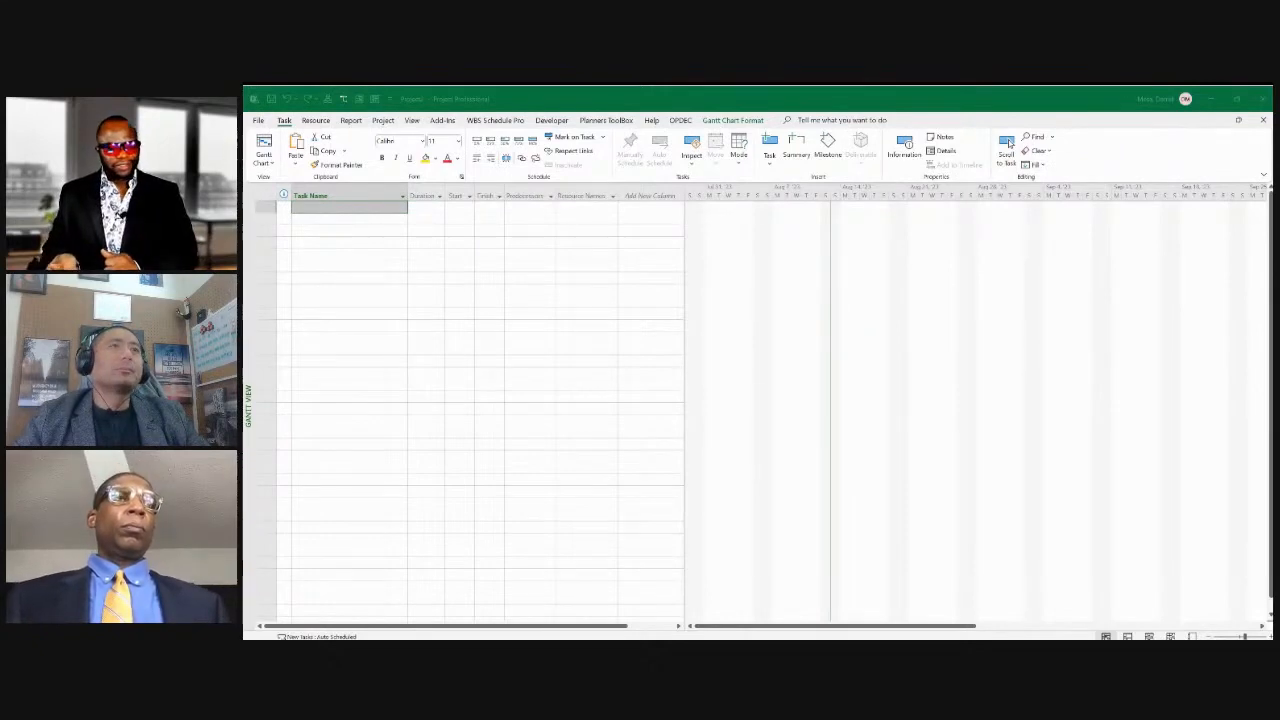
{"action": "left_click", "coordinate": [459, 278]}
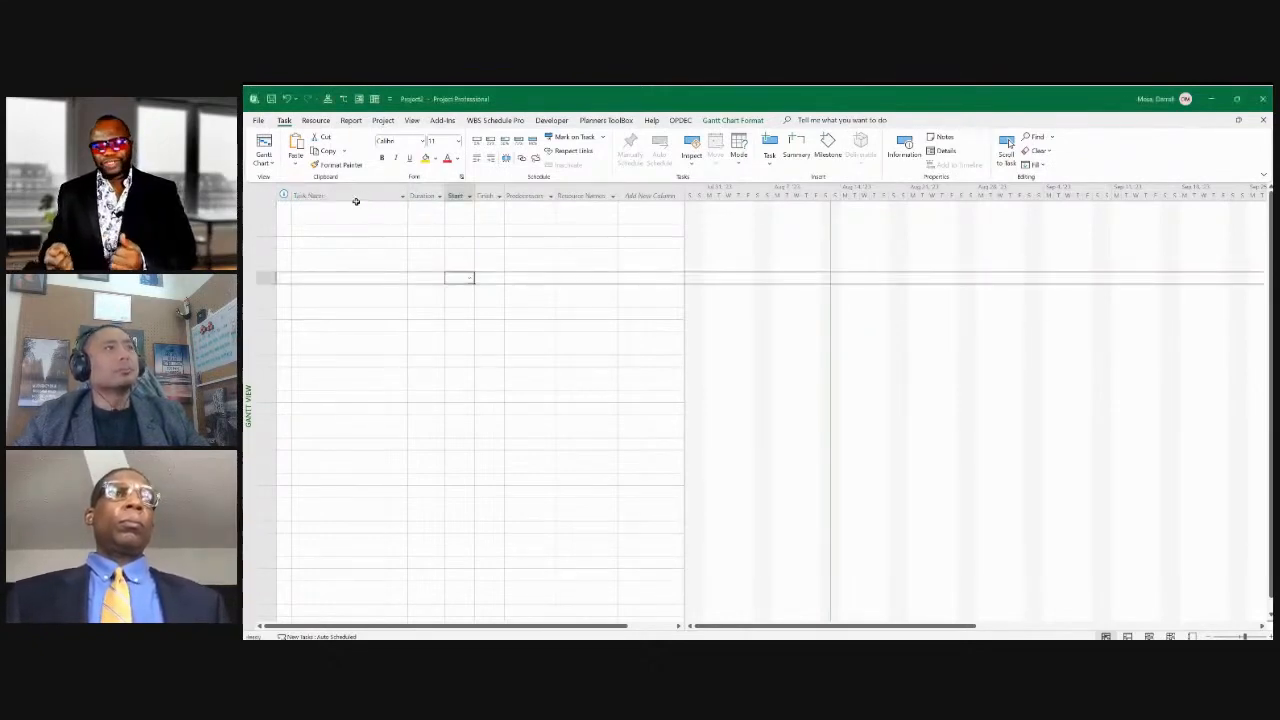
{"action": "left_click", "coordinate": [313, 212]}
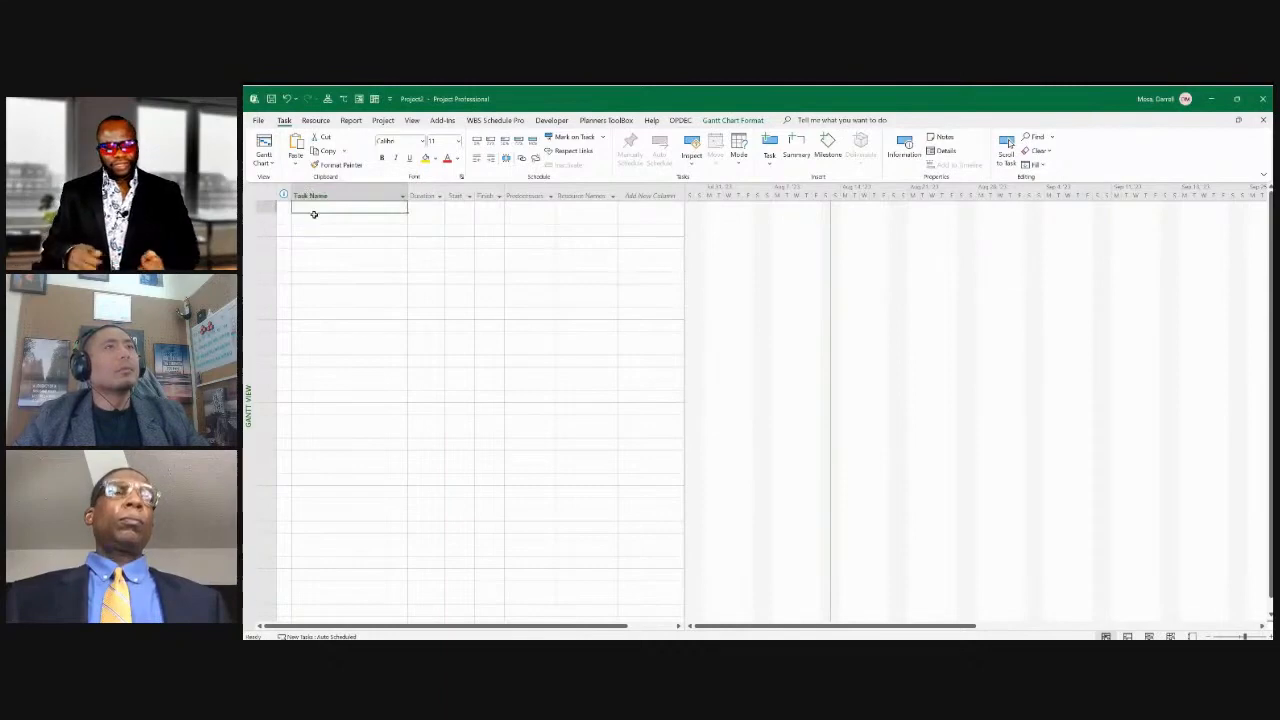
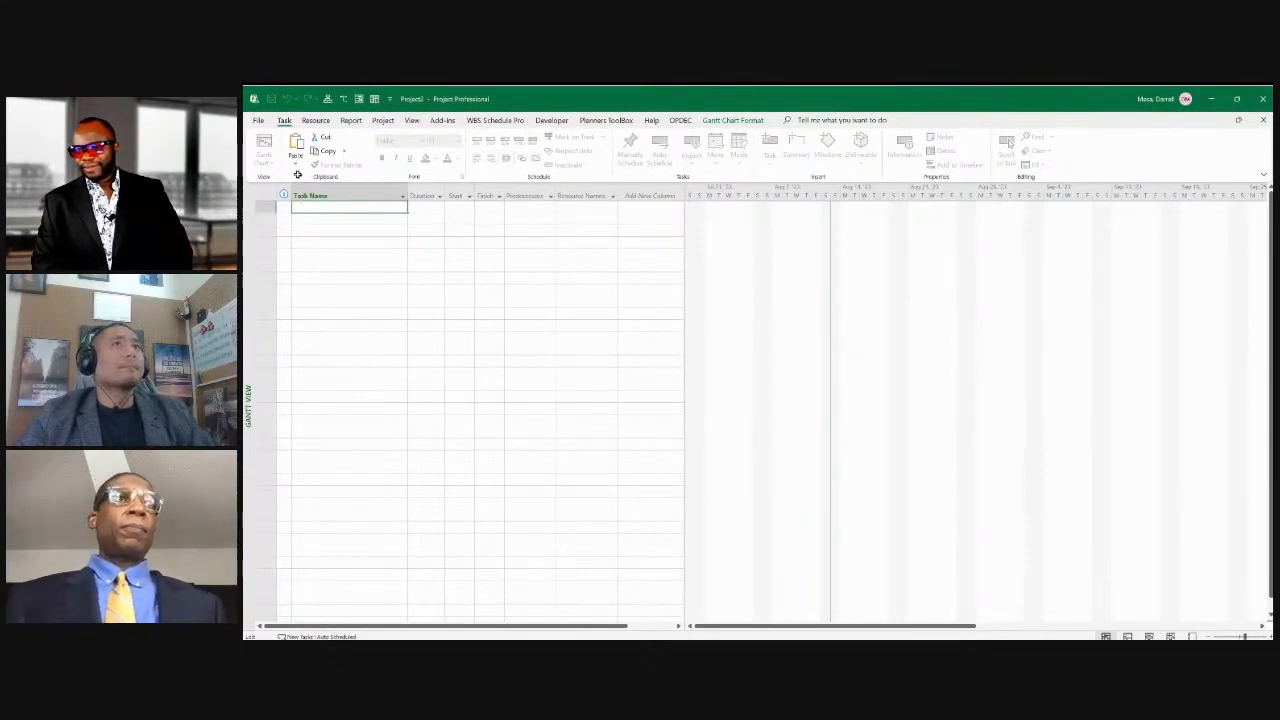
{"action": "key", "text": "Return"}
{"action": "key", "text": "Up"}
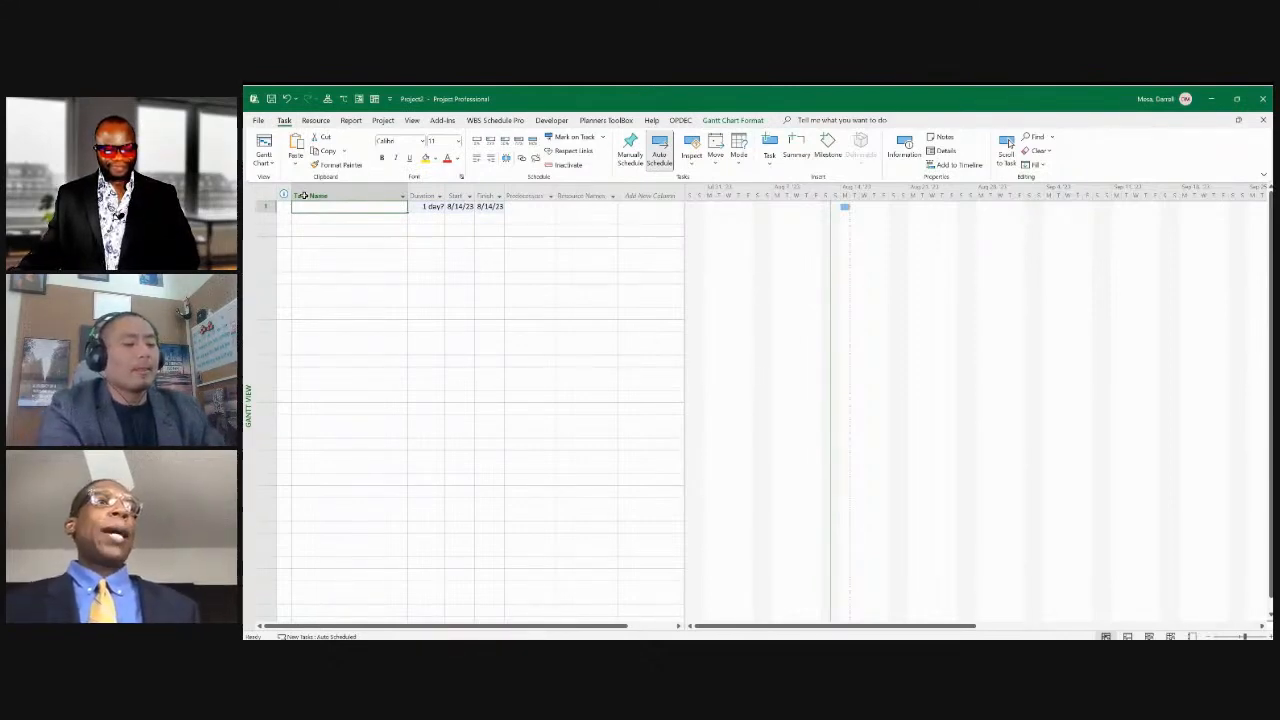
{"action": "type", "text": "Bake a"}
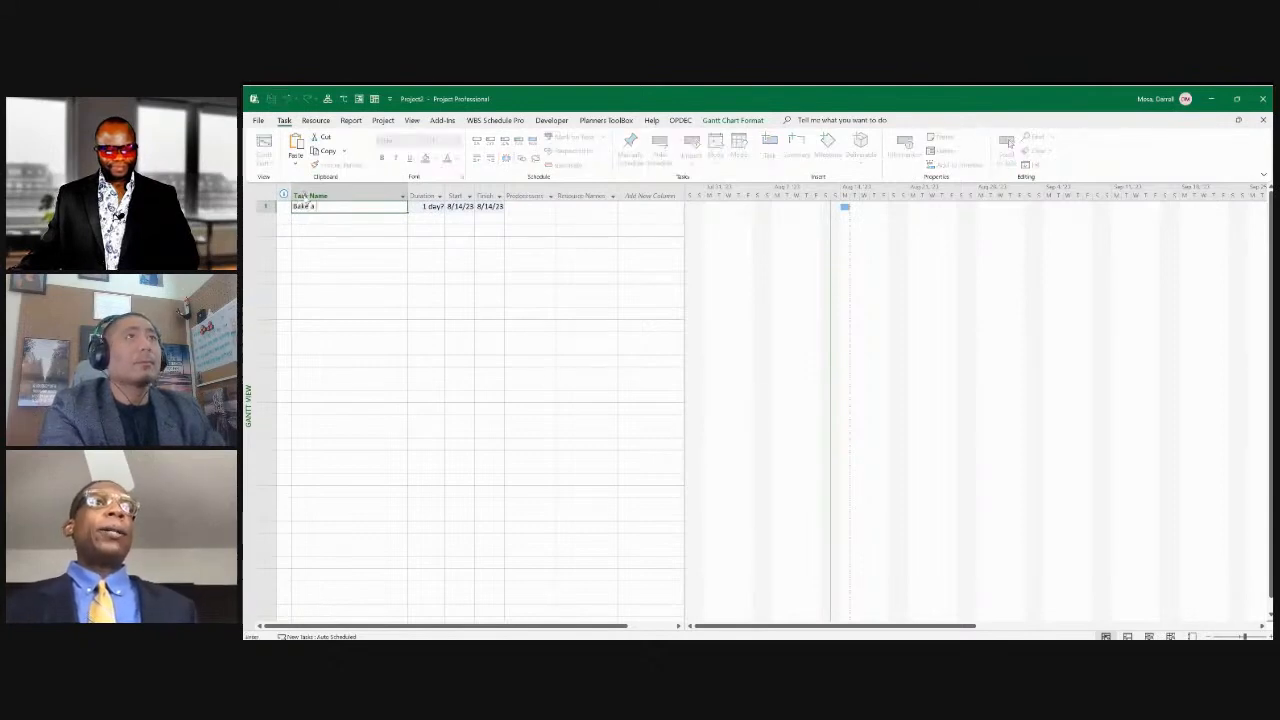
{"action": "type", "text": " Cake Project"}
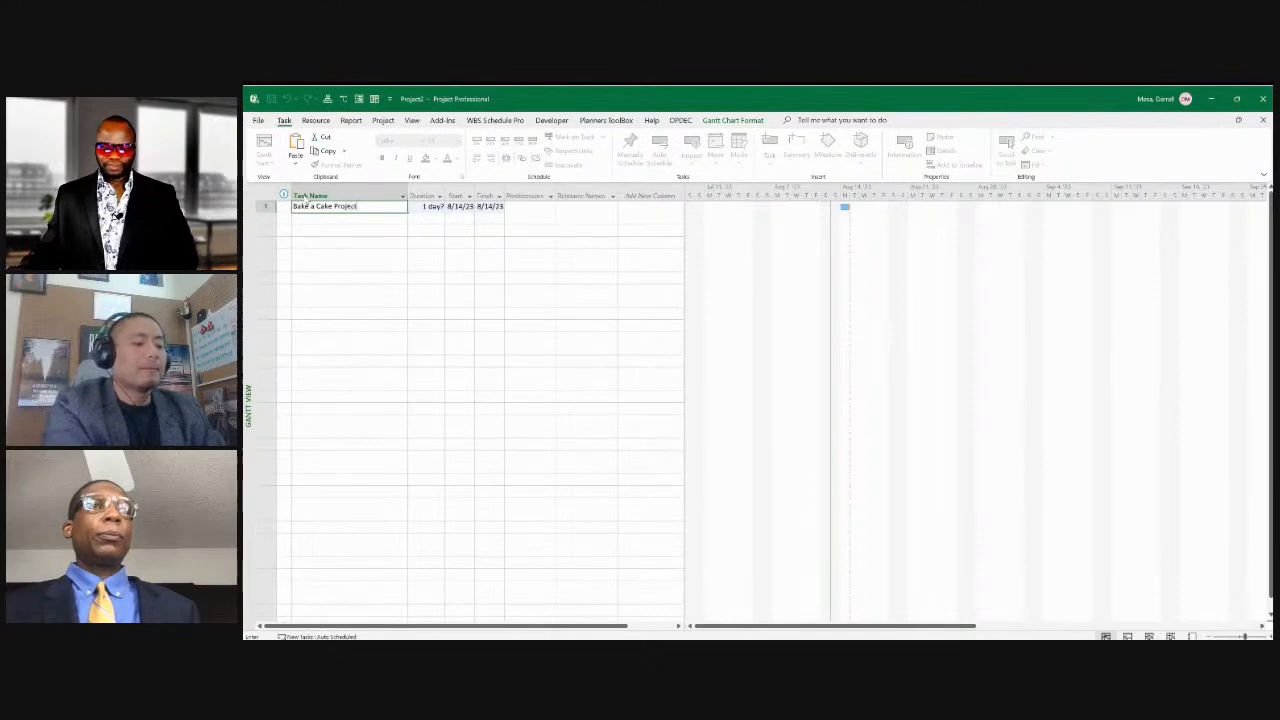
{"action": "type", "text": " 5chedule"}
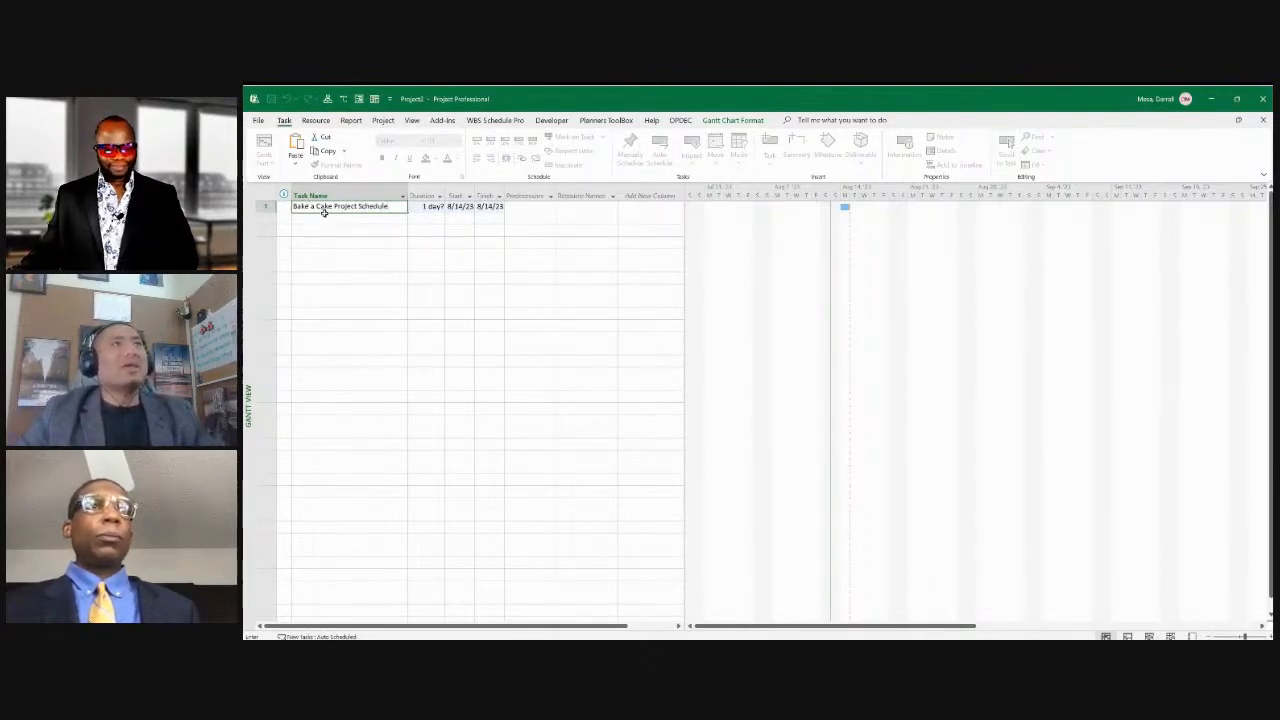
{"action": "key", "text": "Return"}
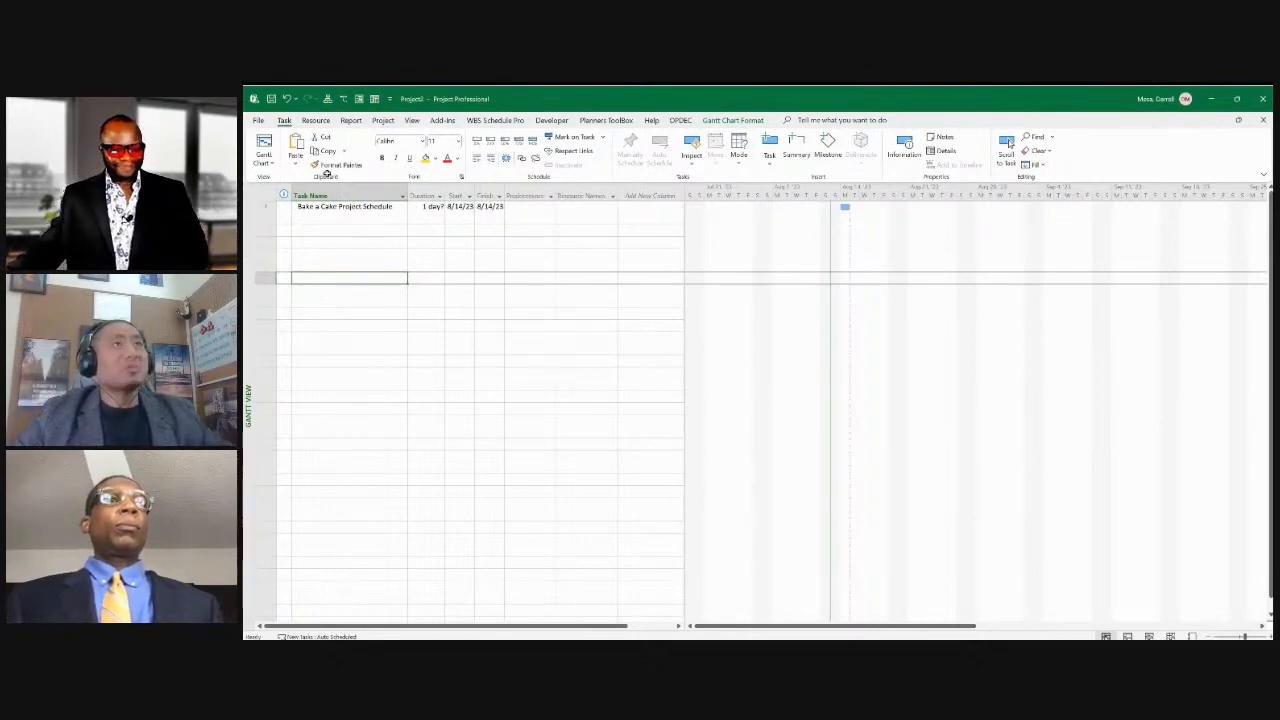
Add a task named "Requirements" in the row directly below the Bake a Cake Project Schedule task
{"action": "key", "text": "Up"}
{"action": "key", "text": "Up"}
{"action": "key", "text": "Up"}
{"action": "key", "text": "Up"}
{"action": "key", "text": "Up"}
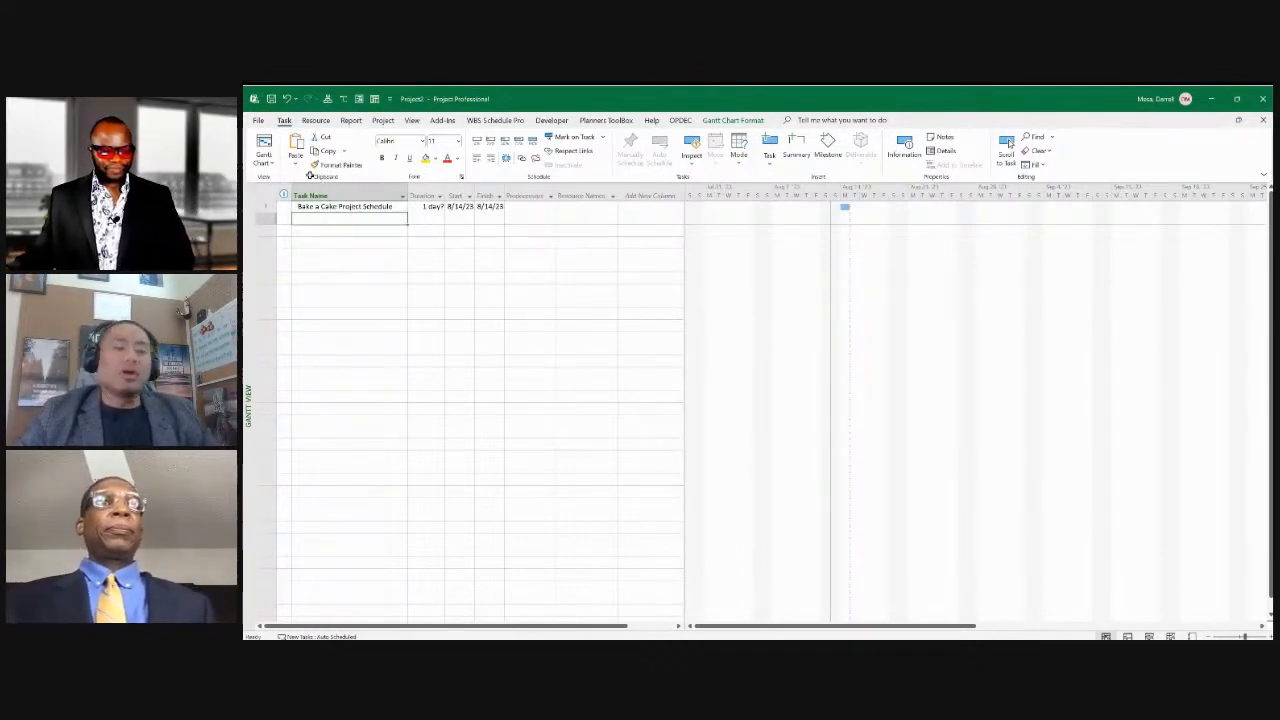
{"action": "type", "text": "Requirements"}
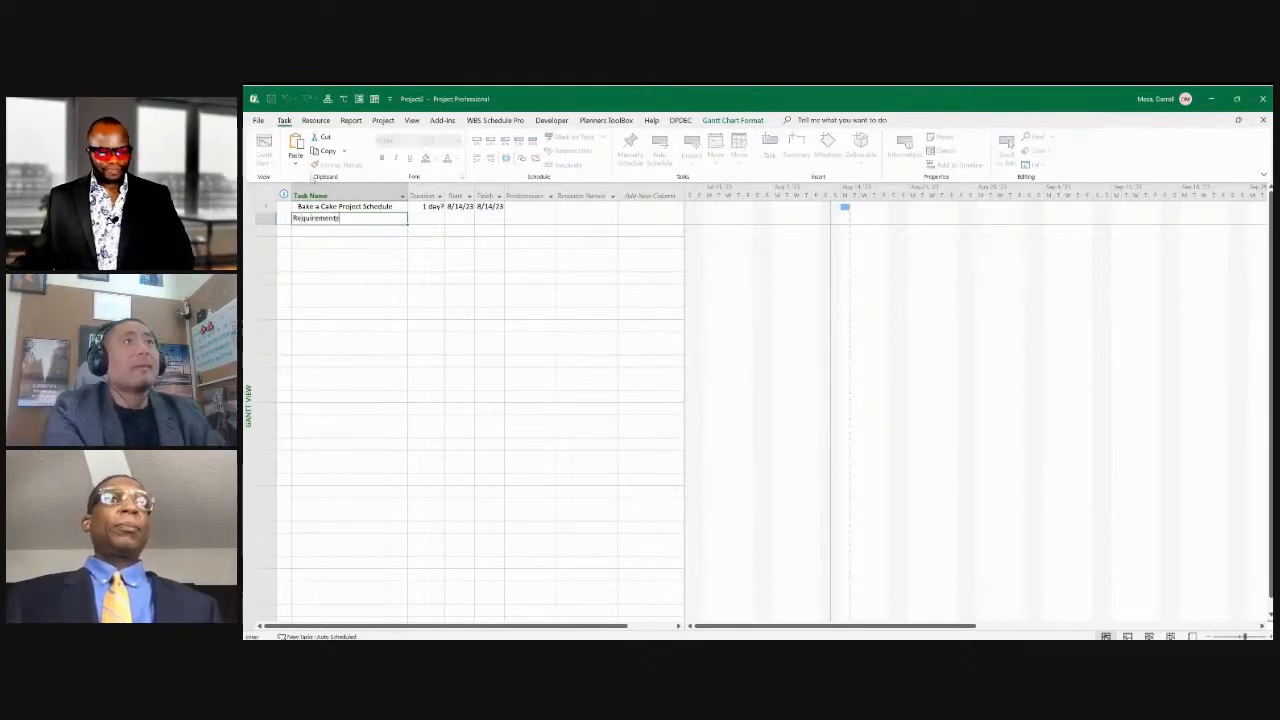
{"action": "key", "text": "Tab"}
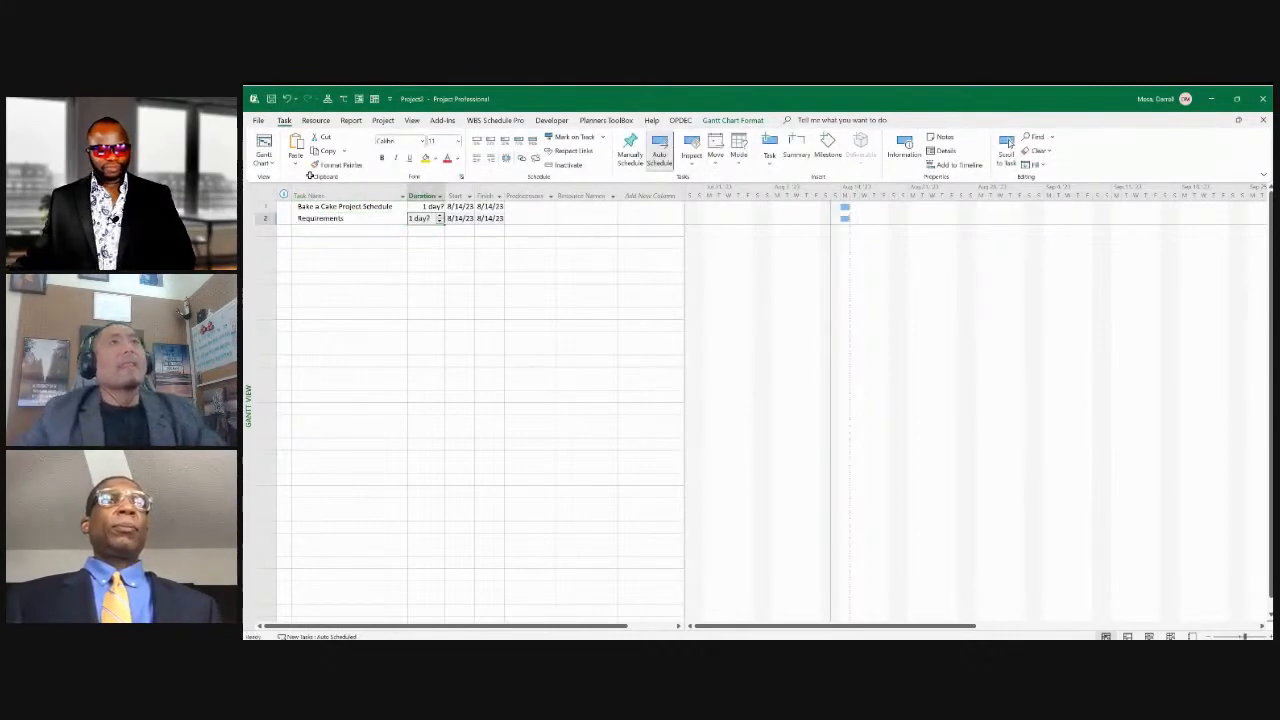
{"action": "key", "text": "Return"}
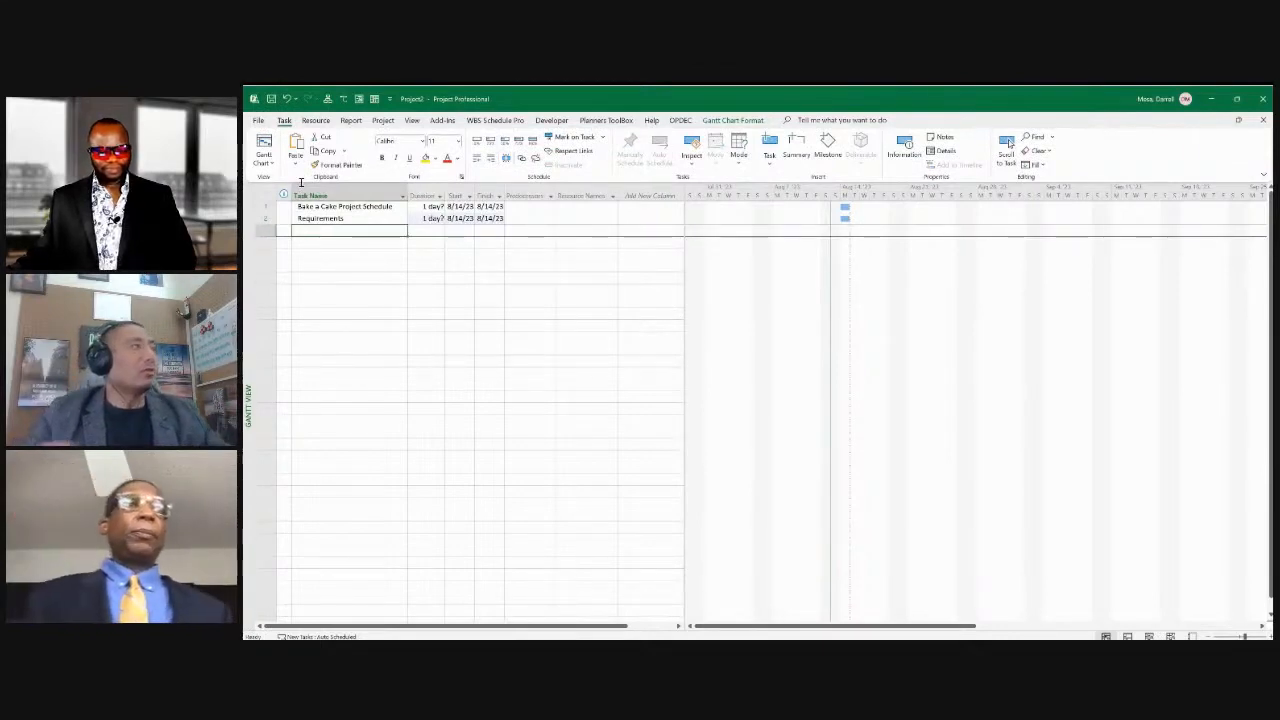
Add a task named "Oven" below Requirements and indent it as its subtask
{"action": "type", "text": "Oven"}
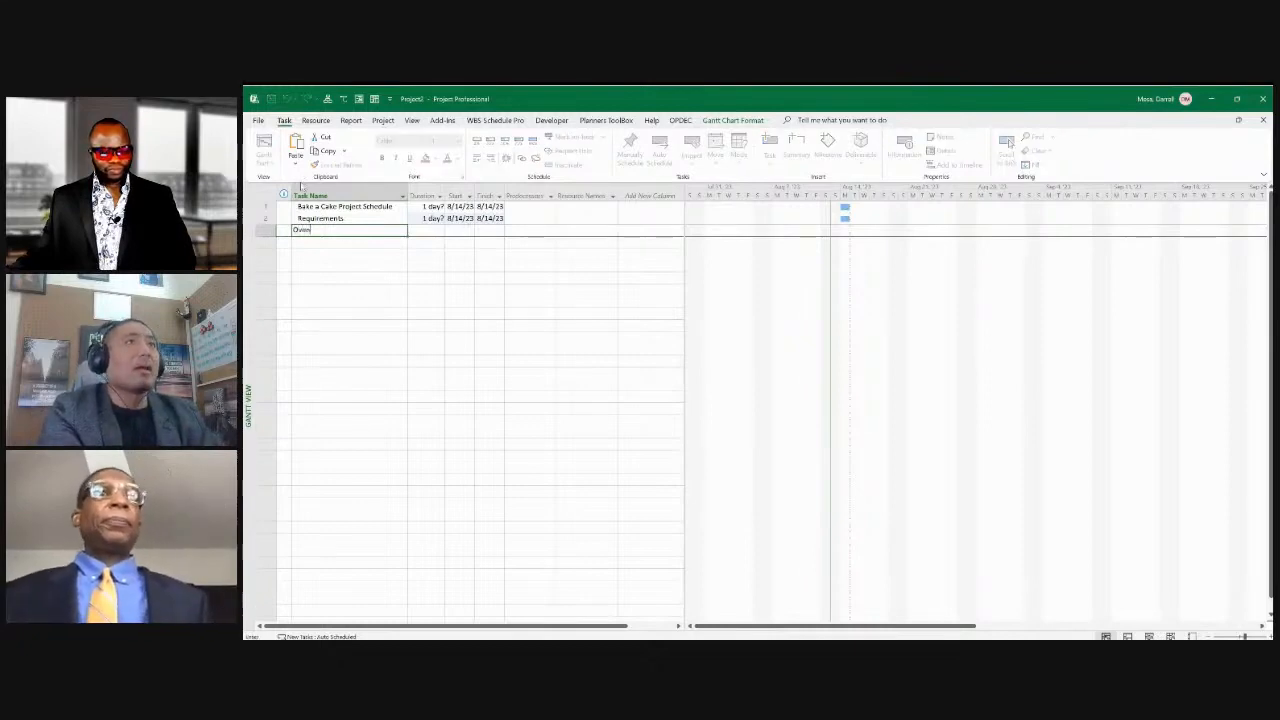
{"action": "key", "text": "Return"}
{"action": "key", "text": "Up"}
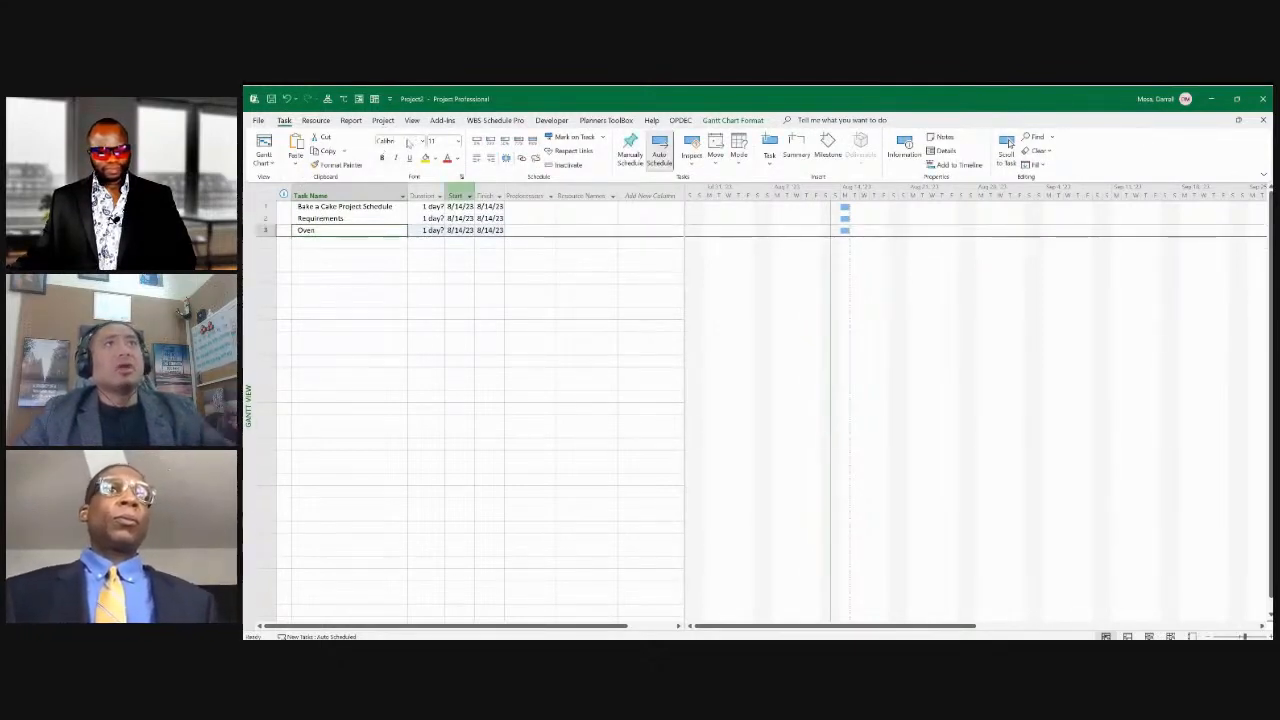
{"action": "key", "text": "alt+shift+Right"}
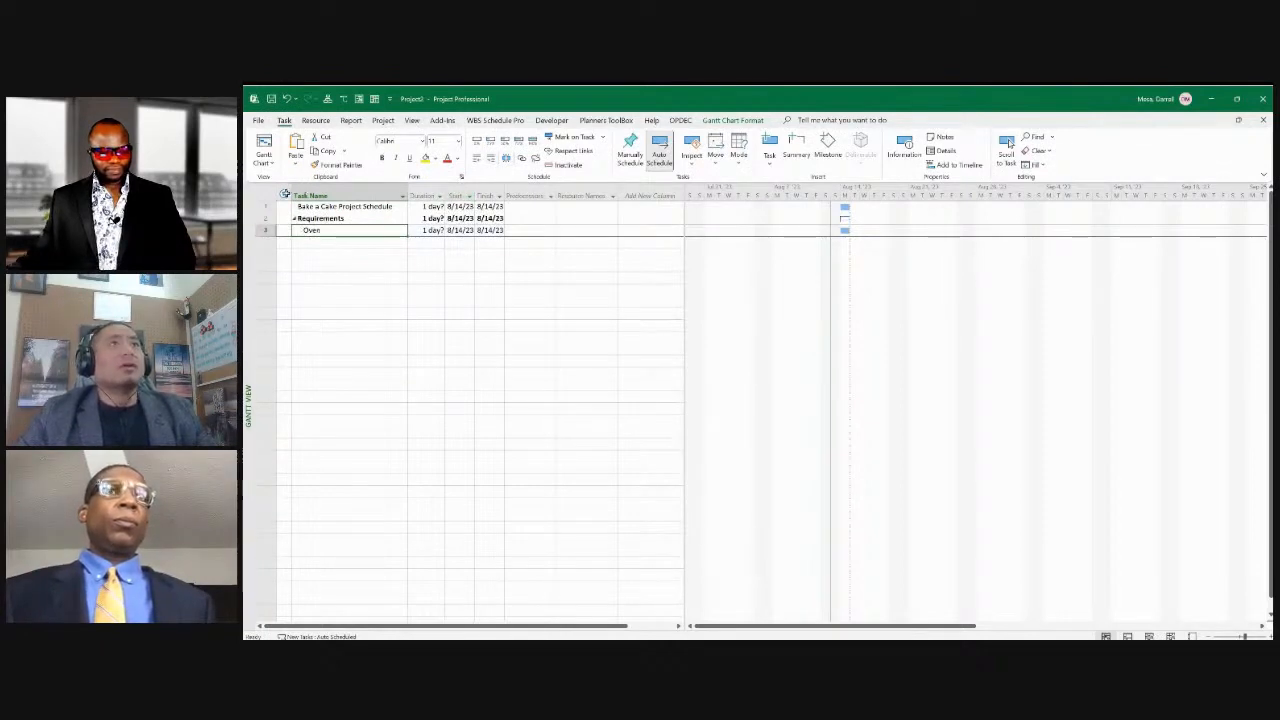
Add a task named "Flour" below Oven, at the same outline level under Requirements
{"action": "key", "text": "Down"}
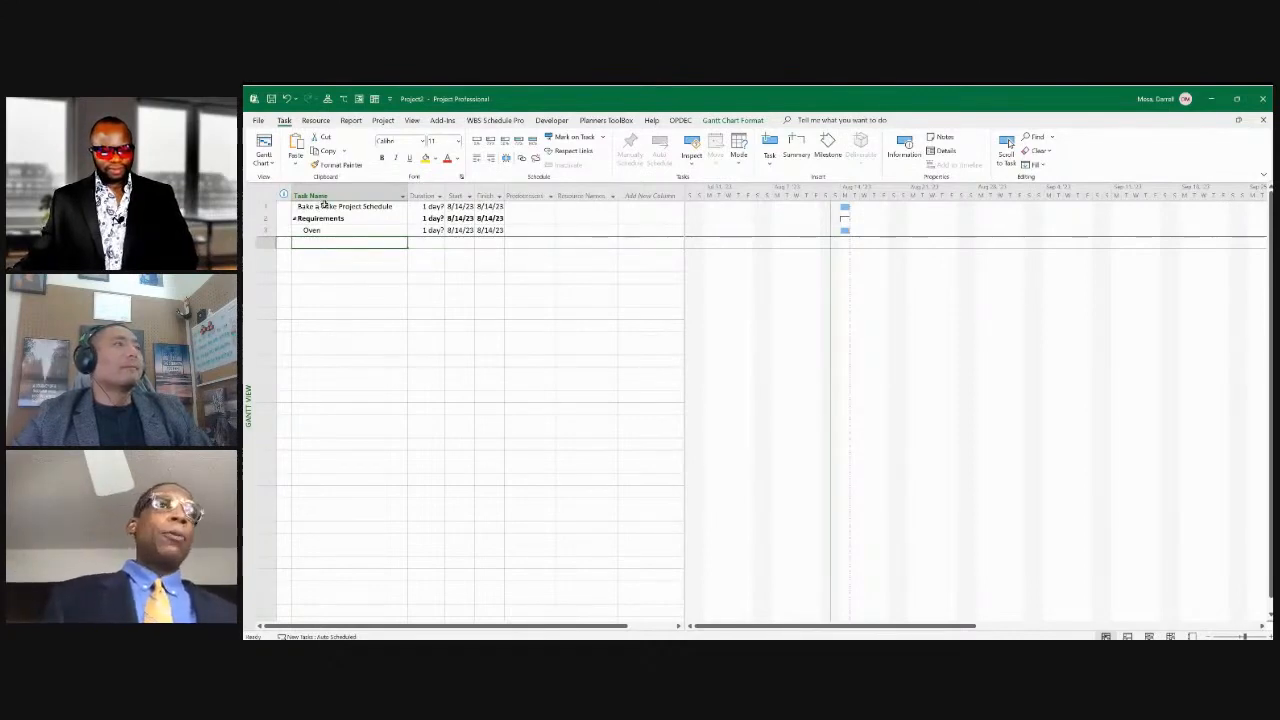
{"action": "type", "text": "Flower"}
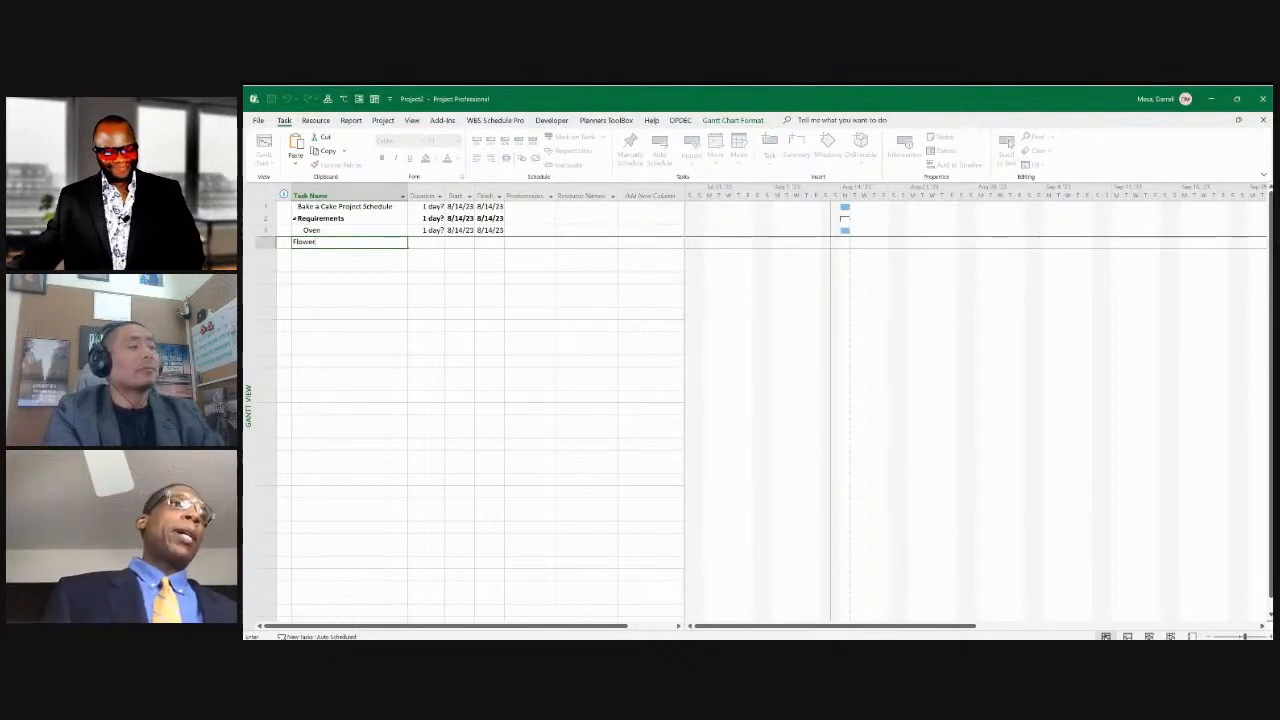
{"action": "key", "text": "BackSpace"}
{"action": "key", "text": "BackSpace"}
{"action": "key", "text": "BackSpace"}
{"action": "key", "text": "BackSpace"}
{"action": "type", "text": "our"}
{"action": "key", "text": "Return"}
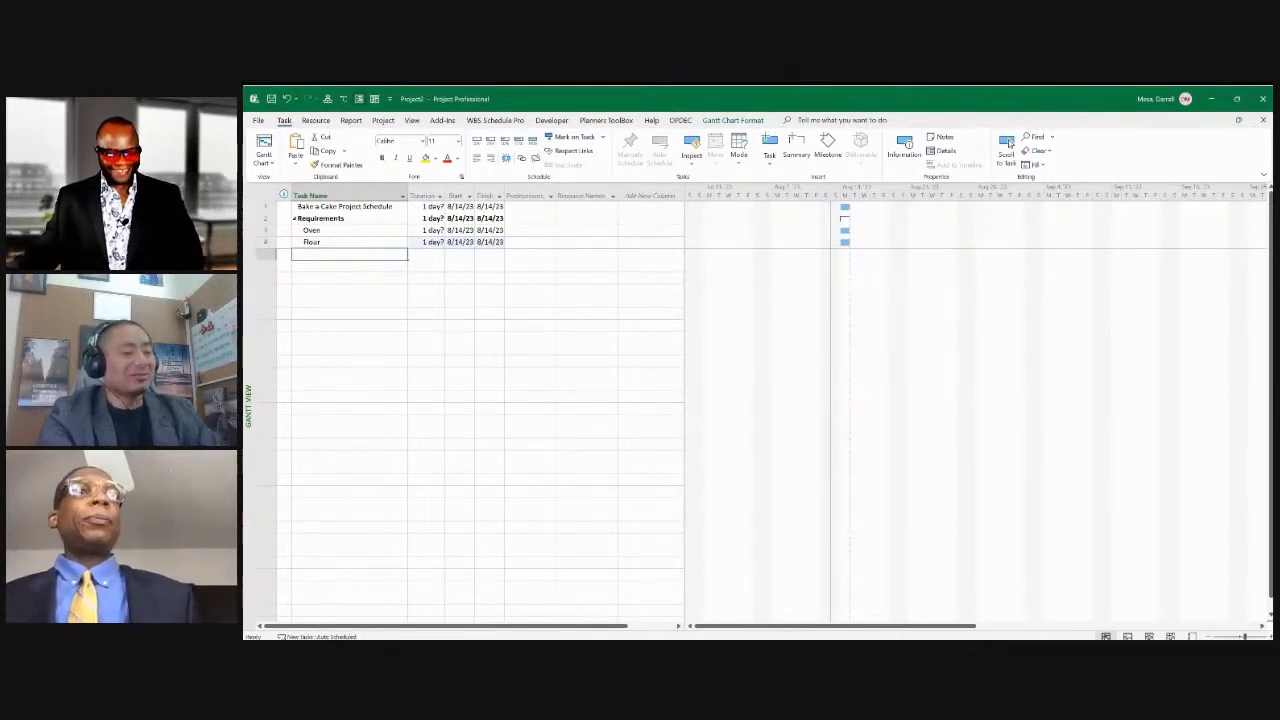
Add tasks named "Eggs" and "Utensils" in the rows below Flour
{"action": "type", "text": "Eggs"}
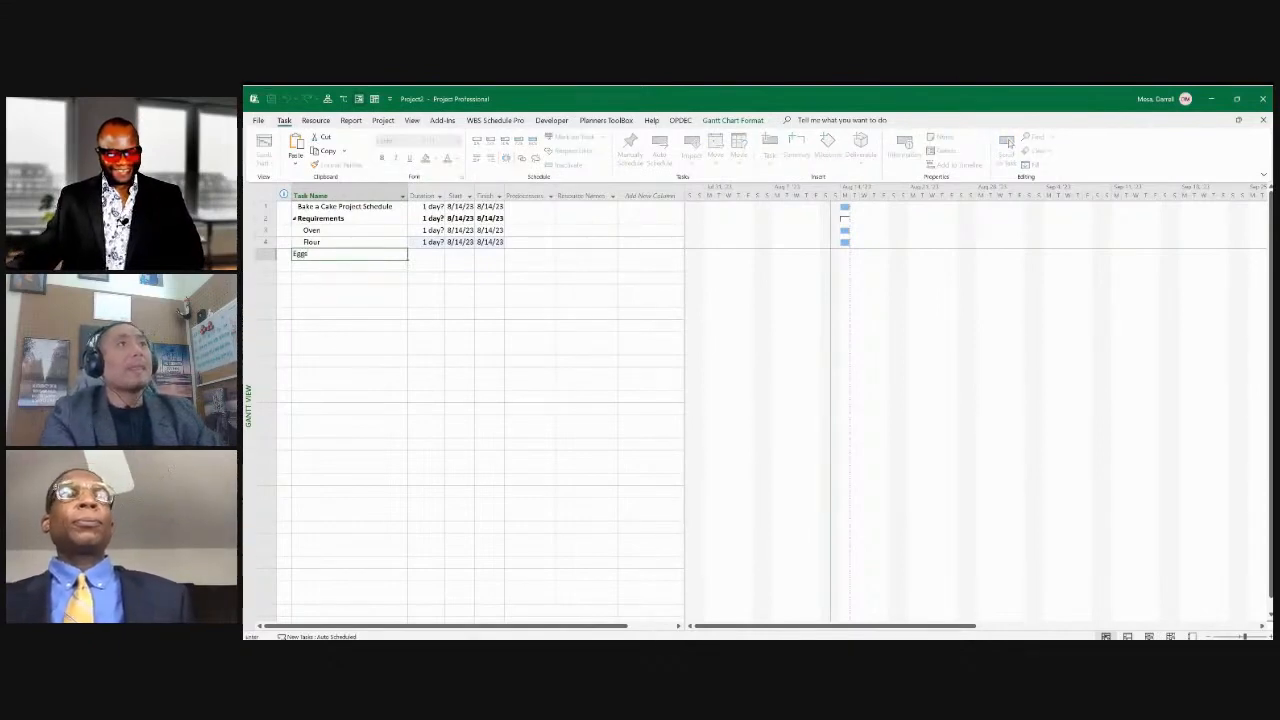
{"action": "key", "text": "Return"}
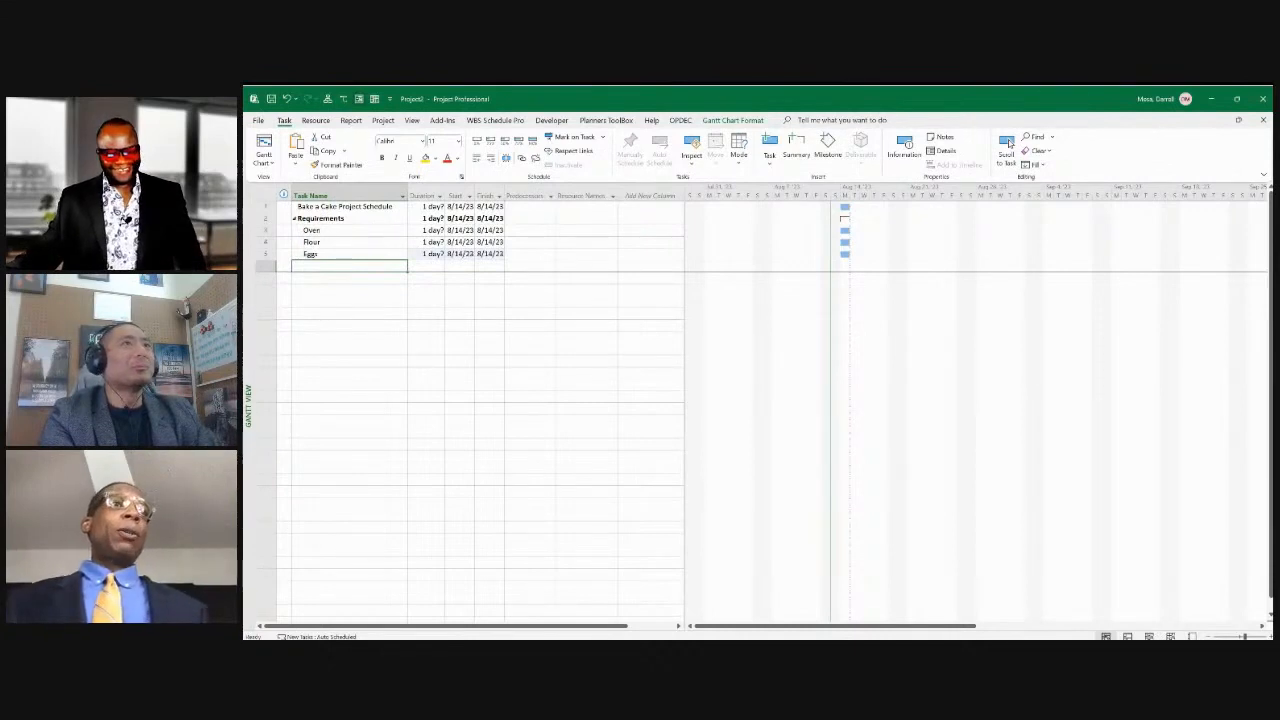
{"action": "type", "text": "tens"}
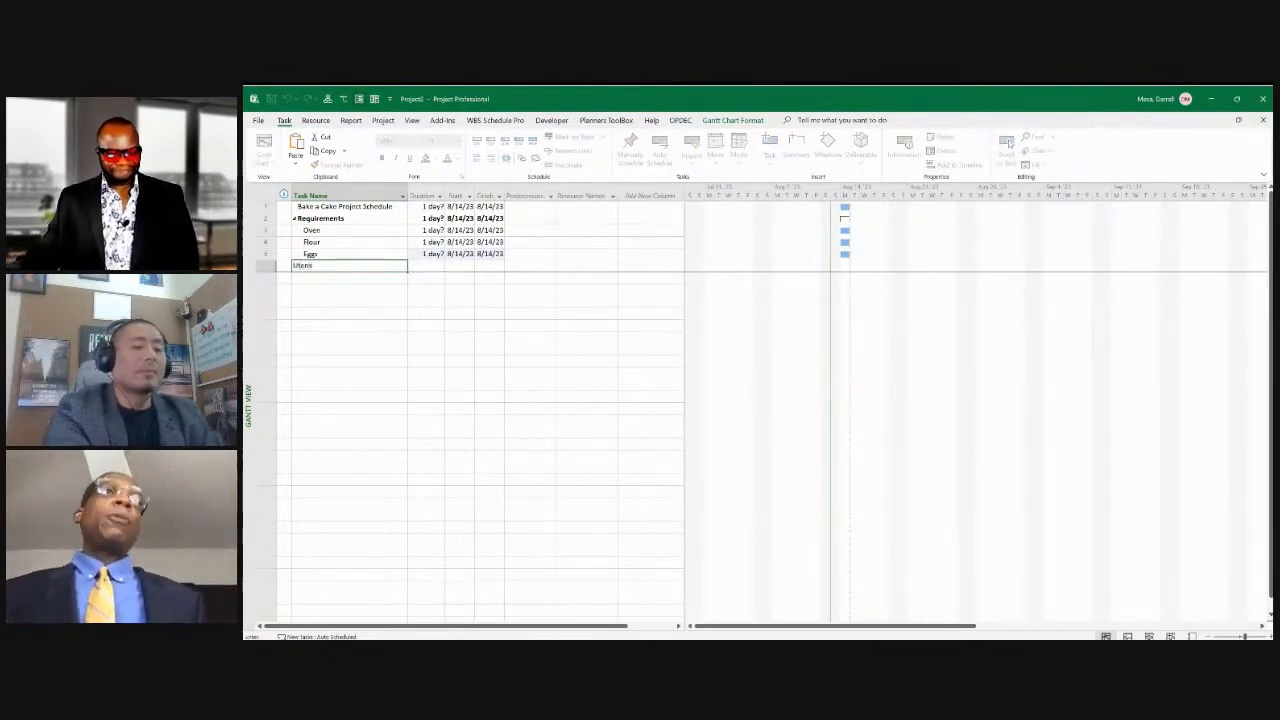
{"action": "type", "text": "ils"}
{"action": "key", "text": "Return"}
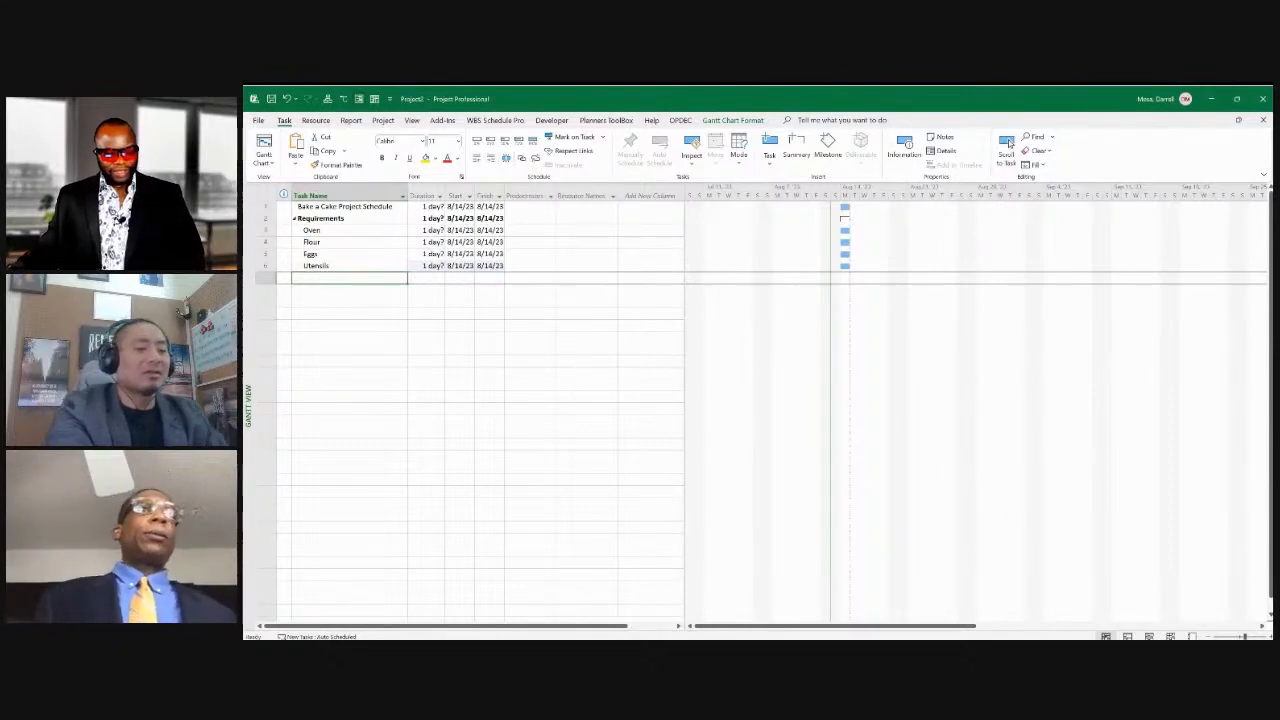
Add tasks named "Apron" and "Plates" below Utensils to continue the Requirements subtask list
{"action": "type", "text": "Apron"}
{"action": "key", "text": "Return"}
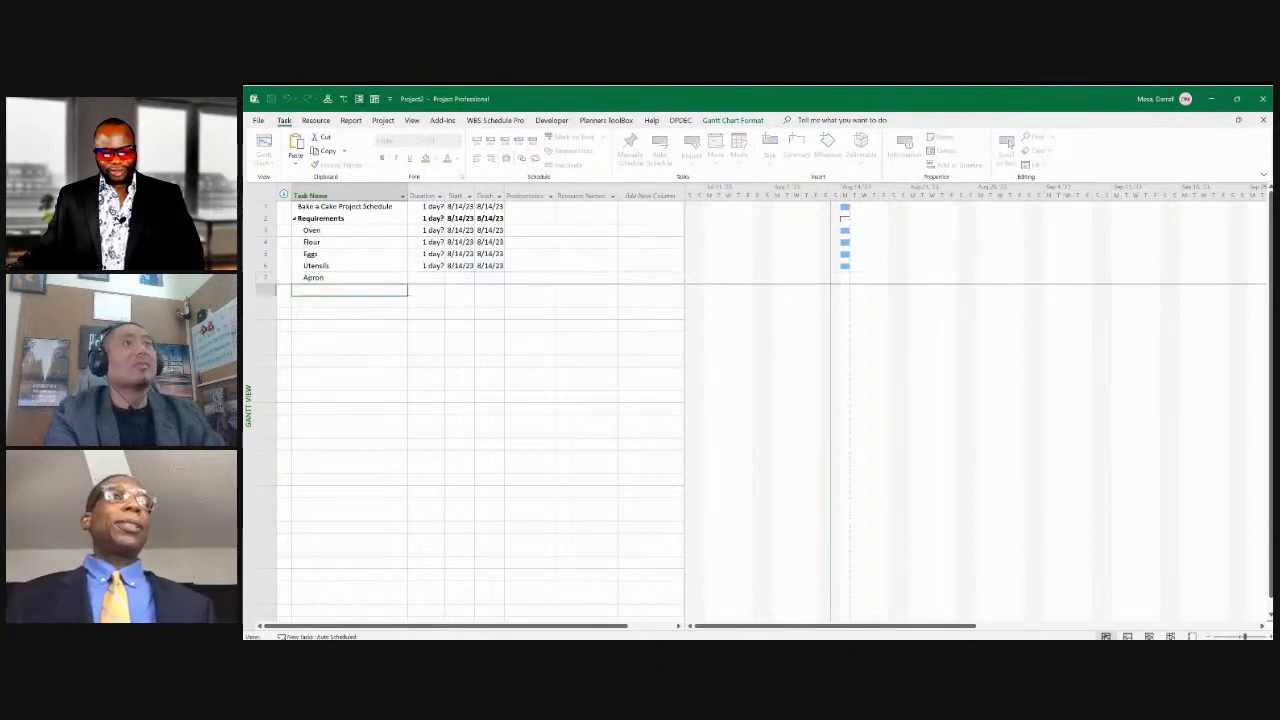
{"action": "key", "text": "Right"}
{"action": "key", "text": "Left"}
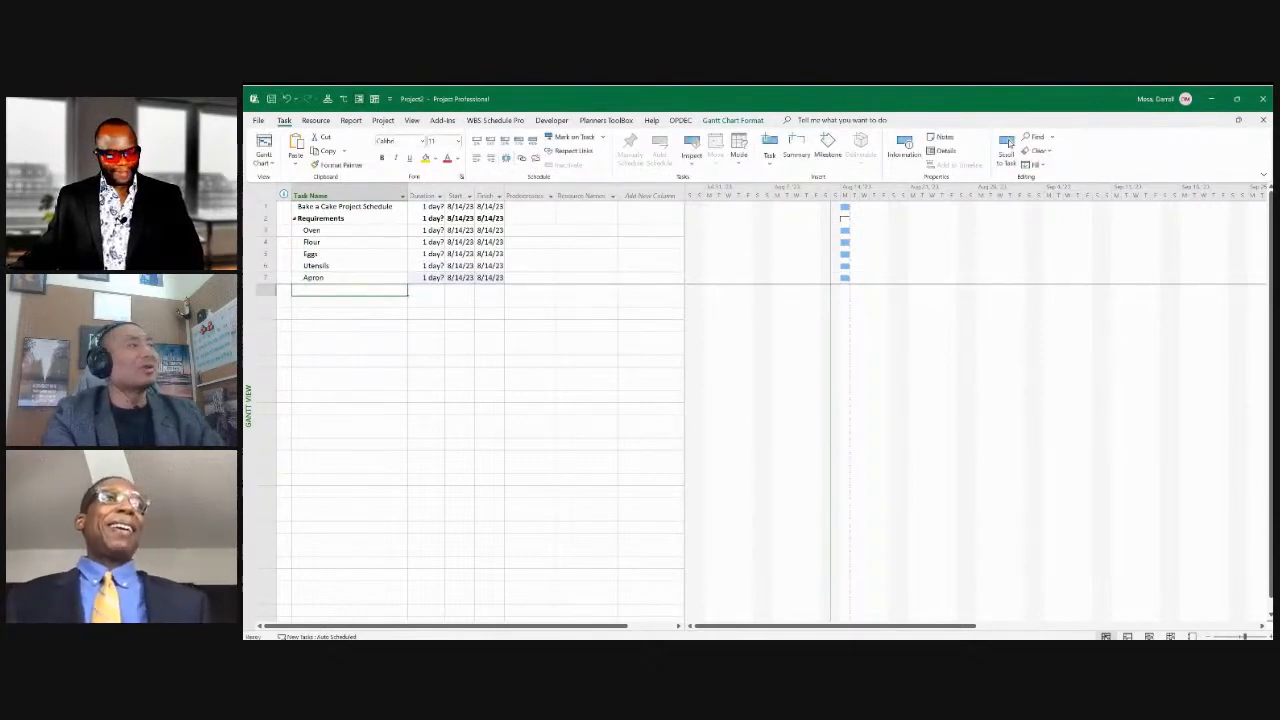
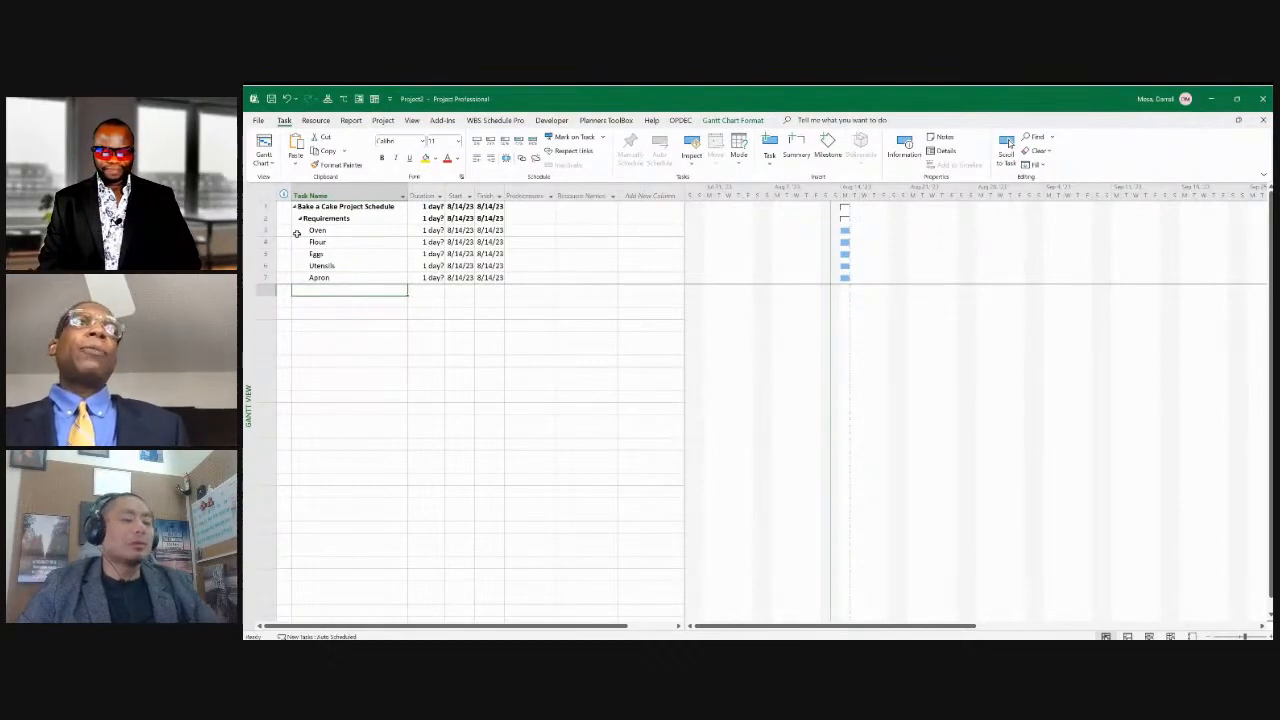
{"action": "type", "text": "Pla"}
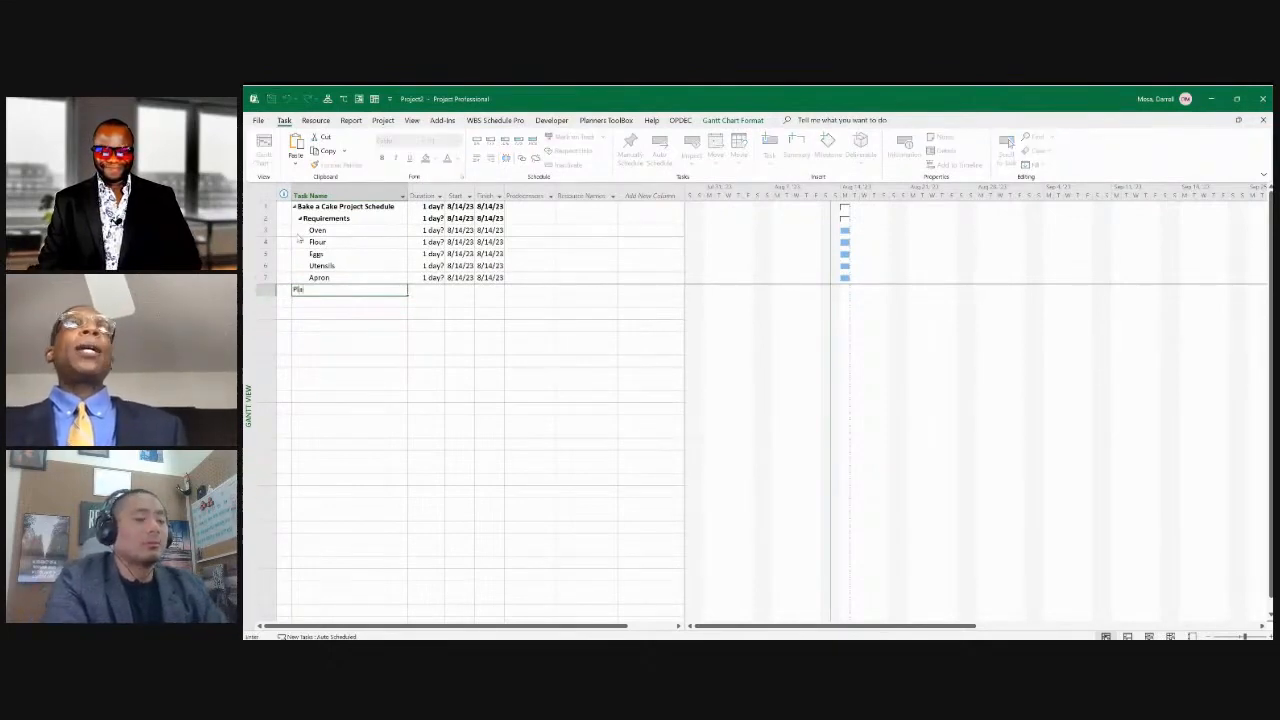
{"action": "type", "text": "tes"}
{"action": "key", "text": "Return"}
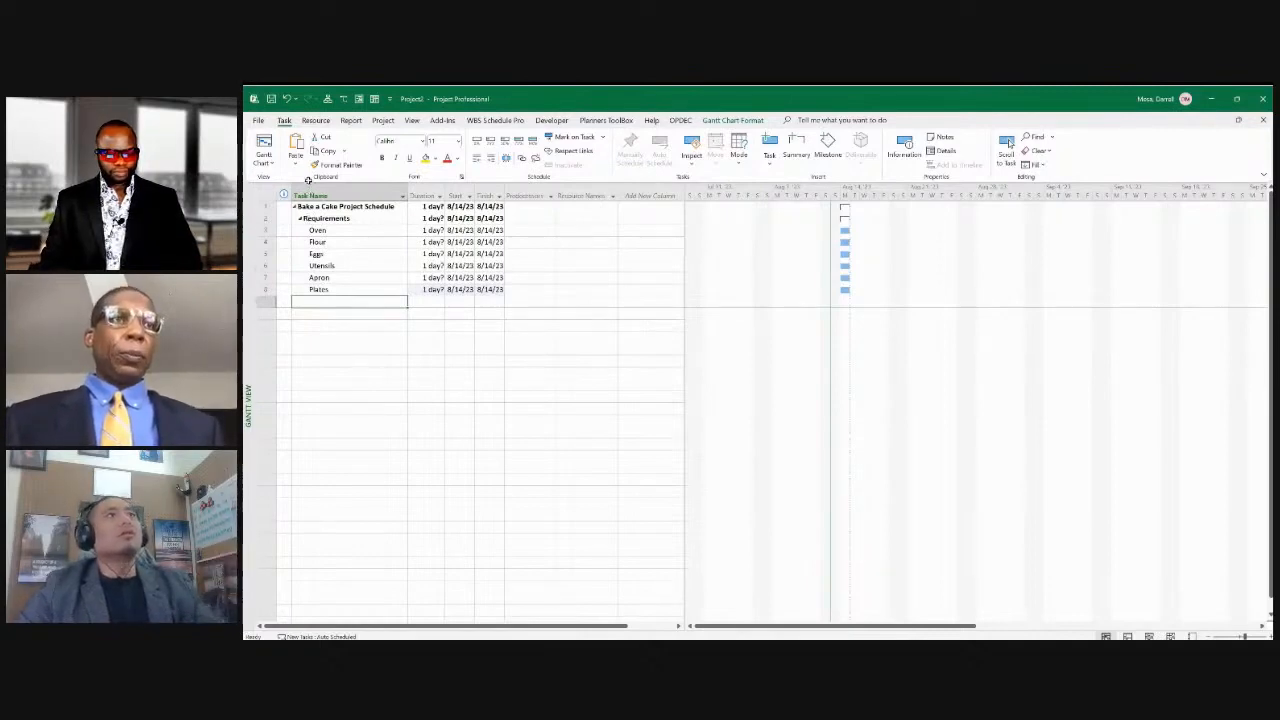
Rename the Oven task under Requirements as "Buy an Oven"
{"action": "left_click_drag", "start_coordinate": [310, 230], "coordinate": [310, 289]}
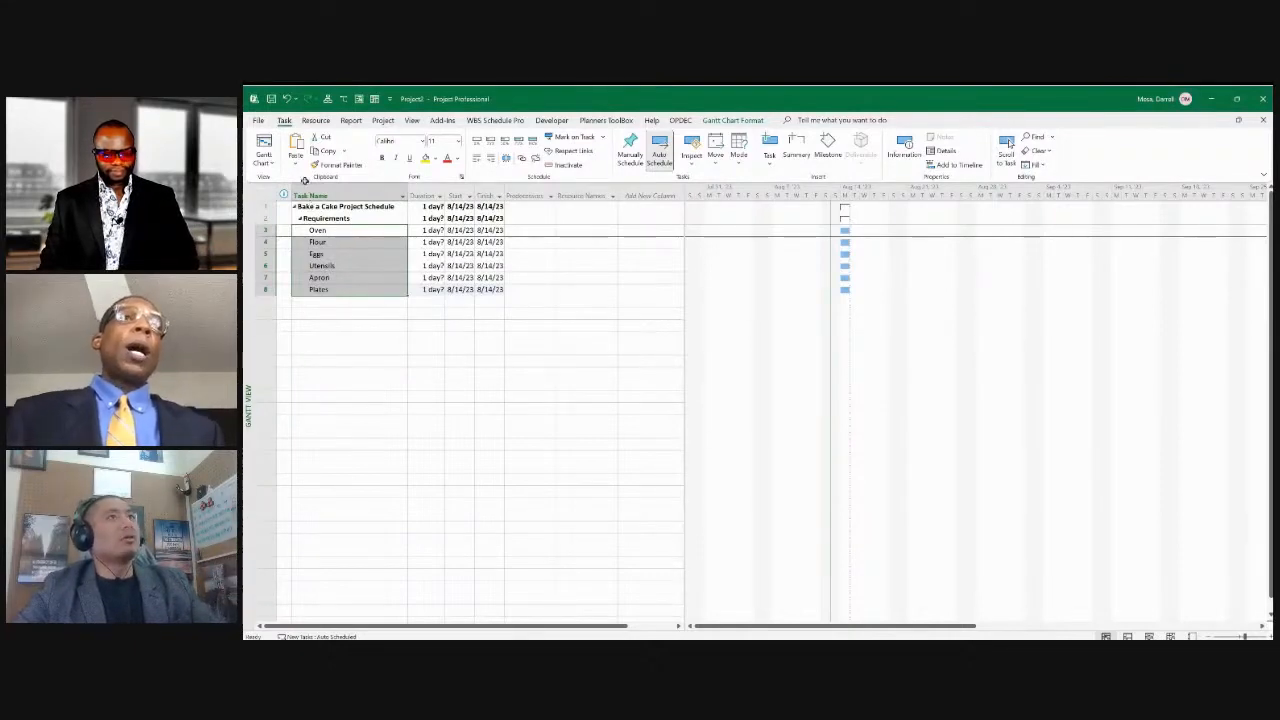
{"action": "left_click", "coordinate": [305, 181]}
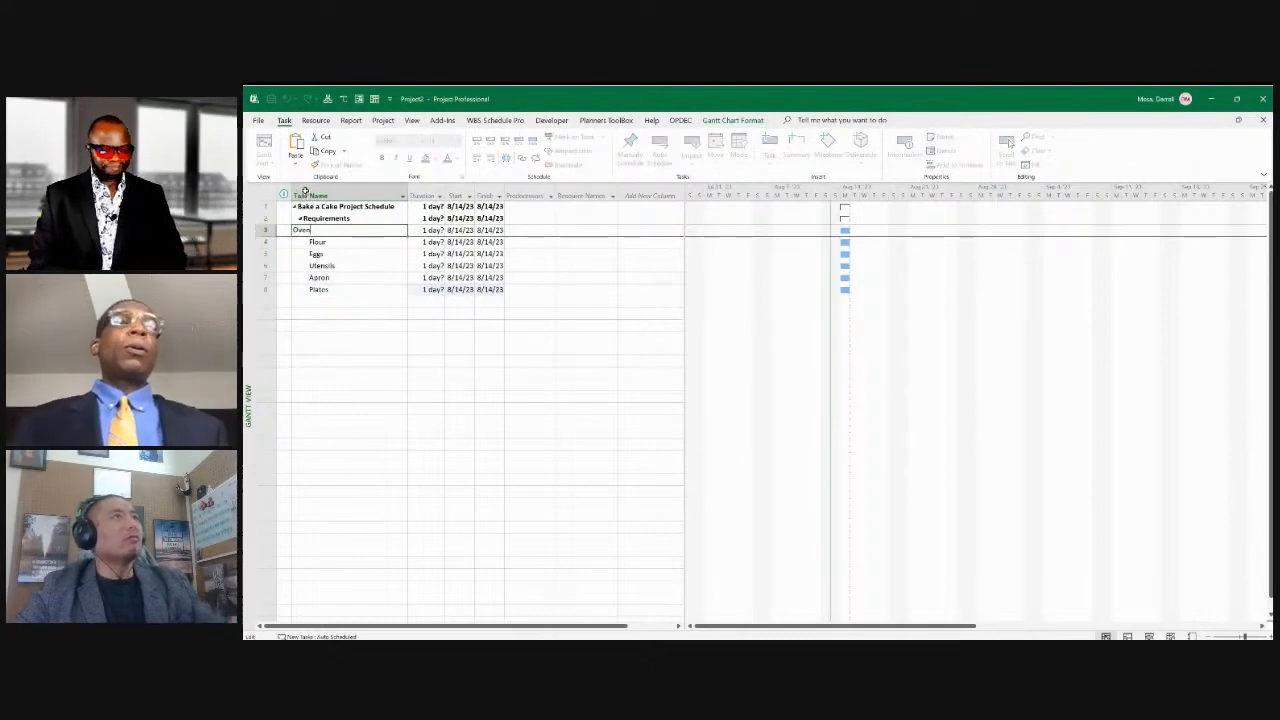
{"action": "key", "text": "Down"}
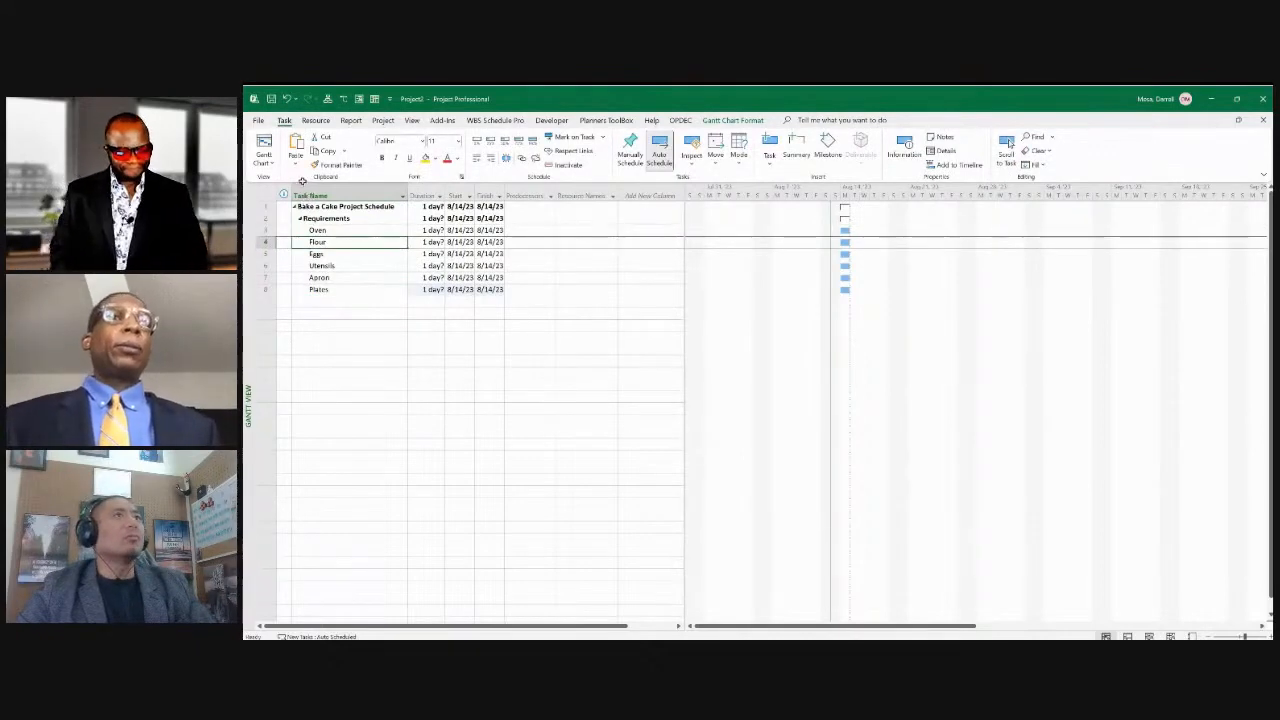
{"action": "key", "text": "Up"}
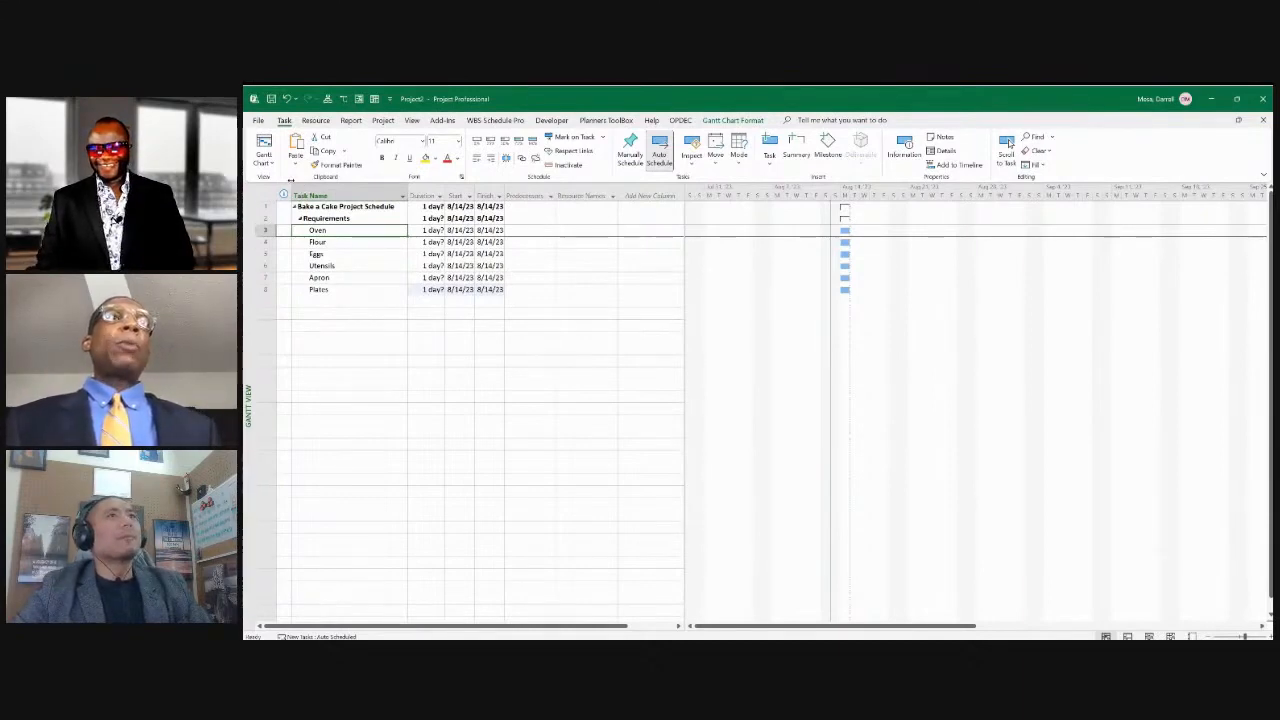
{"action": "key", "text": "F2"}
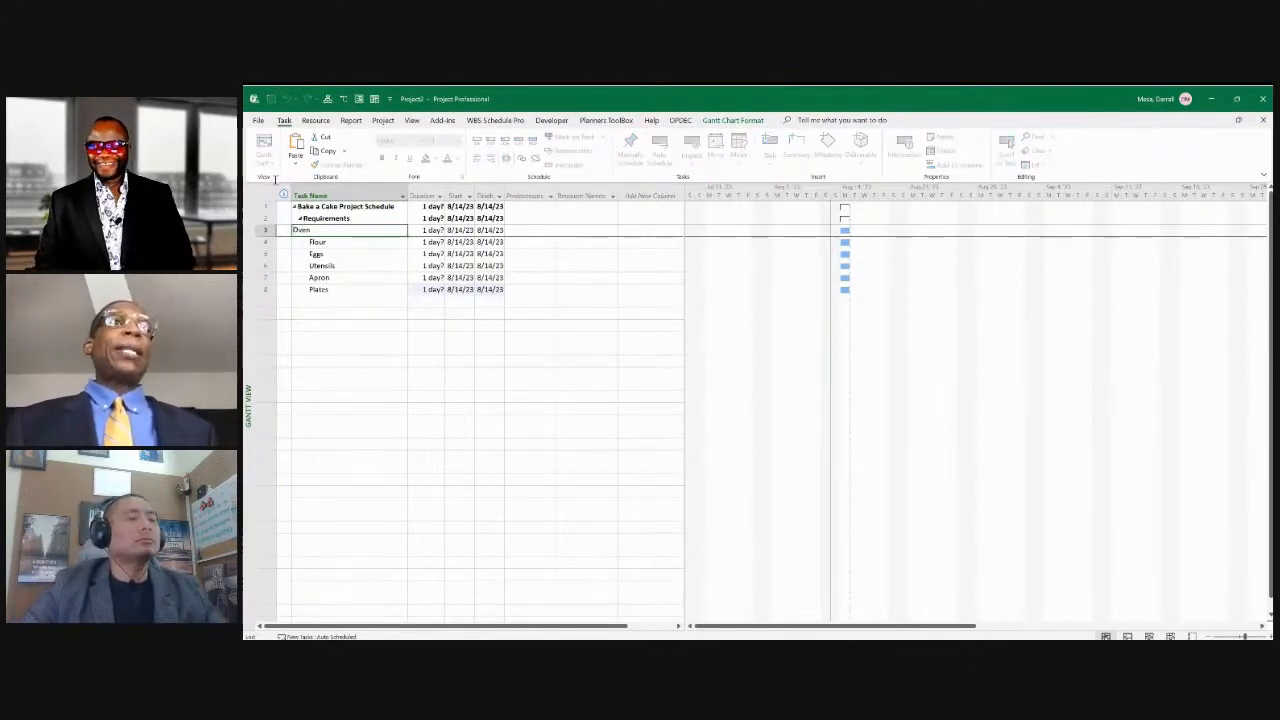
{"action": "type", "text": "Bu"}
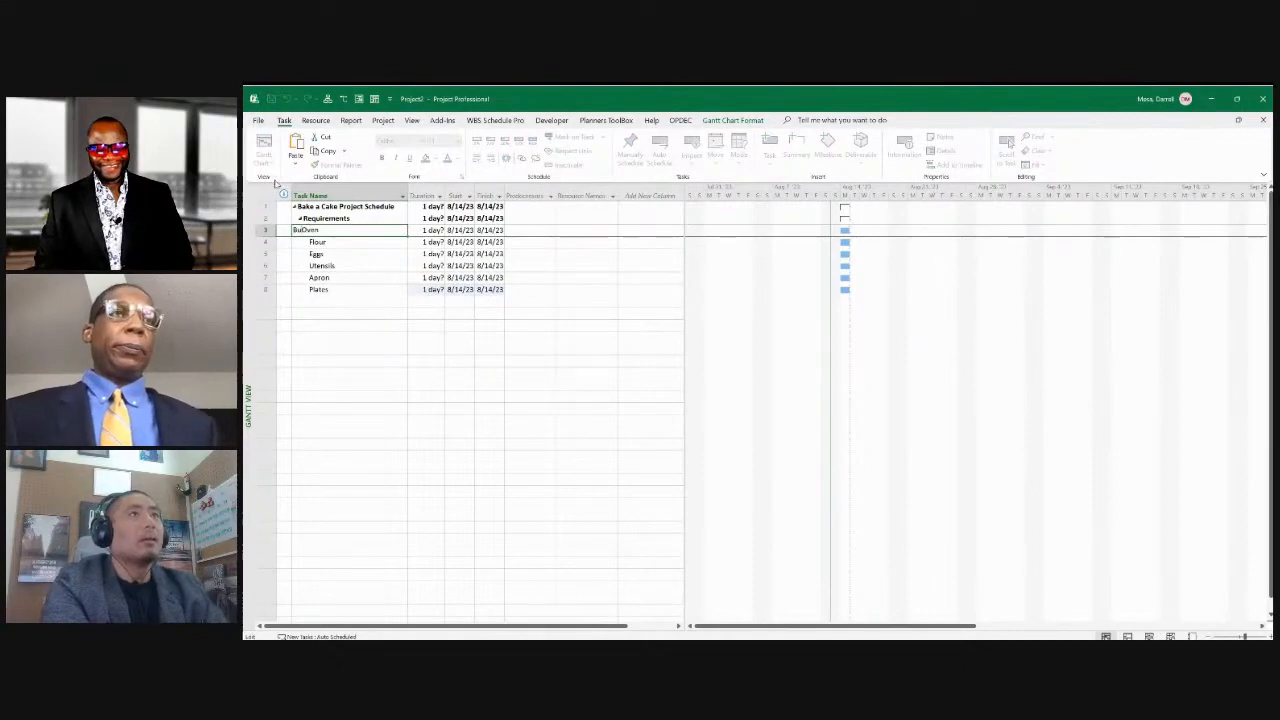
{"action": "type", "text": "y "}
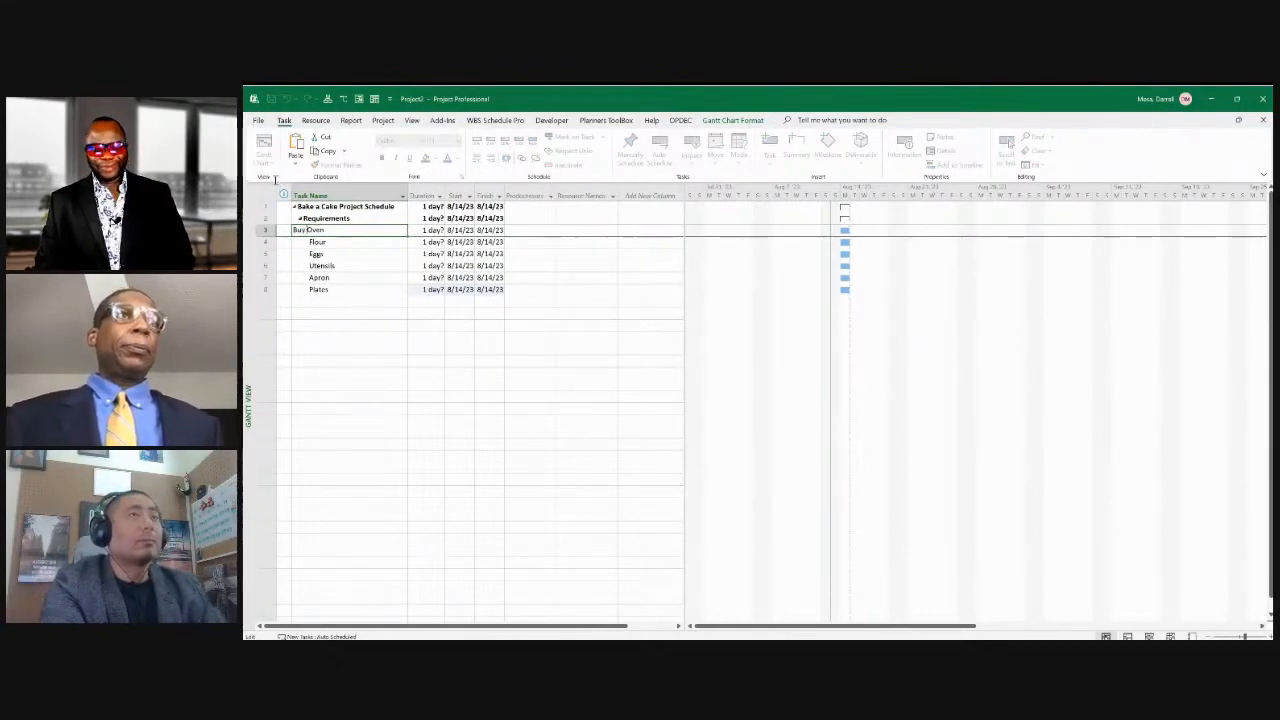
{"action": "type", "text": "an"}
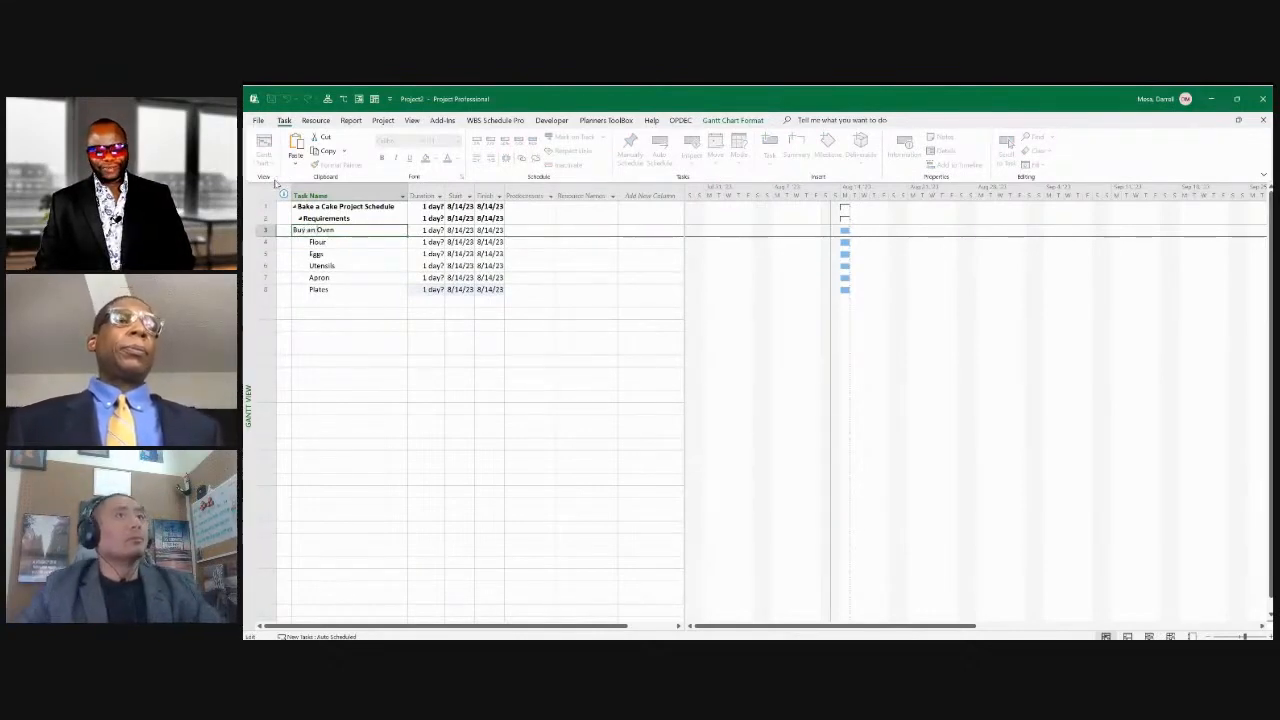
{"action": "key", "text": "Return"}
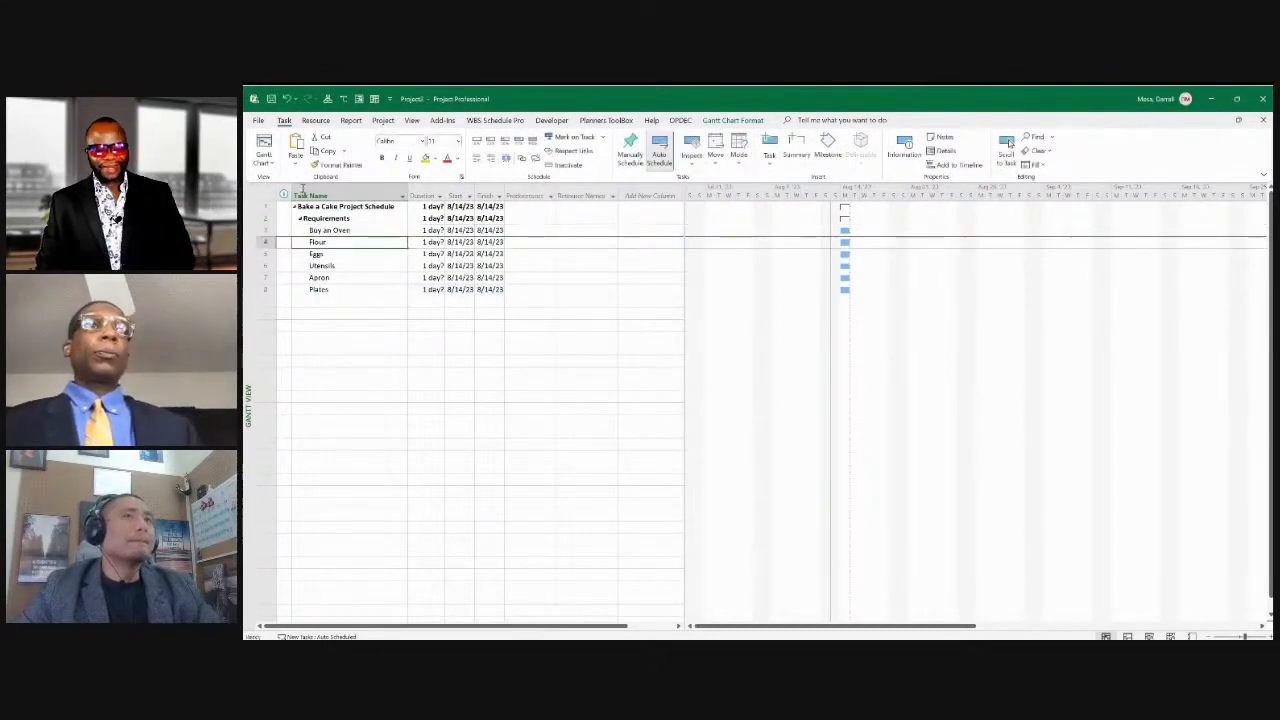
{"action": "key", "text": "Up"}
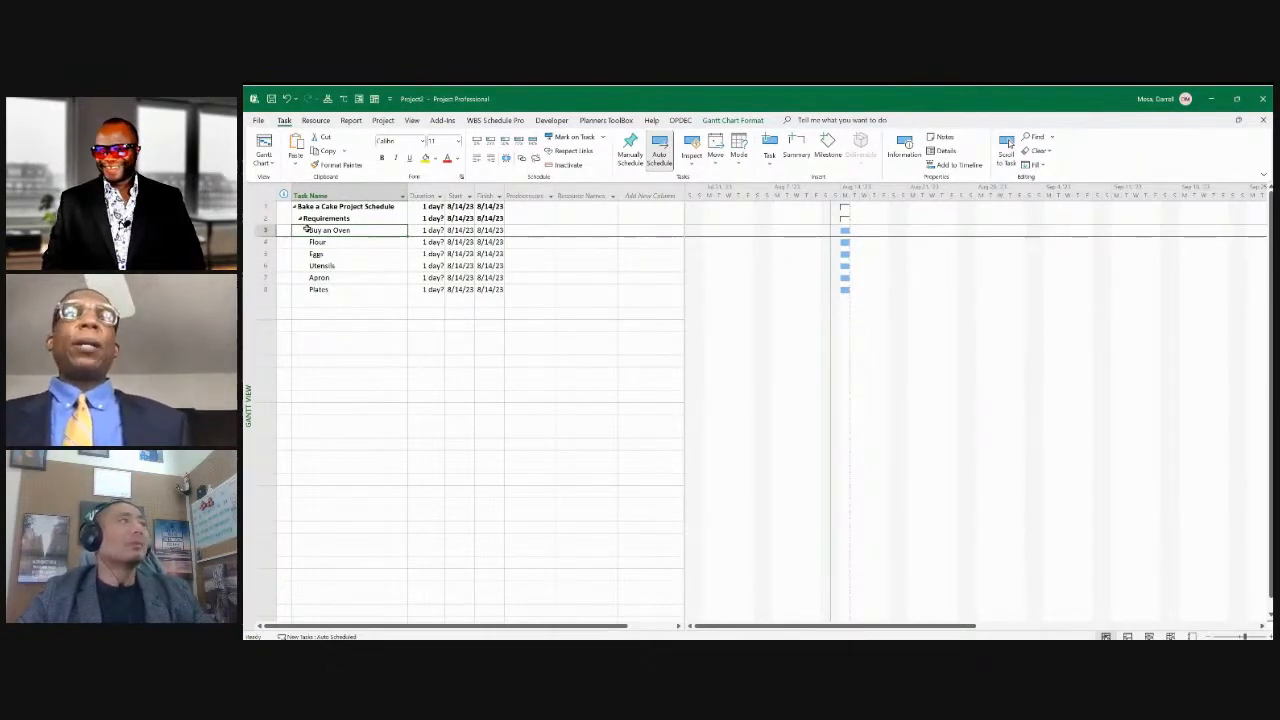
{"action": "key", "text": "Down"}
{"action": "key", "text": "Down"}
{"action": "key", "text": "Down"}
{"action": "key", "text": "Down"}
{"action": "key", "text": "Down"}
{"action": "key", "text": "Down"}
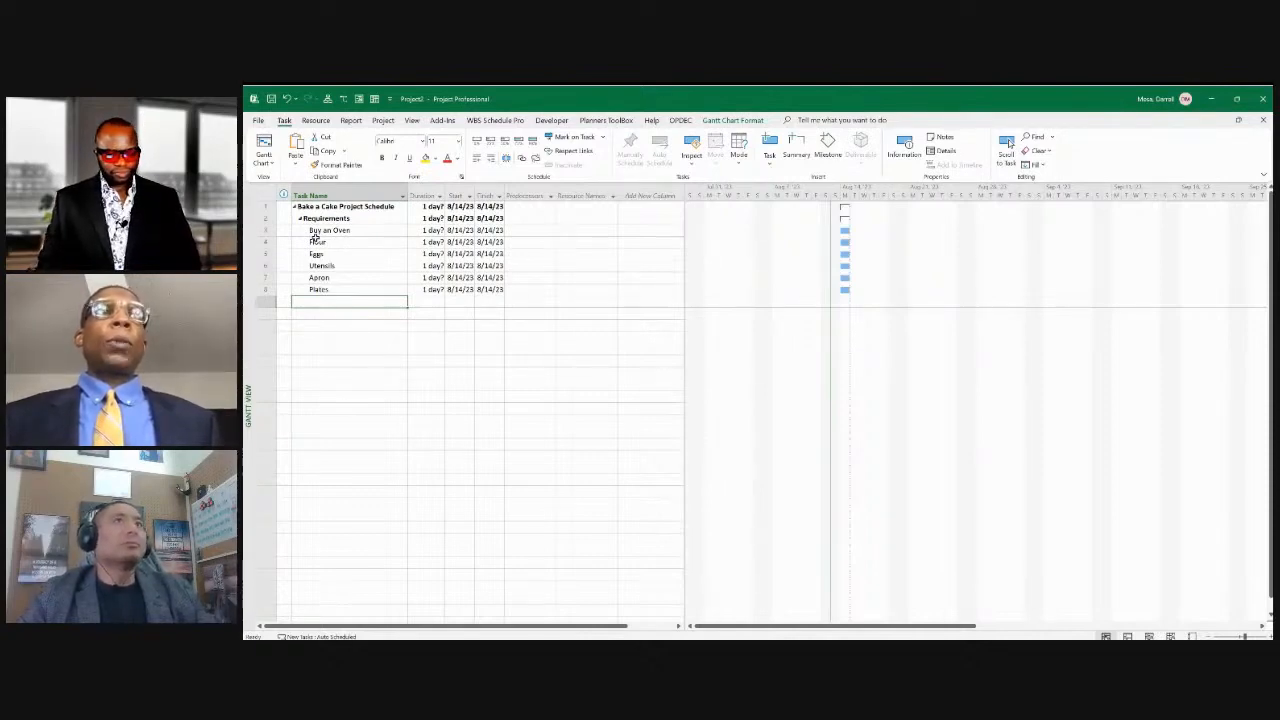
{"action": "key", "text": "Return"}
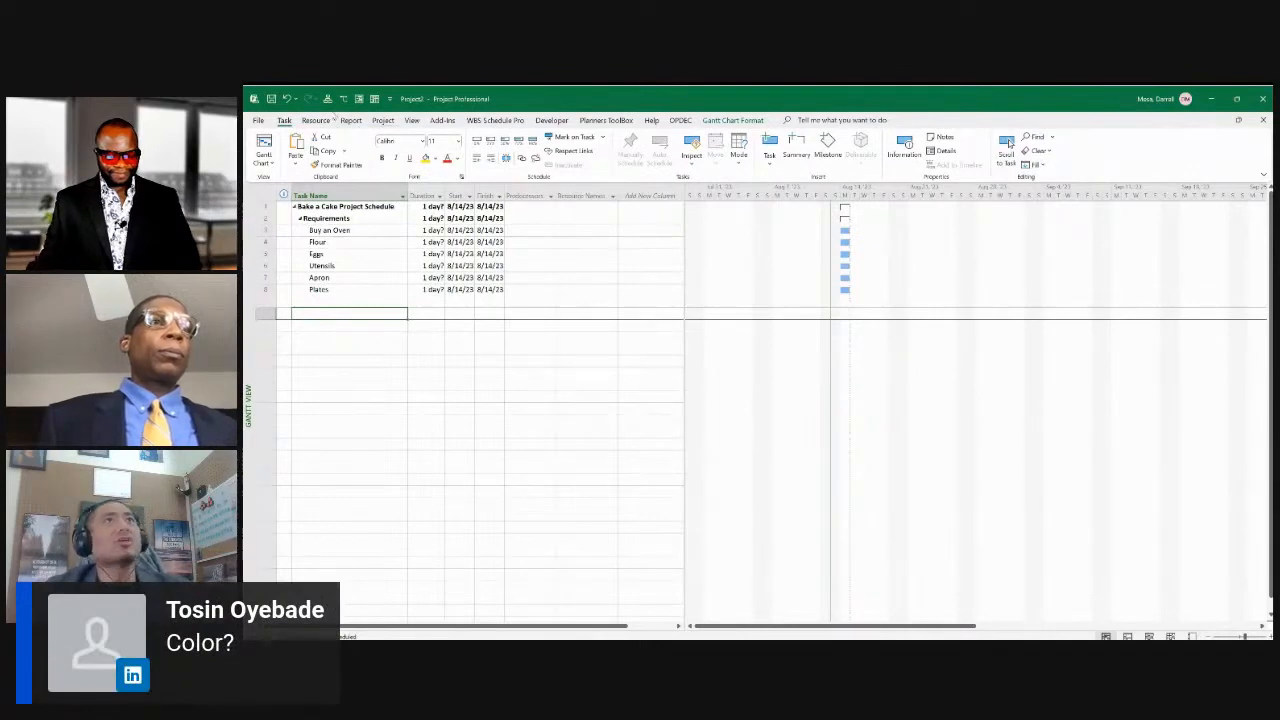
Open the project information settings and set the status date to 8/13/2023
{"action": "left_click", "coordinate": [383, 120]}
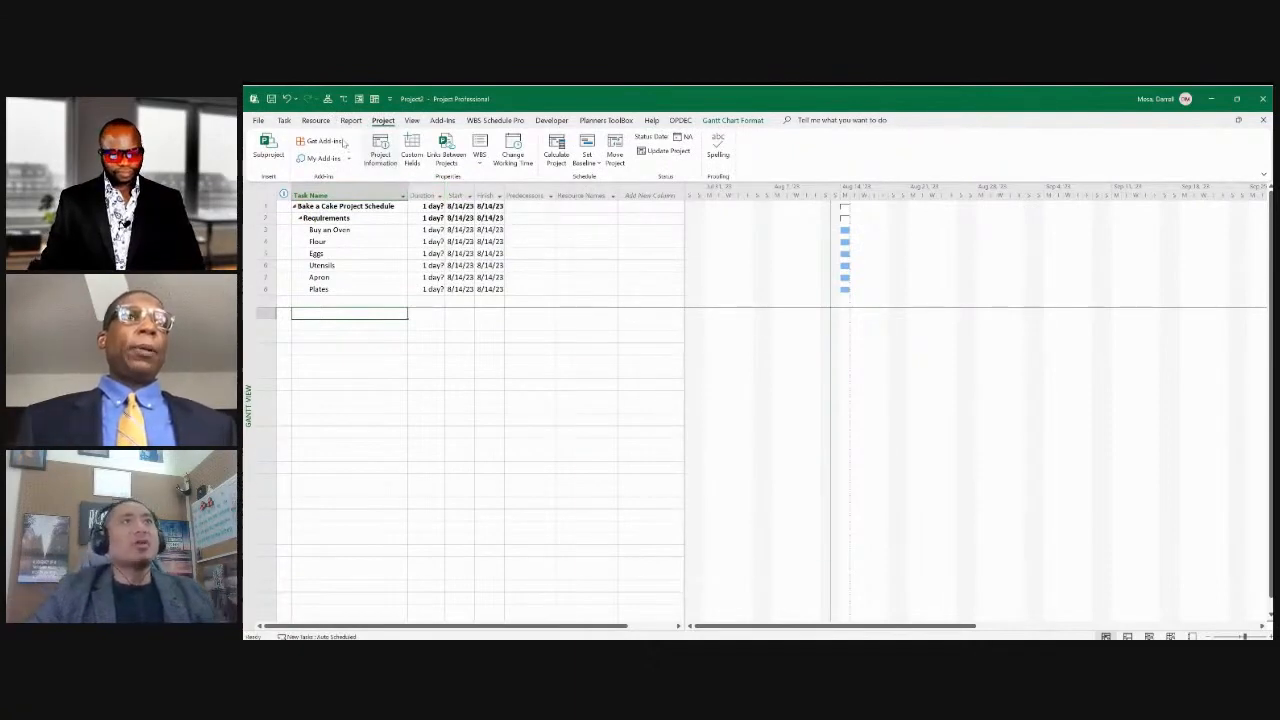
{"action": "left_click", "coordinate": [380, 152]}
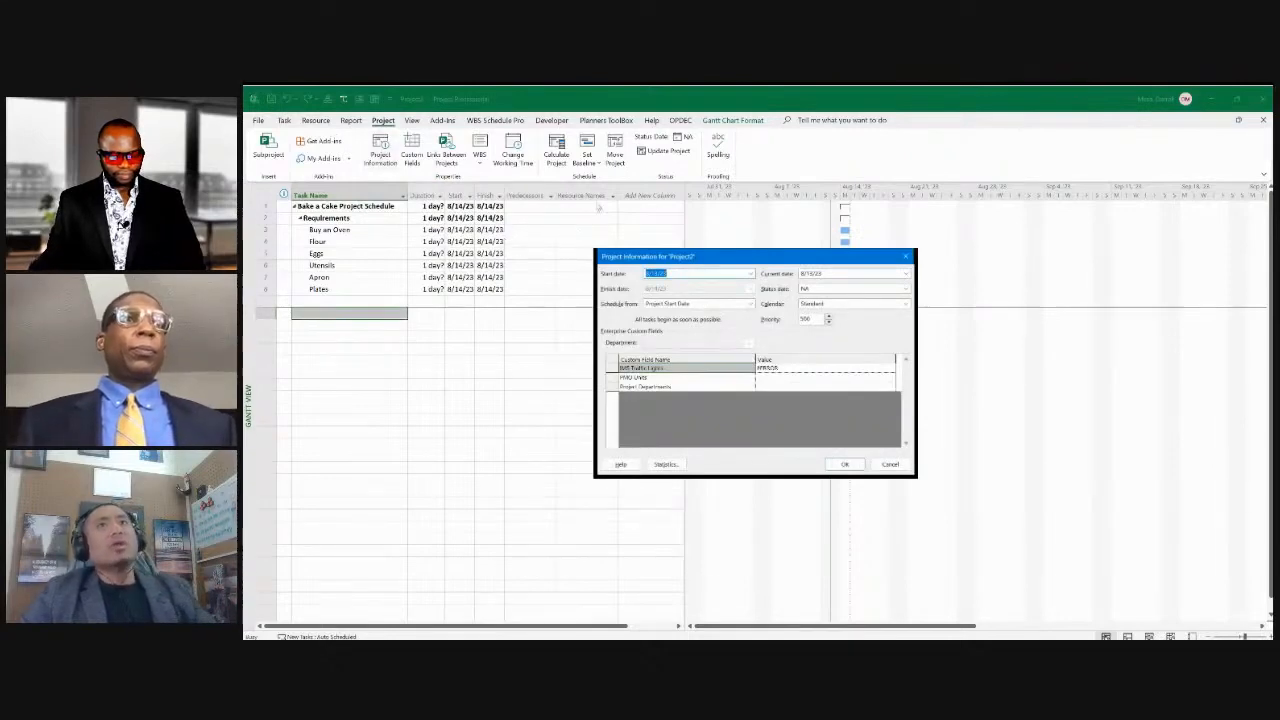
{"action": "left_click_drag", "start_coordinate": [619, 256], "coordinate": [545, 208]}
{"action": "left_click", "coordinate": [533, 236]}
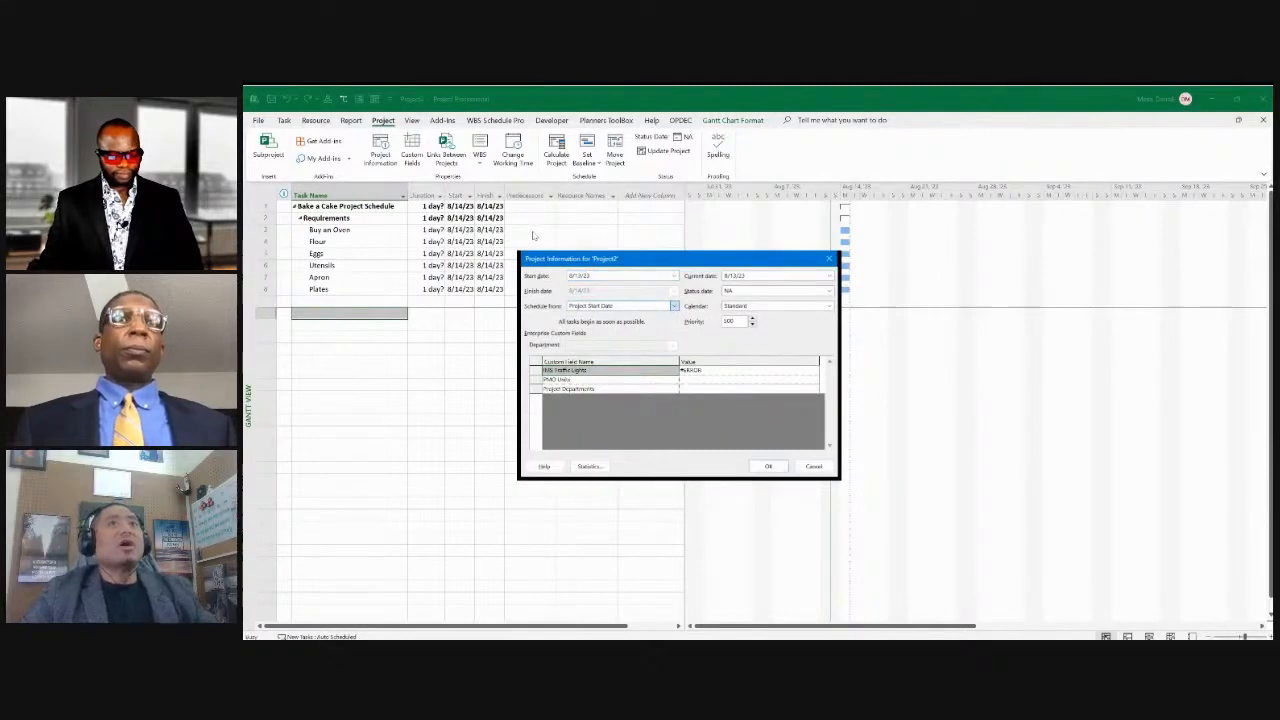
{"action": "left_click", "coordinate": [533, 236]}
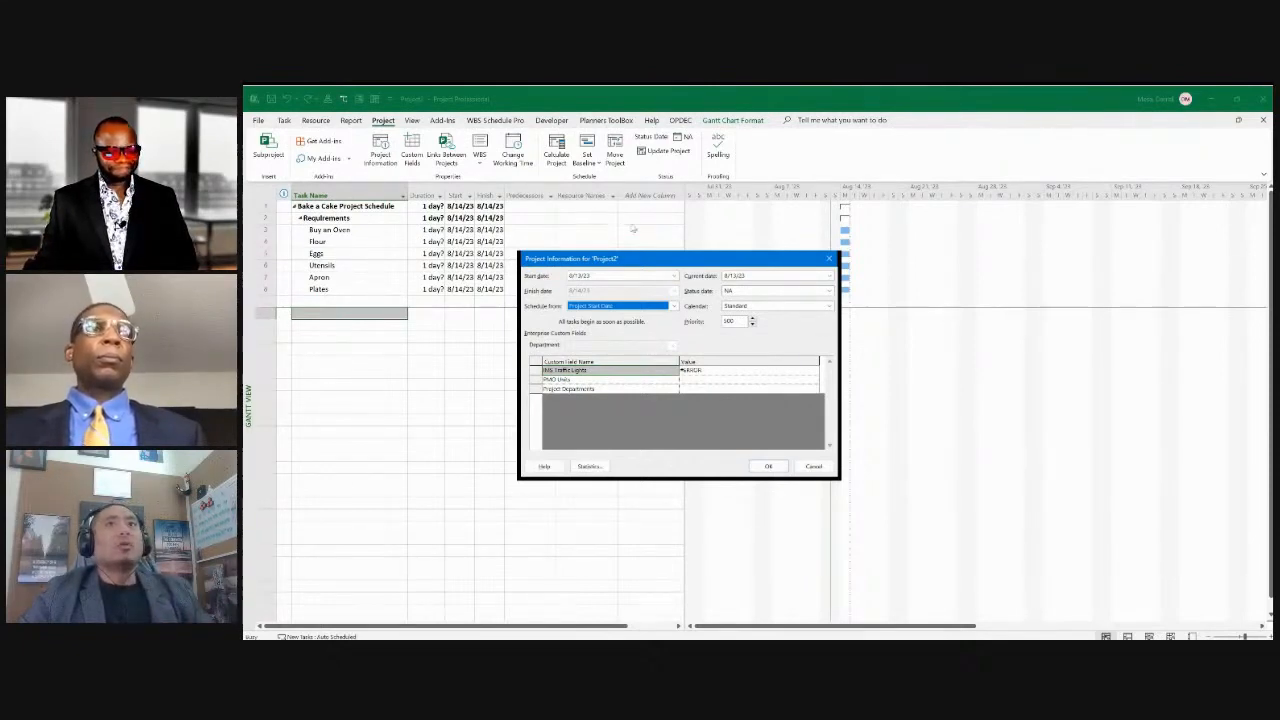
{"action": "left_click", "coordinate": [829, 291]}
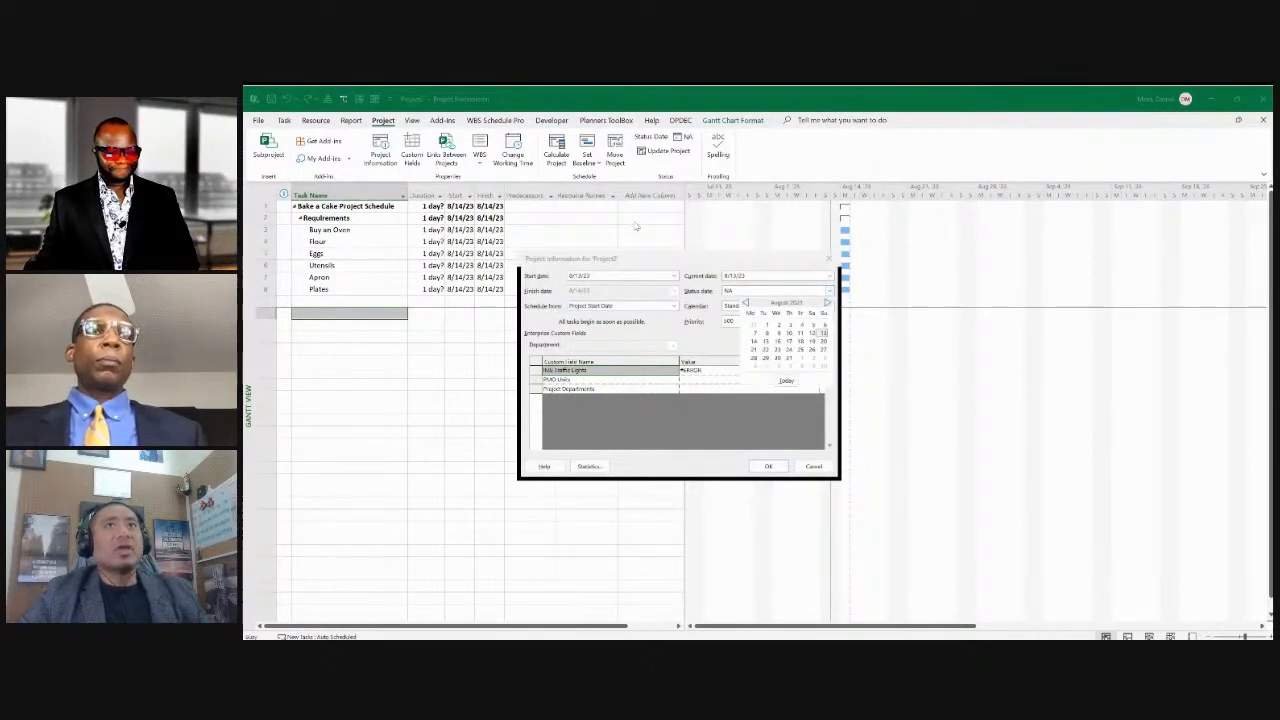
{"action": "left_click", "coordinate": [823, 332]}
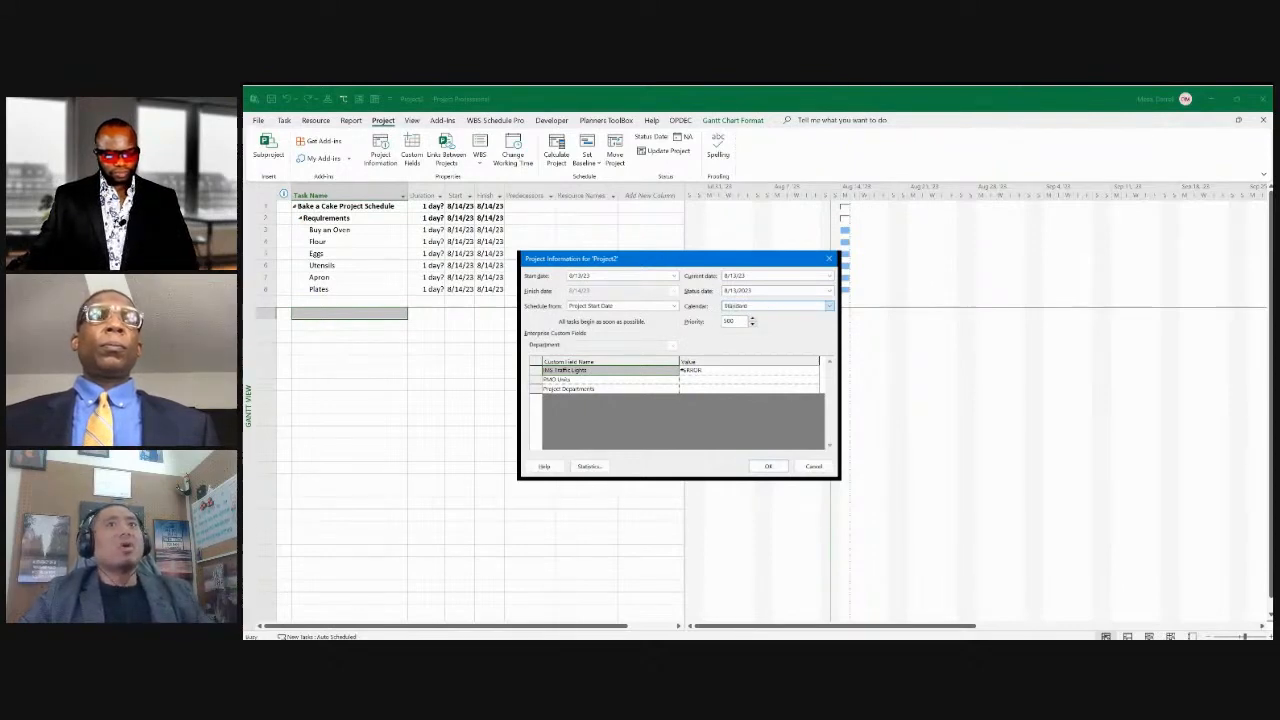
Browse the project calendar options, choose the Standard calendar, and apply the project information settings
{"action": "key", "text": "Return"}
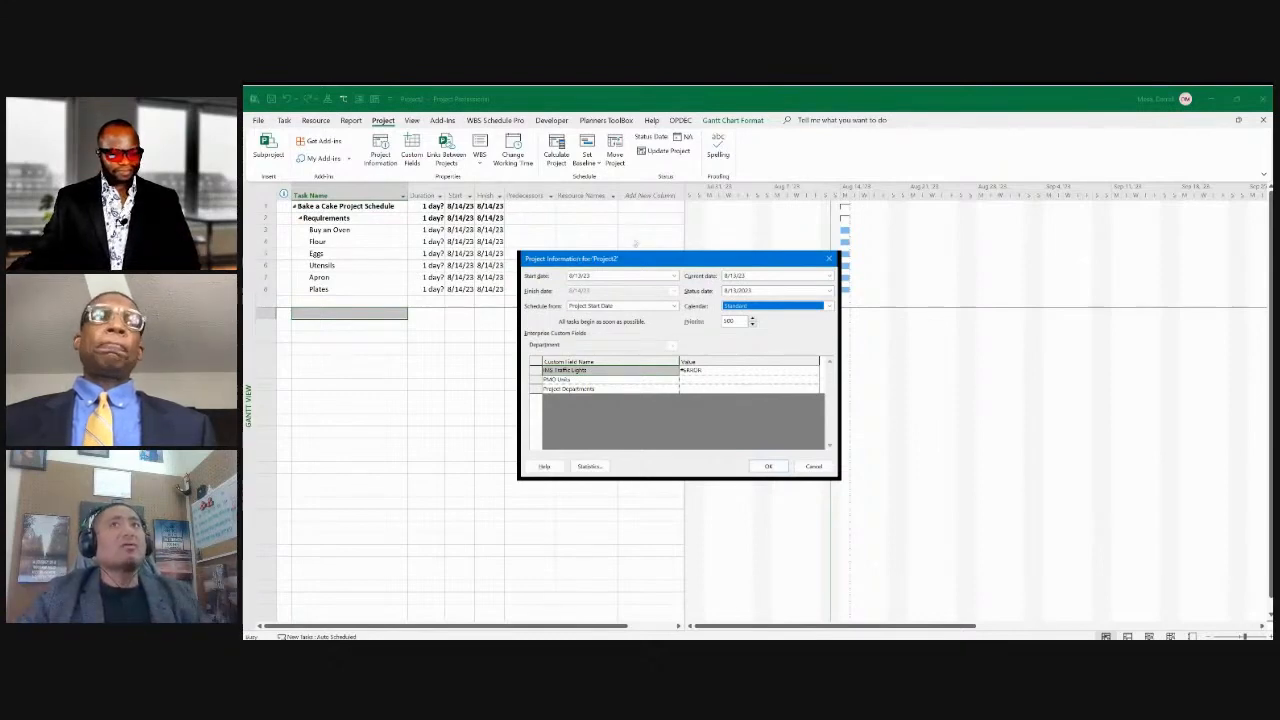
{"action": "left_click", "coordinate": [829, 306]}
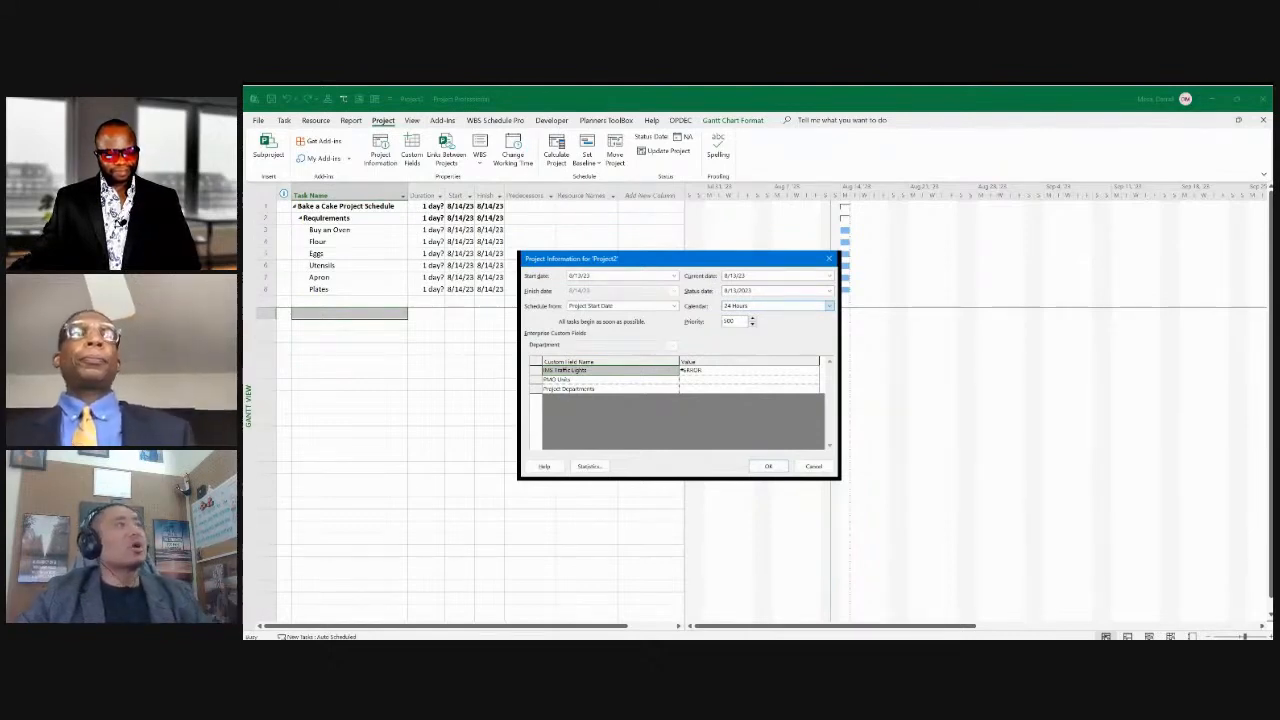
{"action": "key", "text": "Down"}
{"action": "key", "text": "Down"}
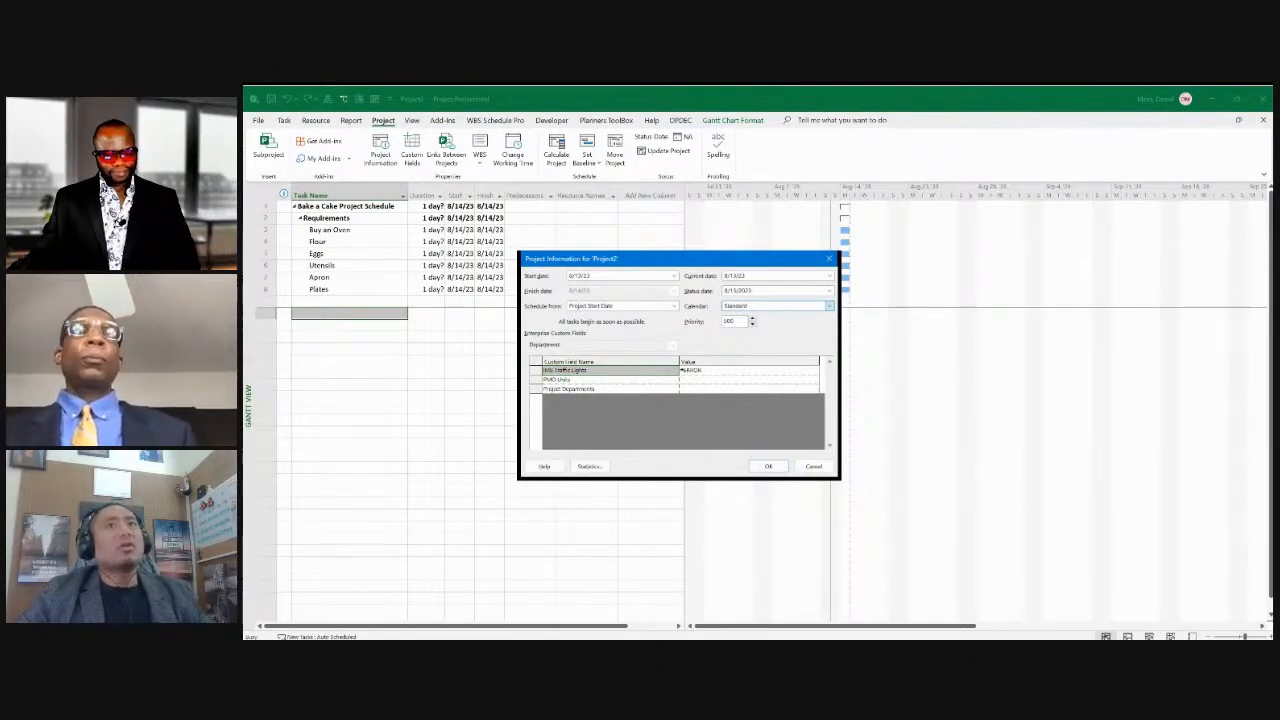
{"action": "left_click", "coordinate": [585, 262]}
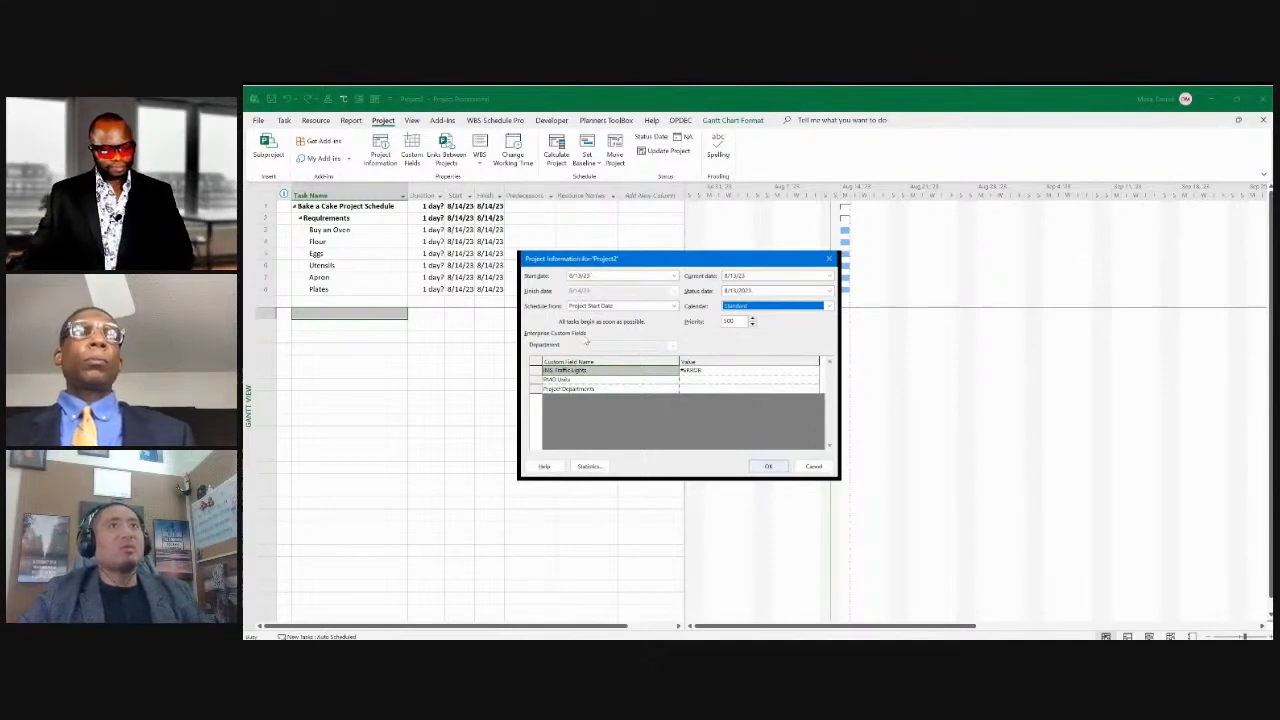
{"action": "key", "text": "Return"}
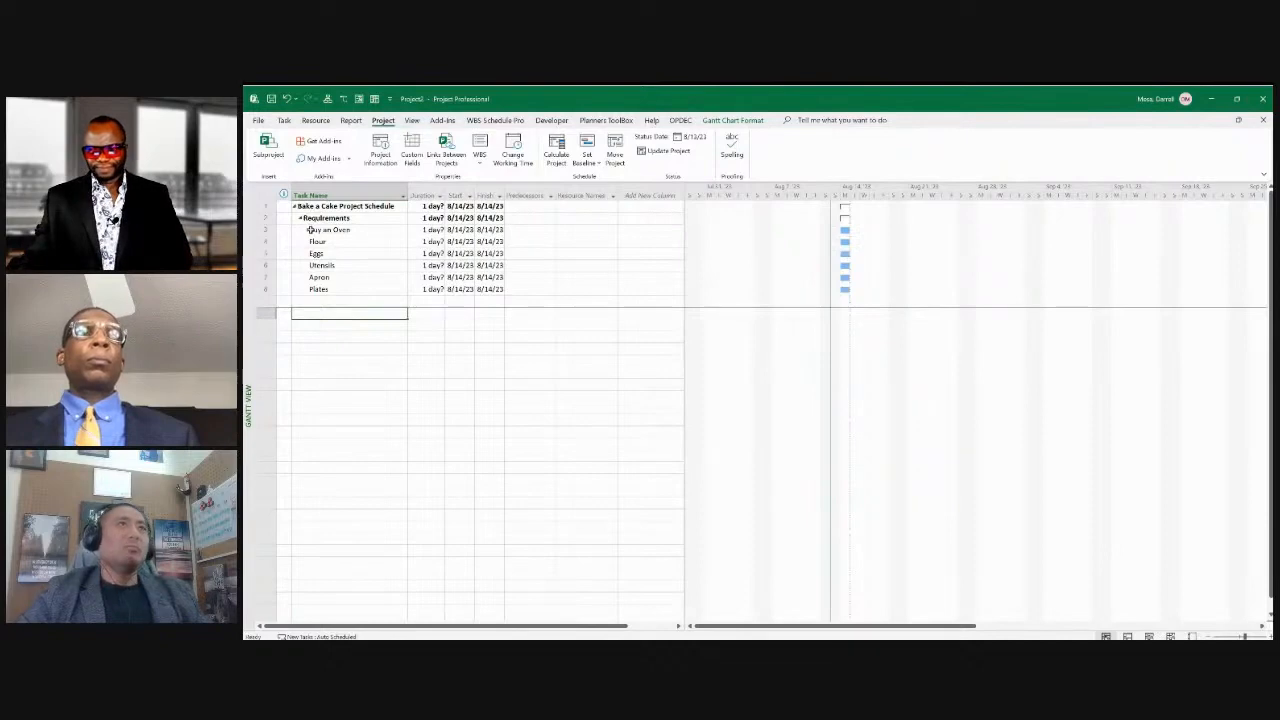
Collapse the Requirements summary task and expand it again to view its subtasks
{"action": "key", "text": "Up"}
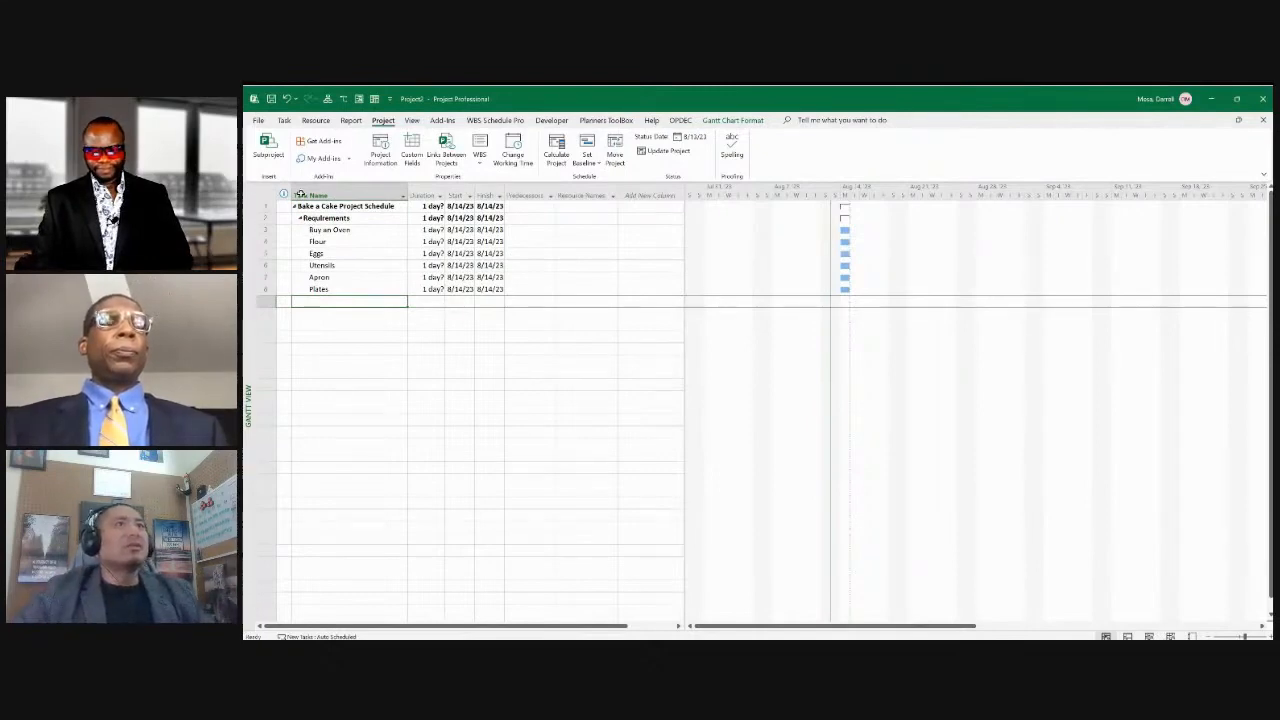
{"action": "left_click", "coordinate": [299, 217]}
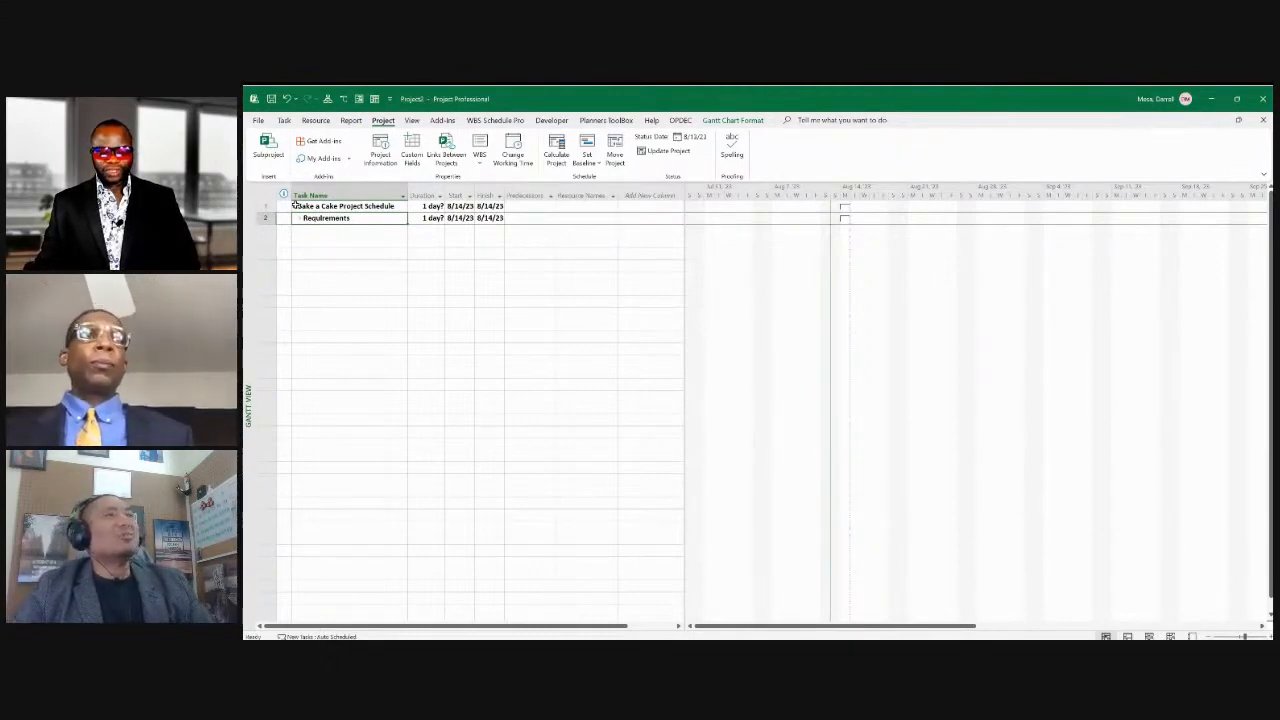
{"action": "left_click", "coordinate": [283, 119]}
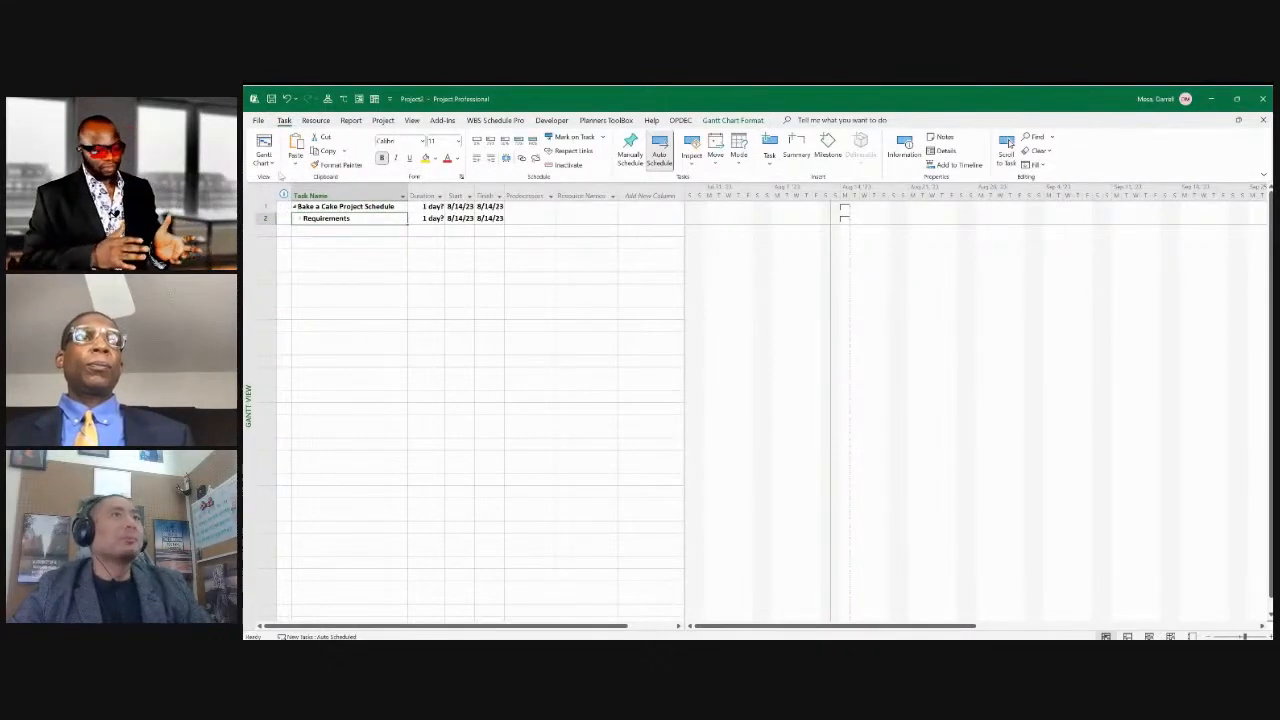
{"action": "type", "text": "Buy an Oven Flour Sugar Utensils Apron Plates"}
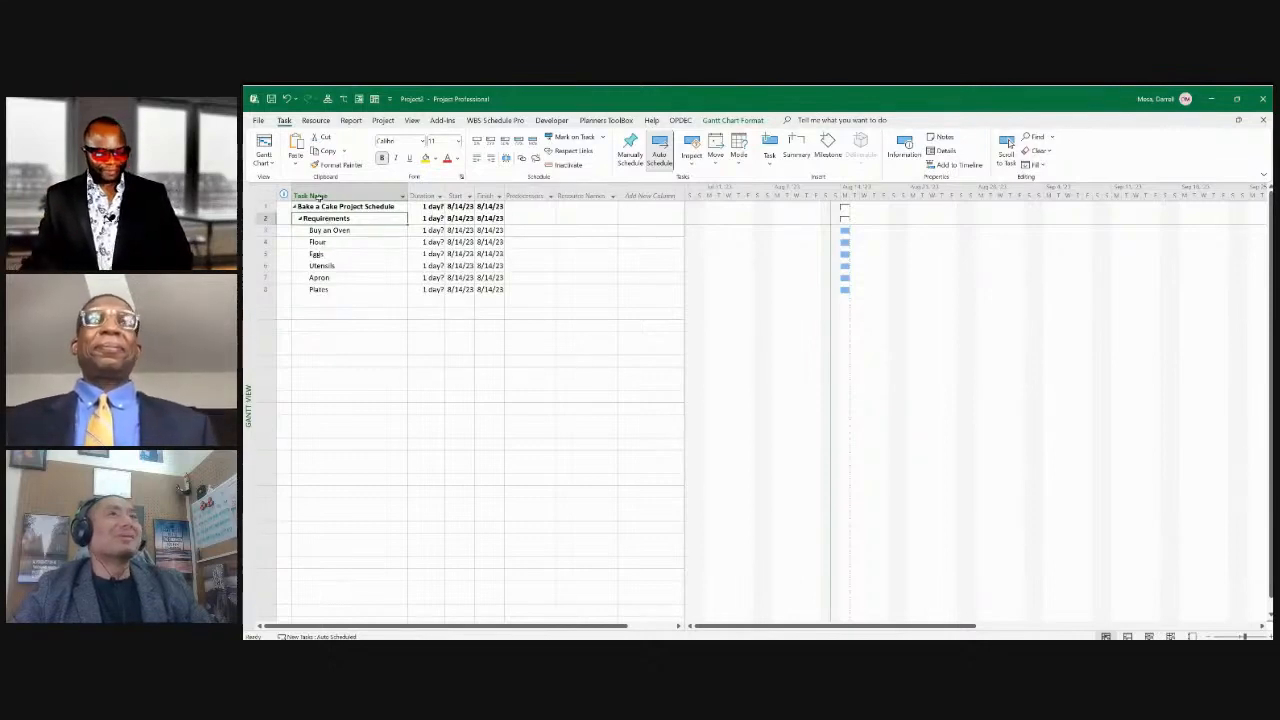
Select the Requirements subtasks from Buy an Oven through Plates for review
{"action": "key", "text": "Down"}
{"action": "key", "text": "shift+Down"}
{"action": "key", "text": "shift+Down"}
{"action": "key", "text": "shift+Down"}
{"action": "key", "text": "shift+Down"}
{"action": "key", "text": "shift+Down"}
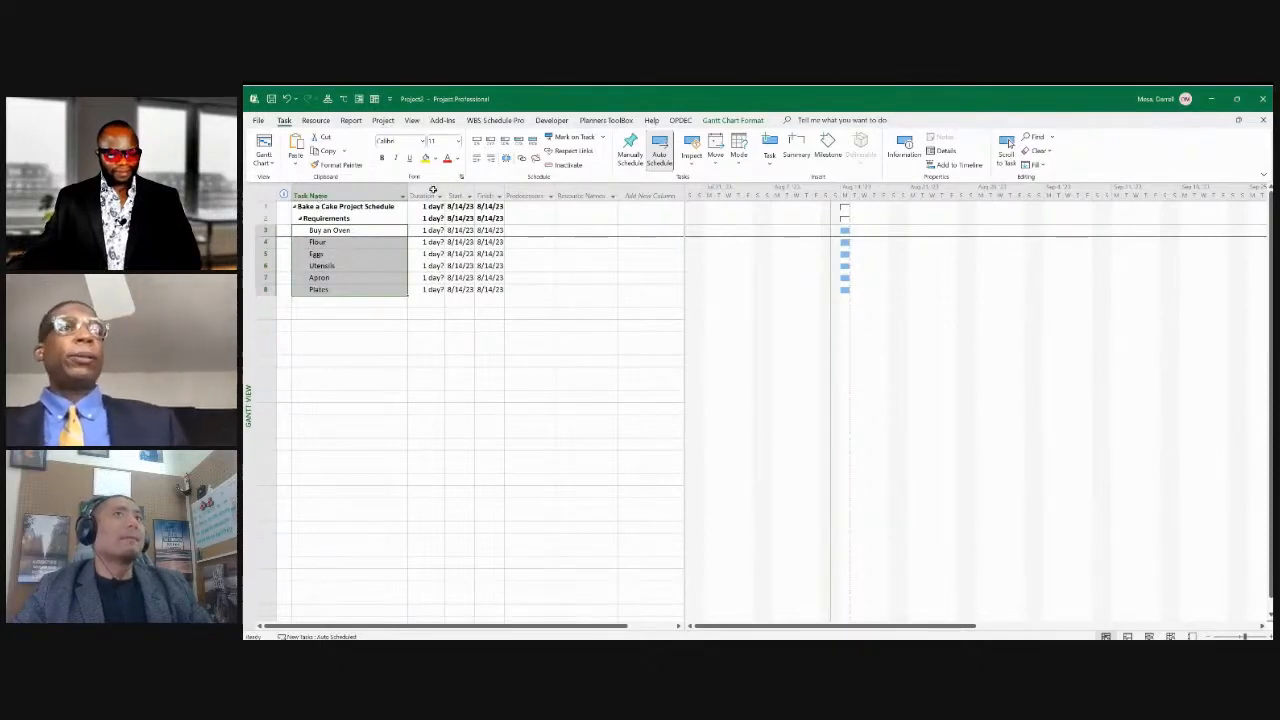
Set task 3, Buy an Oven, as the predecessor of the Flour task
{"action": "left_click", "coordinate": [528, 242]}
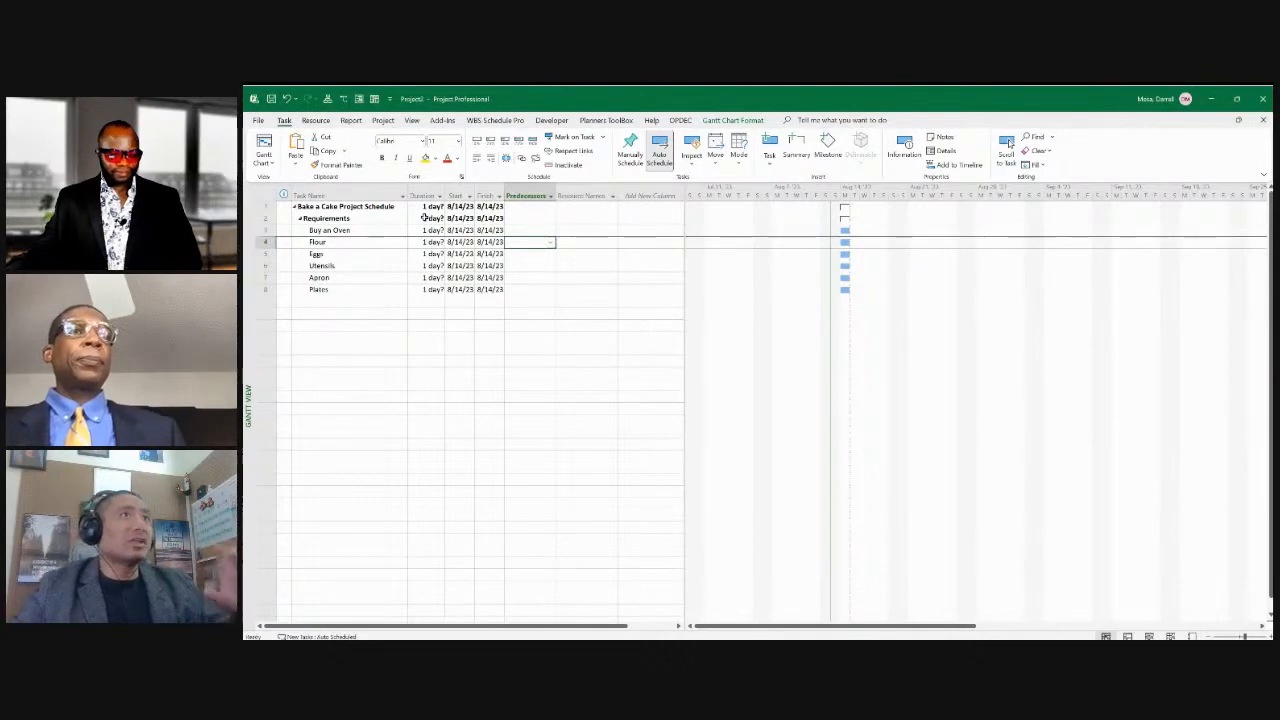
{"action": "left_click", "coordinate": [527, 196]}
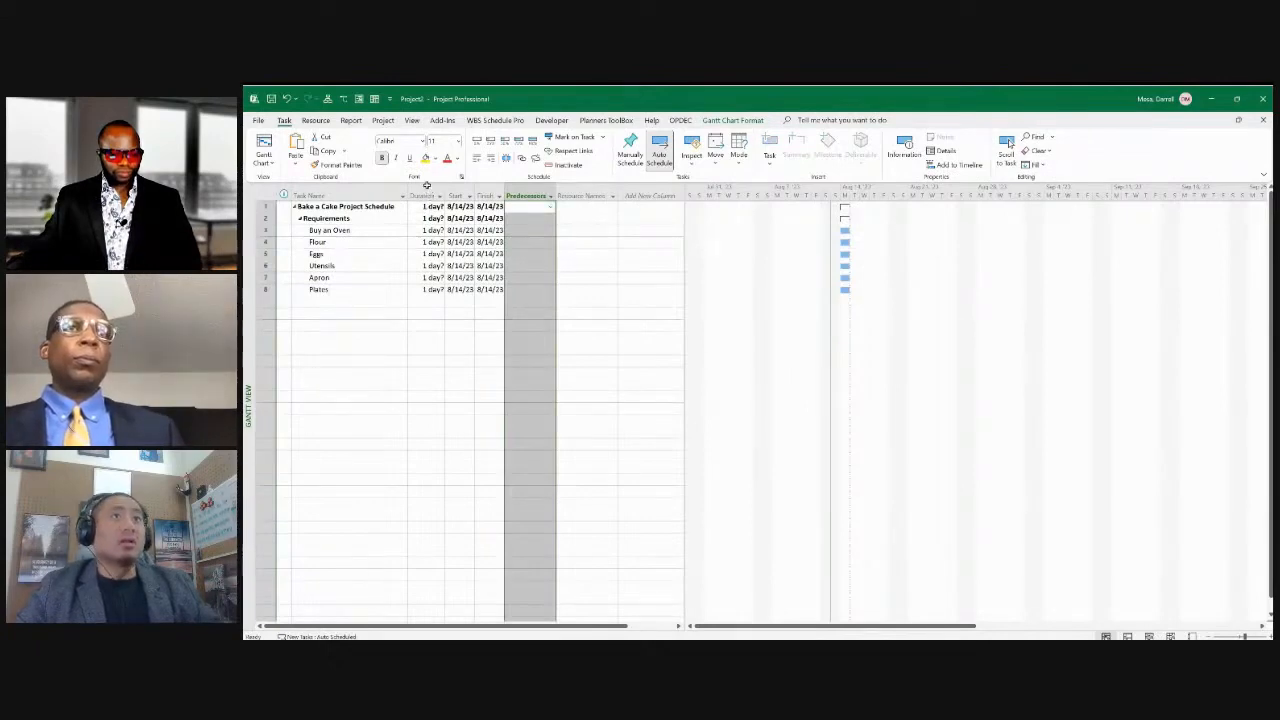
{"action": "left_click", "coordinate": [528, 242]}
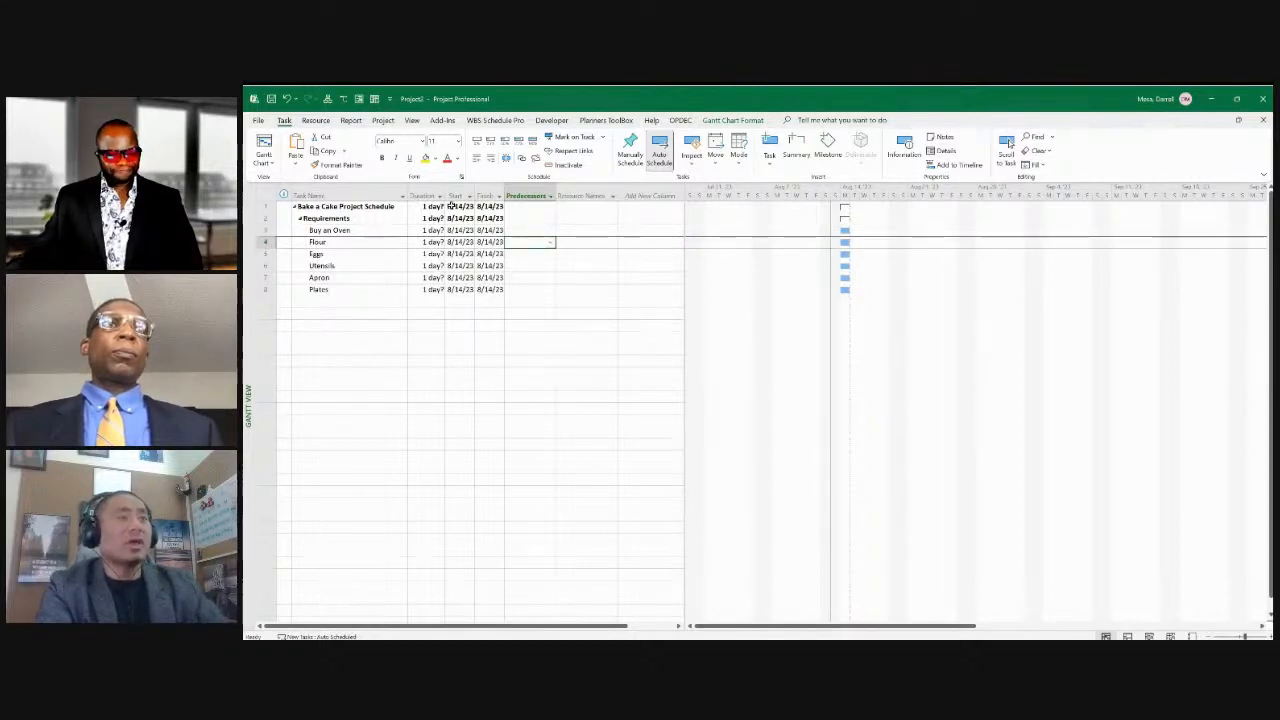
{"action": "type", "text": "3"}
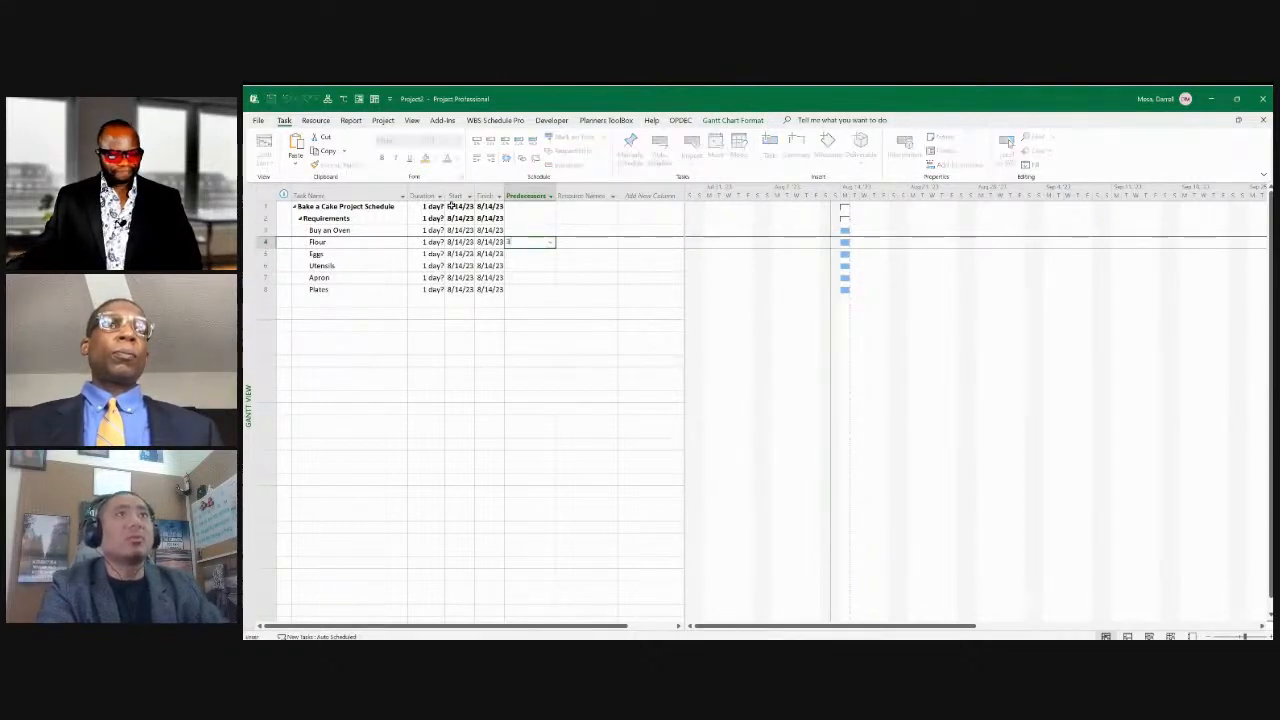
{"action": "key", "text": "Tab"}
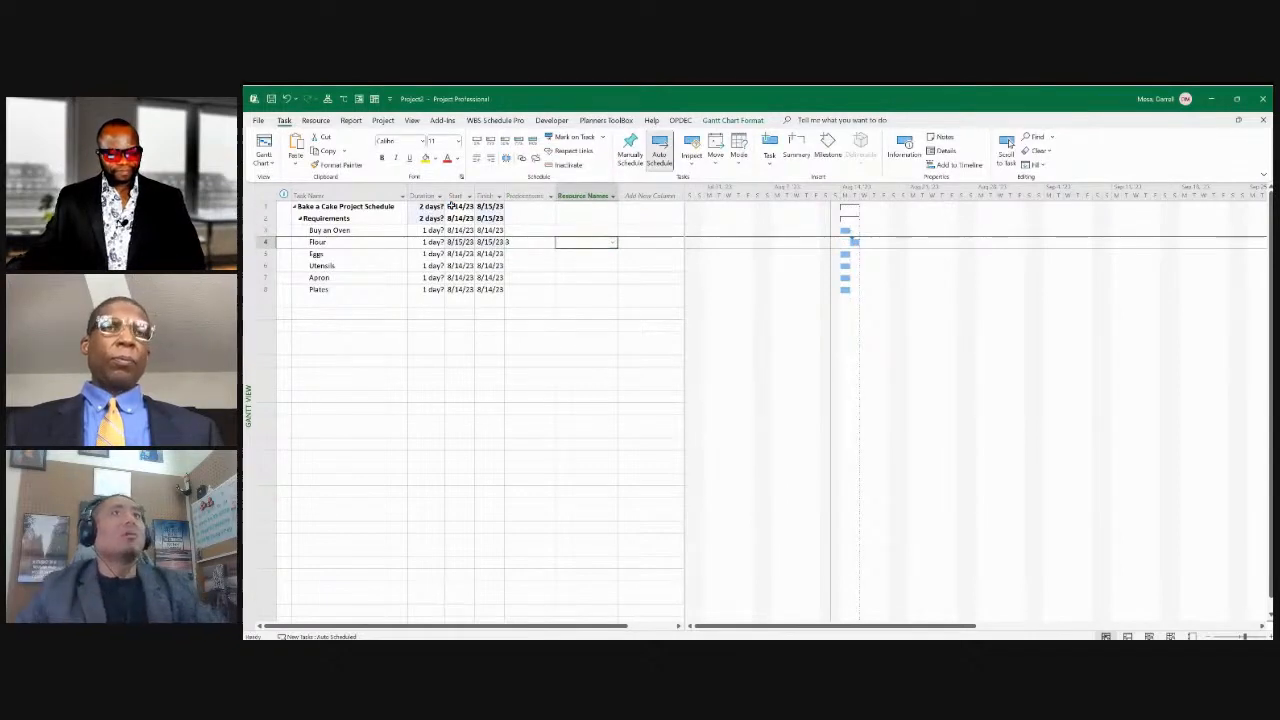
Set the duration of the Buy an Oven task to 2 days
{"action": "left_click", "coordinate": [321, 190]}
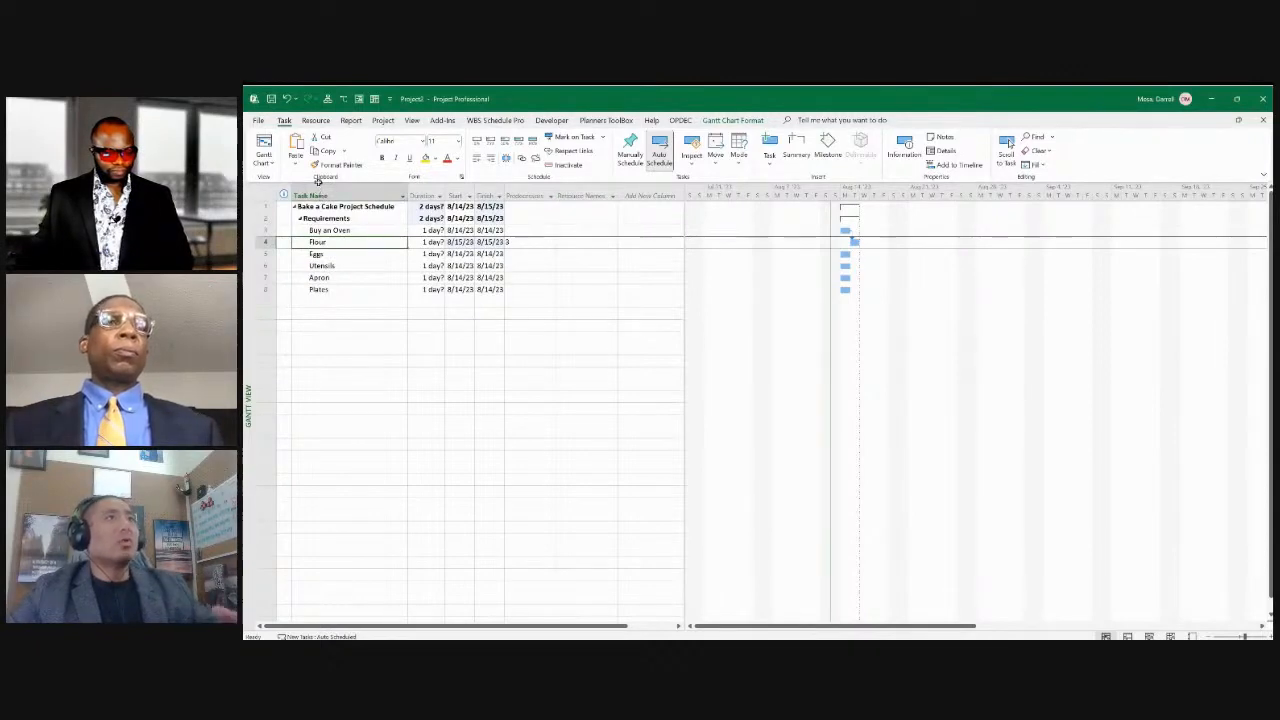
{"action": "key", "text": "Up"}
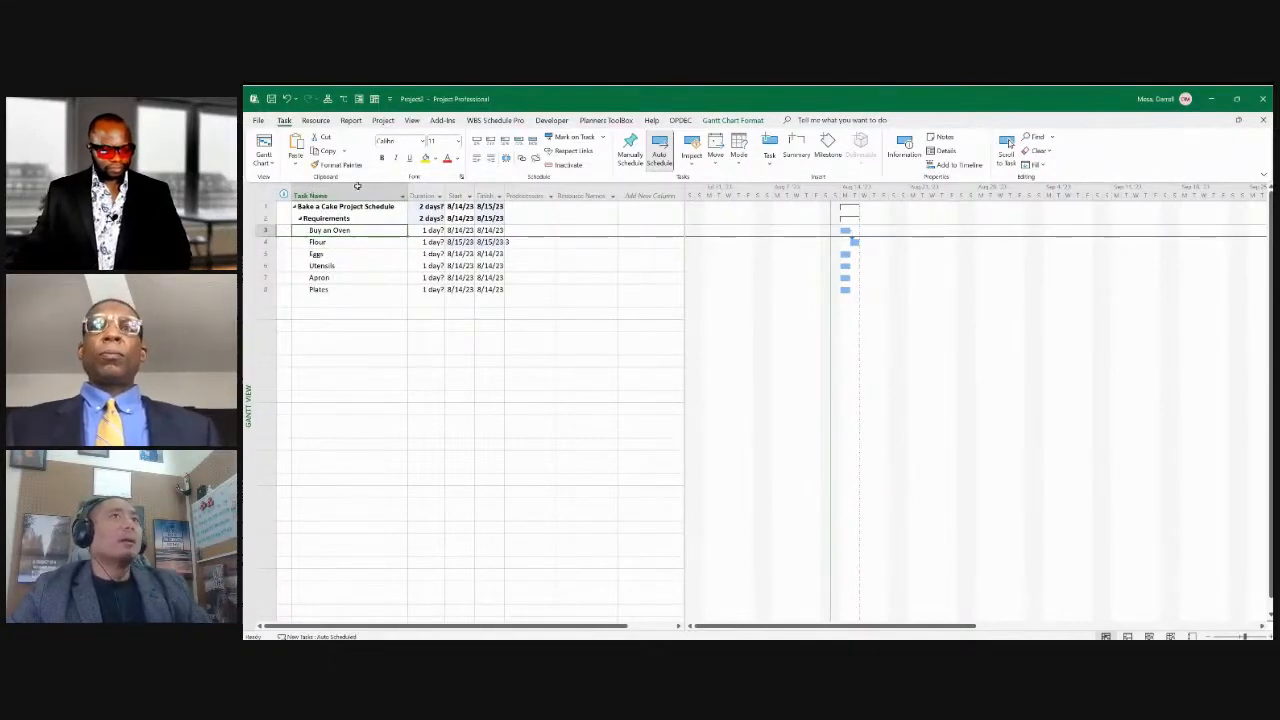
{"action": "left_click", "coordinate": [430, 230]}
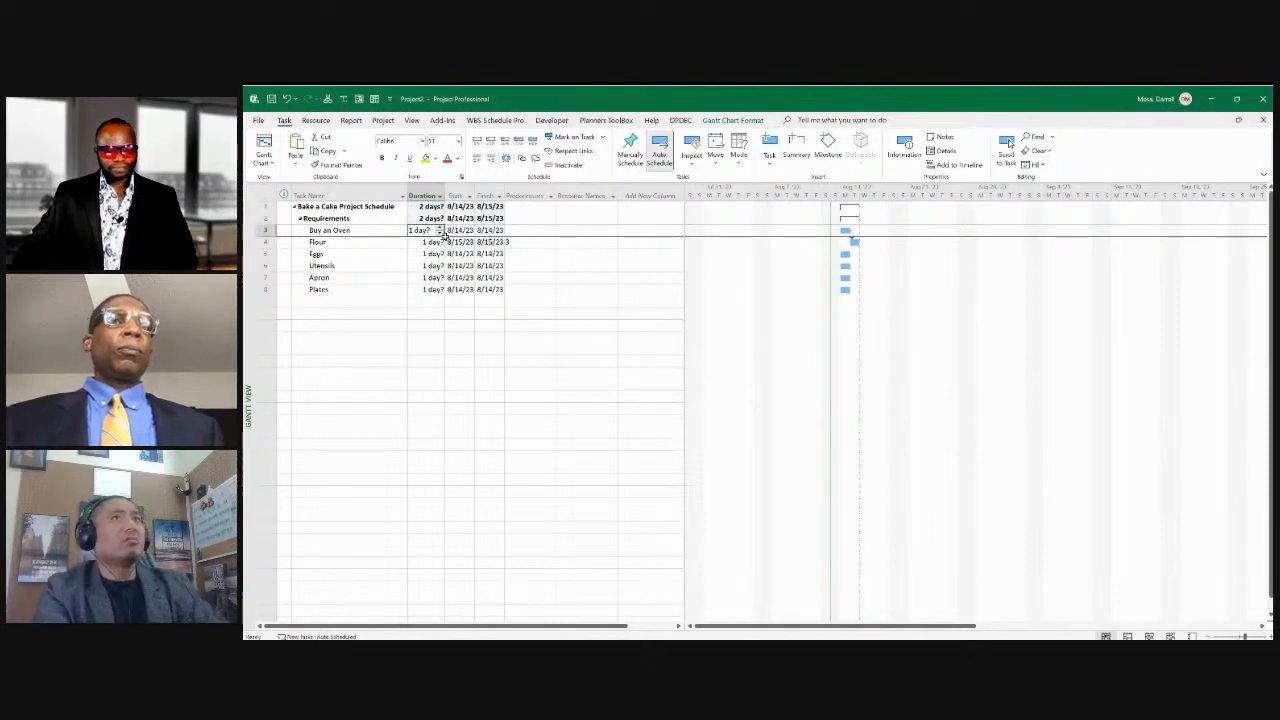
{"action": "type", "text": "2"}
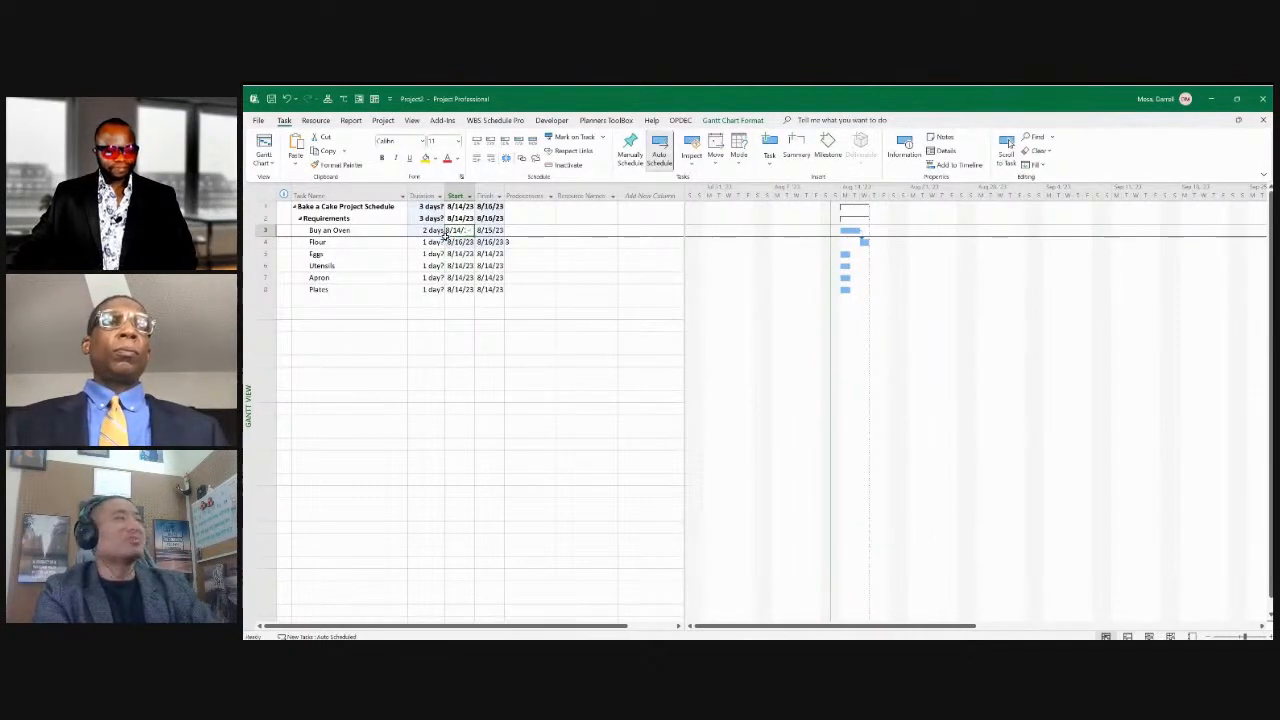
{"action": "key", "text": "Left"}
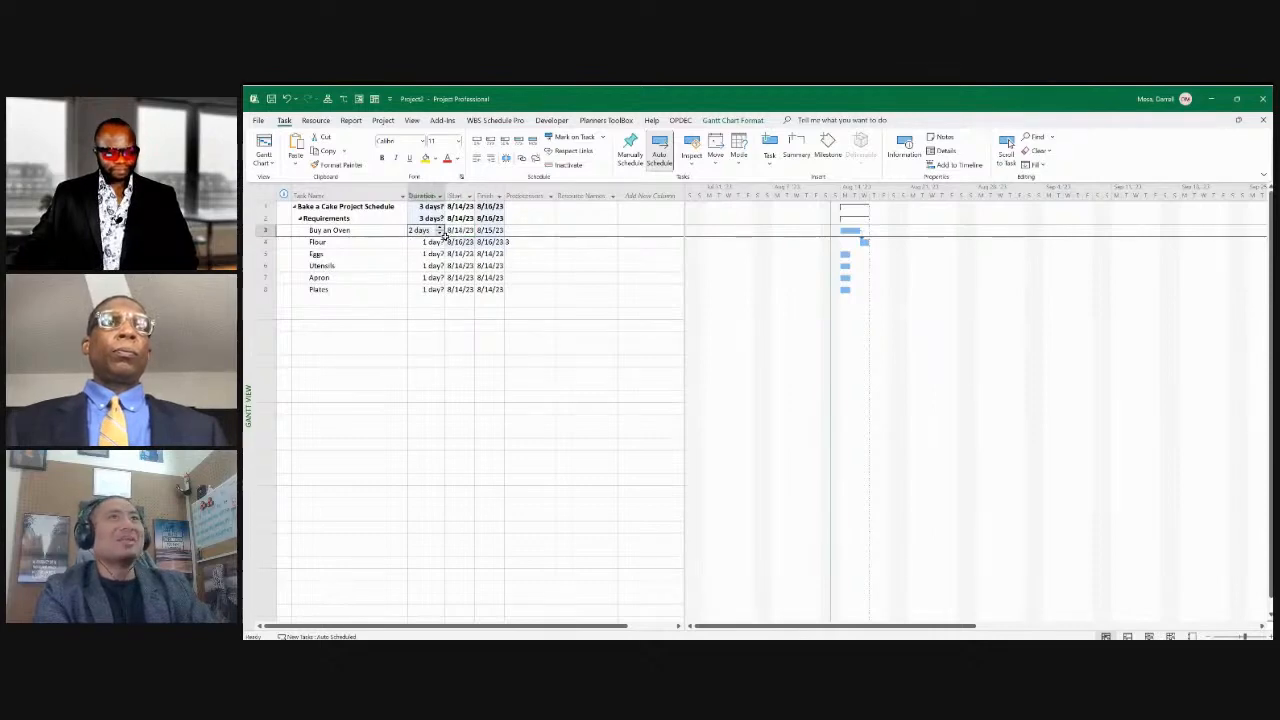
{"action": "key", "text": "Right"}
{"action": "key", "text": "Left"}
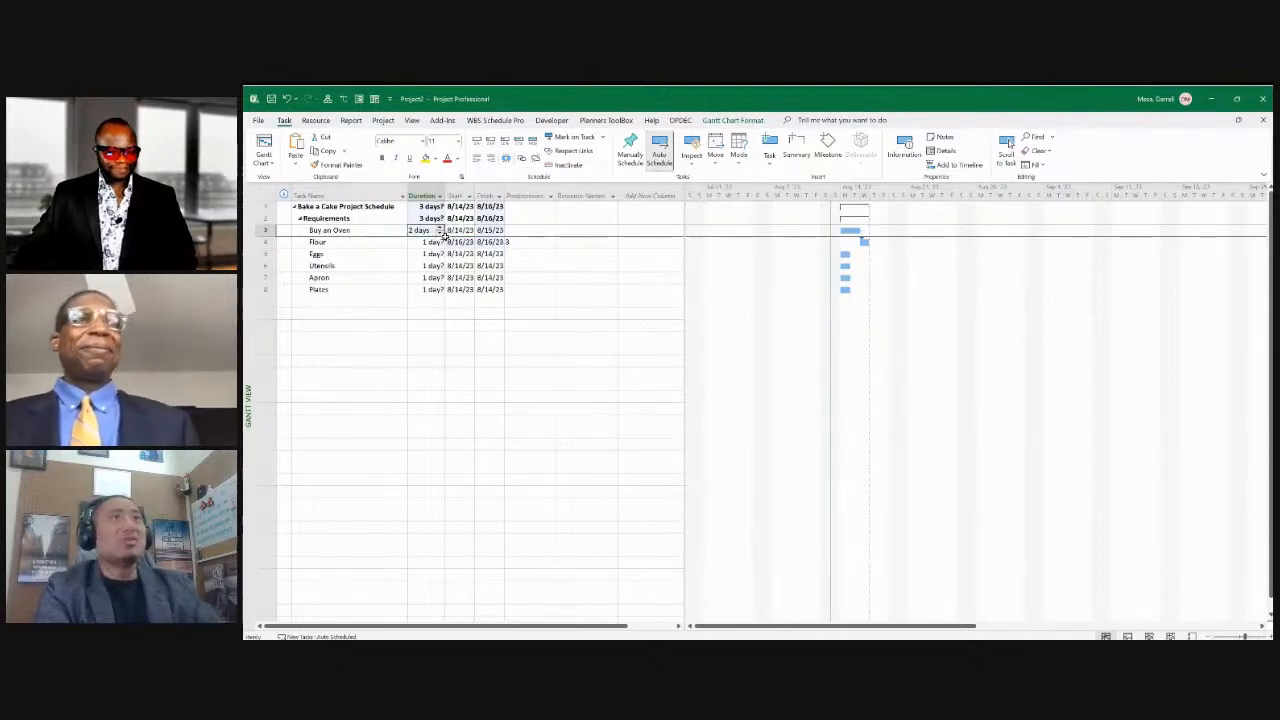
{"action": "key", "text": "Down"}
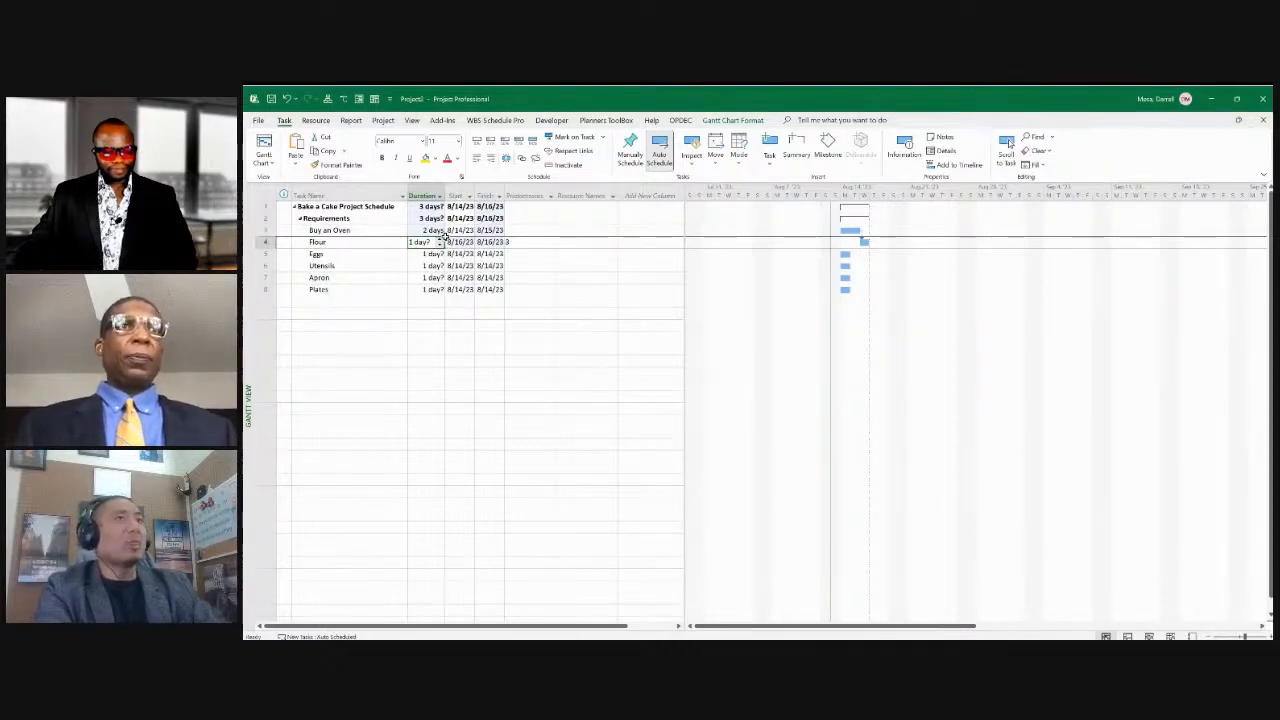
Insert a new task named "Oven procured" between Buy an Oven and Flour
{"action": "mouse_move", "coordinate": [317, 242]}
{"action": "left_mouse_down"}
{"action": "mouse_move", "coordinate": [318, 289]}
{"action": "mouse_move", "coordinate": [318, 242]}
{"action": "left_mouse_up"}
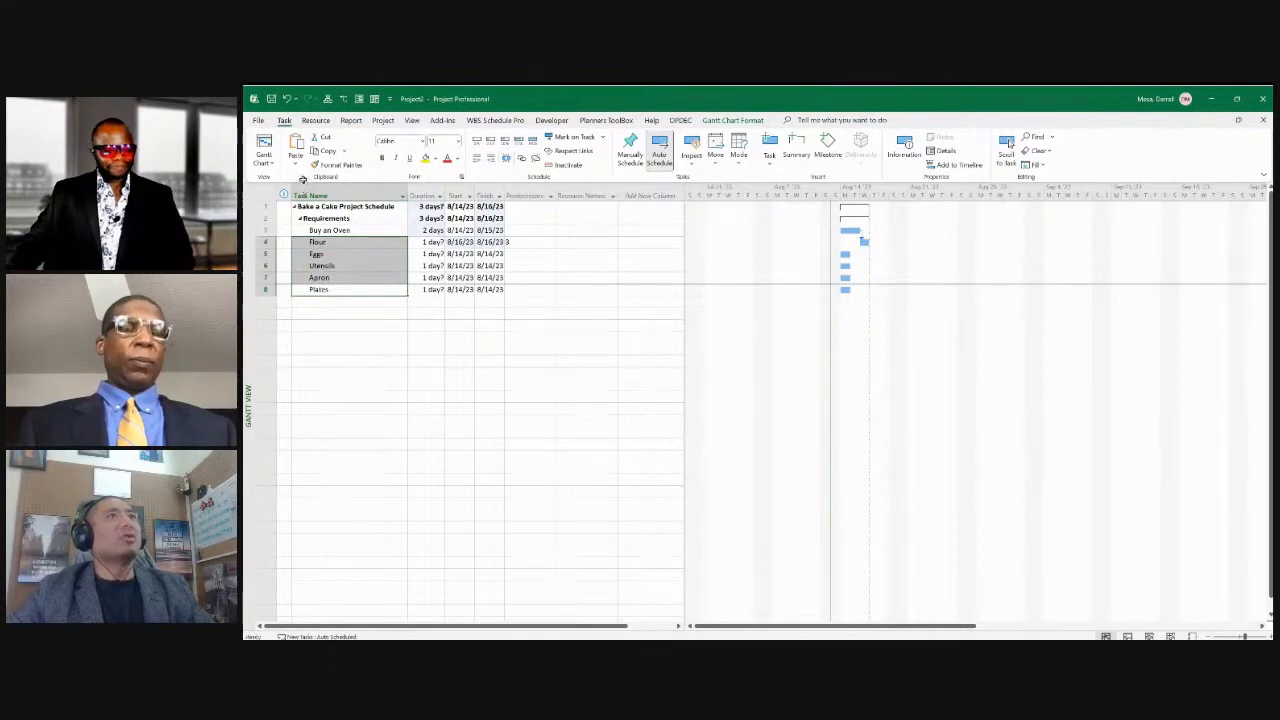
{"action": "key", "text": "Up"}
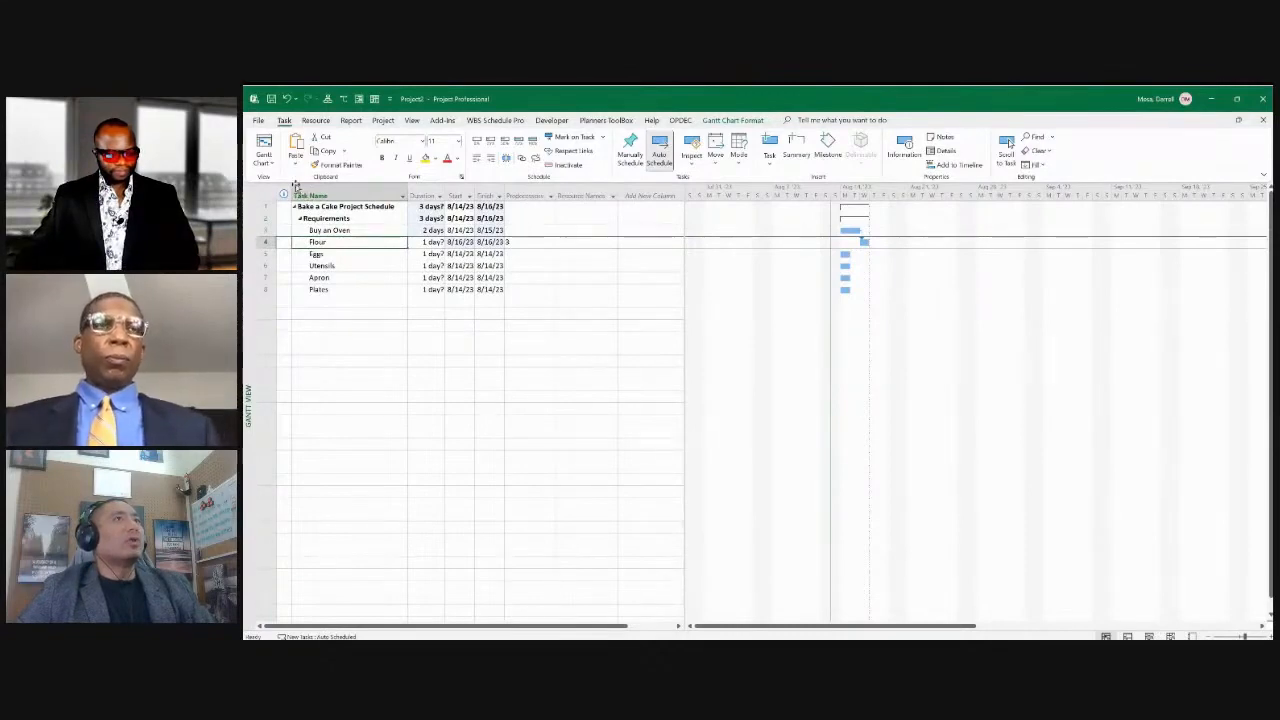
{"action": "key", "text": "Up"}
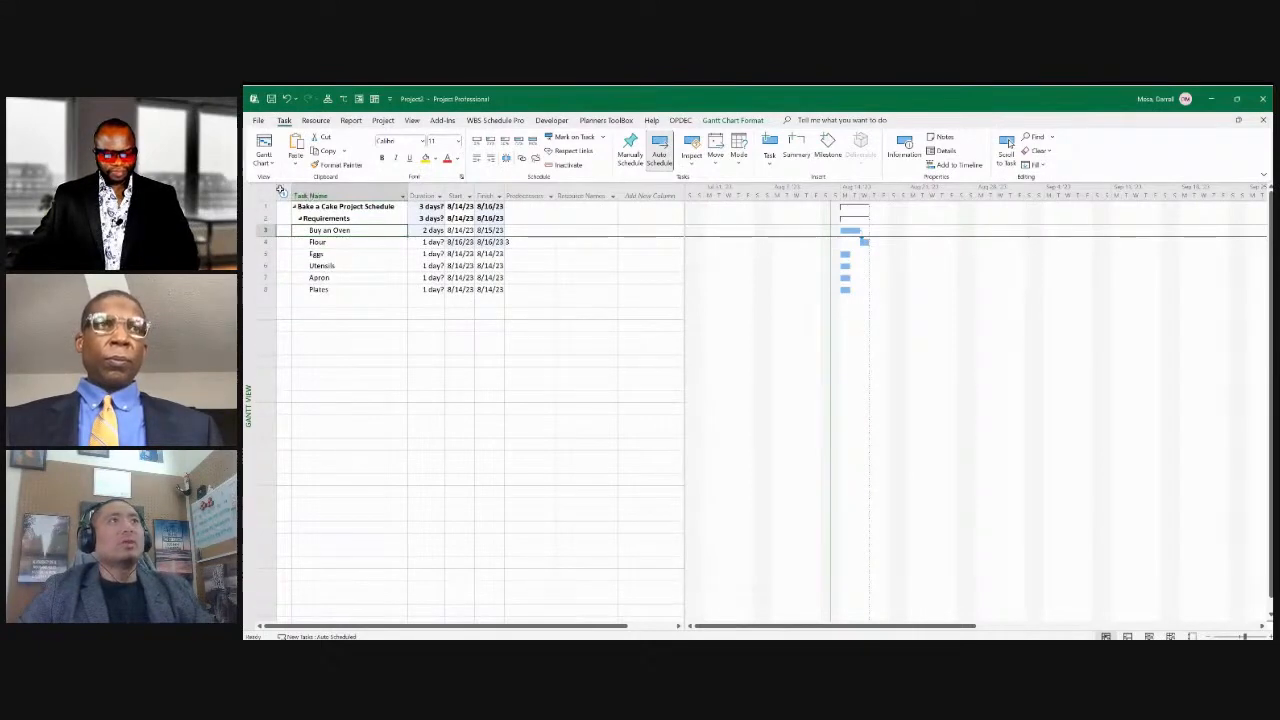
{"action": "left_click", "coordinate": [265, 242]}
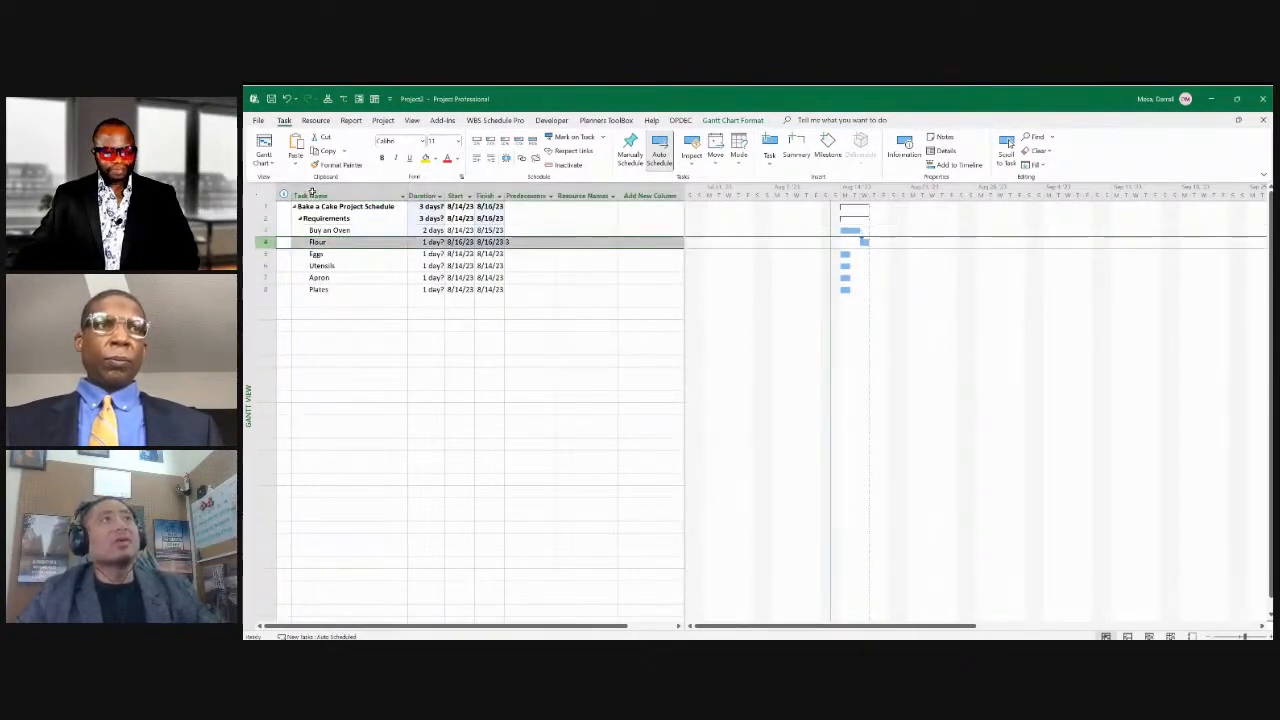
{"action": "right_click", "coordinate": [326, 245]}
{"action": "left_click", "coordinate": [382, 335]}
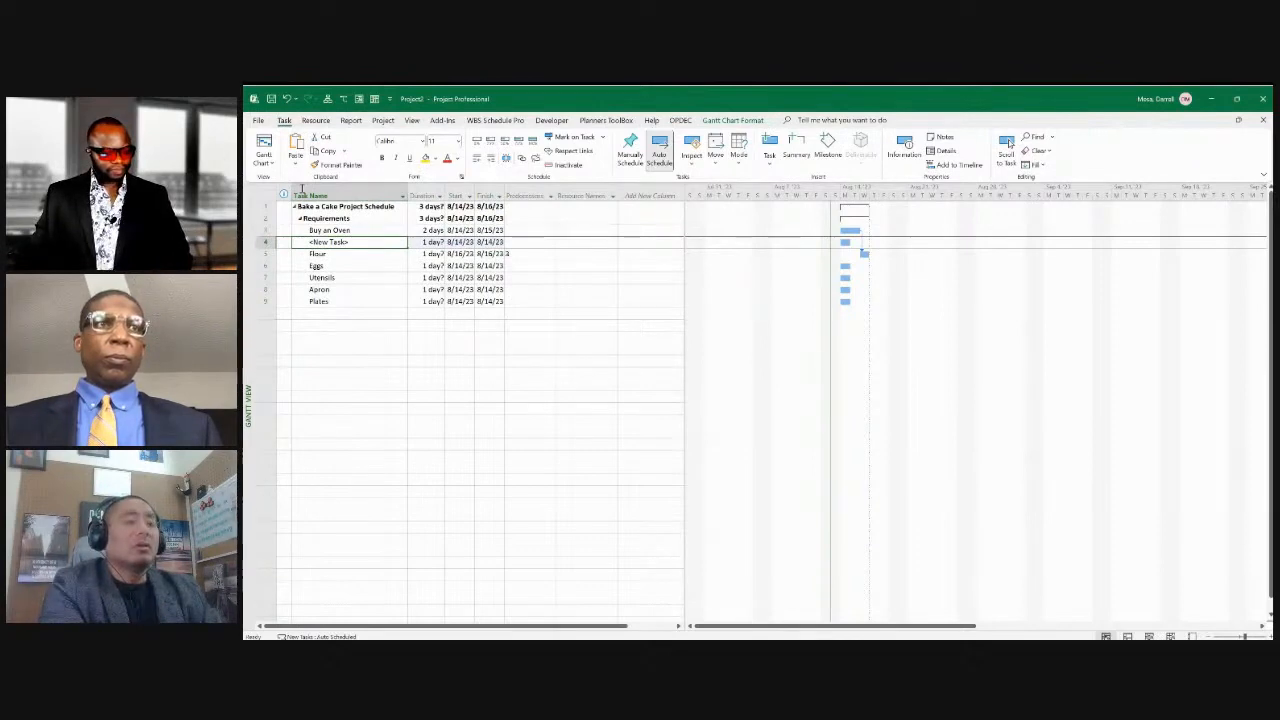
{"action": "type", "text": "Oven"}
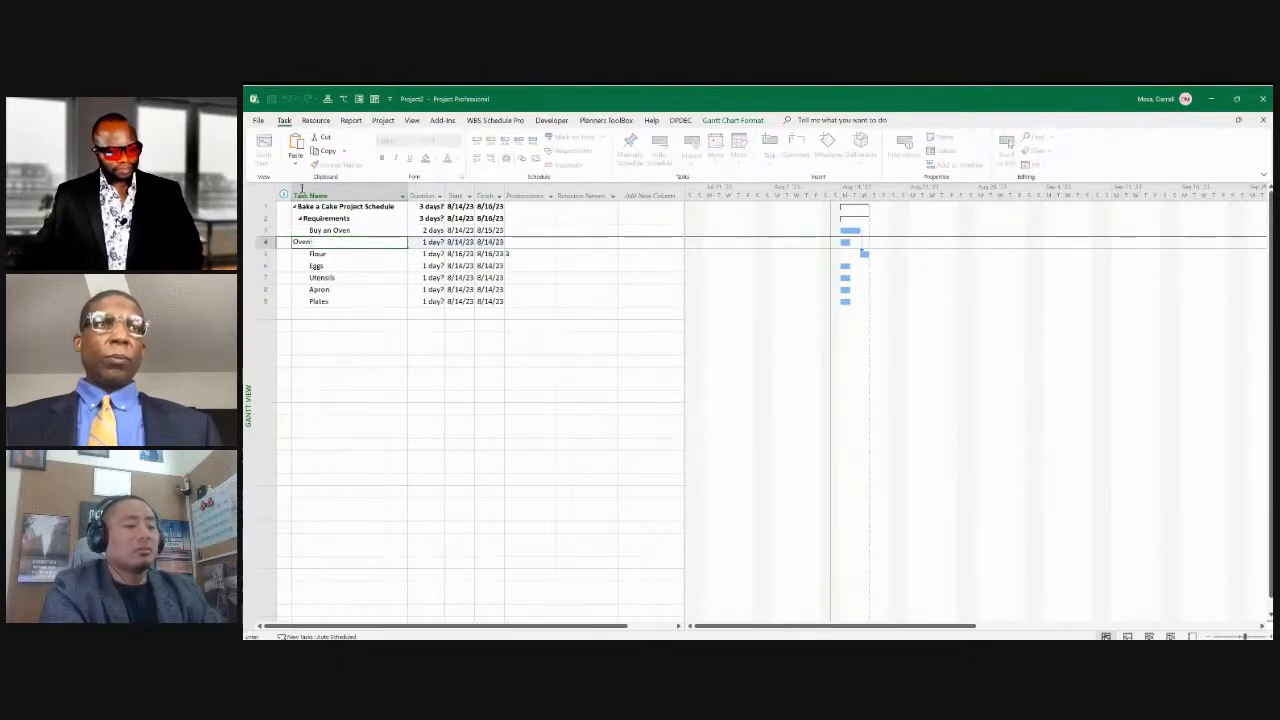
{"action": "type", "text": " pressu"}
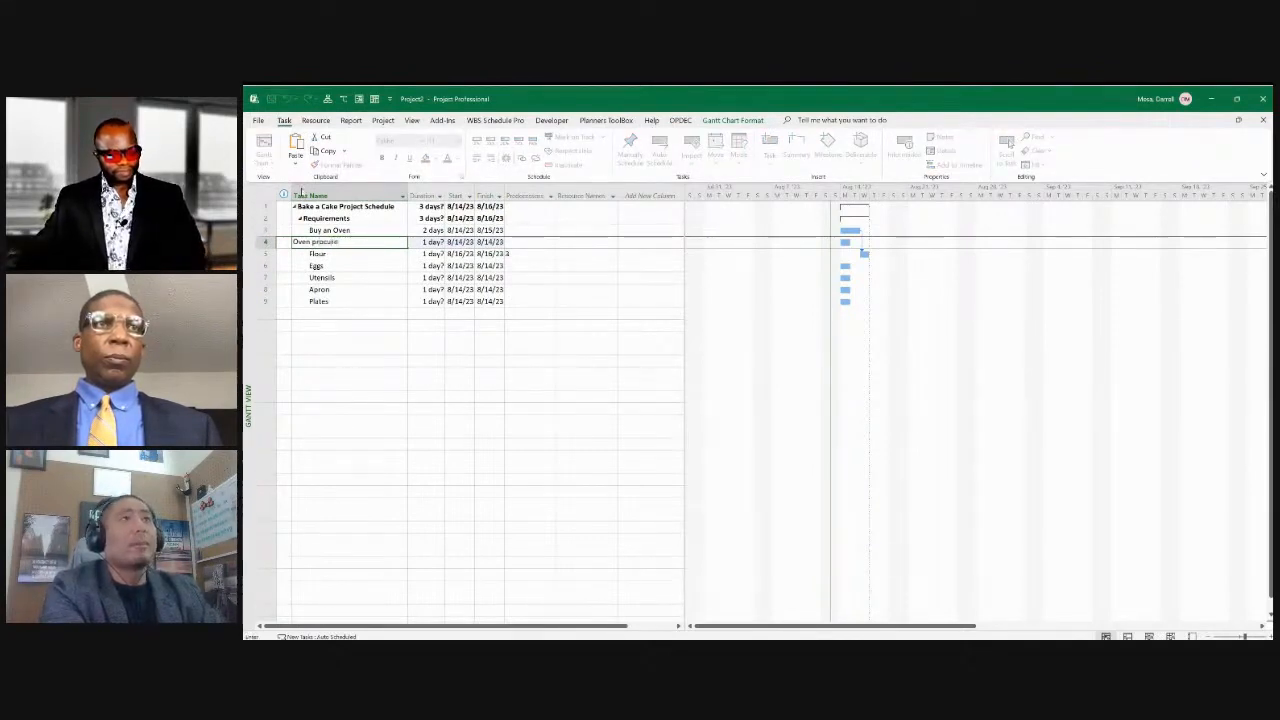
{"action": "type", "text": "red"}
{"action": "key", "text": "Tab"}
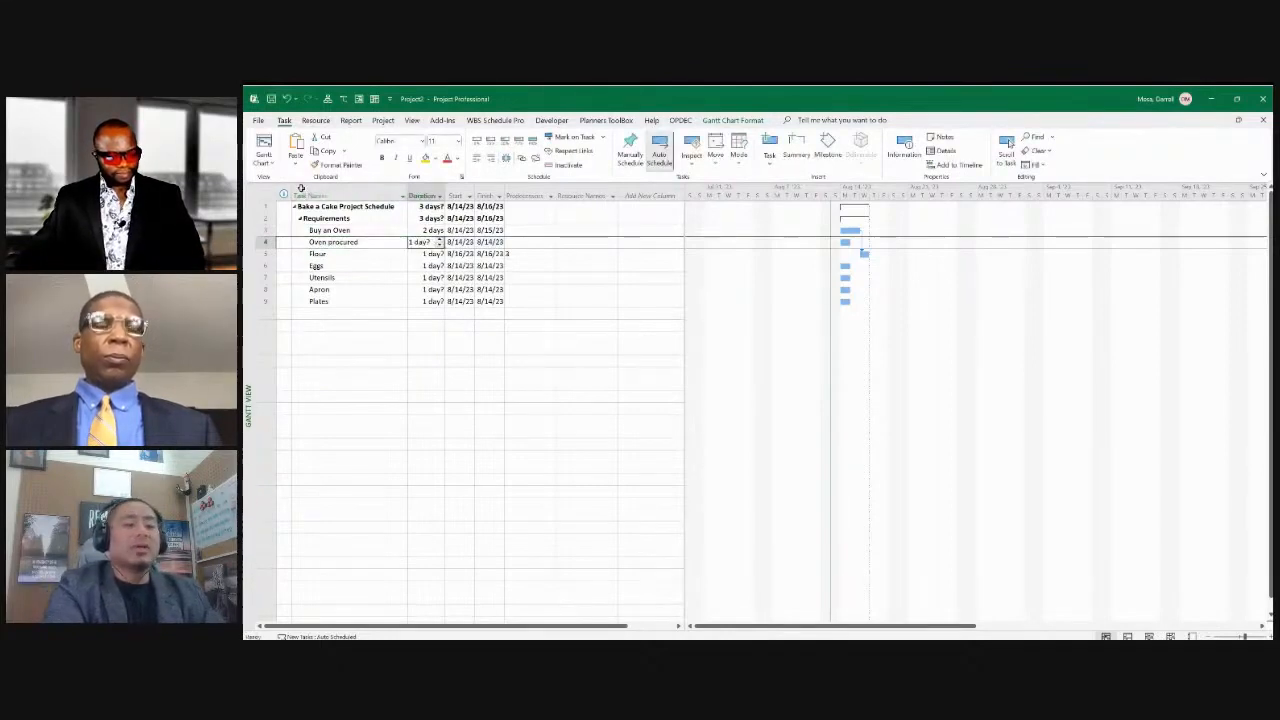
Make Oven procured a milestone by setting its duration to 0 days
{"action": "type", "text": "0"}
{"action": "key", "text": "Return"}
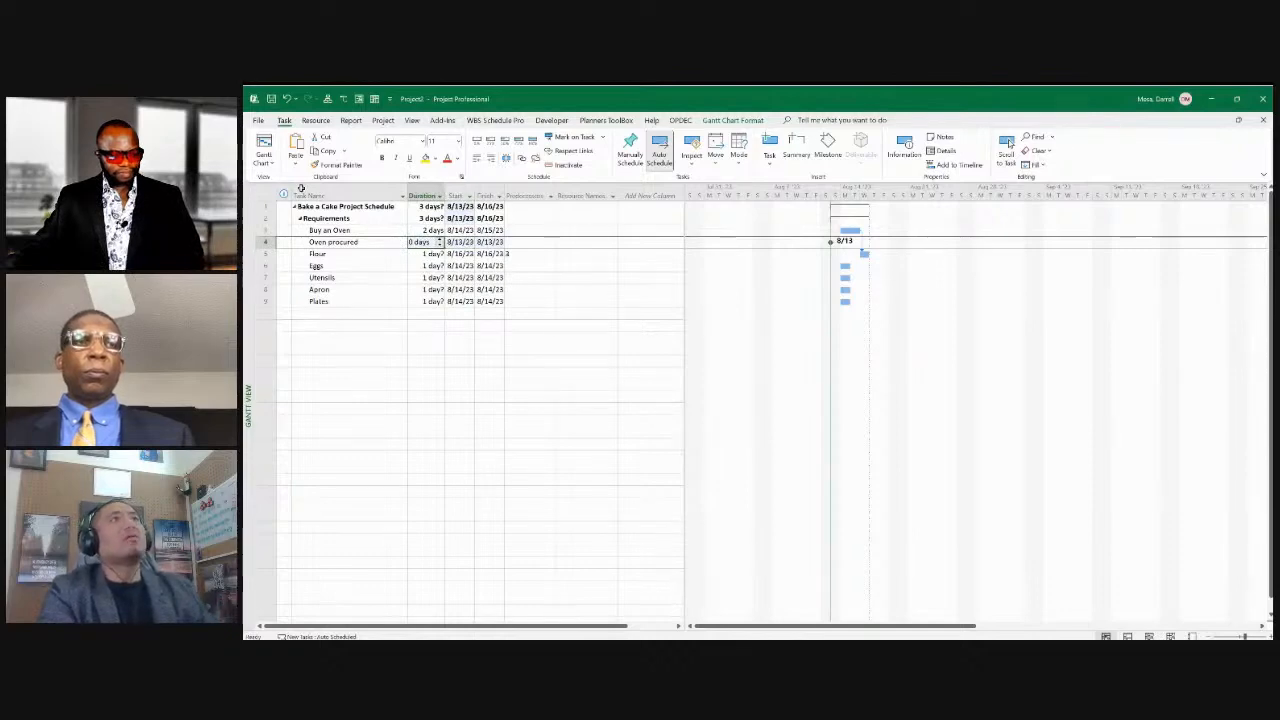
{"action": "key", "text": "shift+Tab"}
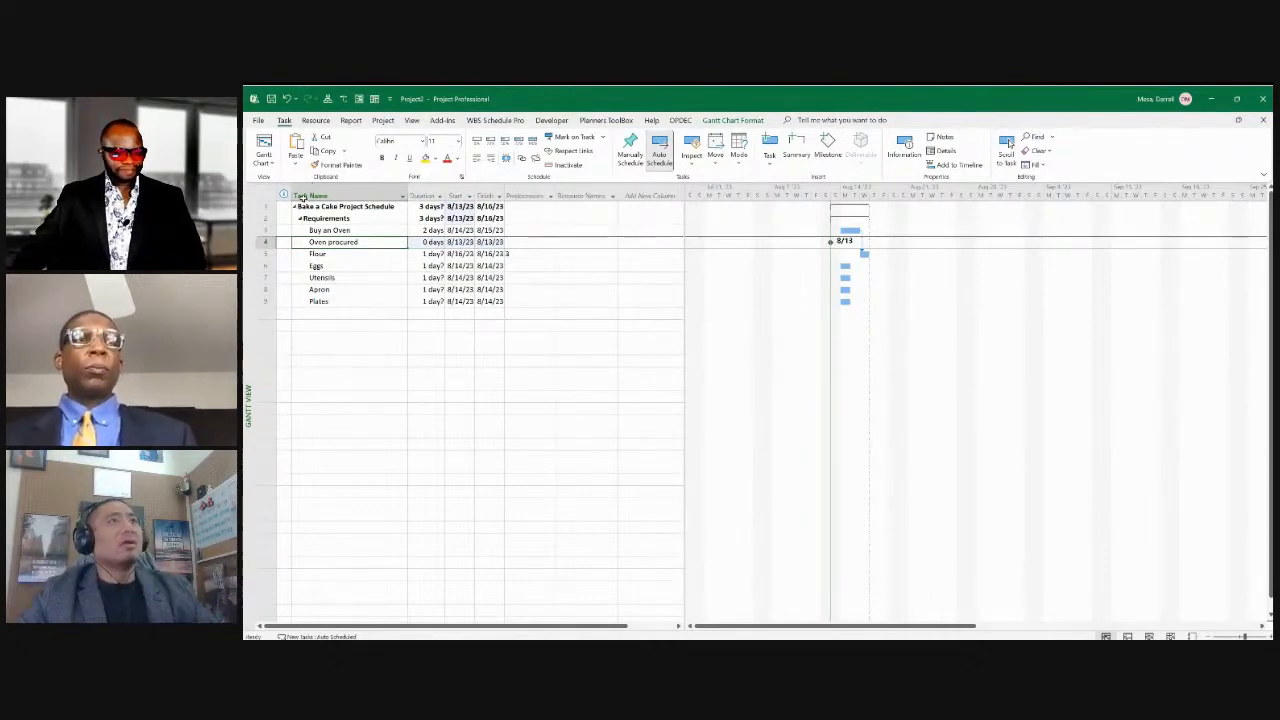
{"action": "key", "text": "Down"}
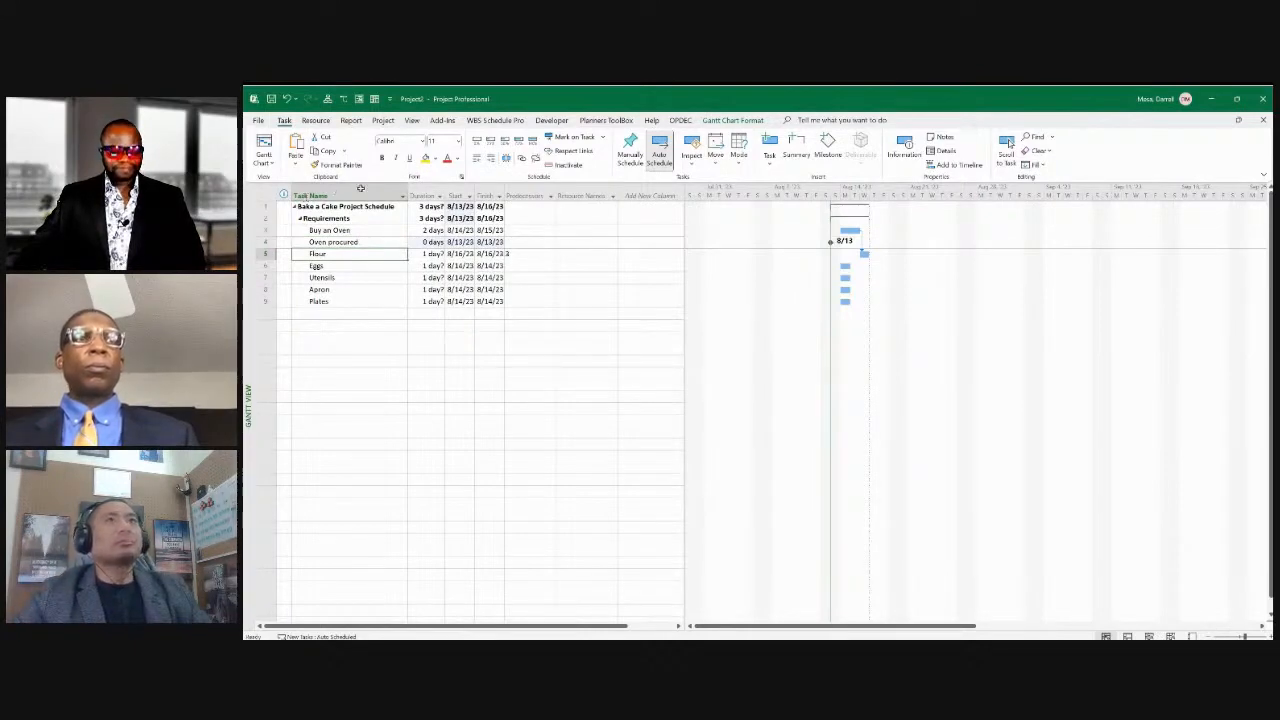
Set task 3 as the predecessor of Oven procured and task 4 as the predecessor of Flour
{"action": "left_click", "coordinate": [530, 242]}
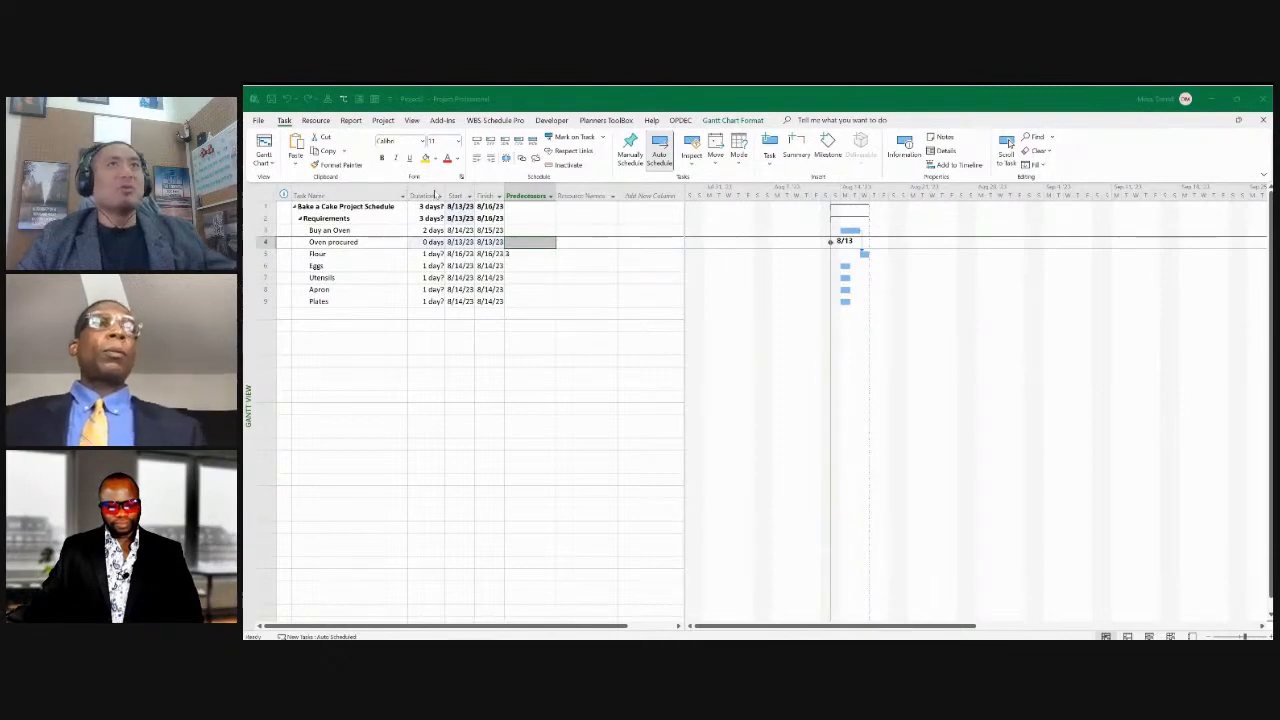
{"action": "key", "text": "Down"}
{"action": "key", "text": "Up"}
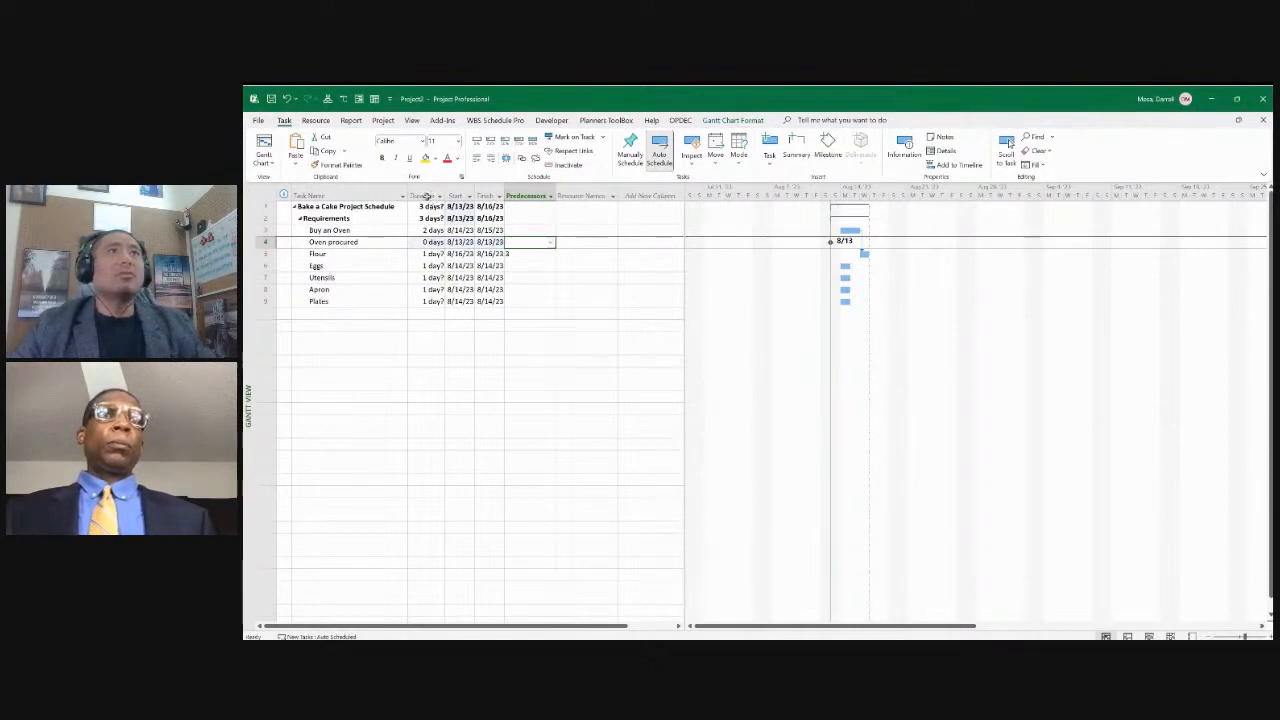
{"action": "key", "text": "Down"}
{"action": "key", "text": "Down"}
{"action": "key", "text": "Up"}
{"action": "key", "text": "Up"}
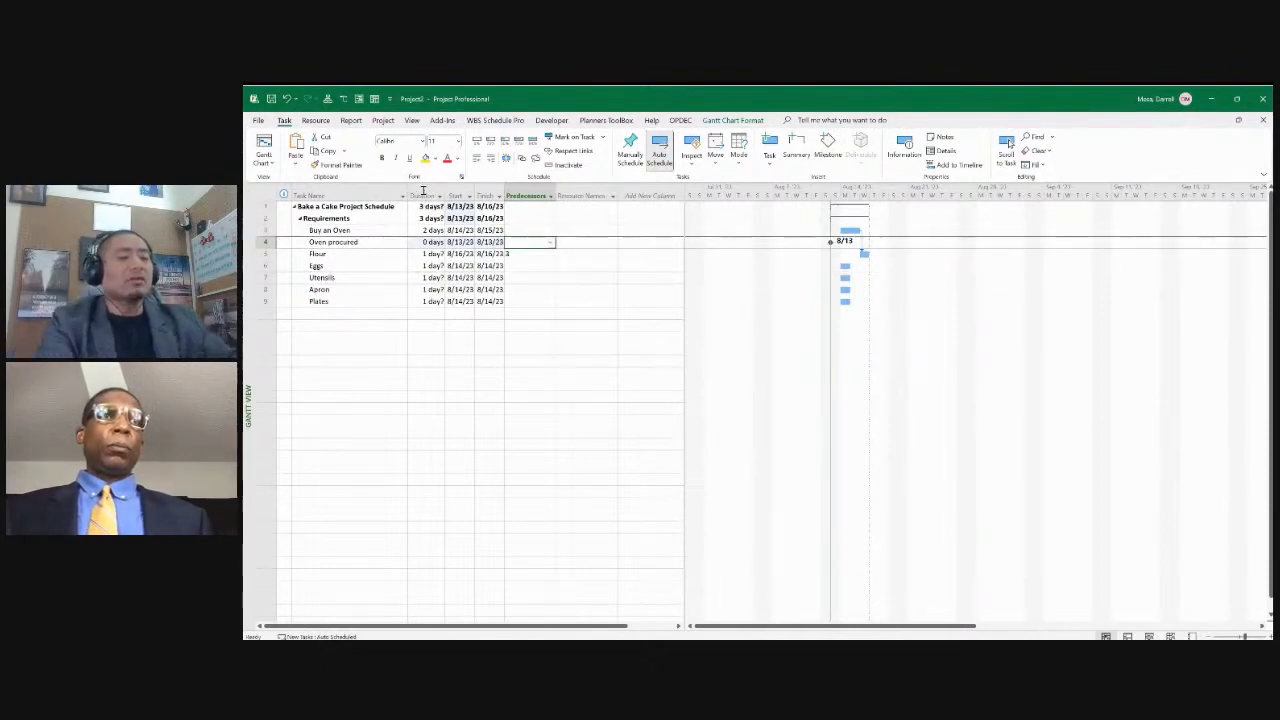
{"action": "type", "text": "3"}
{"action": "key", "text": "Return"}
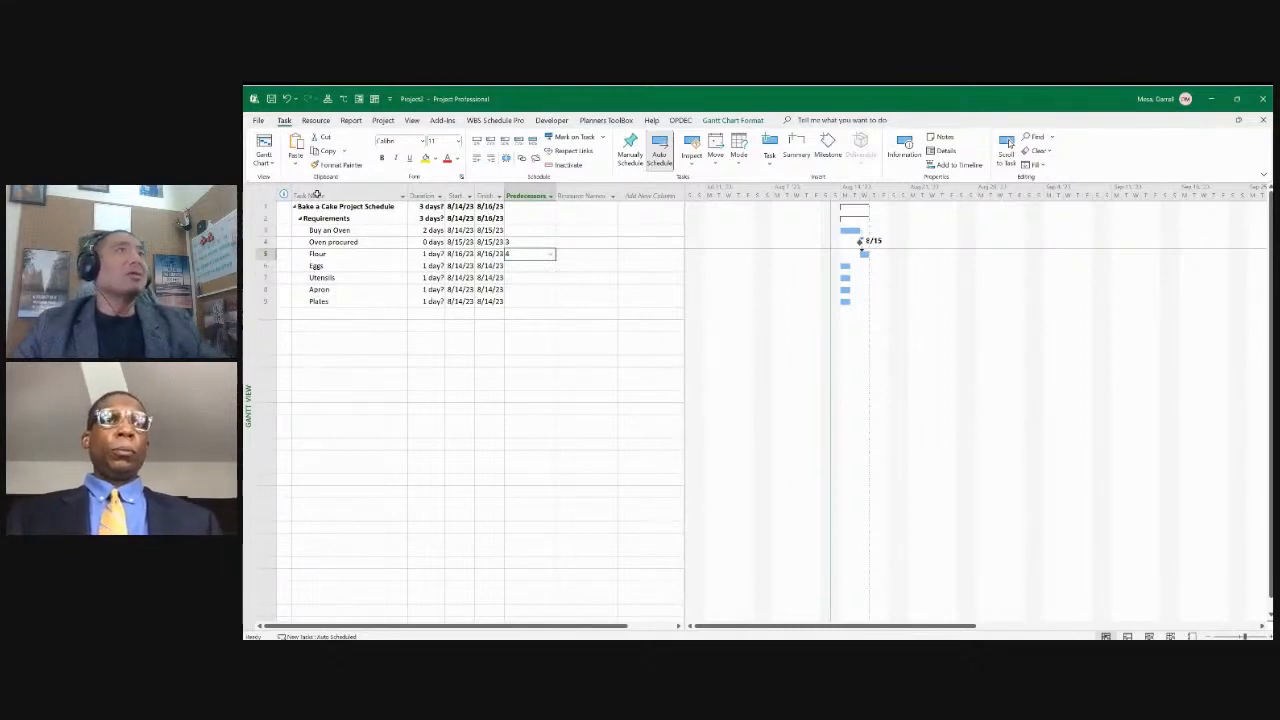
Review the task durations and select those of the tasks from Flour through Plates
{"action": "left_click", "coordinate": [333, 242]}
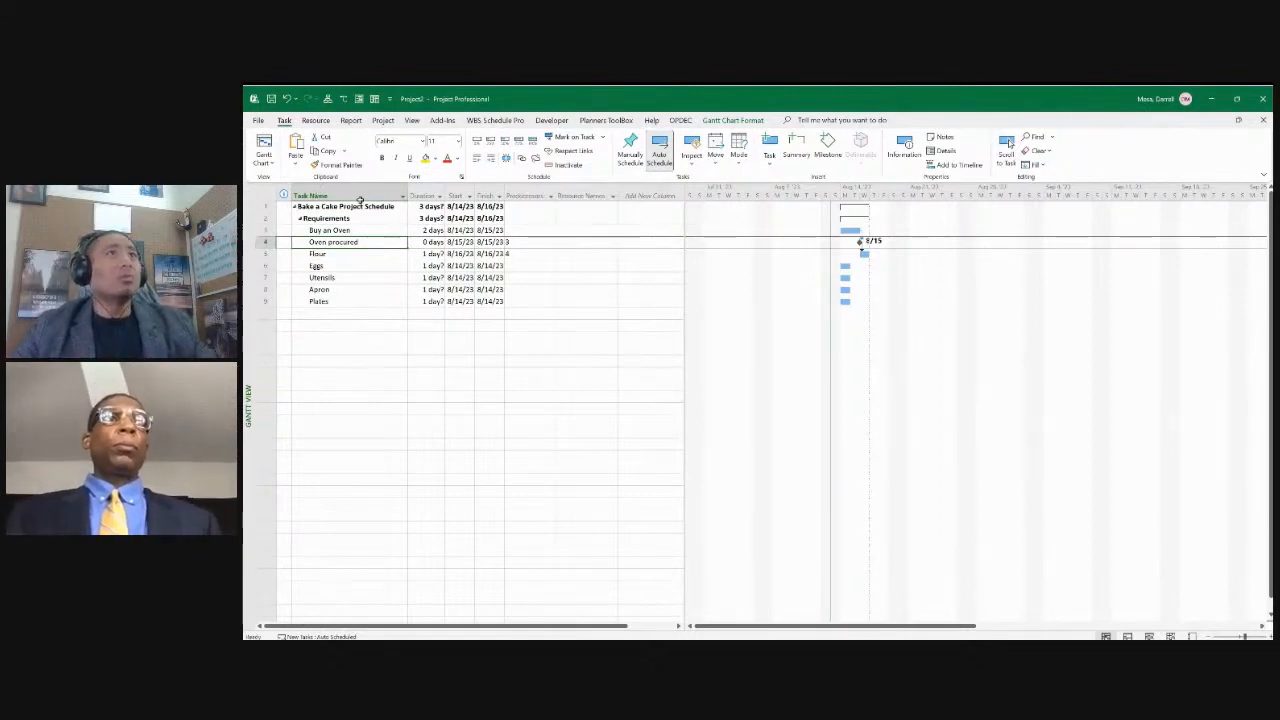
{"action": "left_click", "coordinate": [422, 206]}
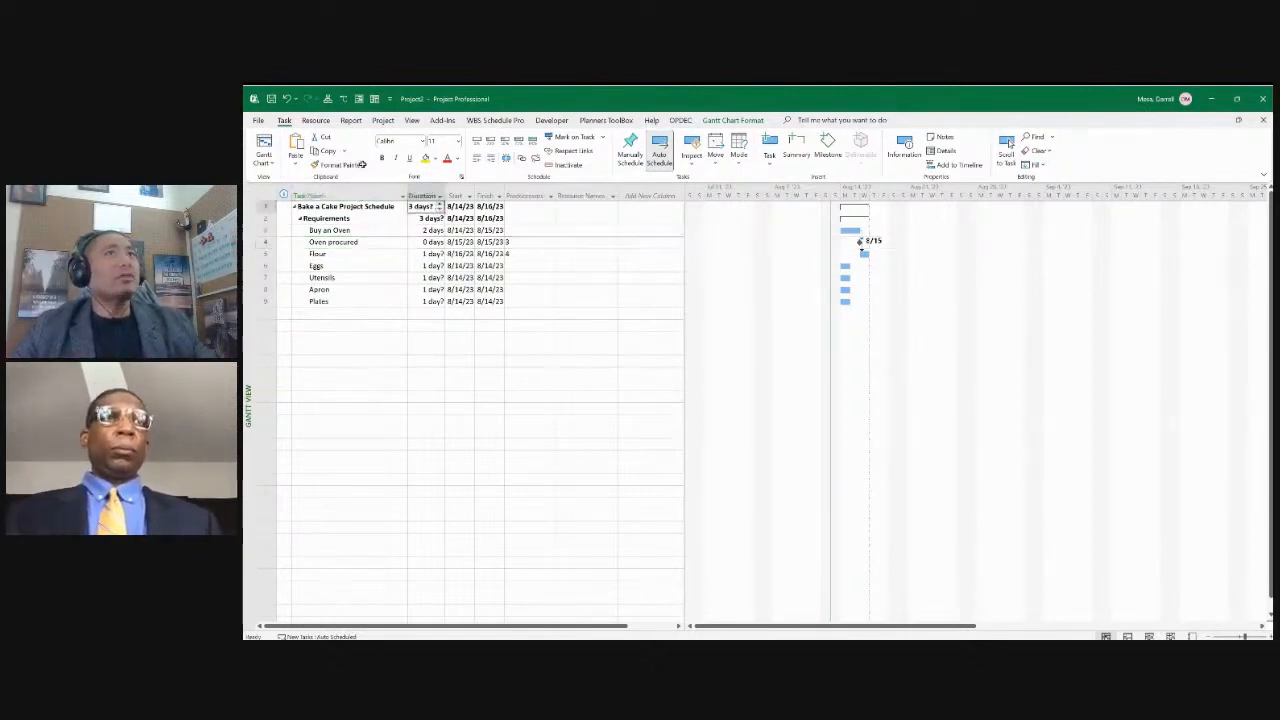
{"action": "left_click_drag", "start_coordinate": [423, 206], "coordinate": [423, 301]}
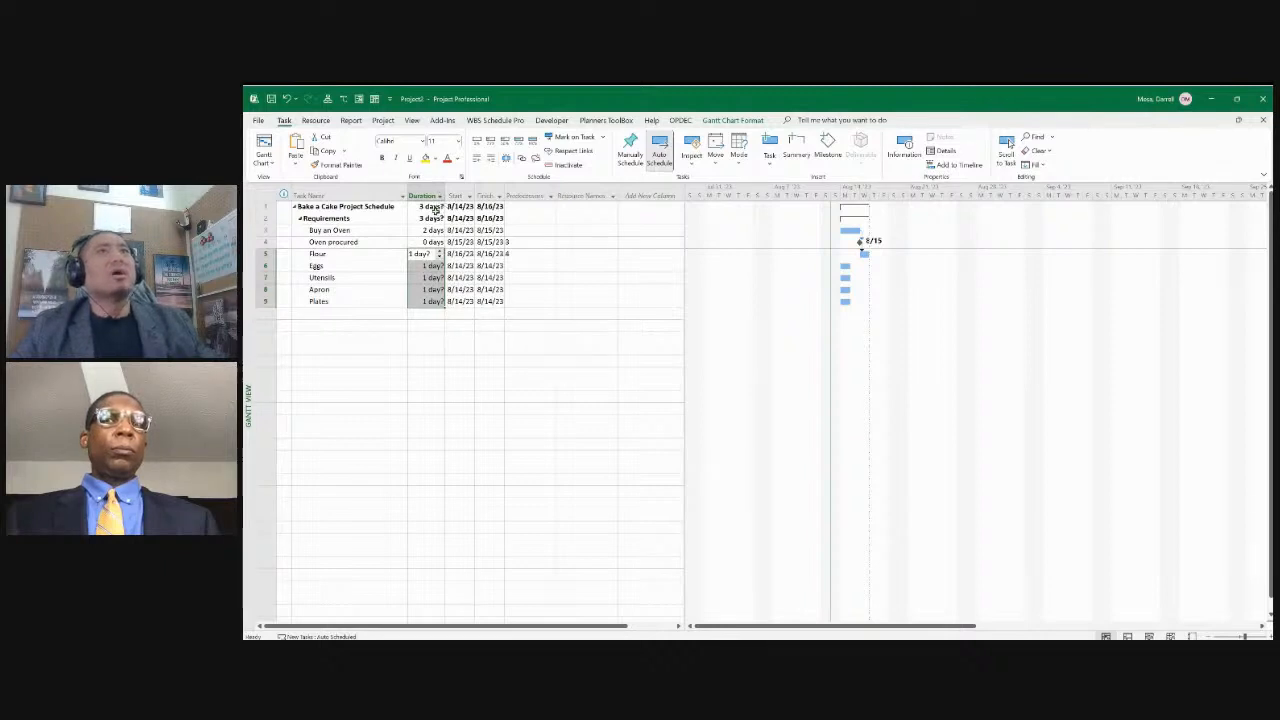
Examine the durations of the two summary tasks and the tasks from Flour through Plates, along with their predecessors
{"action": "left_click", "coordinate": [529, 278]}
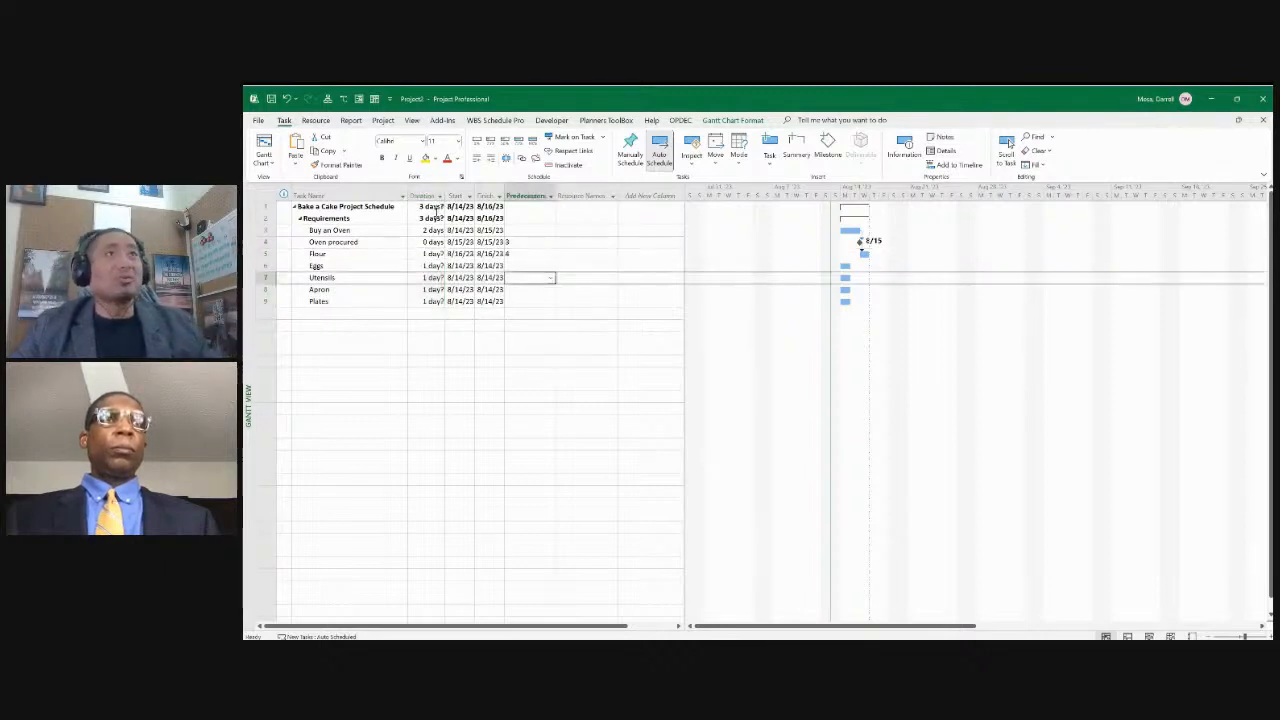
{"action": "left_click_drag", "start_coordinate": [425, 253], "coordinate": [430, 301]}
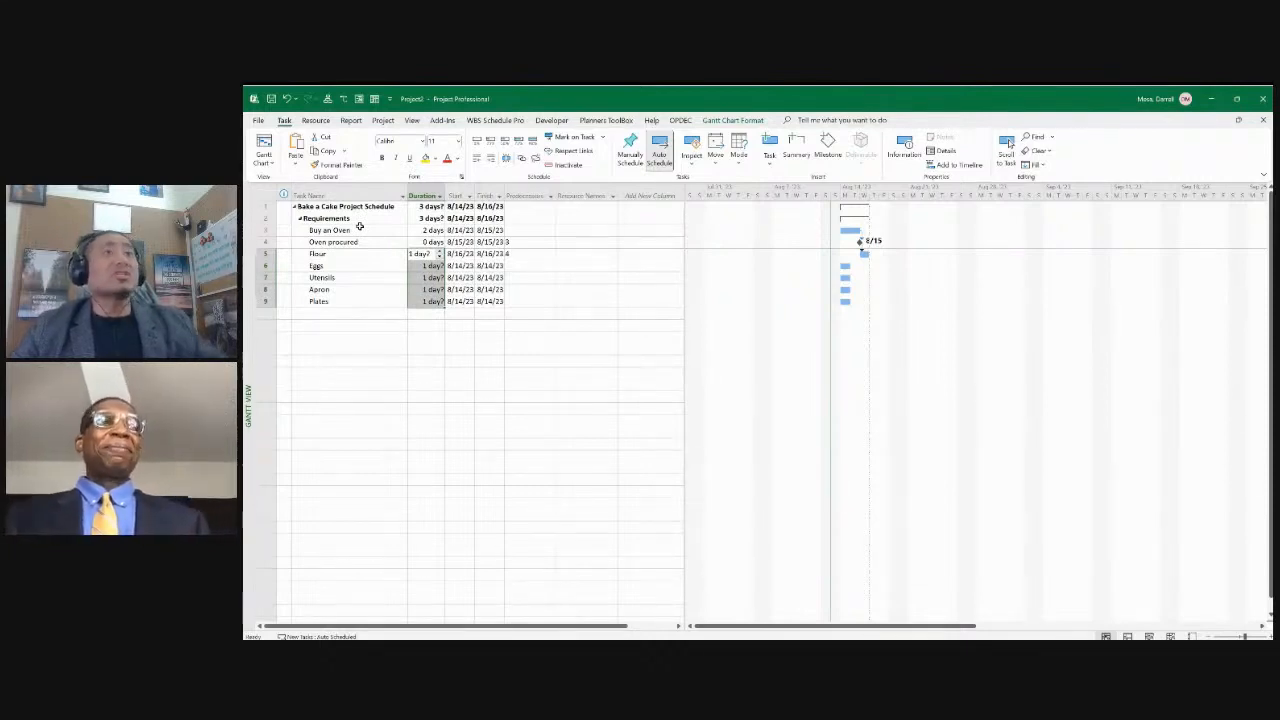
{"action": "left_click", "coordinate": [528, 266]}
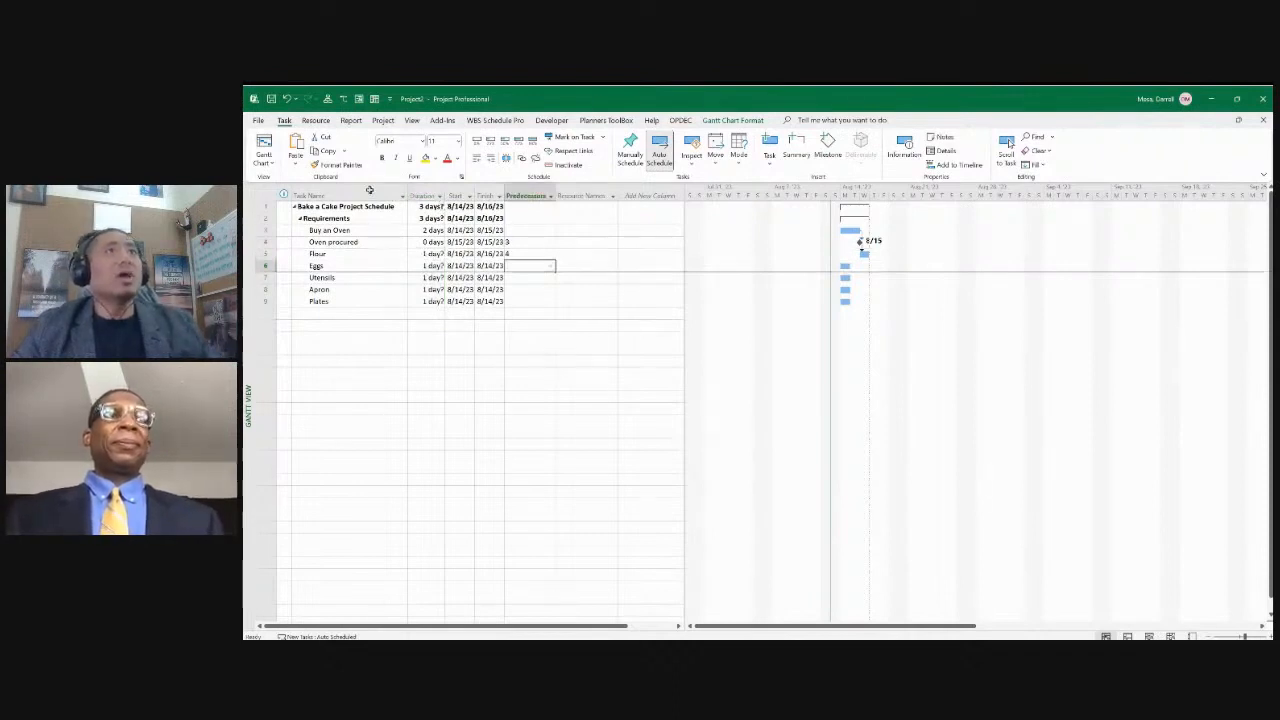
{"action": "left_click_drag", "start_coordinate": [425, 206], "coordinate": [425, 217]}
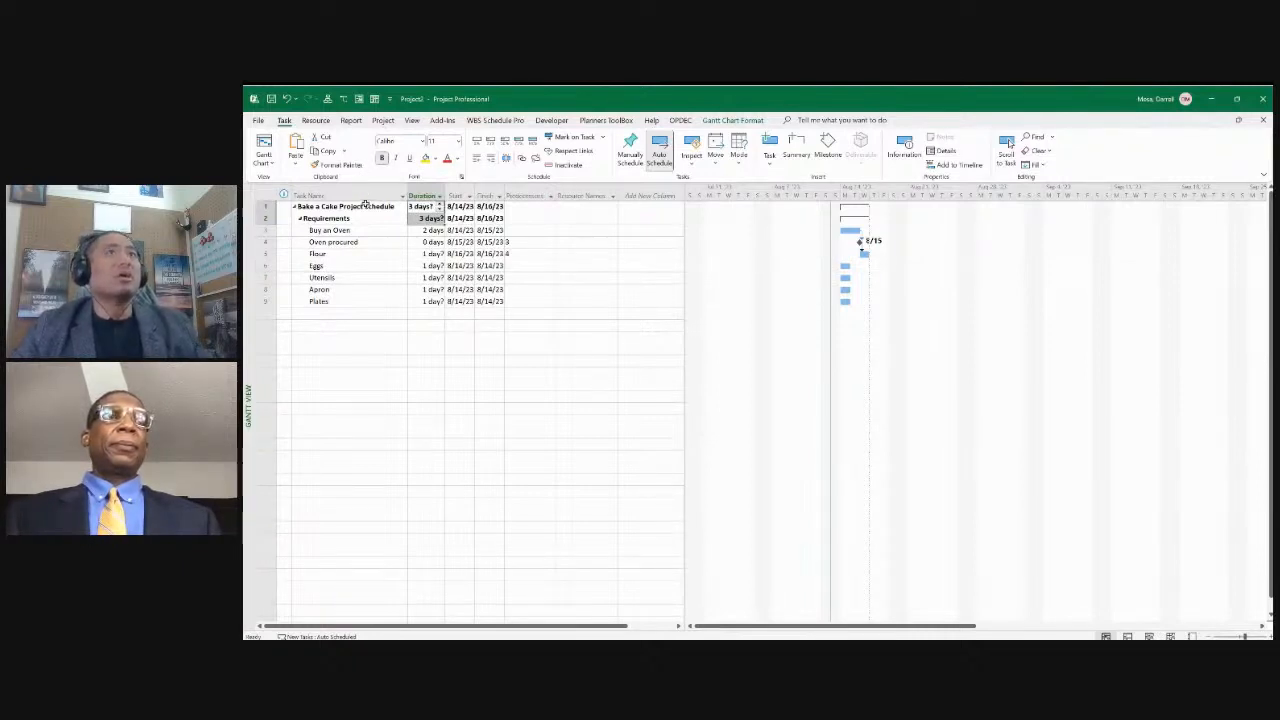
{"action": "left_click", "coordinate": [425, 266]}
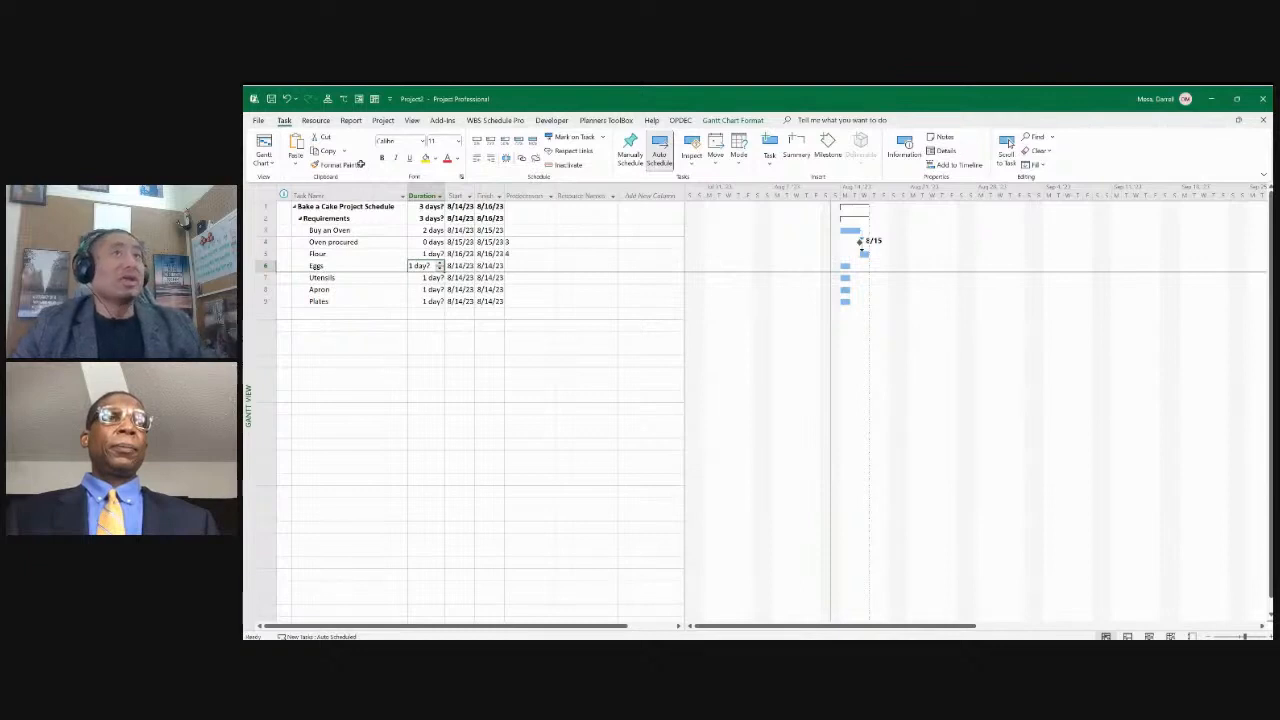
{"action": "key", "text": "Up"}
{"action": "key", "text": "Up"}
{"action": "key", "text": "Up"}
{"action": "key", "text": "Up"}
{"action": "key", "text": "Up"}
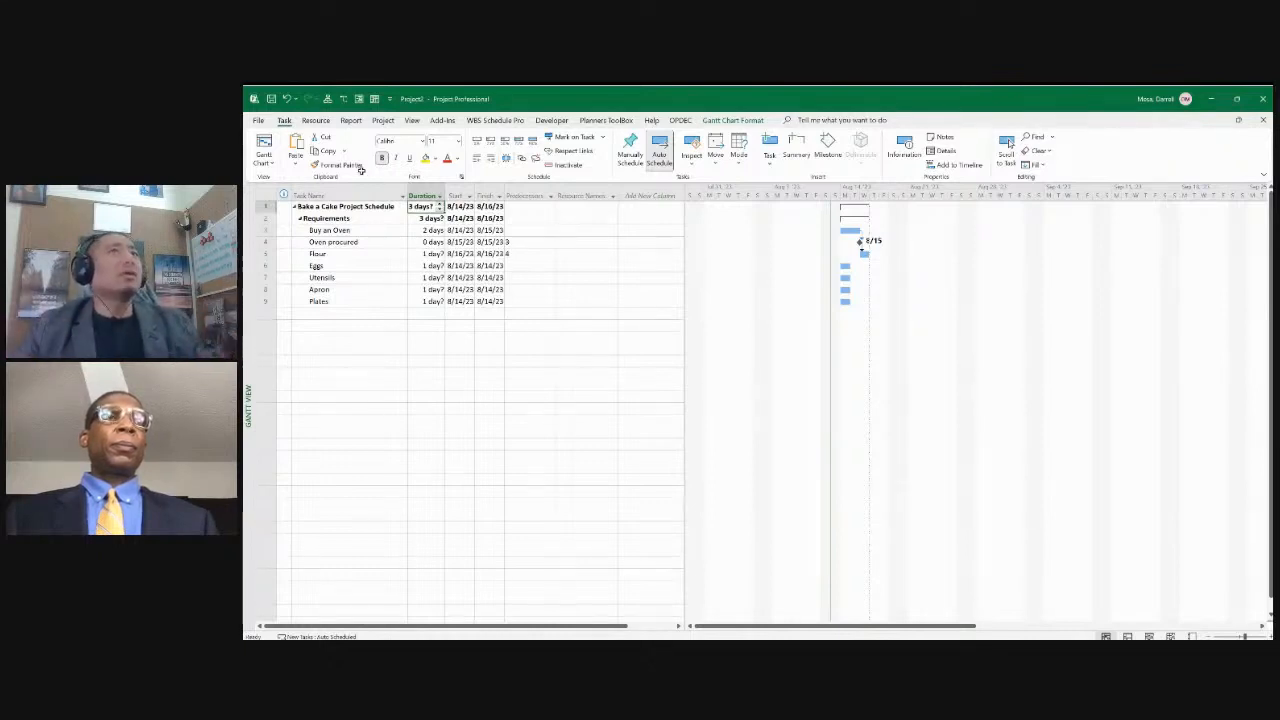
{"action": "left_click_drag", "start_coordinate": [425, 253], "coordinate": [425, 301]}
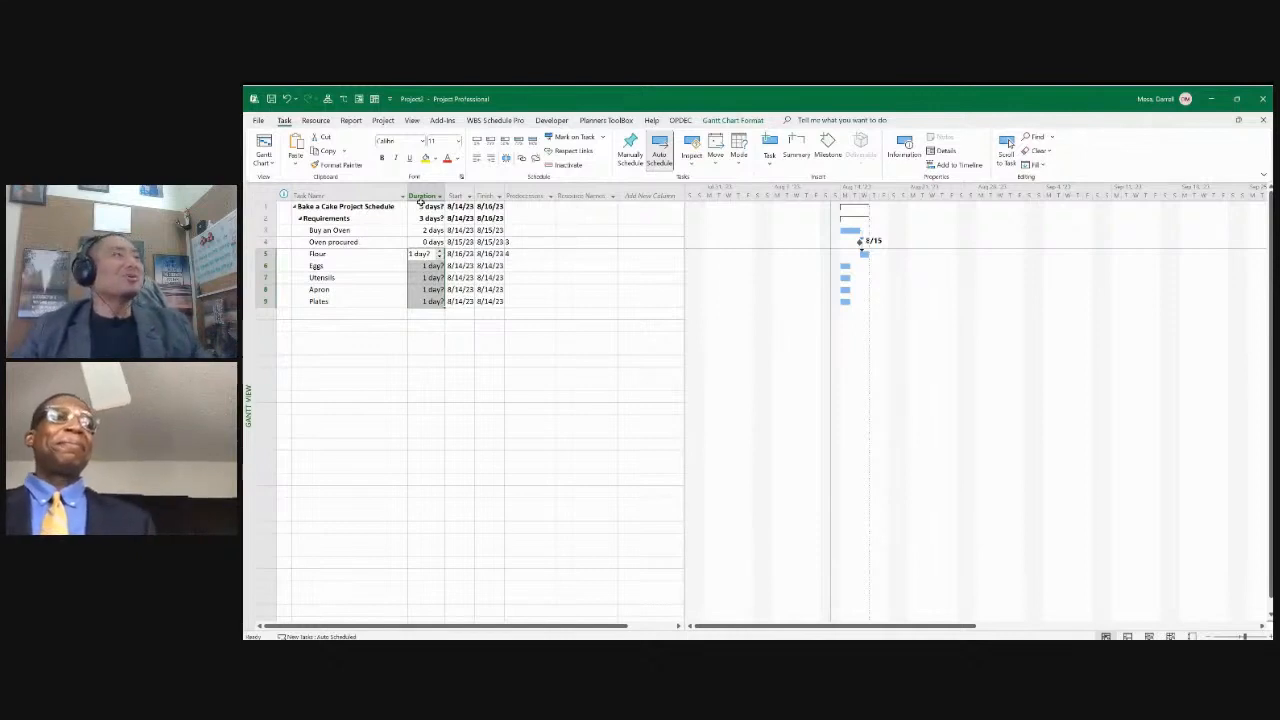
{"action": "key", "text": "Right"}
{"action": "key", "text": "Right"}
{"action": "key", "text": "Right"}
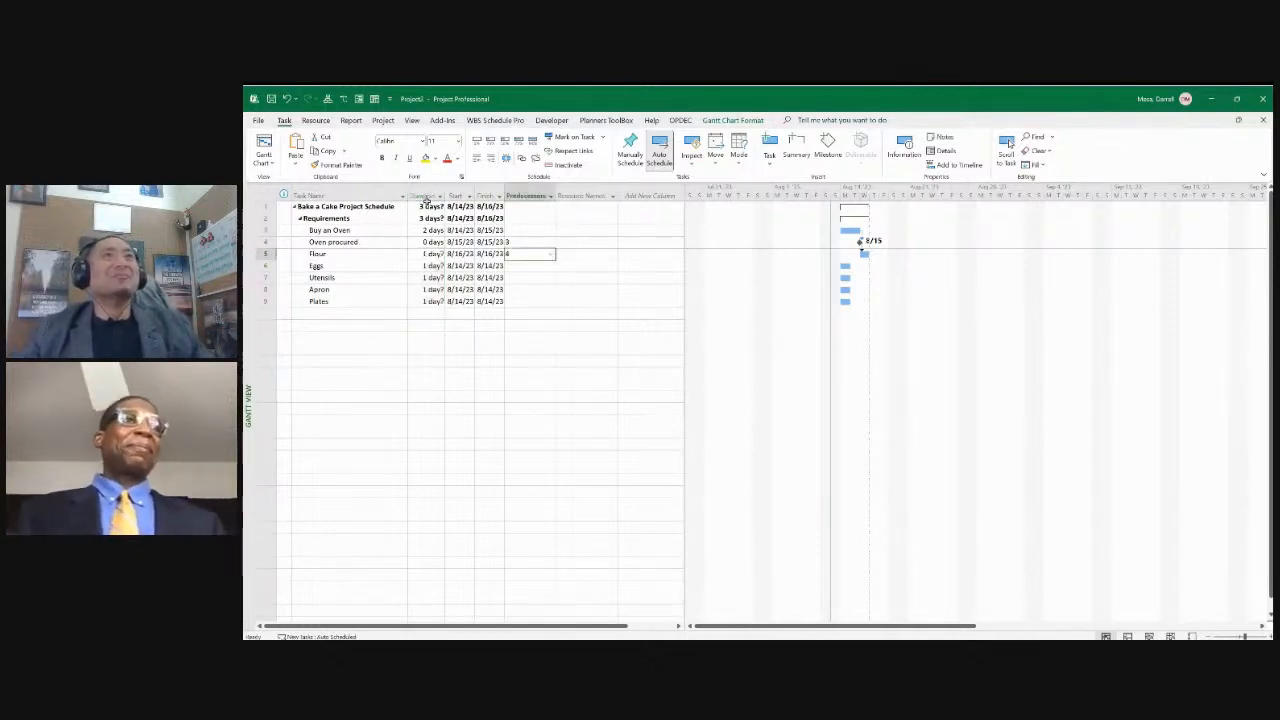
{"action": "key", "text": "Down"}
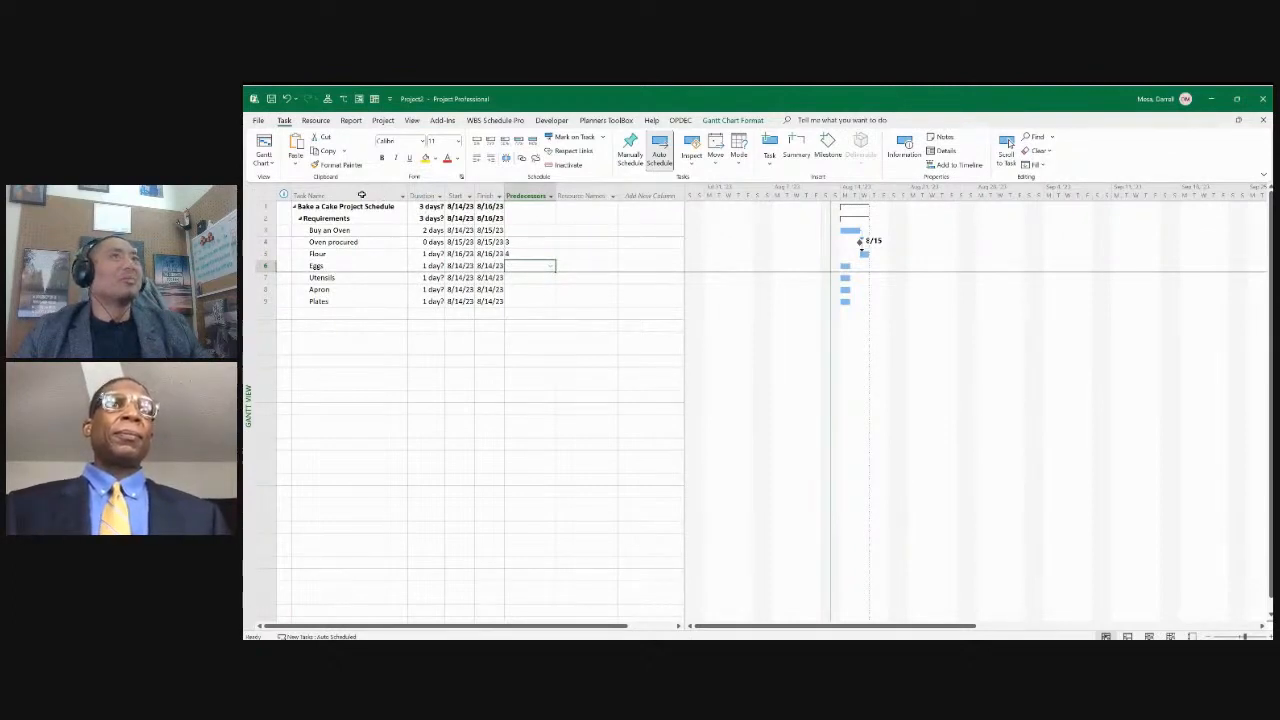
Compare the durations across the whole task list, from Bake a Cake Project Schedule down to Plates
{"action": "left_click_drag", "start_coordinate": [425, 254], "coordinate": [429, 312]}
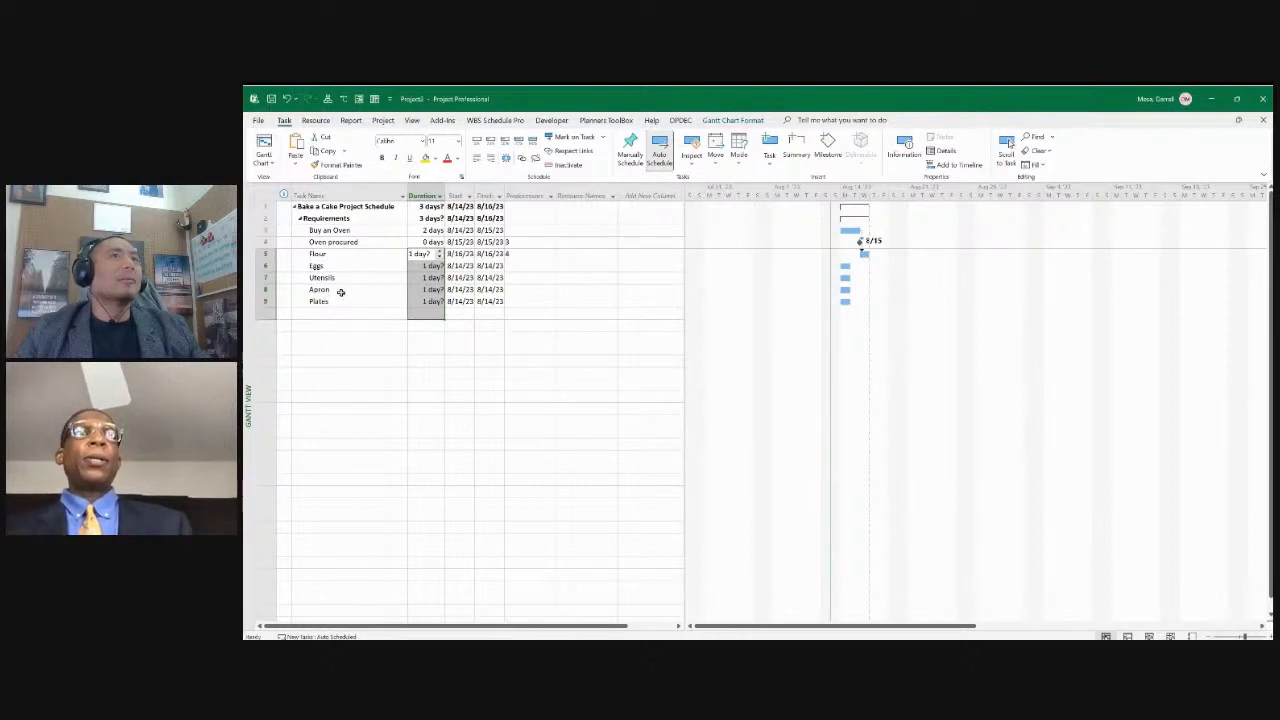
{"action": "left_click", "coordinate": [343, 397]}
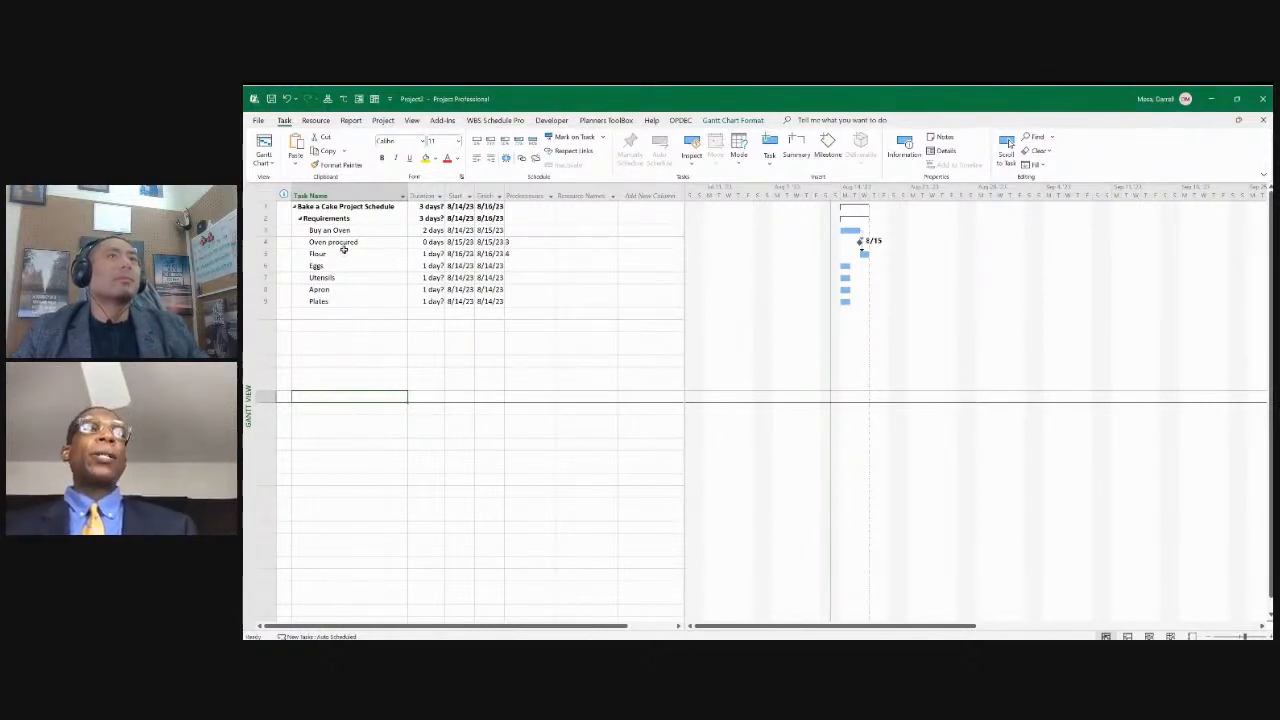
{"action": "key", "text": "Up"}
{"action": "key", "text": "Up"}
{"action": "key", "text": "Up"}
{"action": "key", "text": "Up"}
{"action": "key", "text": "Up"}
{"action": "key", "text": "Up"}
{"action": "key", "text": "Up"}
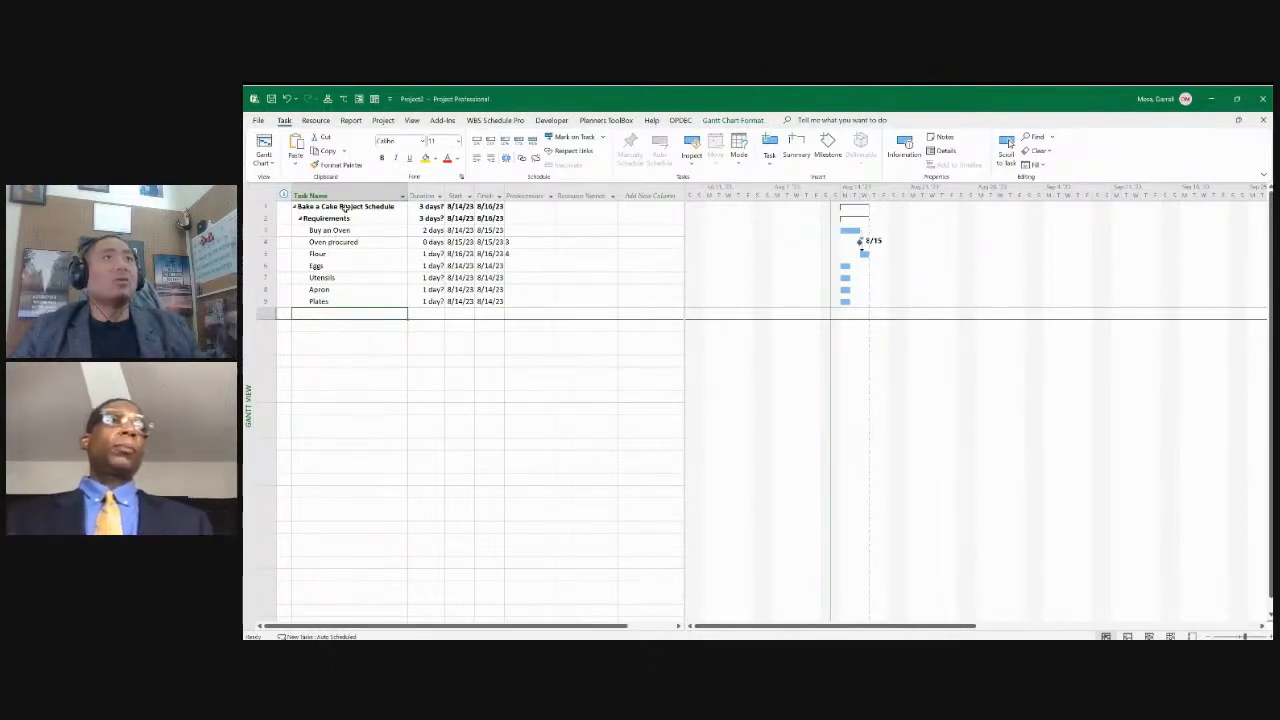
{"action": "left_click_drag", "start_coordinate": [424, 207], "coordinate": [425, 278]}
{"action": "key", "text": "shift+Down"}
{"action": "key", "text": "shift+Down"}
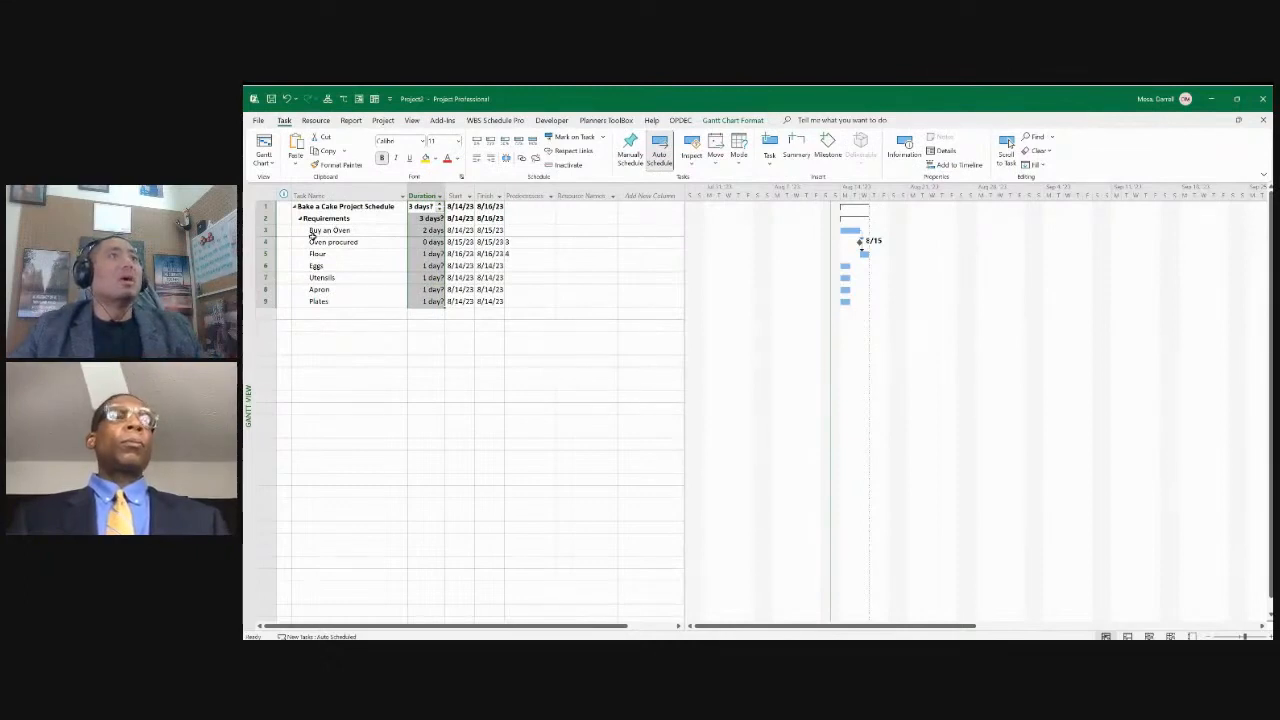
{"action": "left_click", "coordinate": [348, 313]}
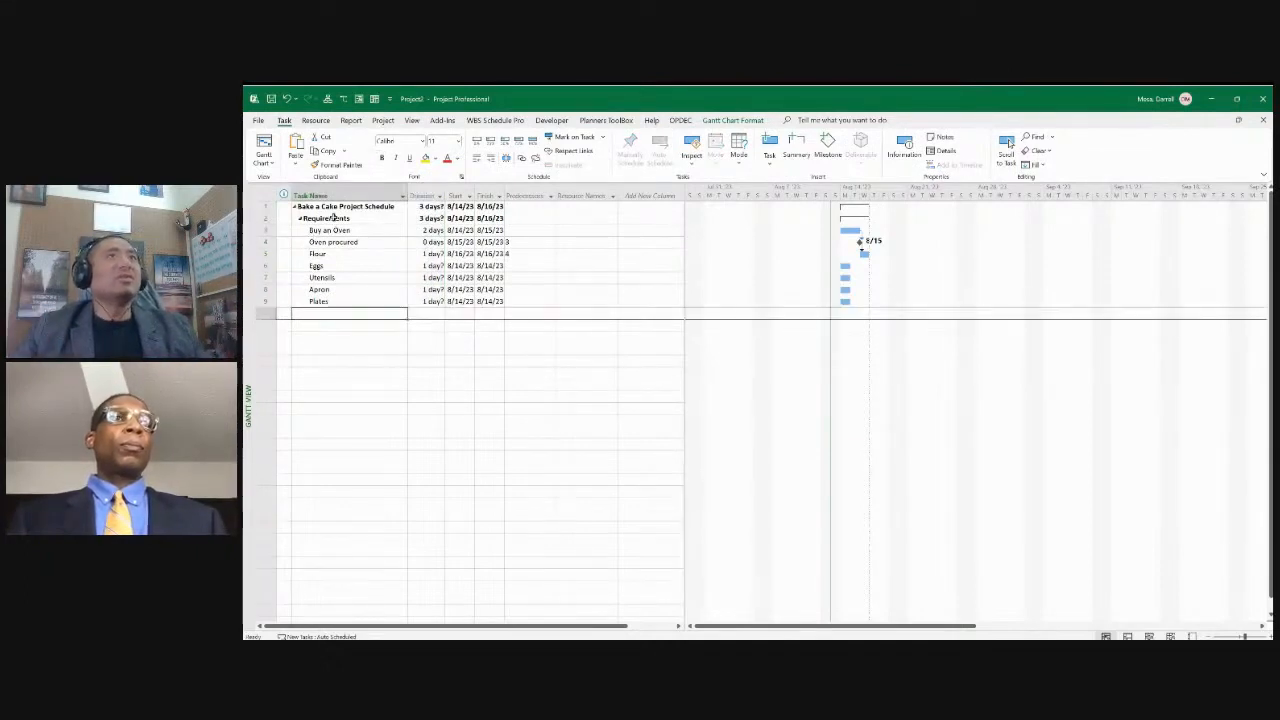
{"action": "left_click_drag", "start_coordinate": [425, 206], "coordinate": [425, 301]}
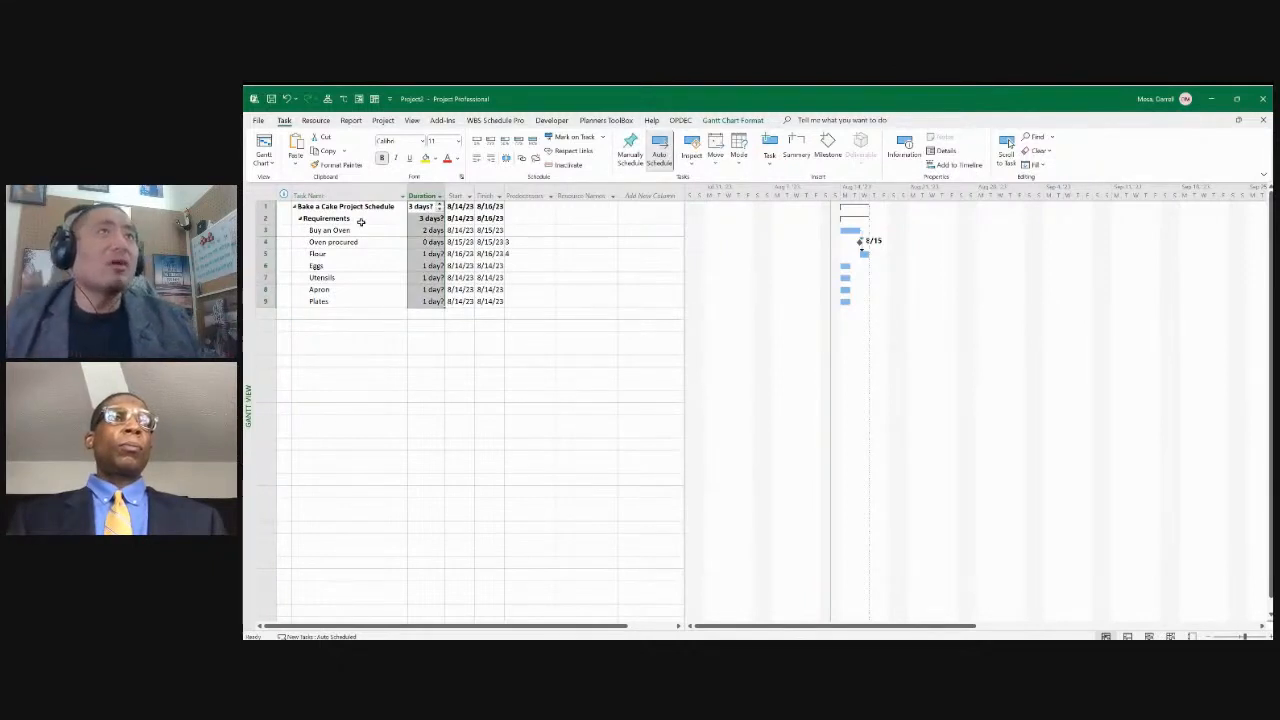
{"action": "left_click", "coordinate": [330, 384]}
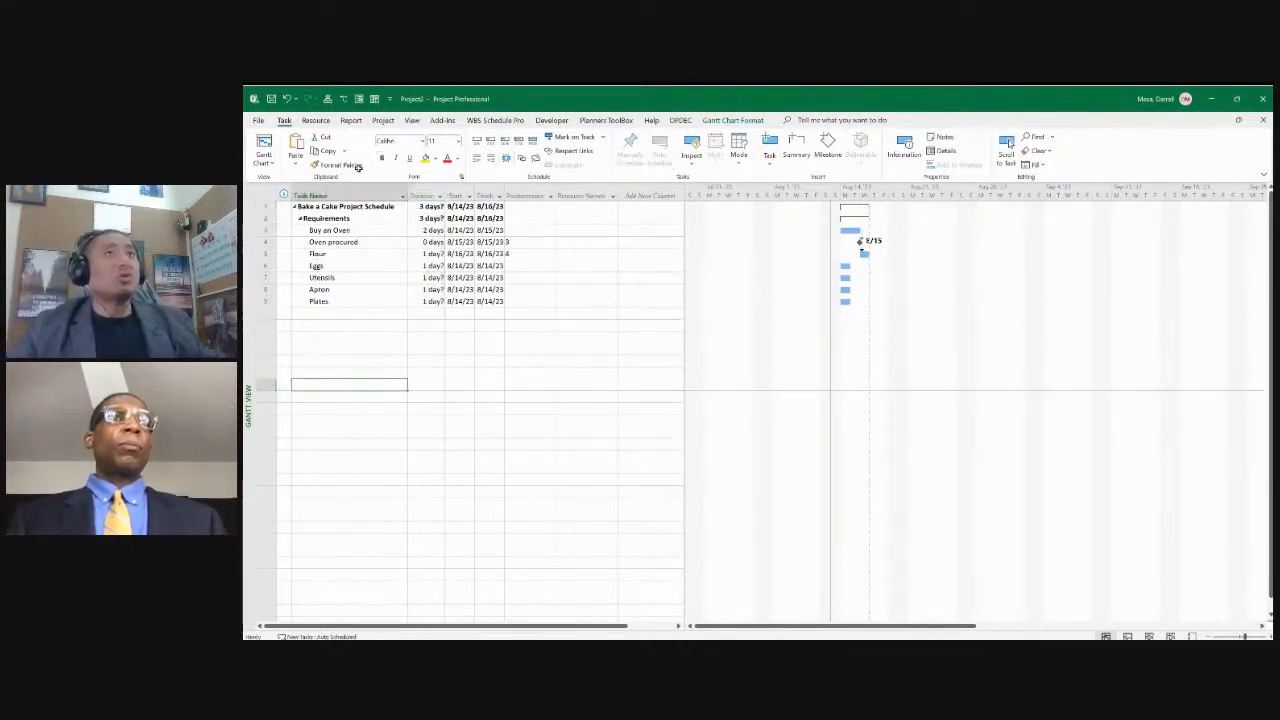
{"action": "left_click_drag", "start_coordinate": [425, 207], "coordinate": [425, 301]}
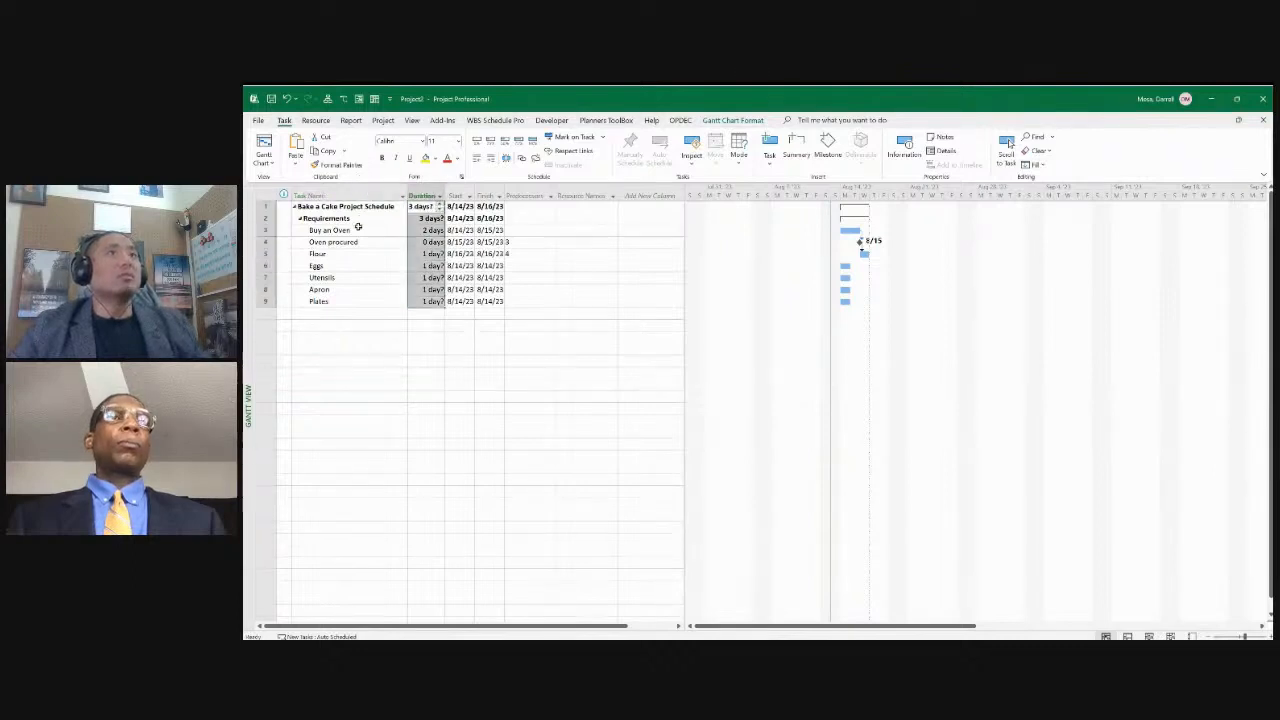
{"action": "left_click", "coordinate": [586, 290]}
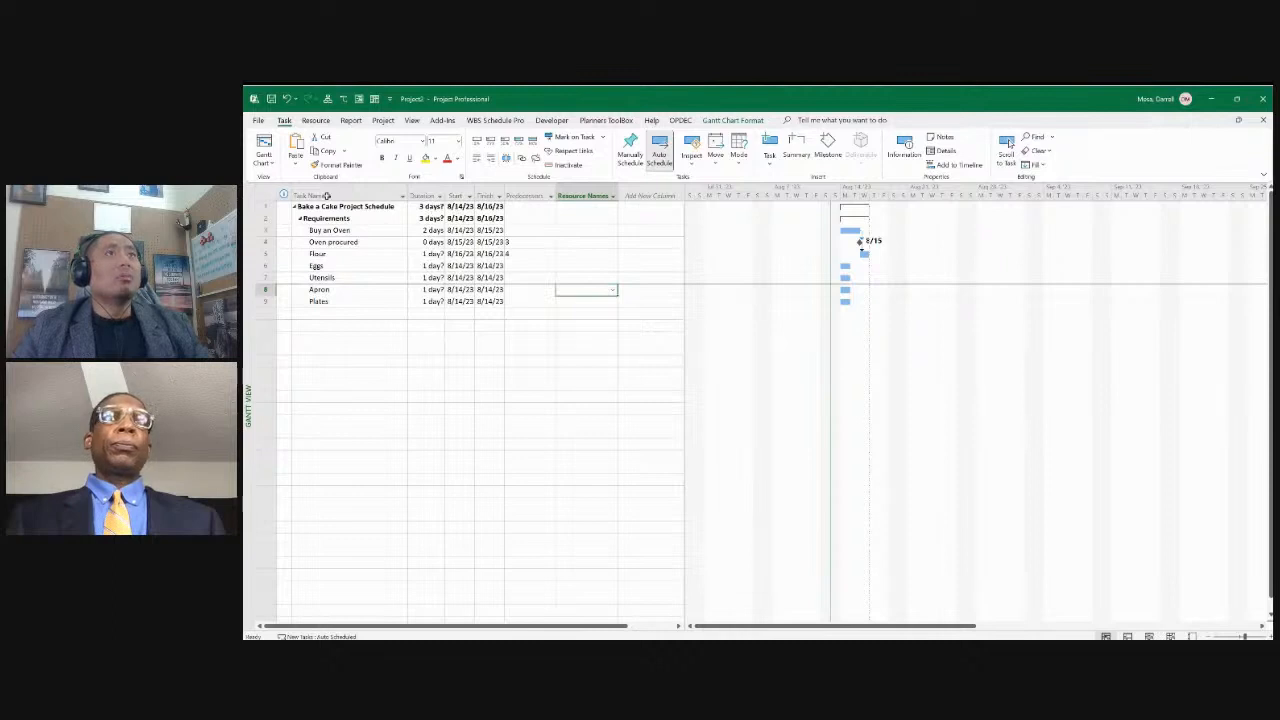
Rename the Flour task as "Buy flour"
{"action": "left_click", "coordinate": [326, 254]}
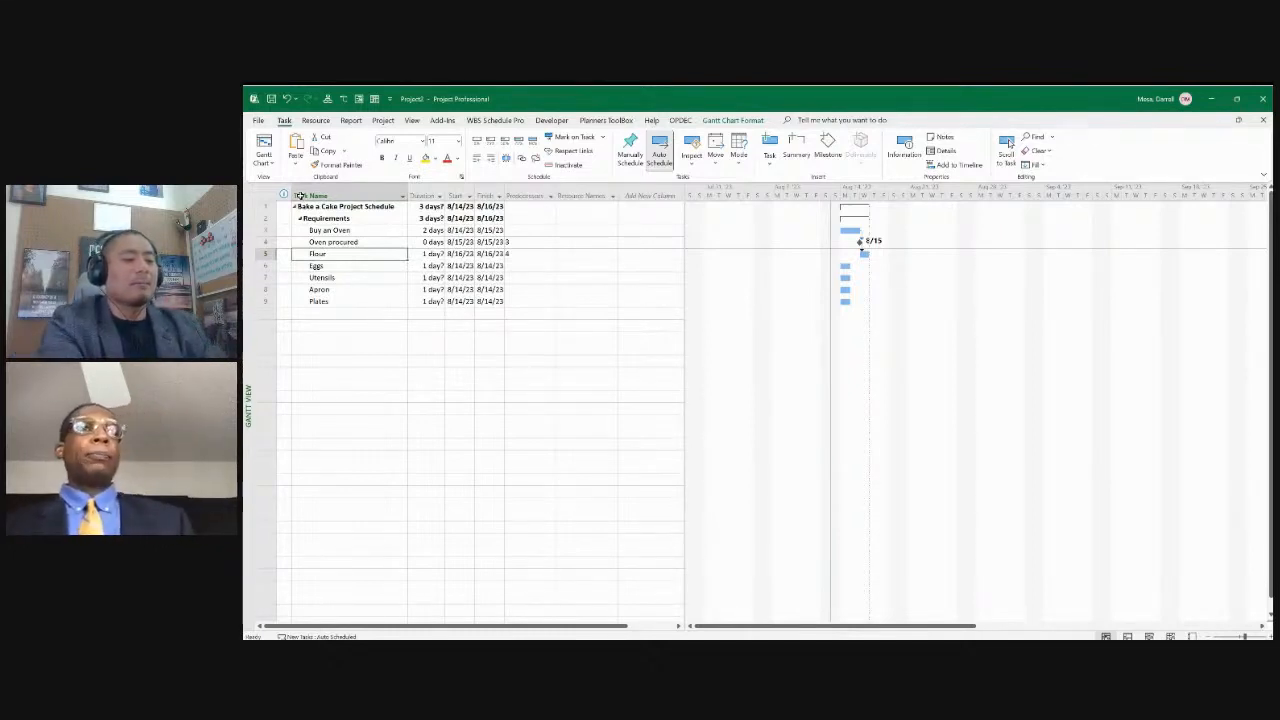
{"action": "type", "text": "Buy flour"}
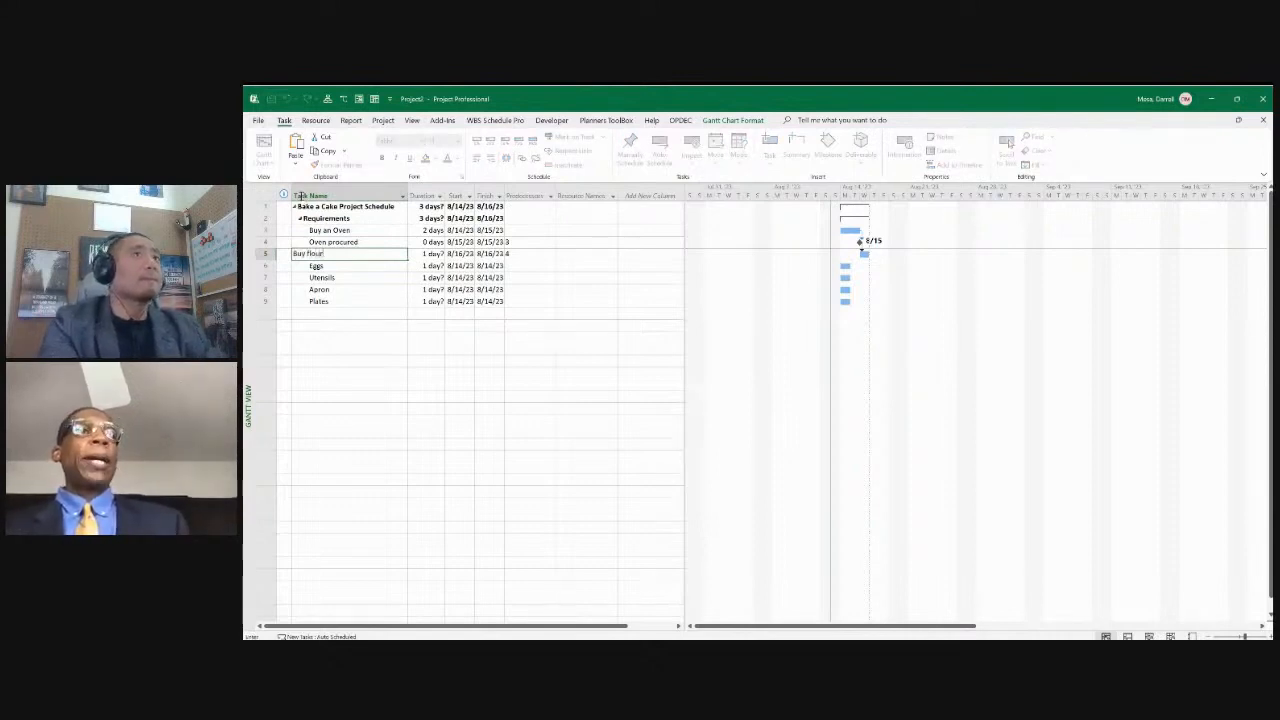
{"action": "key", "text": "Return"}
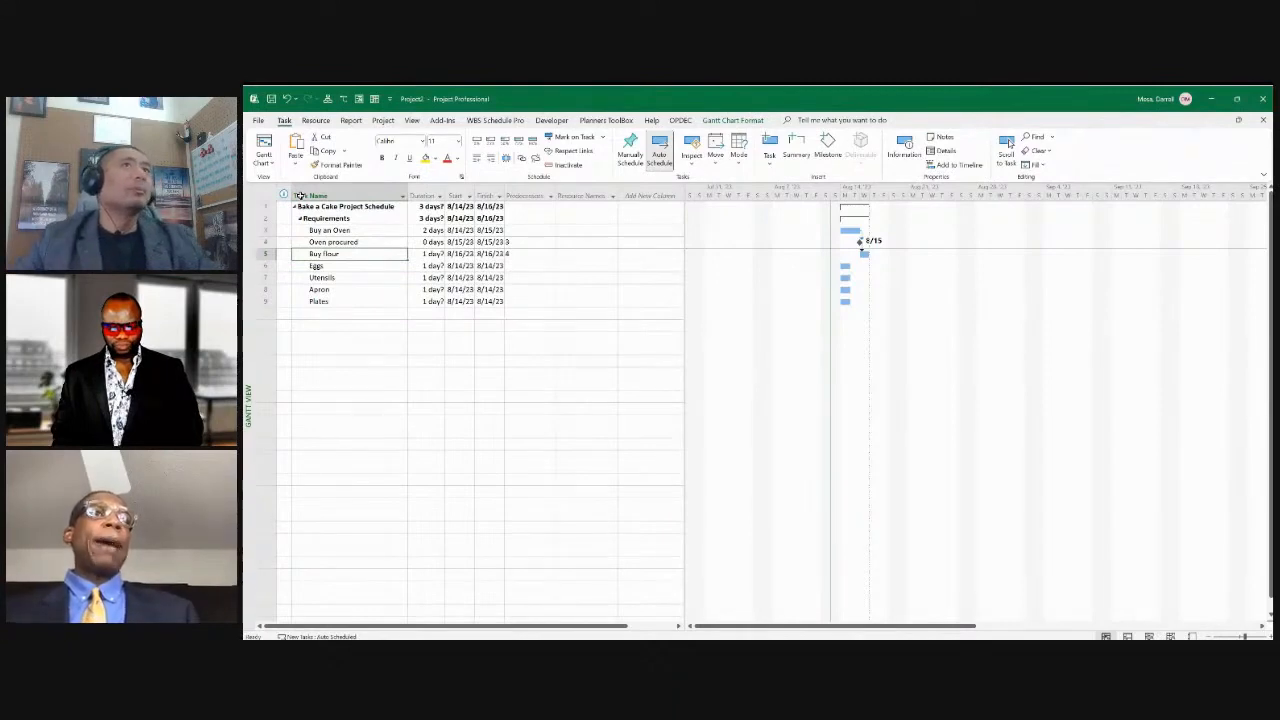
Insert a new task between Oven procured and Buy flour
{"action": "key", "text": "Down"}
{"action": "key", "text": "Down"}
{"action": "left_click", "coordinate": [265, 253]}
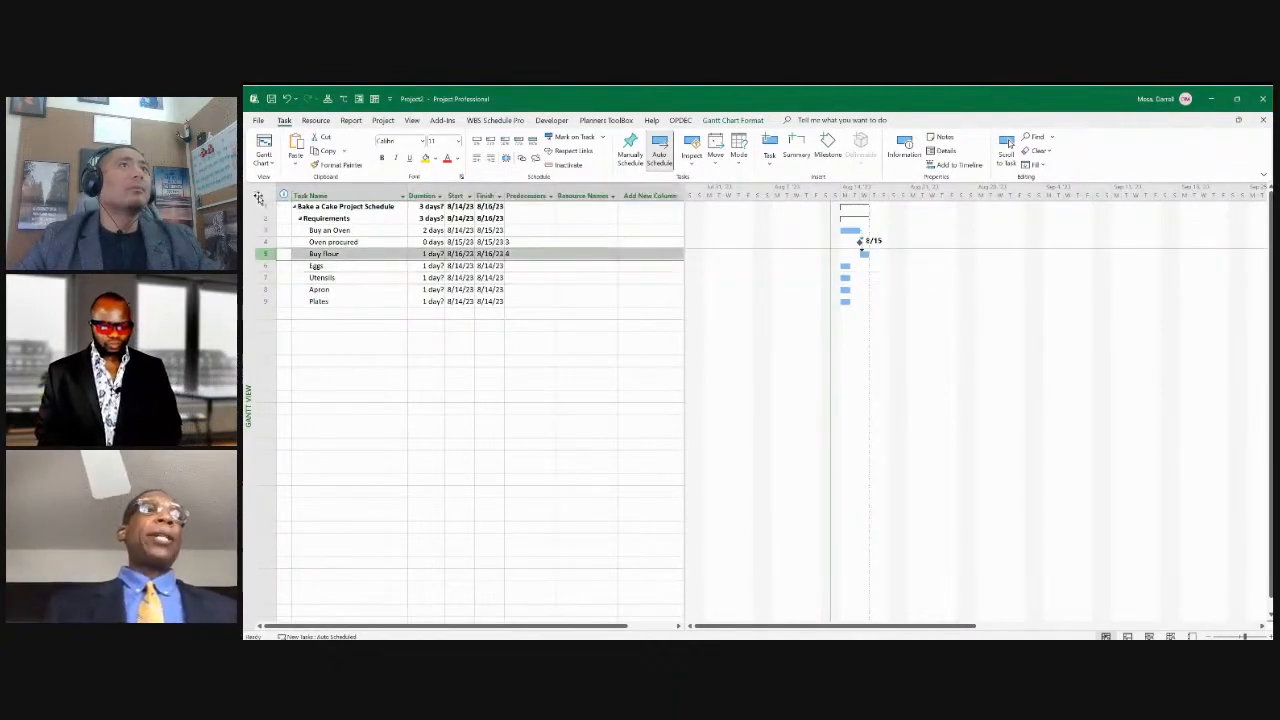
{"action": "right_click", "coordinate": [265, 253]}
{"action": "left_click", "coordinate": [300, 339]}
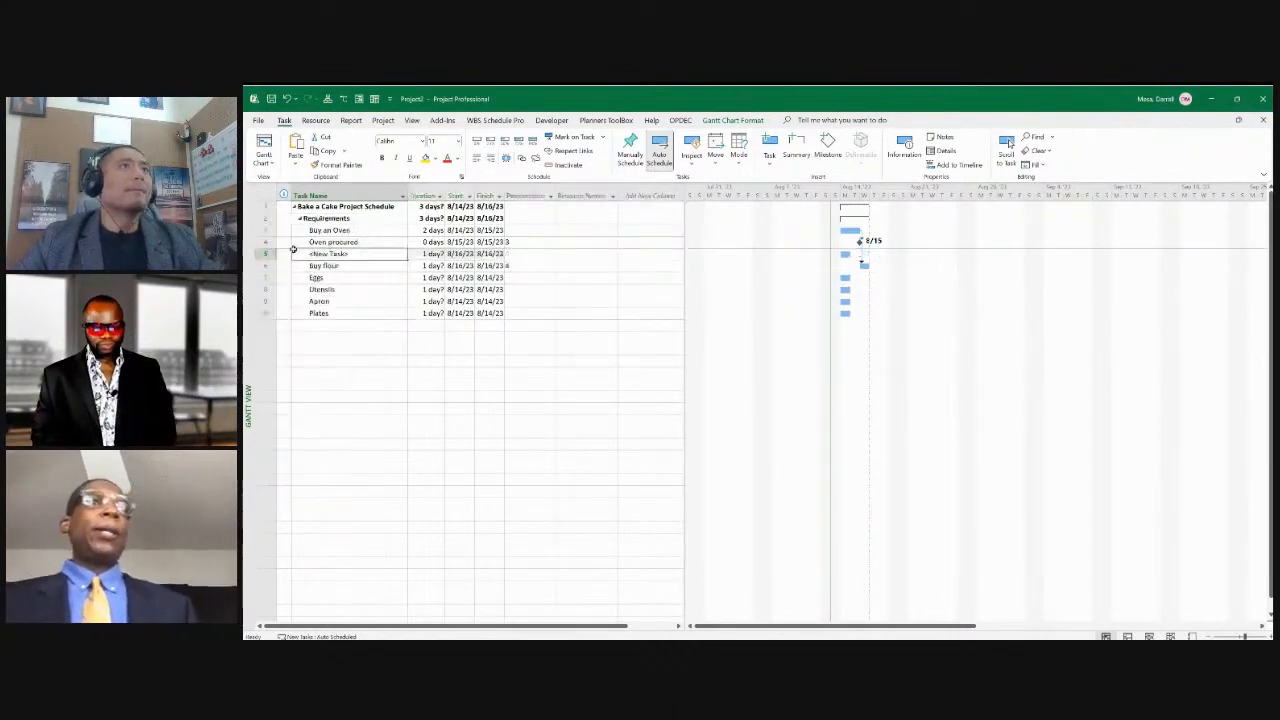
Name the new task above Buy flour "Grocery Shopping"
{"action": "key", "text": "F2"}
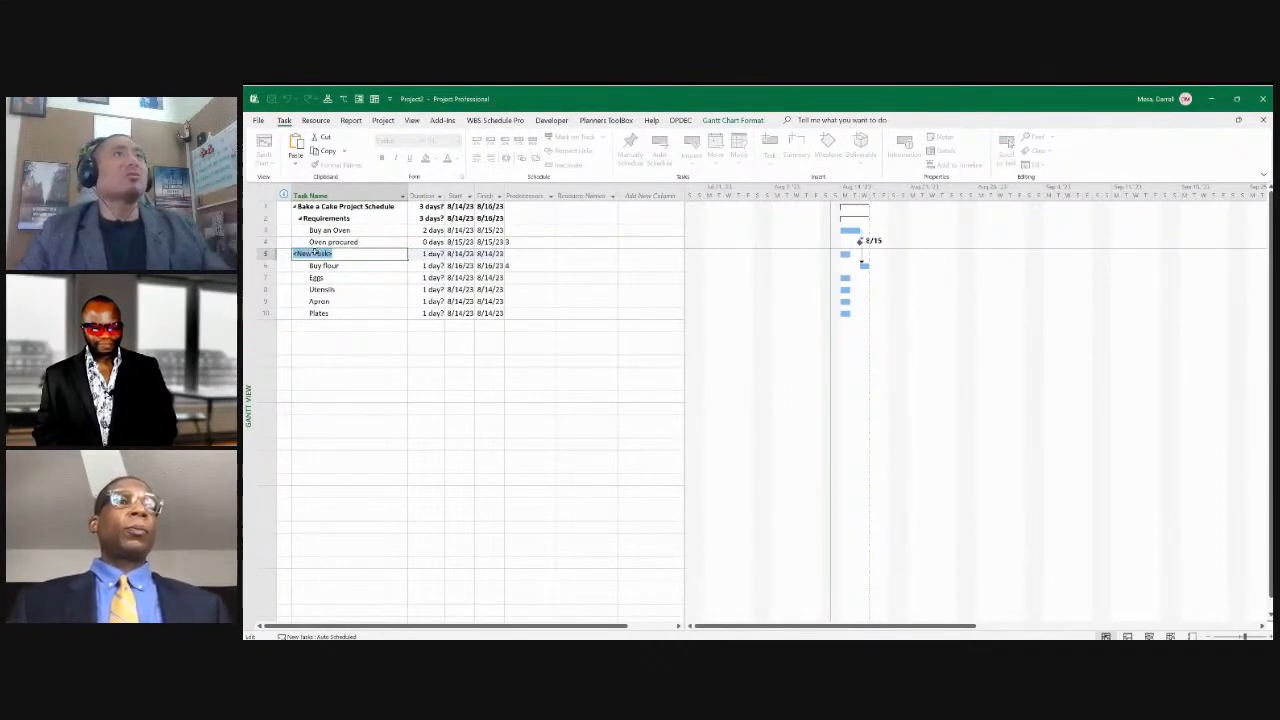
{"action": "left_click", "coordinate": [315, 337]}
{"action": "left_click", "coordinate": [315, 253]}
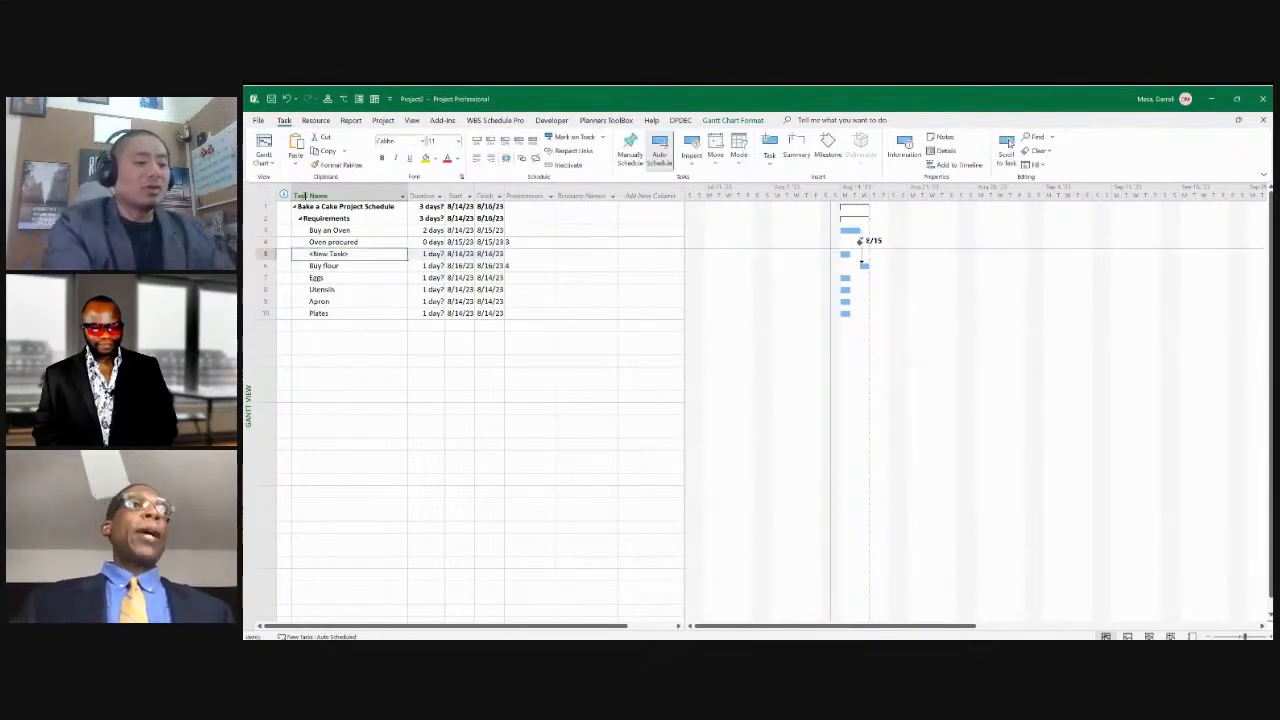
{"action": "type", "text": "Growing"}
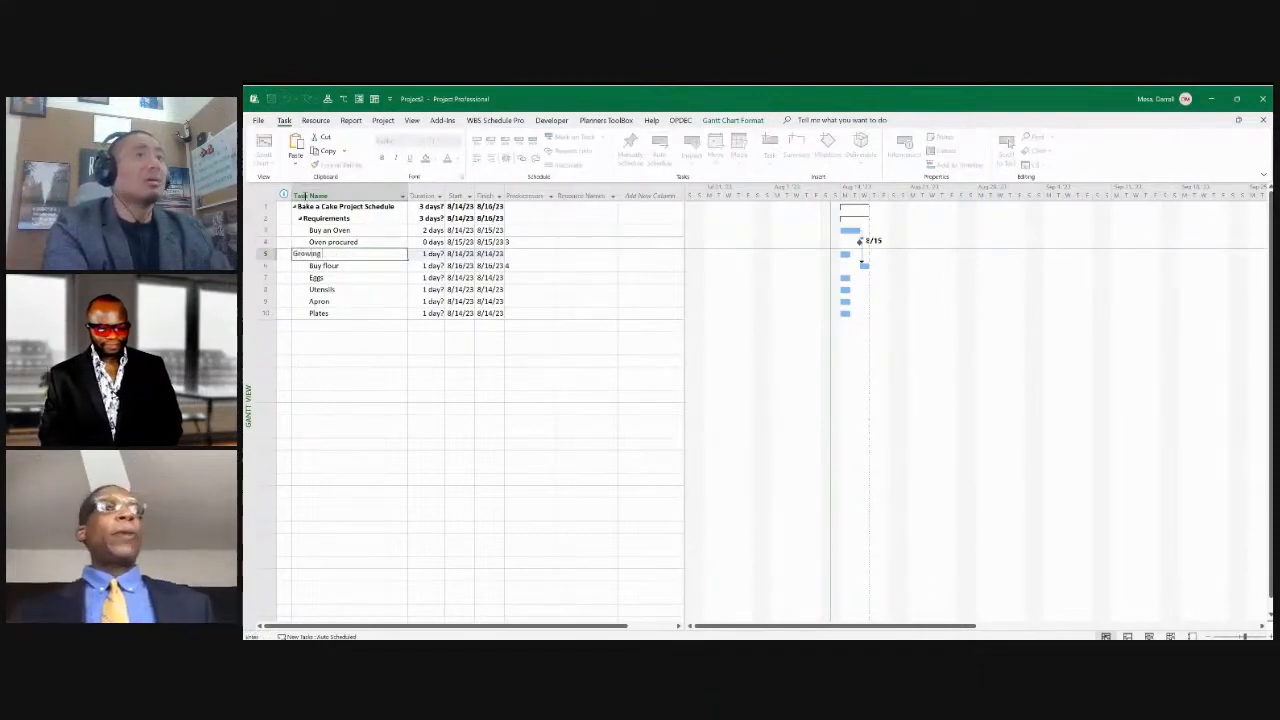
{"action": "key", "text": "BackSpace"}
{"action": "key", "text": "BackSpace"}
{"action": "key", "text": "BackSpace"}
{"action": "key", "text": "BackSpace"}
{"action": "key", "text": "BackSpace"}
{"action": "key", "text": "BackSpace"}
{"action": "key", "text": "BackSpace"}
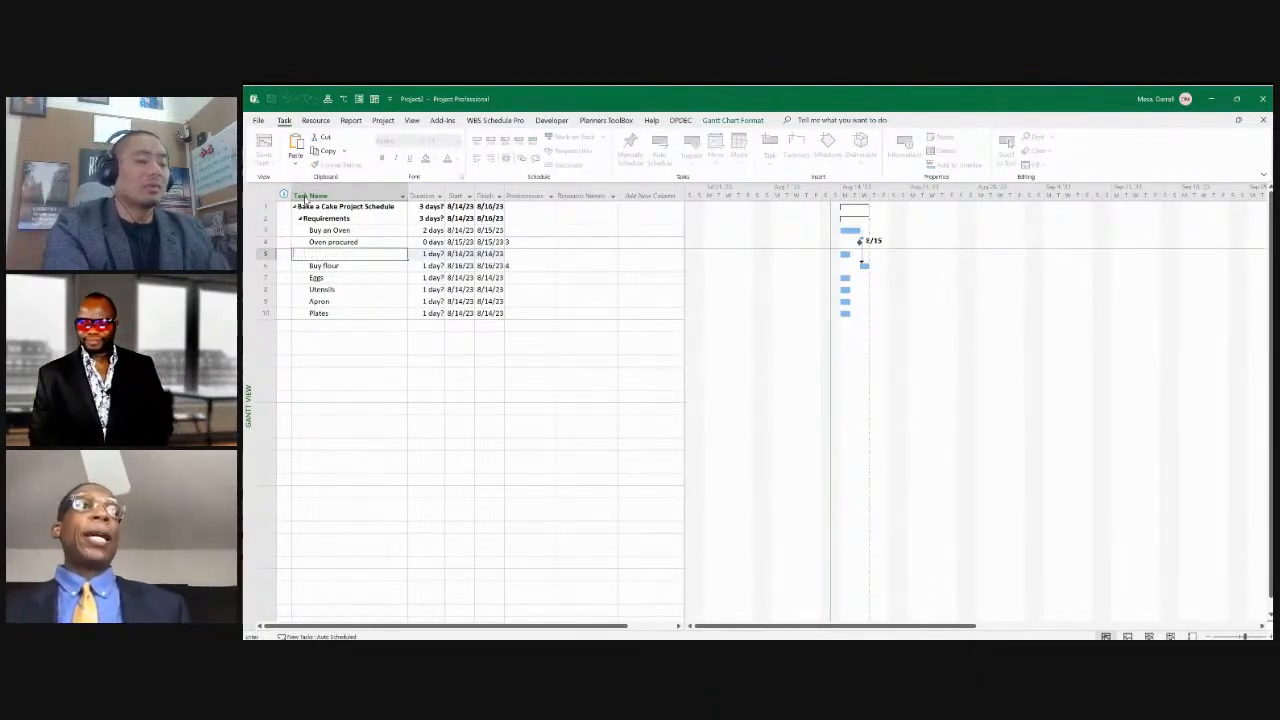
{"action": "type", "text": "Grocvery"}
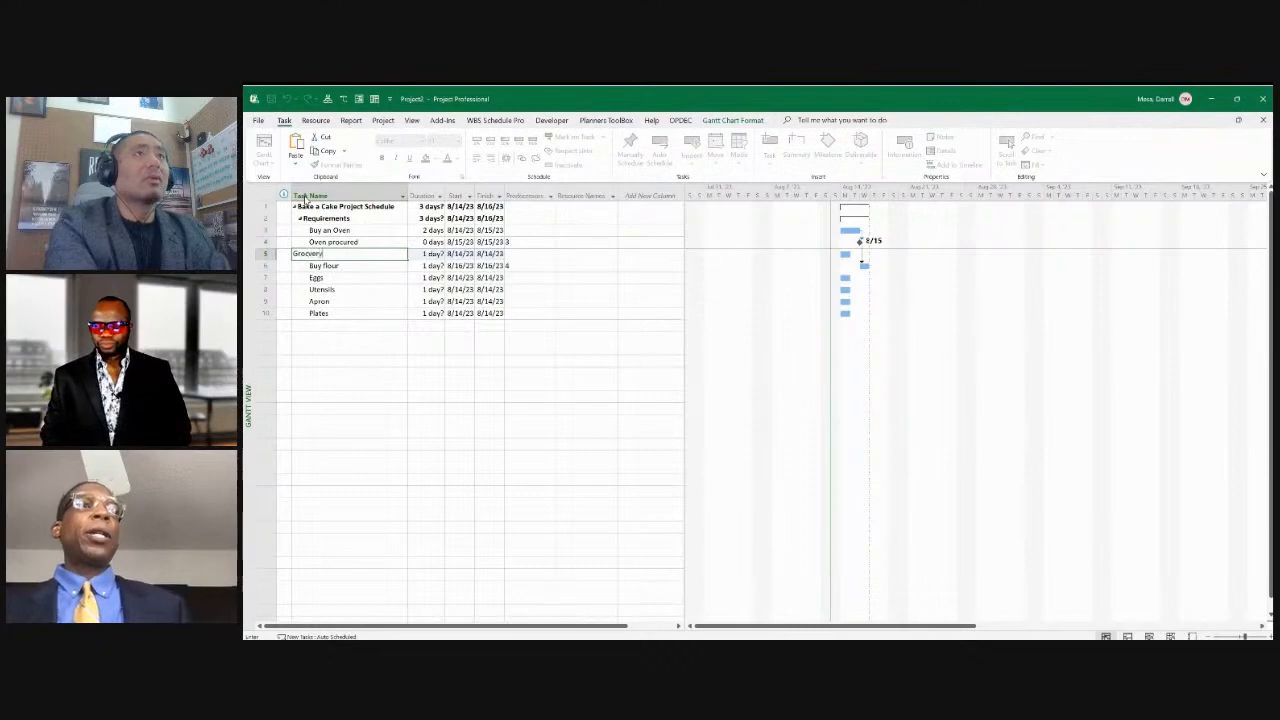
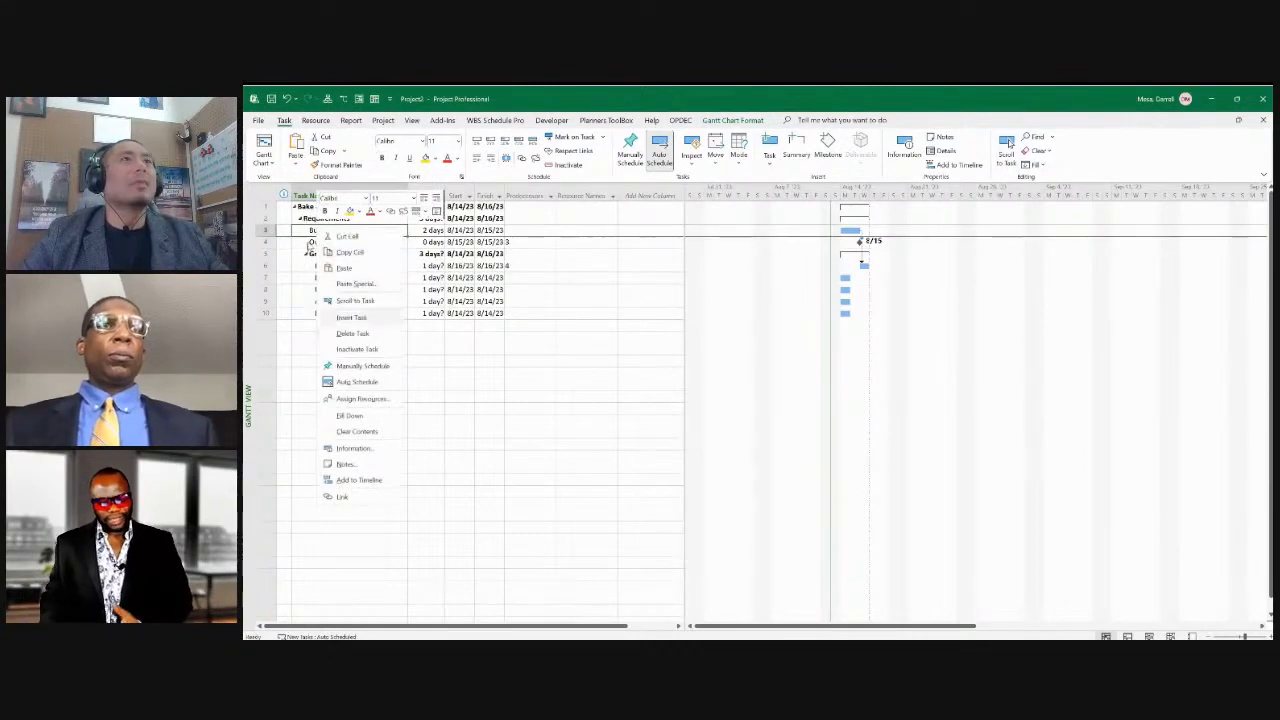
{"action": "key", "text": "Escape"}
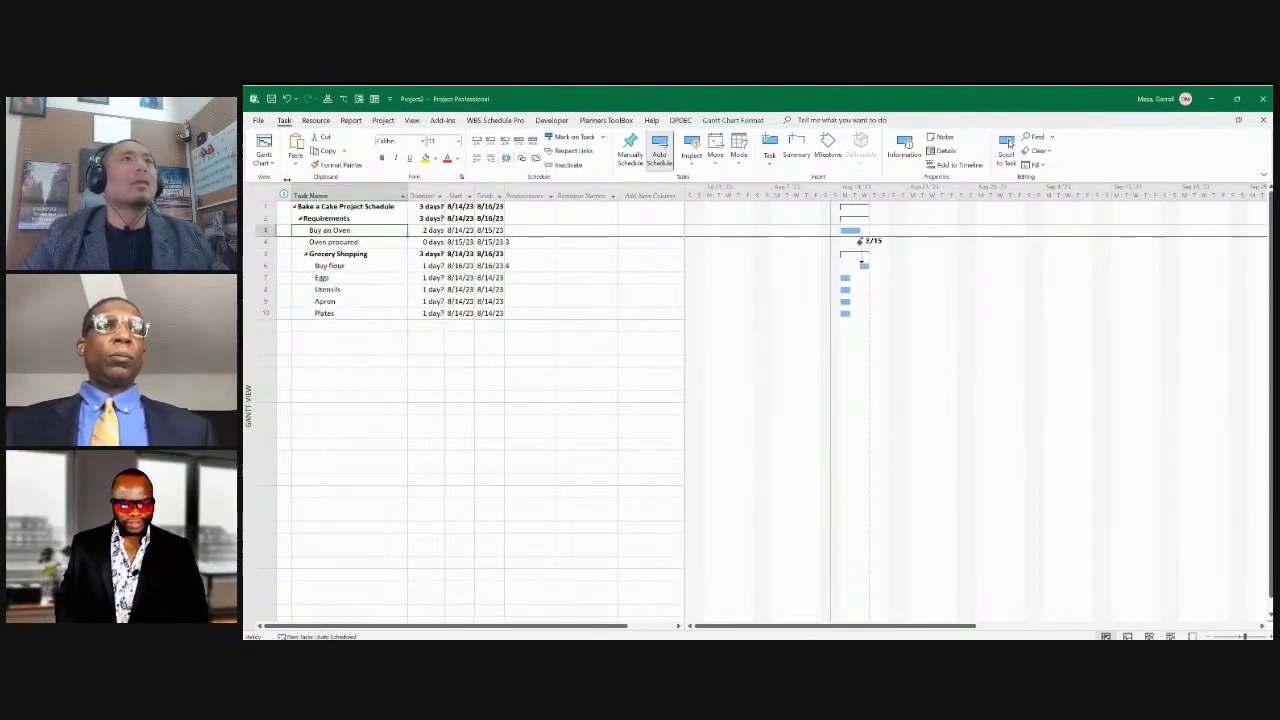
{"action": "right_click", "coordinate": [305, 227]}
{"action": "left_click", "coordinate": [350, 317]}
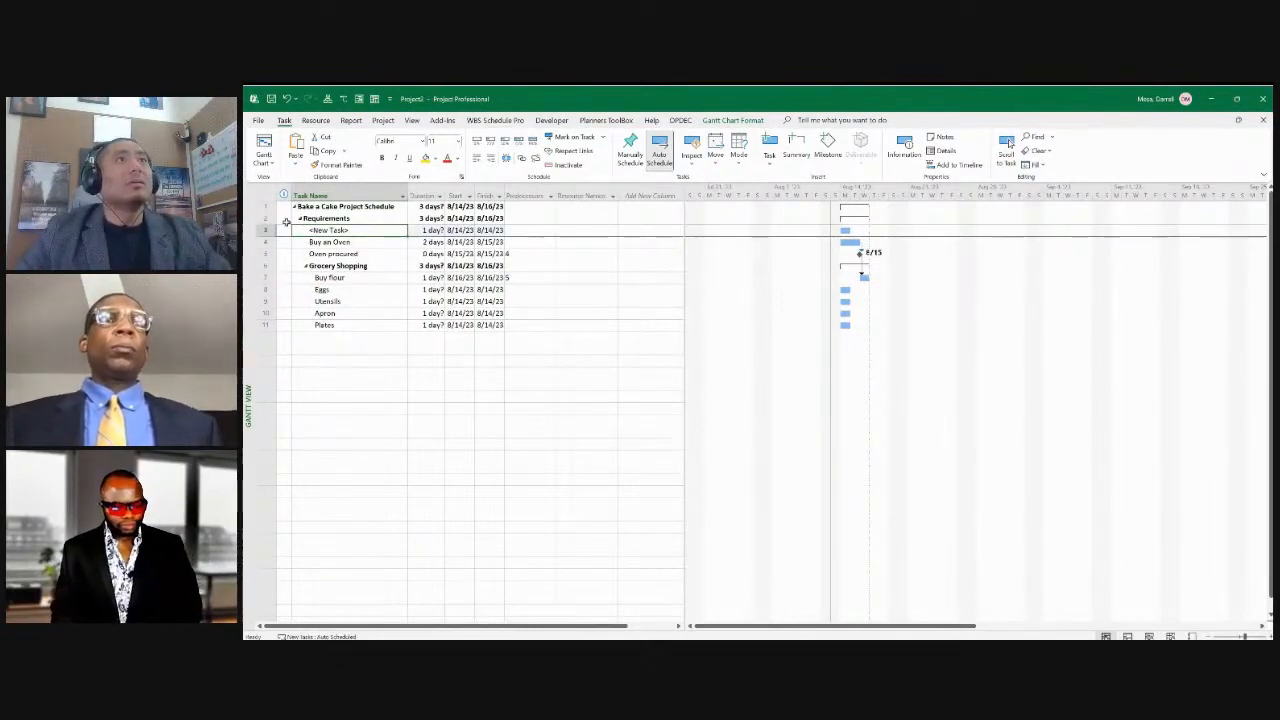
{"action": "left_click", "coordinate": [285, 98]}
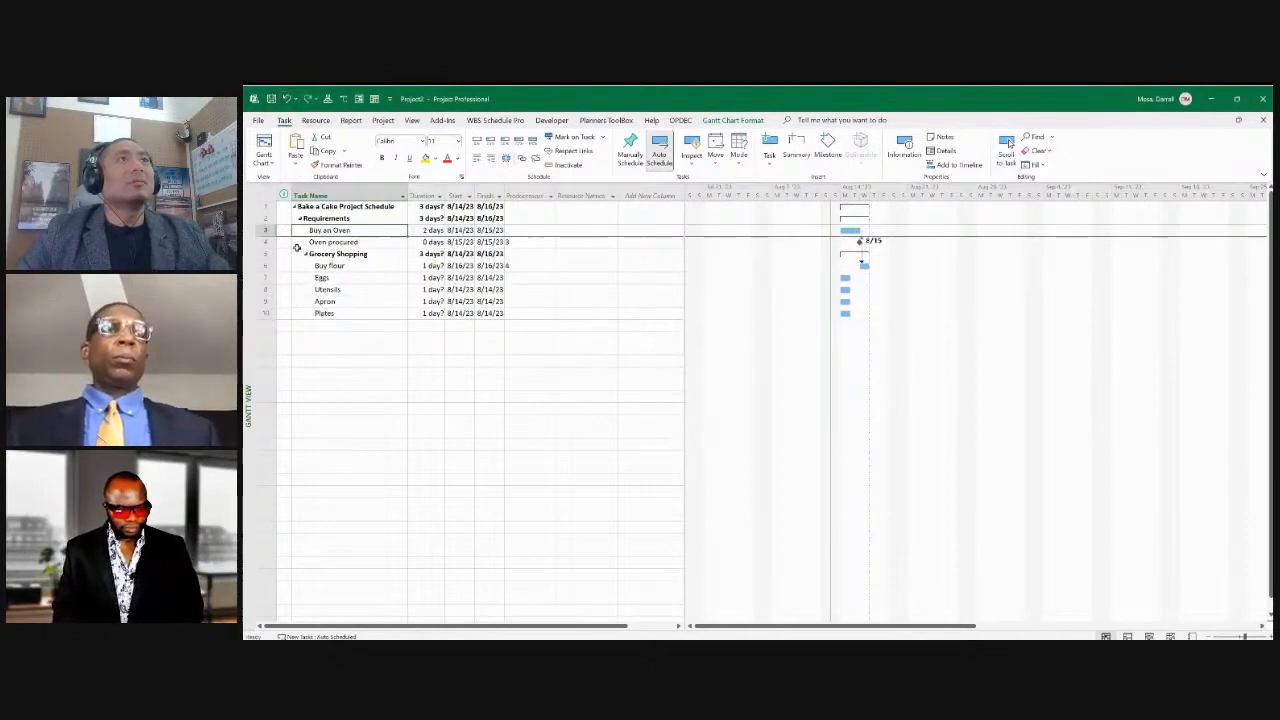
{"action": "left_click", "coordinate": [285, 98]}
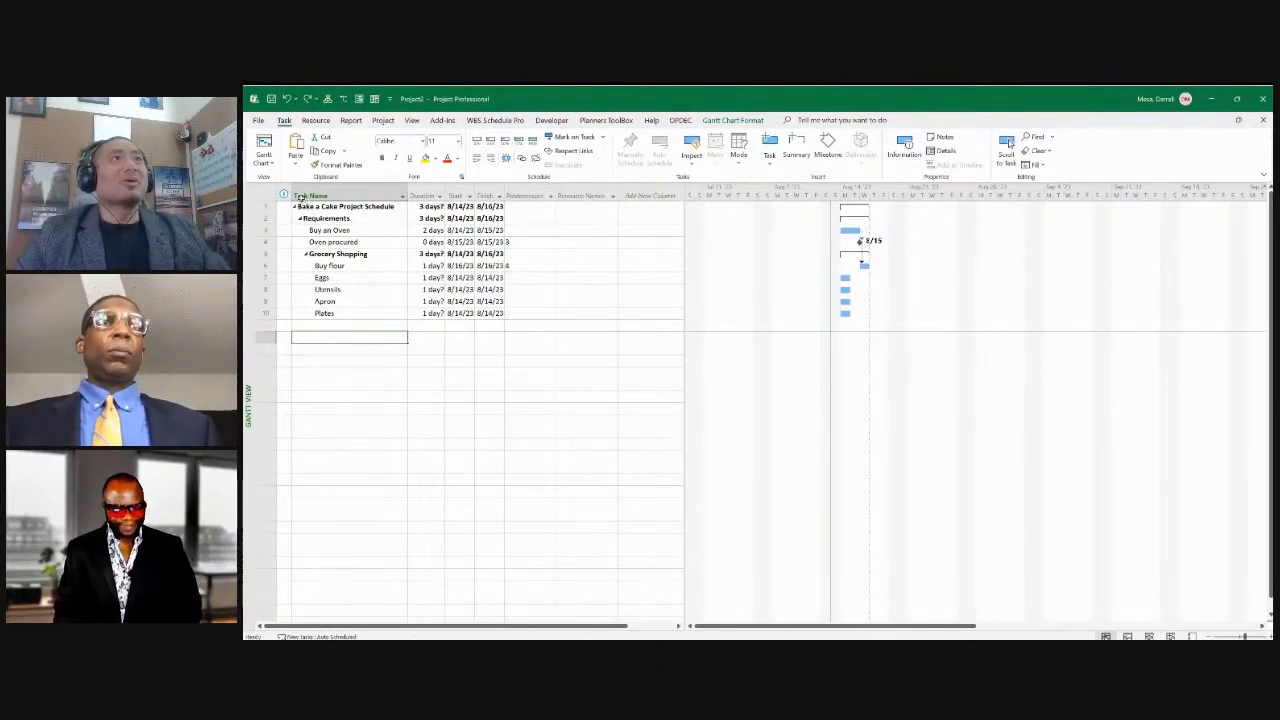
Collapse the Grocery Shopping summary task so its subtasks are hidden
{"action": "key", "text": "ctrl+z"}
{"action": "key", "text": "Down"}
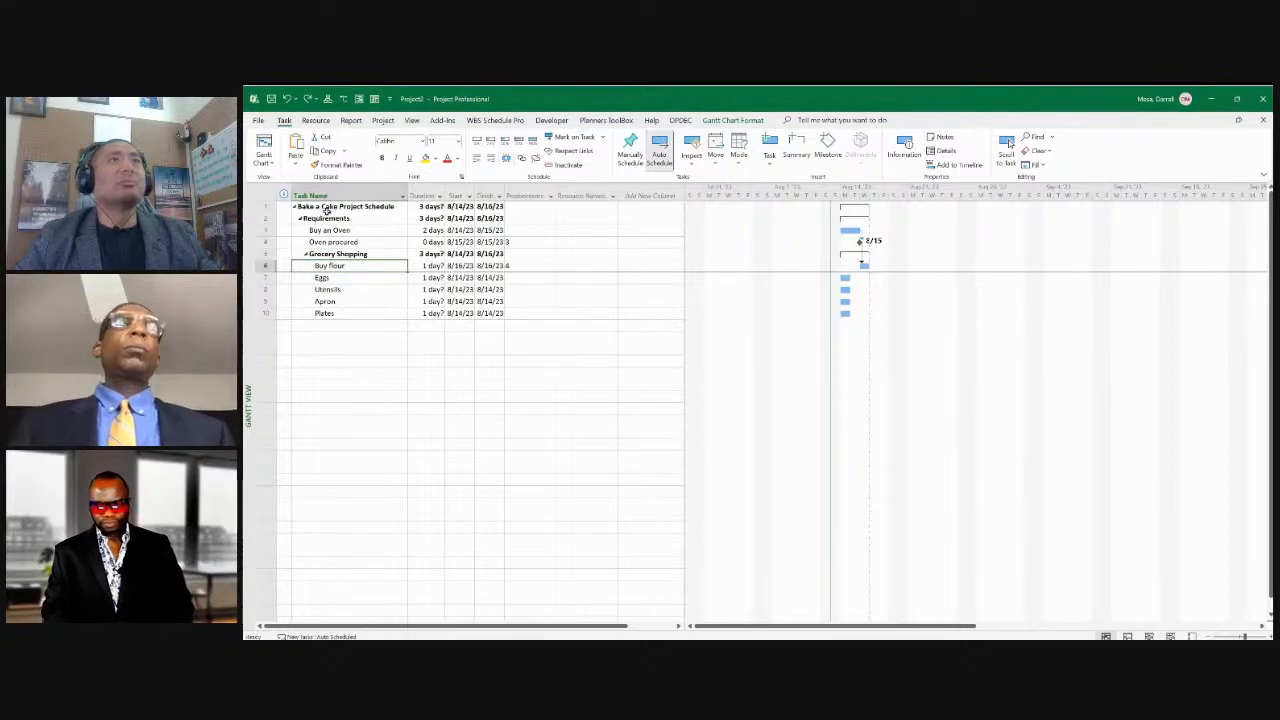
{"action": "key", "text": "Down"}
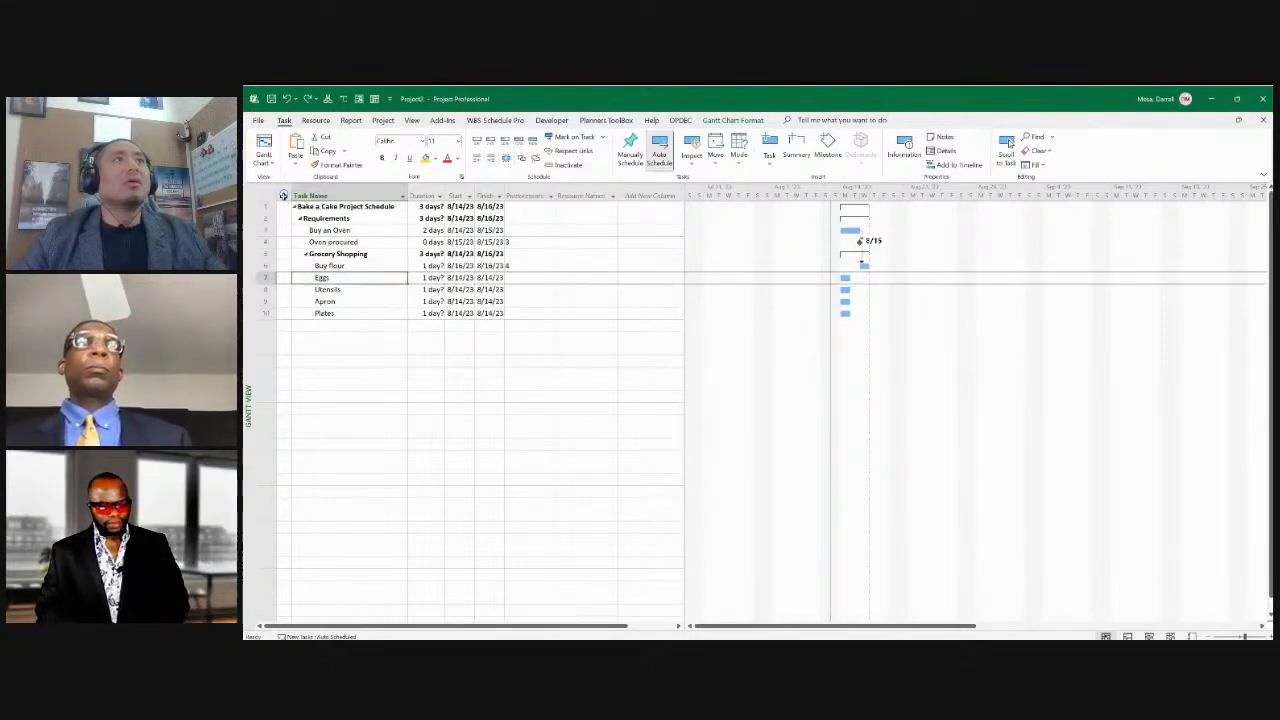
{"action": "key", "text": "alt+shift+minus"}
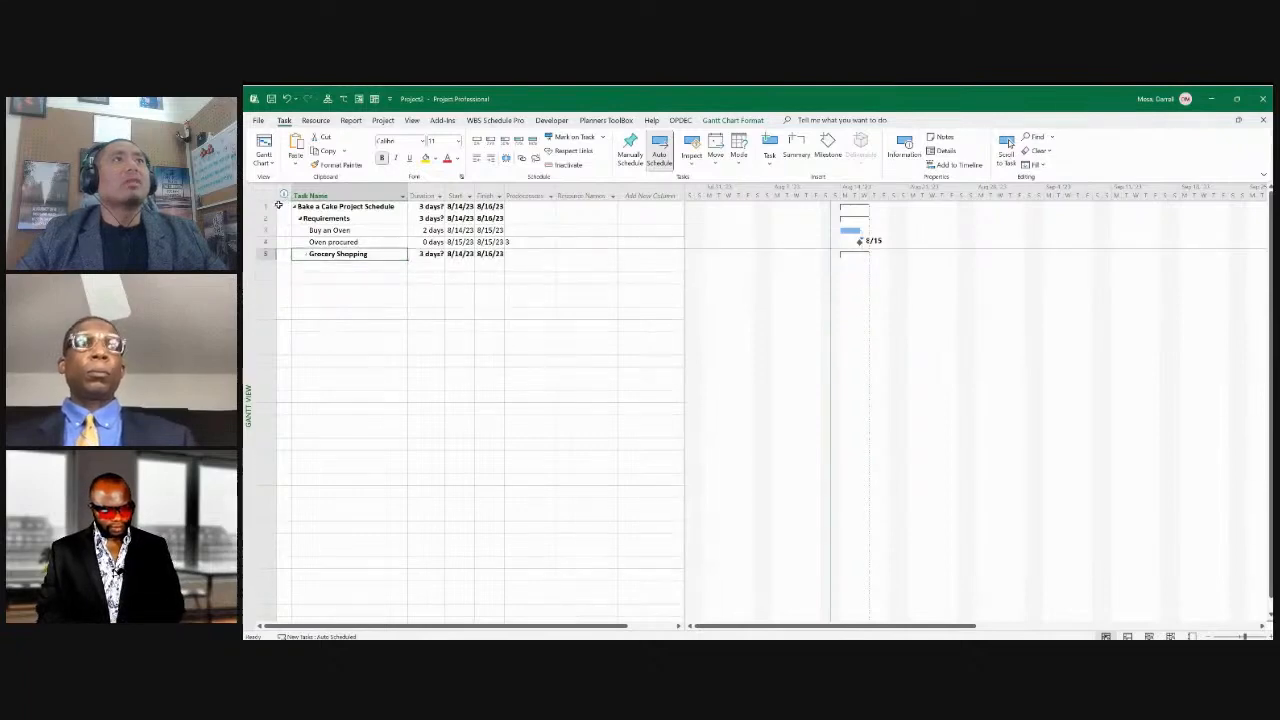
Add a task named "Planning" below Grocery Shopping and outdent it to the same level as Requirements
{"action": "key", "text": "Down"}
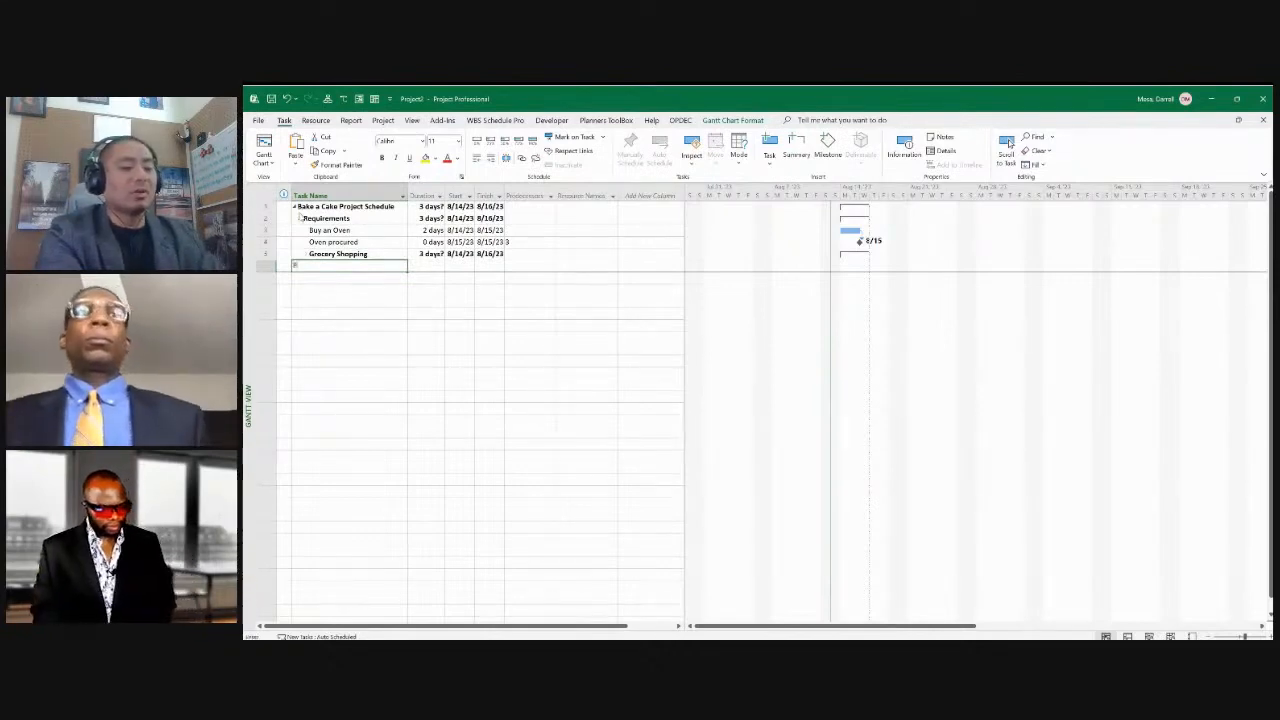
{"action": "type", "text": "Planning"}
{"action": "key", "text": "Return"}
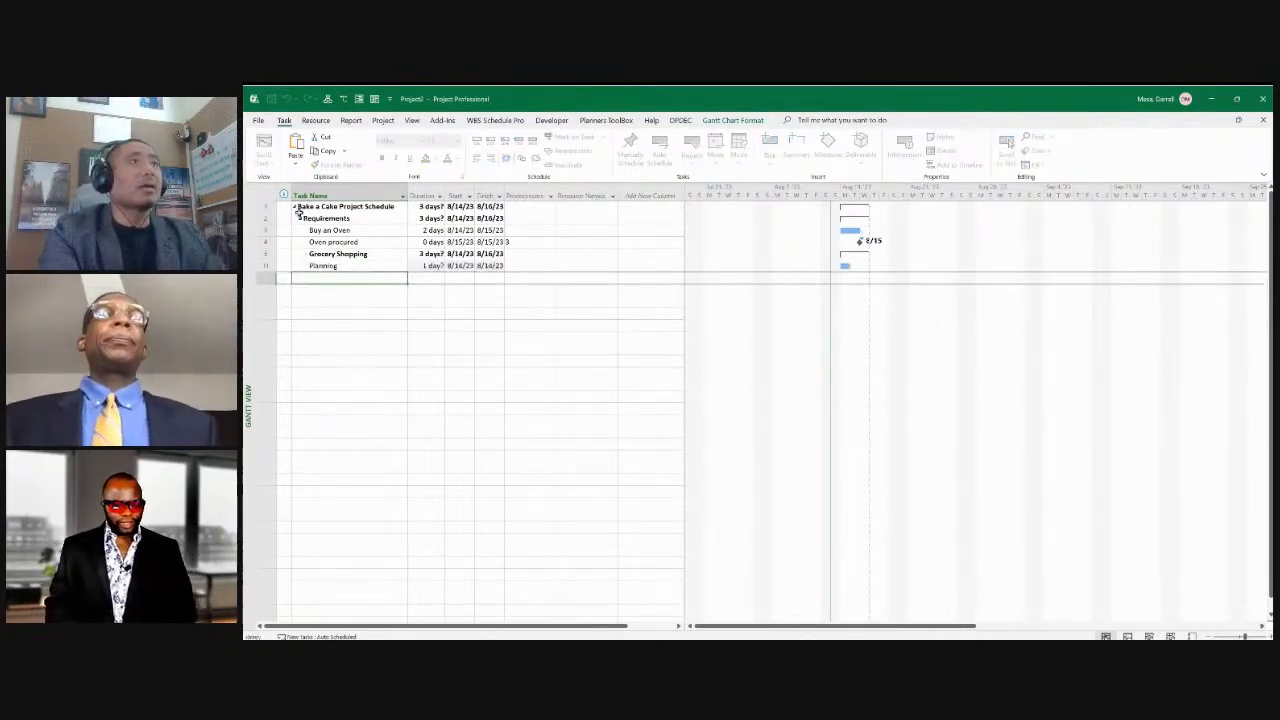
{"action": "key", "text": "Up"}
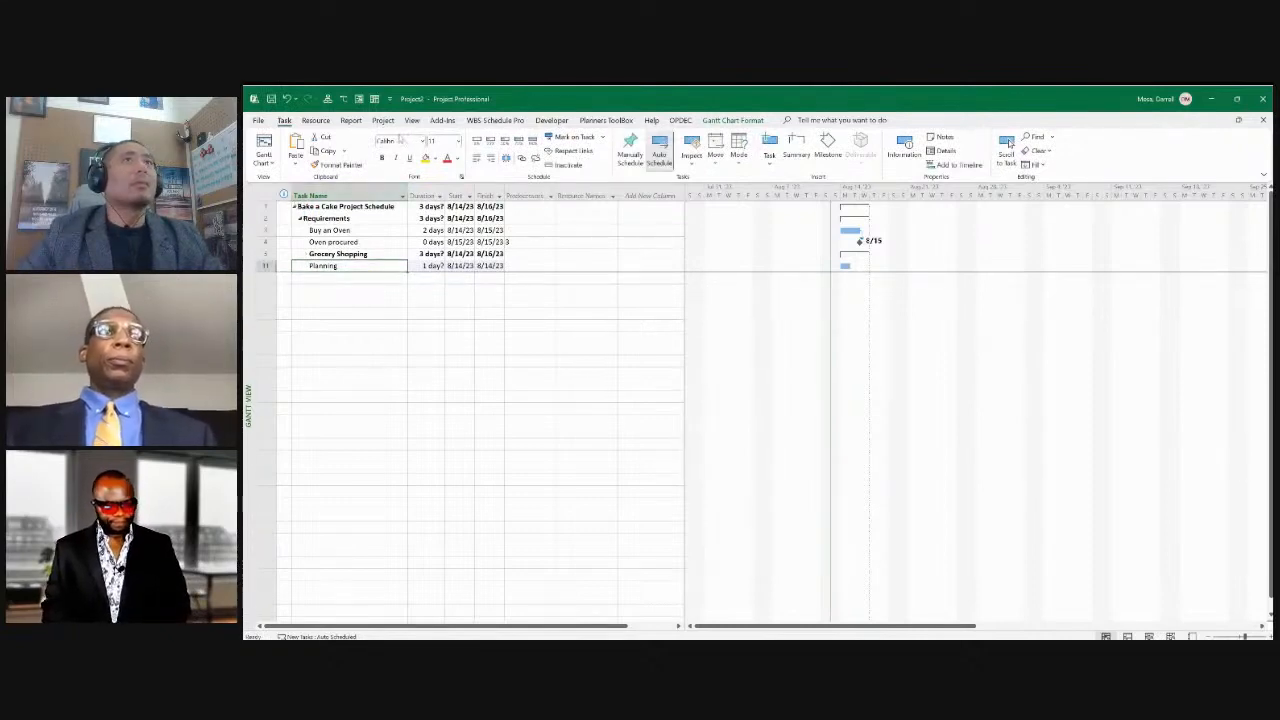
{"action": "left_click", "coordinate": [477, 158]}
Add a task named "Execution" below Planning
{"action": "key", "text": "Down"}
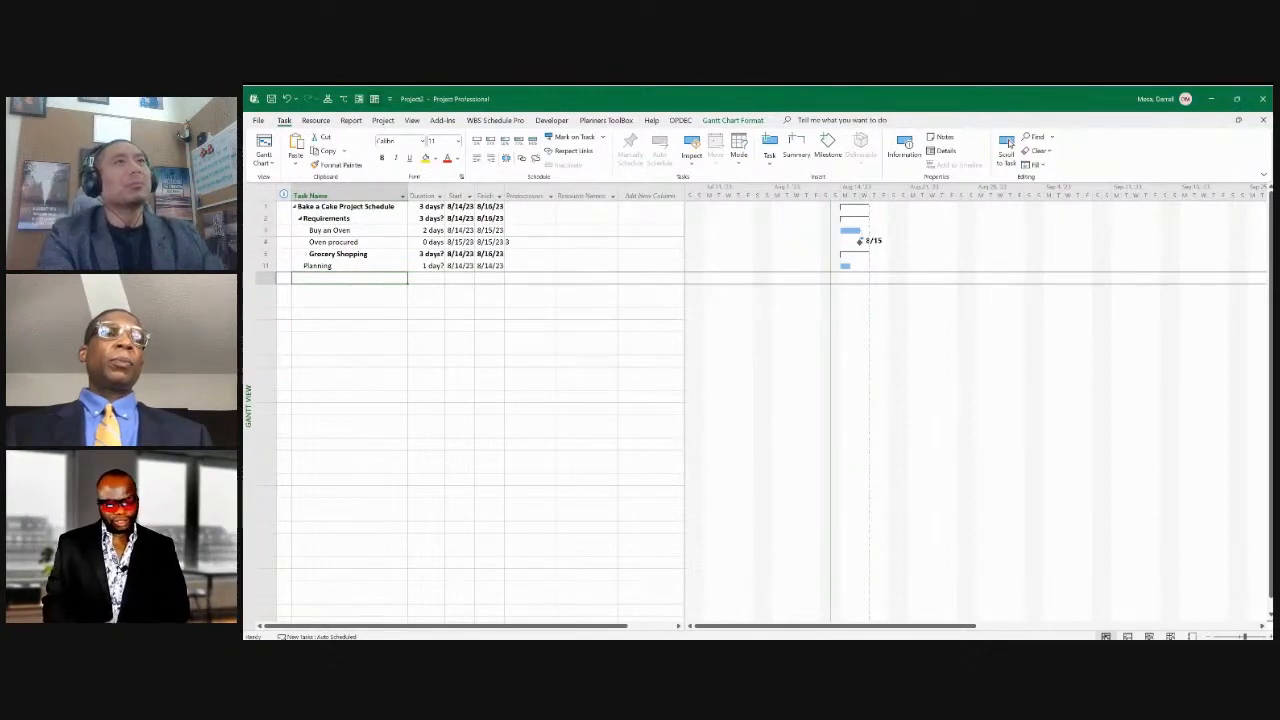
{"action": "type", "text": "Execu"}
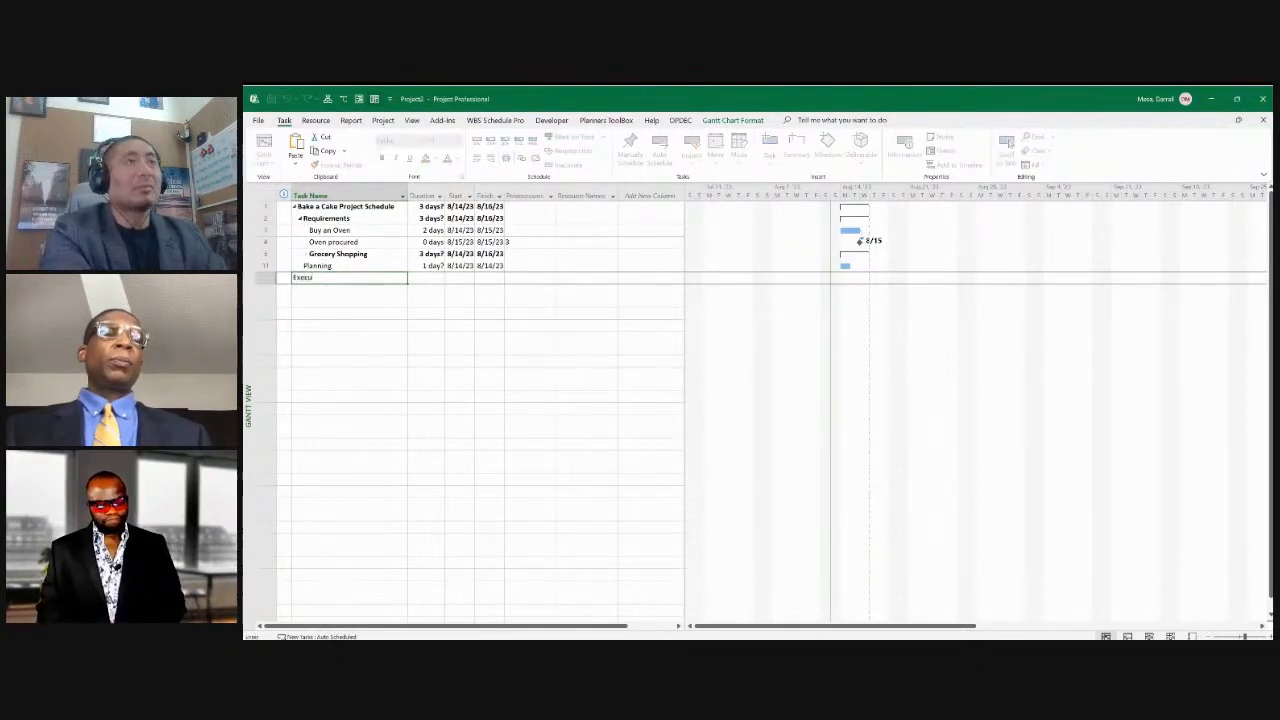
{"action": "type", "text": "tion"}
{"action": "key", "text": "Return"}
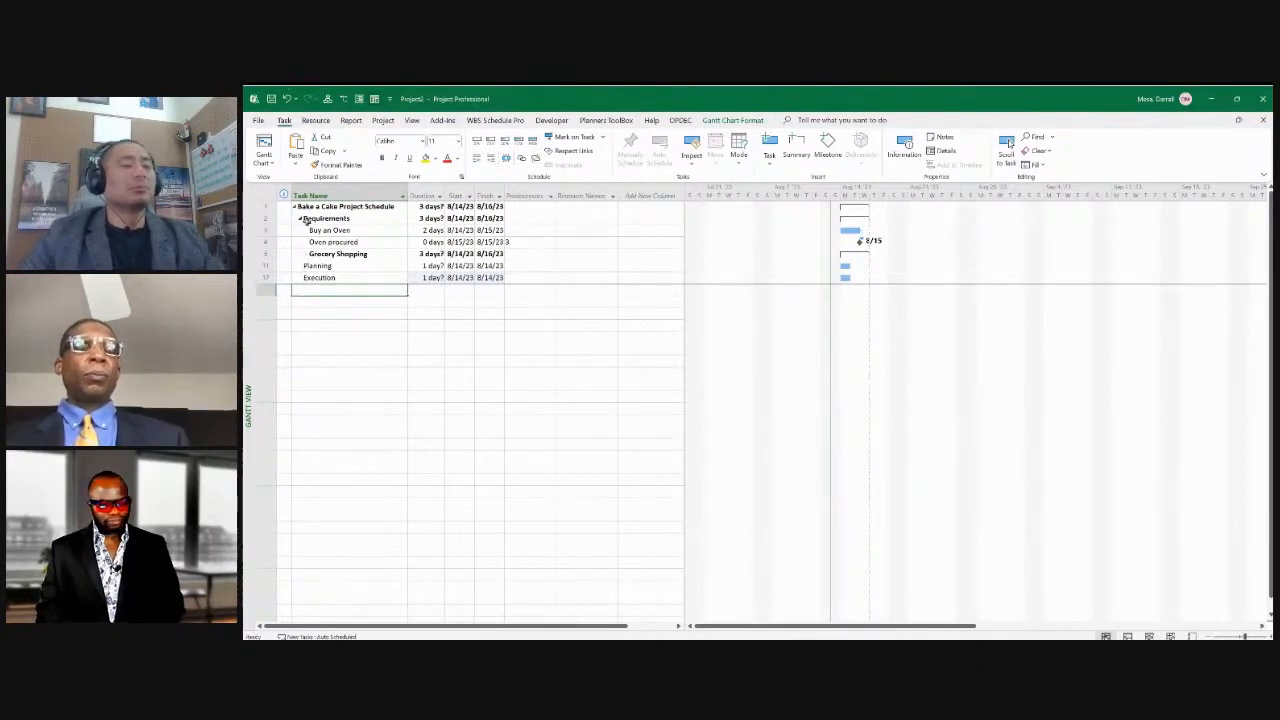
Add a task named "Mix Ingredients" below Execution
{"action": "type", "text": "Mix in"}
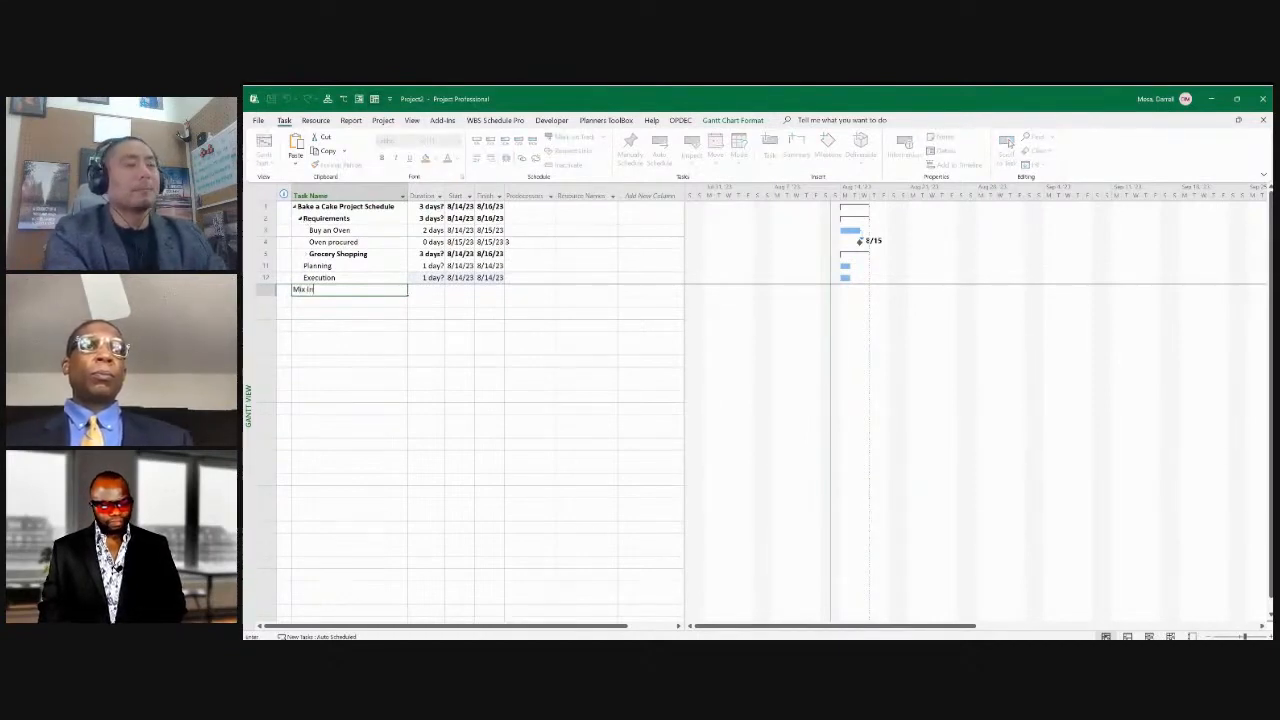
{"action": "type", "text": "gredie"}
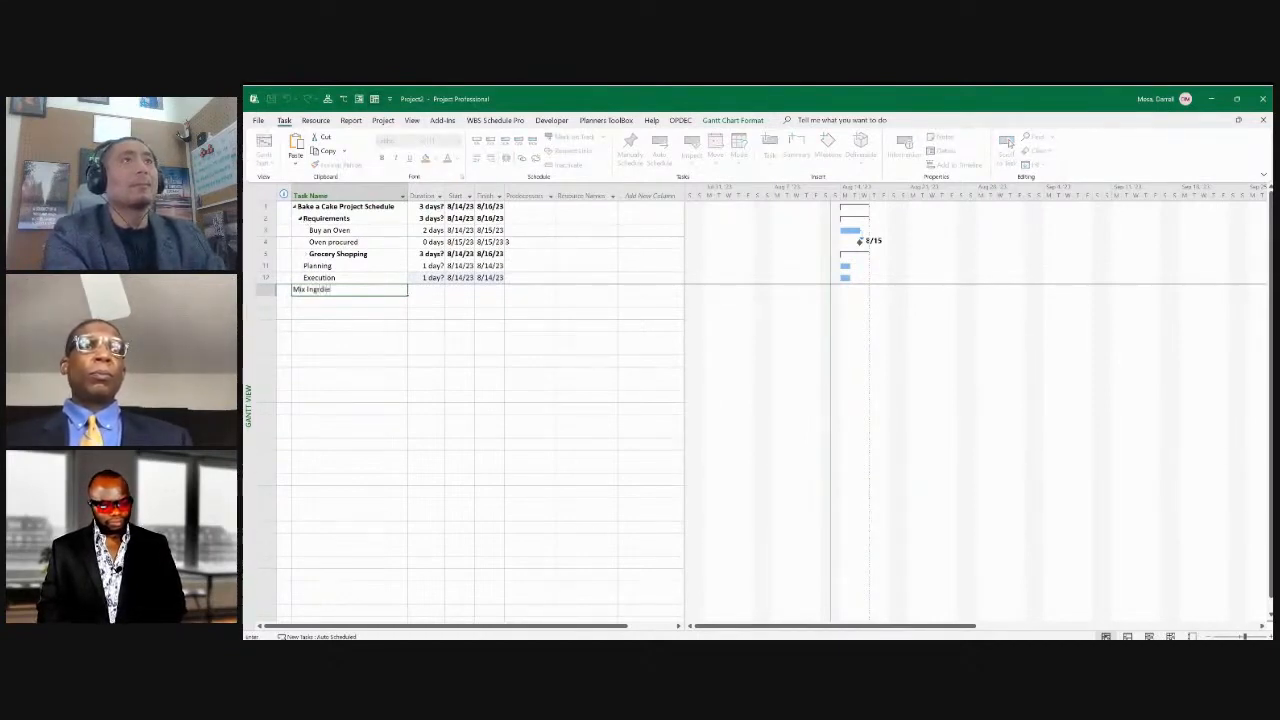
{"action": "key", "text": "BackSpace"}
{"action": "key", "text": "BackSpace"}
{"action": "key", "text": "BackSpace"}
{"action": "key", "text": "BackSpace"}
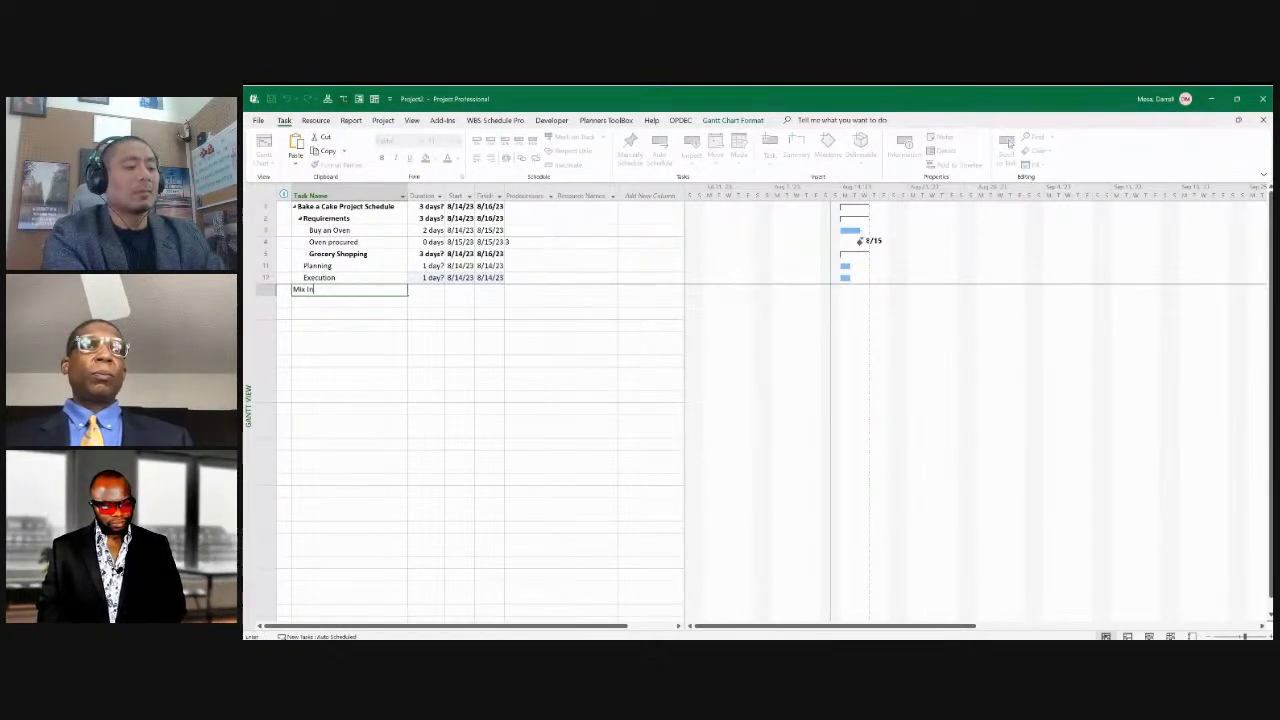
{"action": "type", "text": "gredi"}
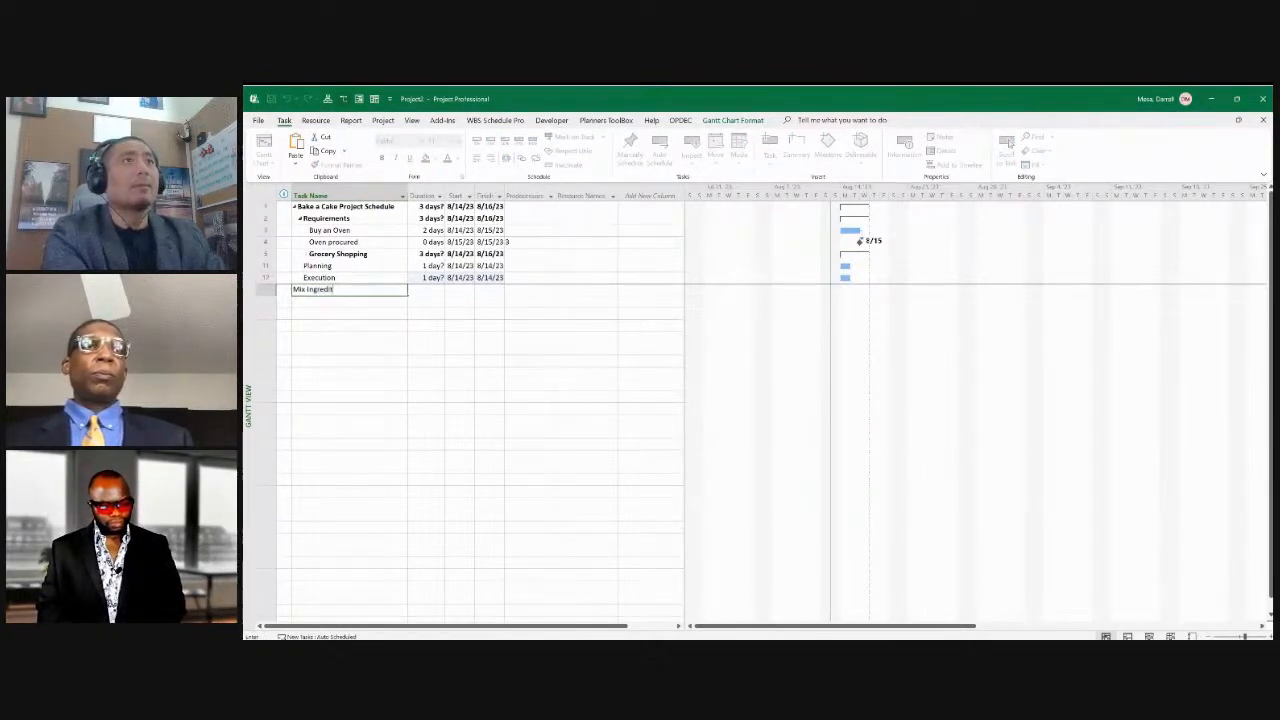
{"action": "type", "text": "ents"}
{"action": "key", "text": "Return"}
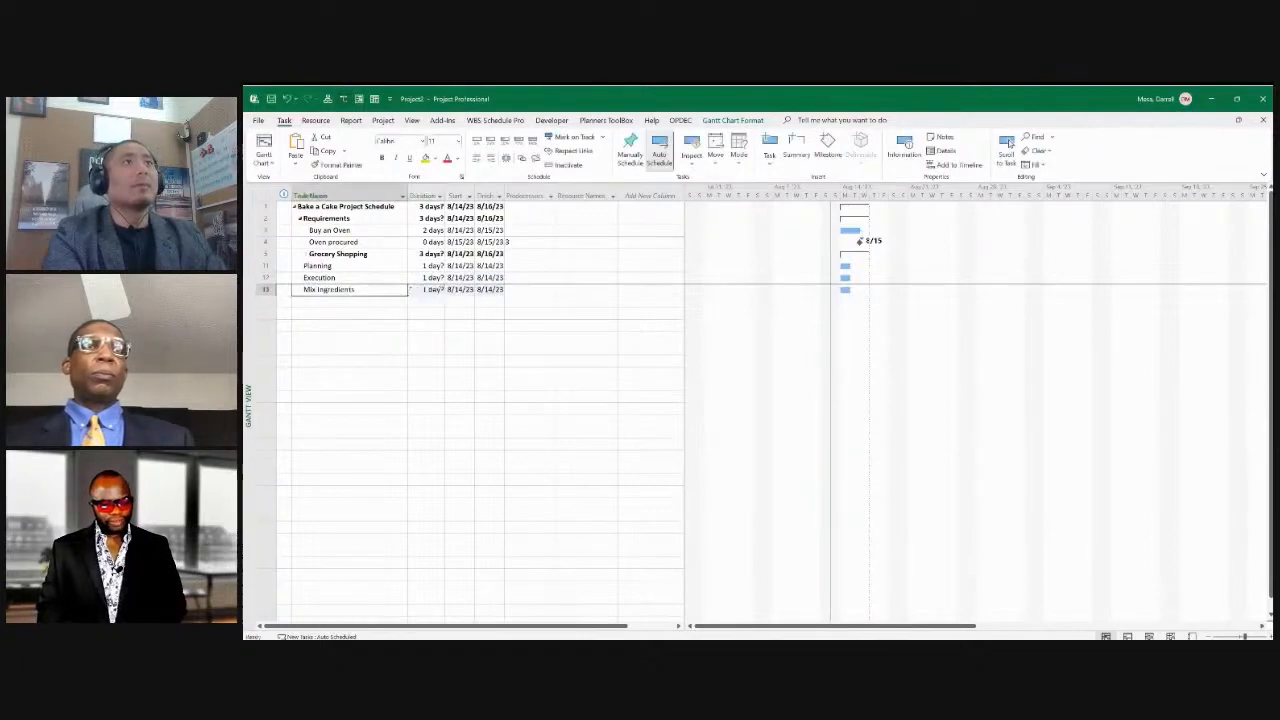
Add a task named "Prep Oven" below Mix Ingredients, correcting its spelling
{"action": "type", "text": "Prep Over"}
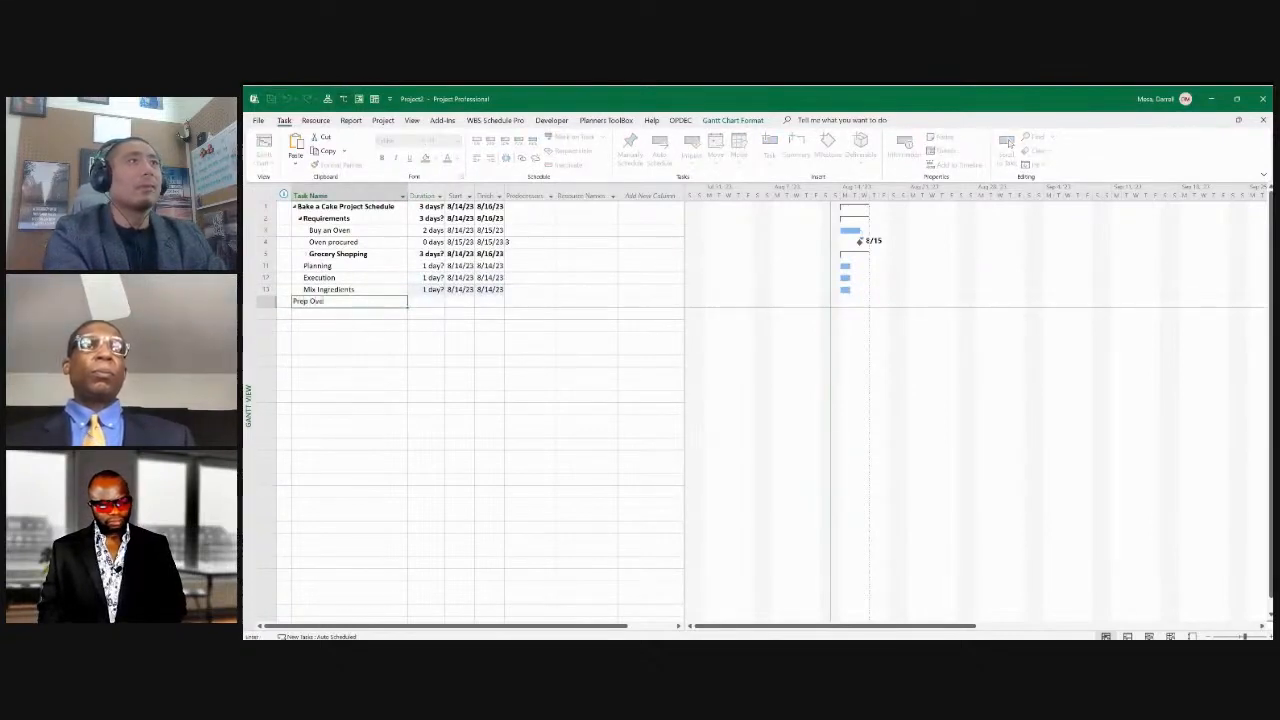
{"action": "key", "text": "Return"}
{"action": "key", "text": "Return"}
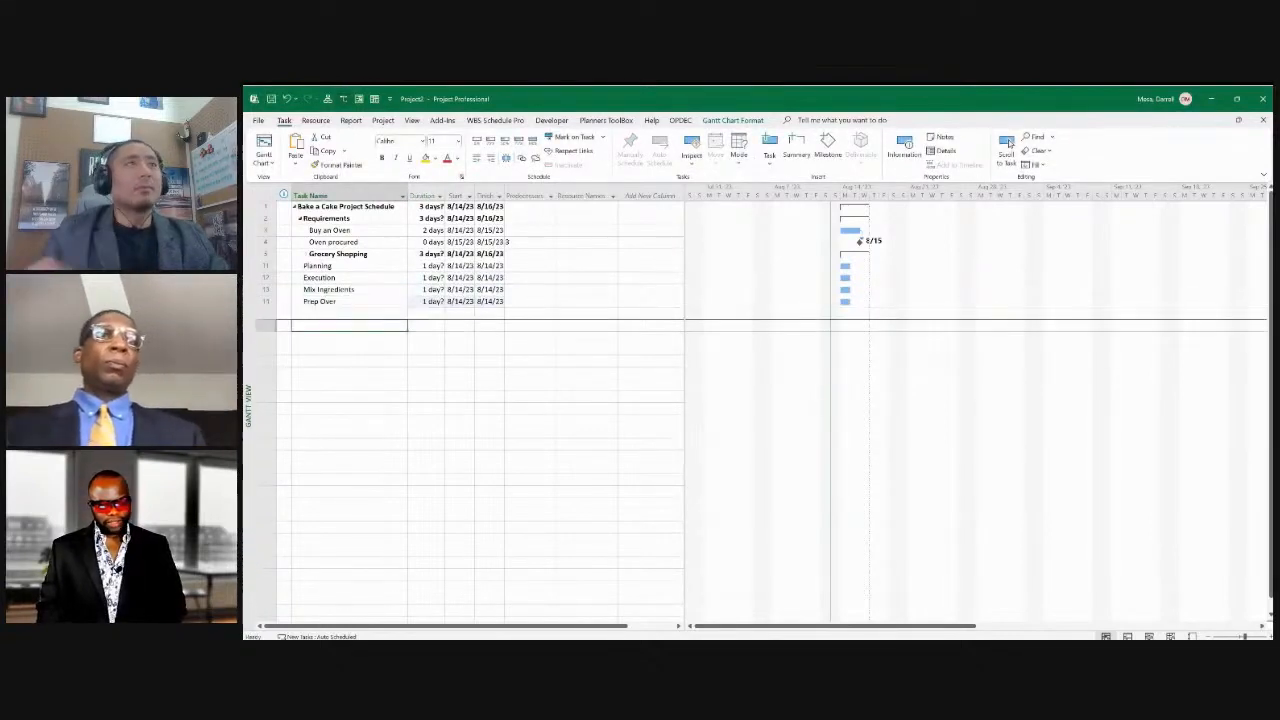
{"action": "key", "text": "Up"}
{"action": "key", "text": "Up"}
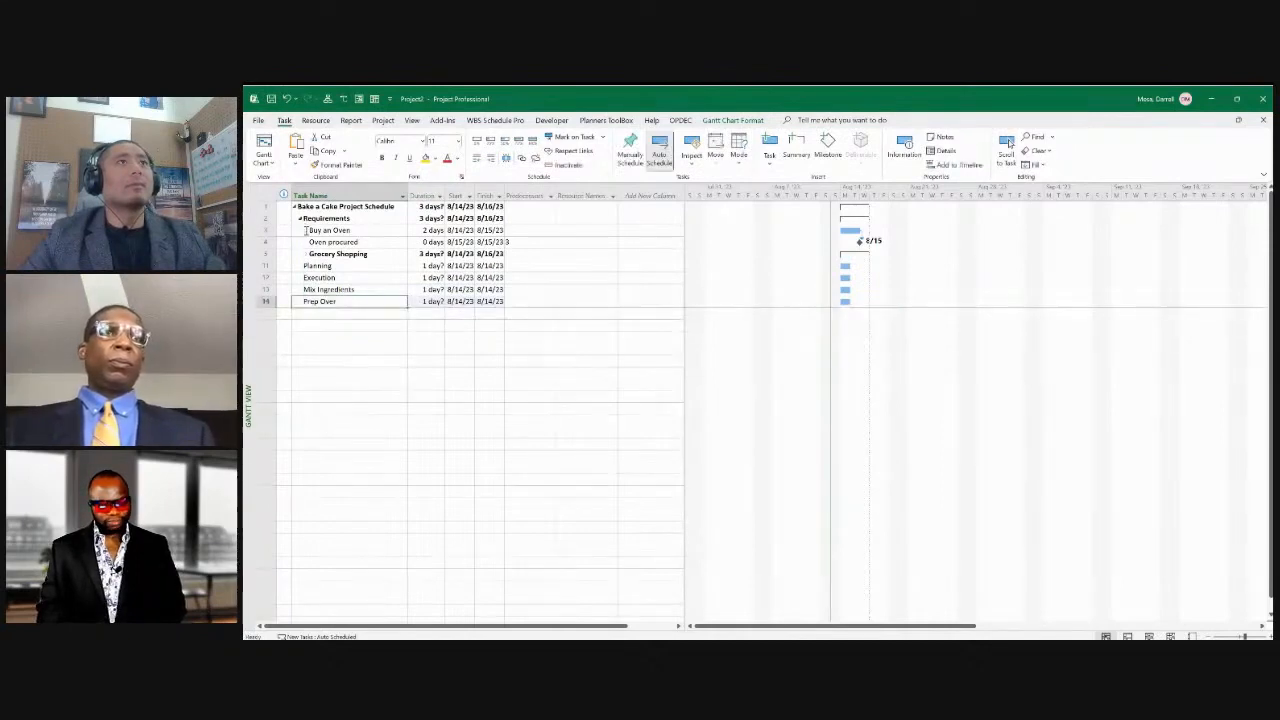
{"action": "key", "text": "F2"}
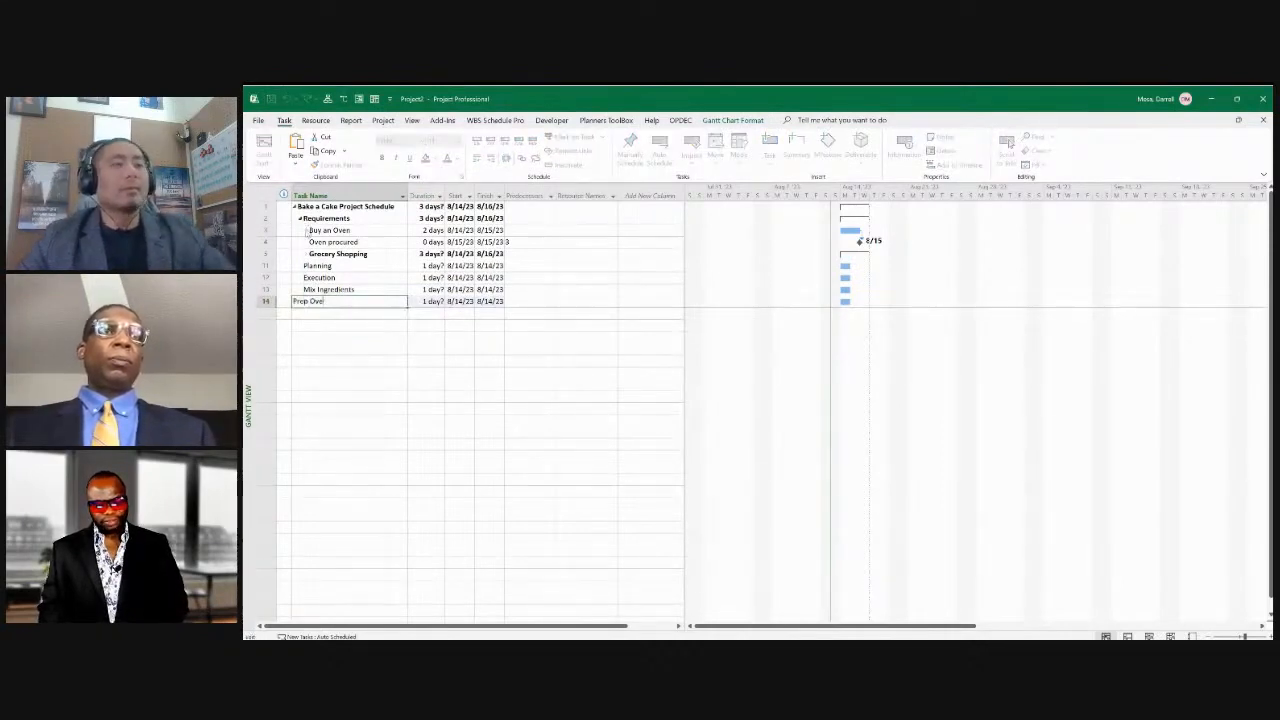
{"action": "key", "text": "Return"}
Add a task named "Put mix in the over" below Prep Oven
{"action": "type", "text": "Mix"}
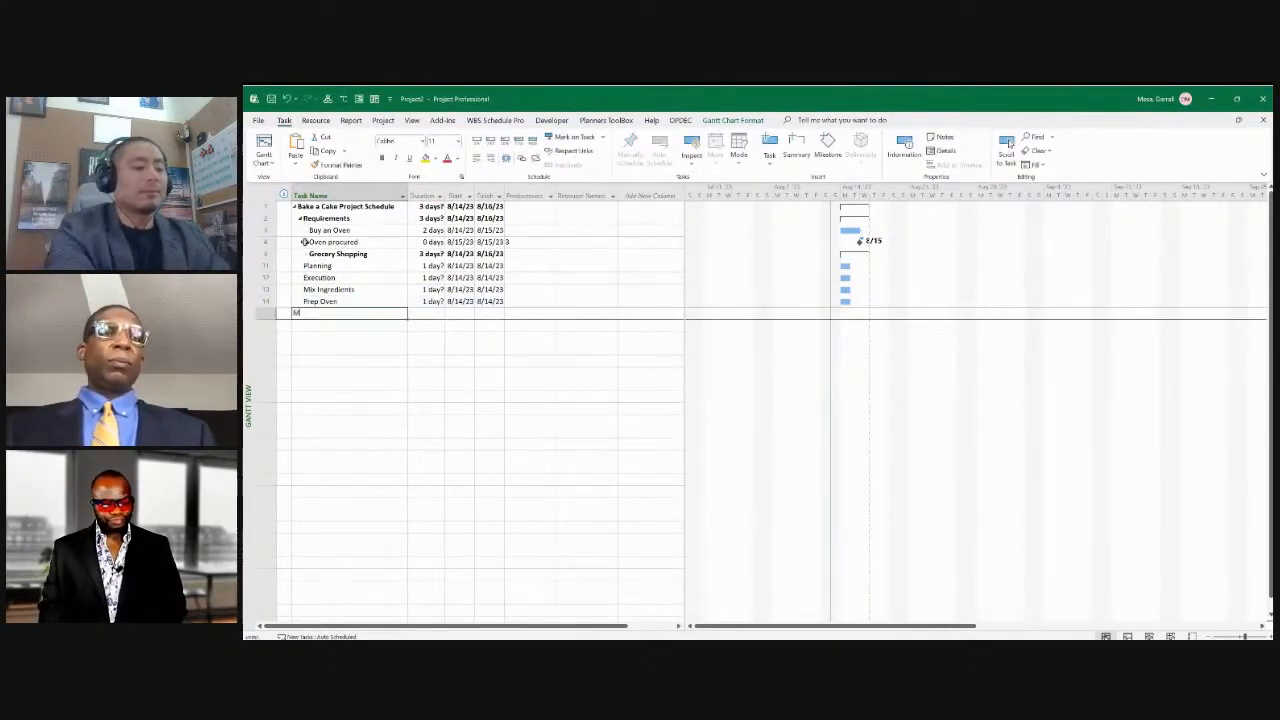
{"action": "key", "text": "BackSpace"}
{"action": "key", "text": "BackSpace"}
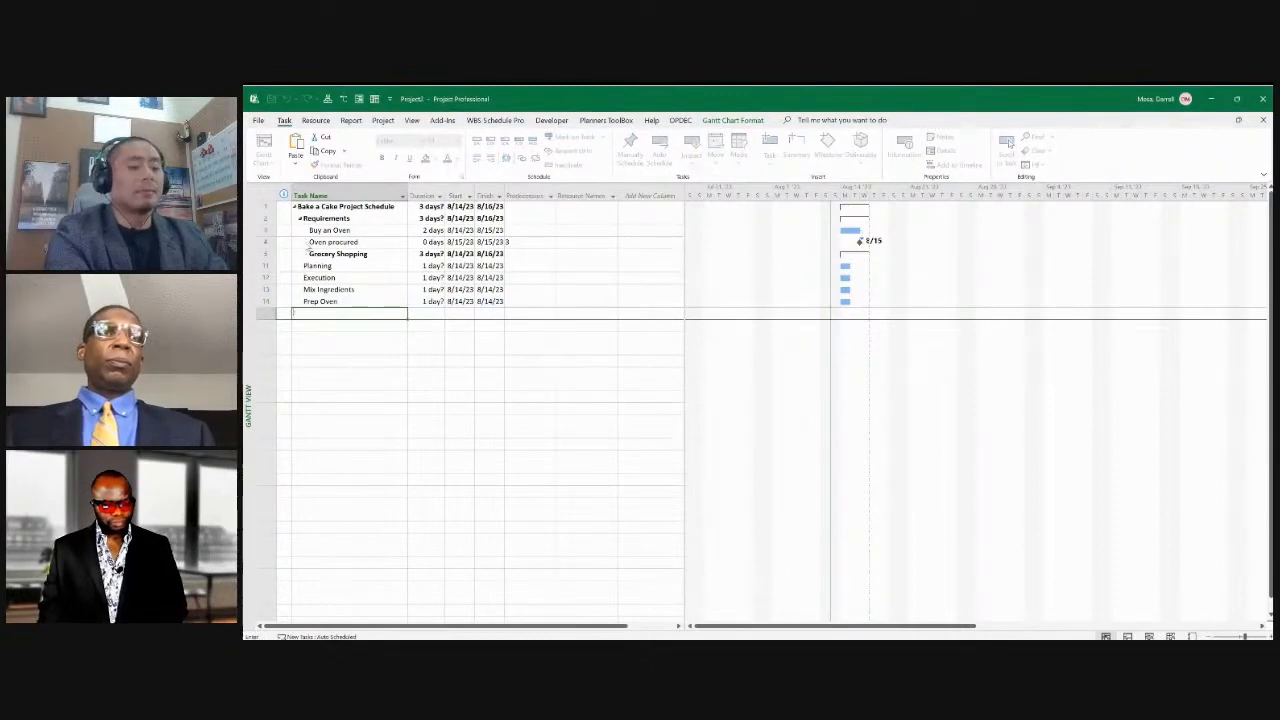
{"action": "type", "text": "Put mix"}
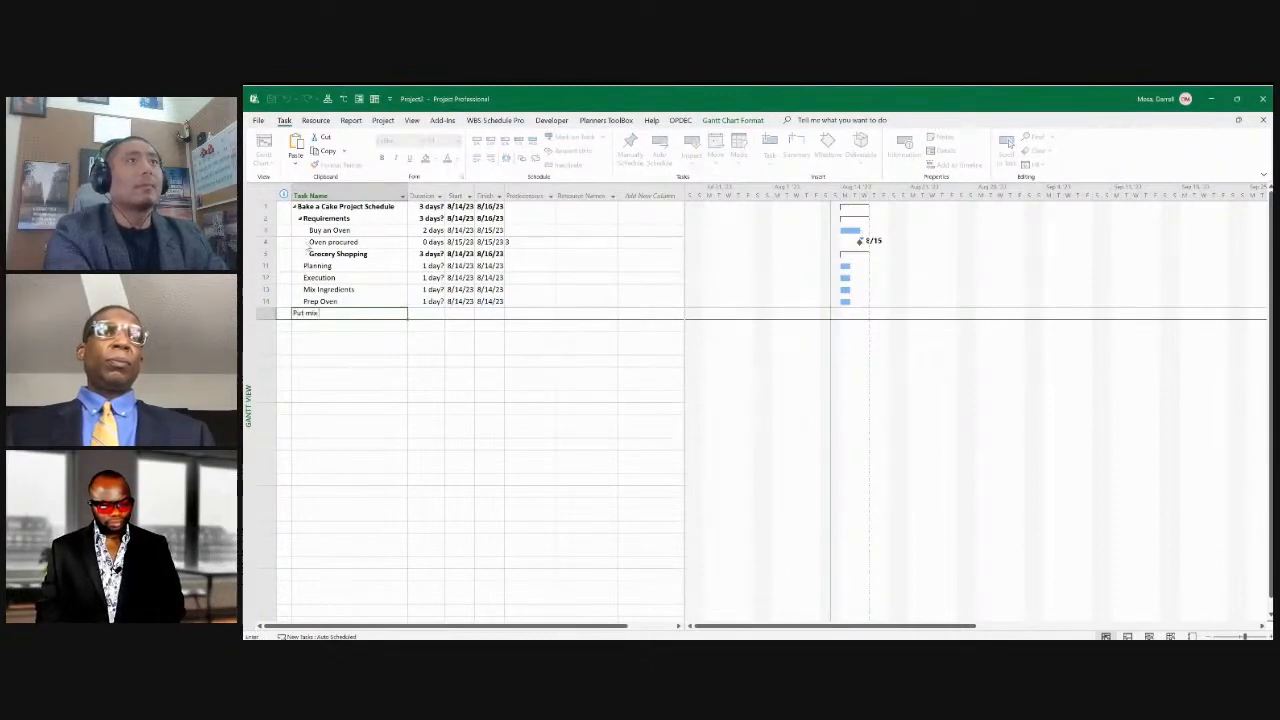
{"action": "type", "text": " in the oven"}
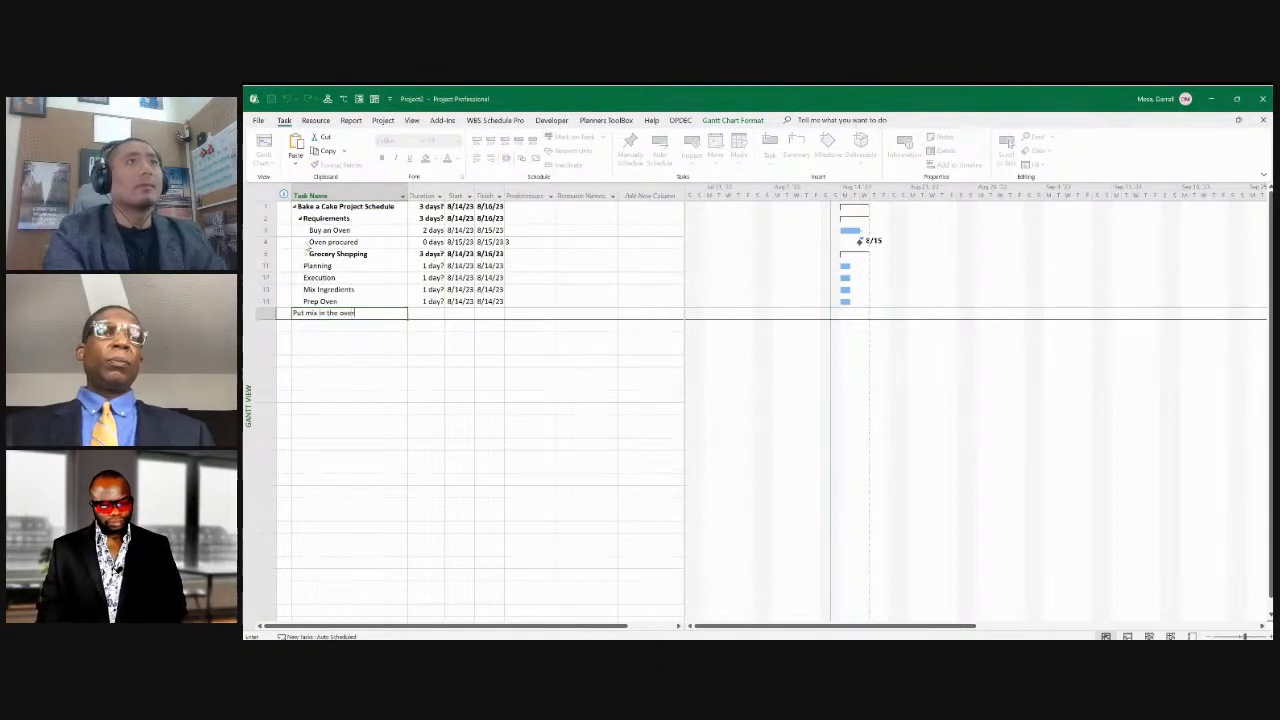
{"action": "key", "text": "Return"}
Add a "Bake Cake" task at the end of the list and indent Mix Ingredients through Bake Cake under Execution
{"action": "type", "text": "Ba"}
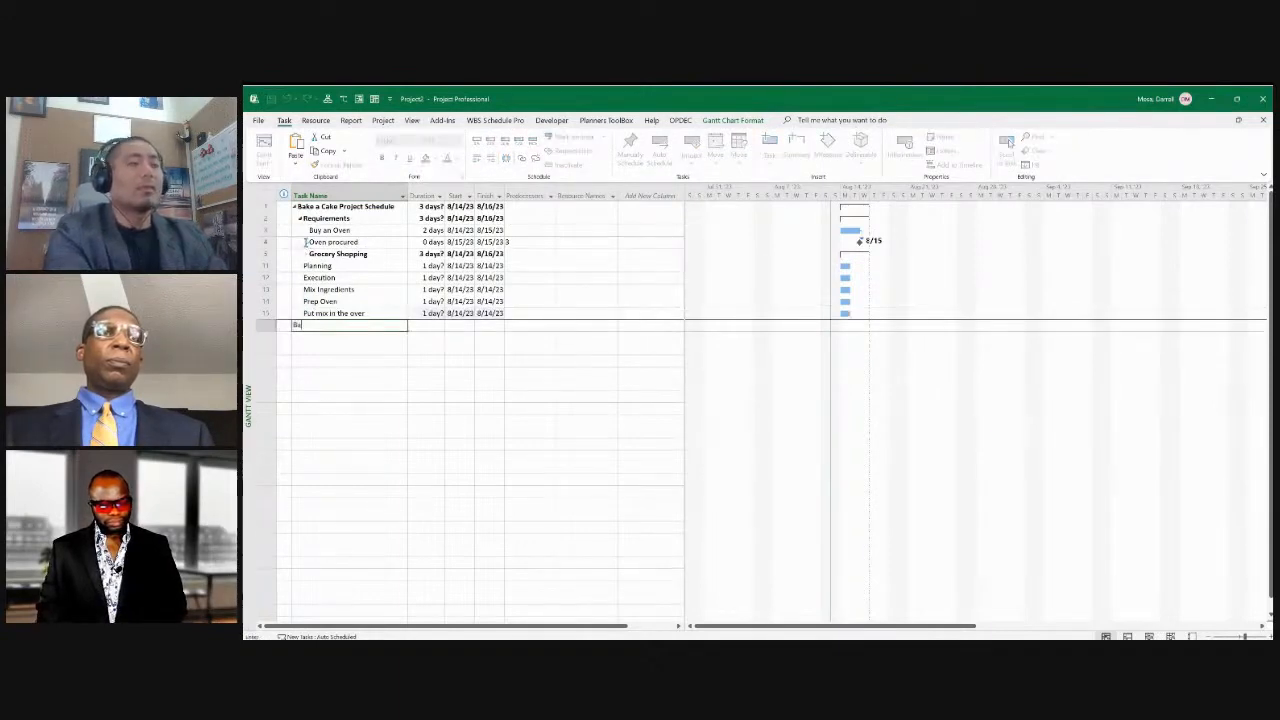
{"action": "type", "text": "ke"}
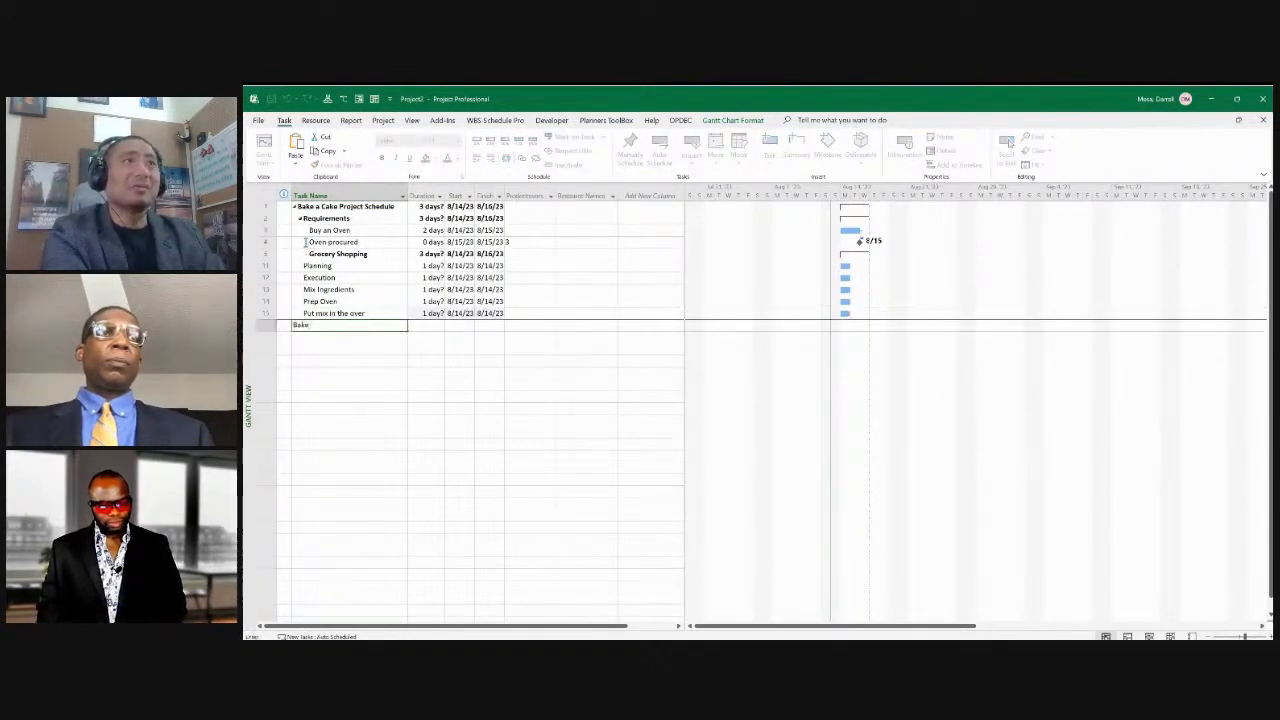
{"action": "type", "text": " Cake"}
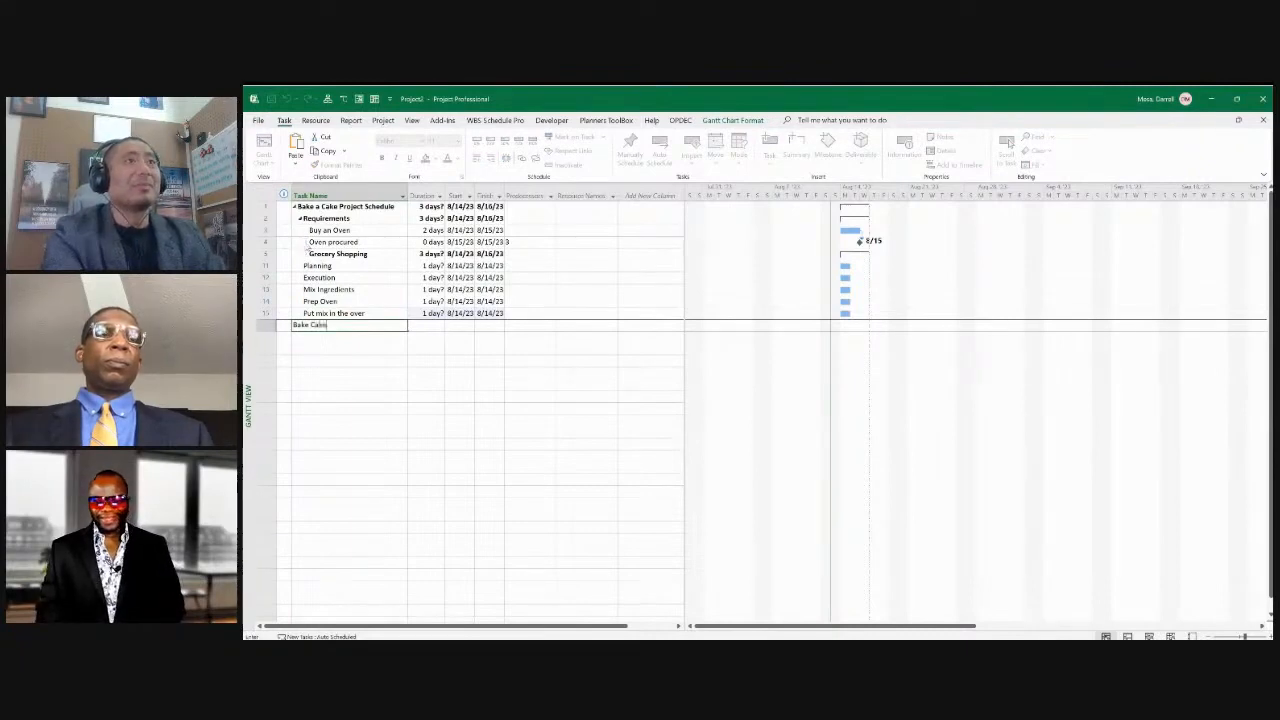
{"action": "key", "text": "Tab"}
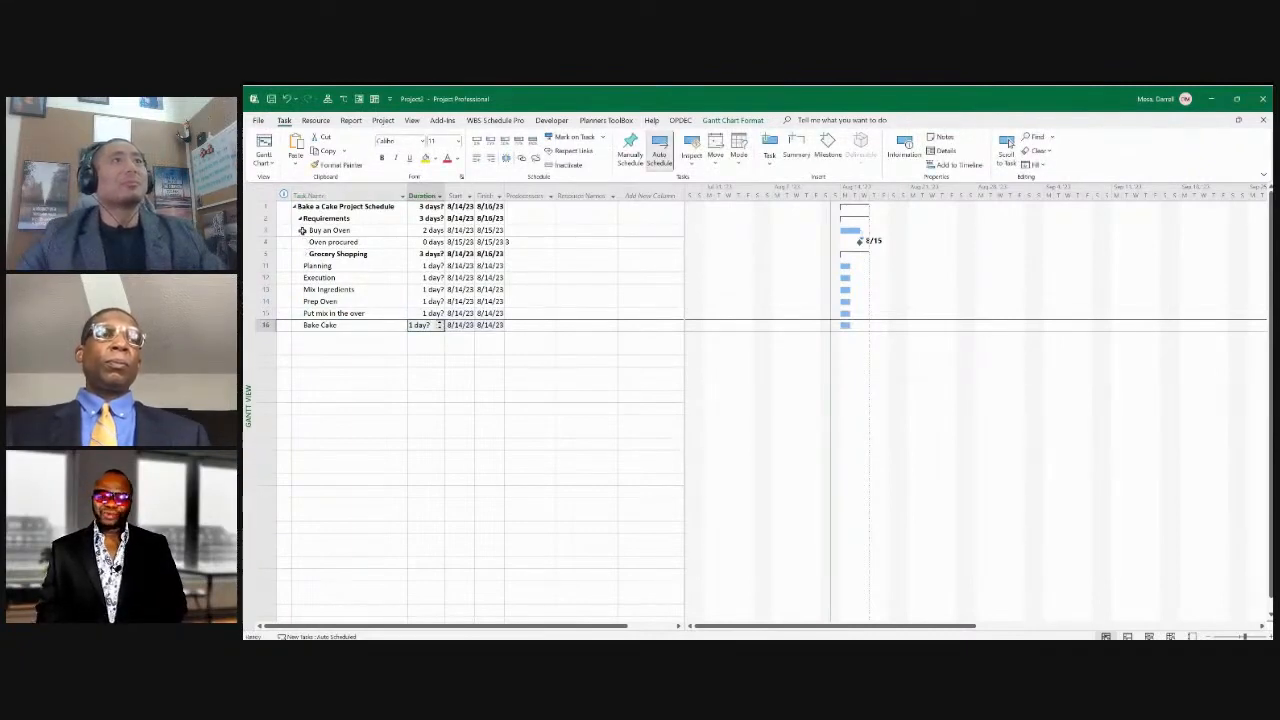
{"action": "left_click_drag", "start_coordinate": [266, 289], "coordinate": [266, 325]}
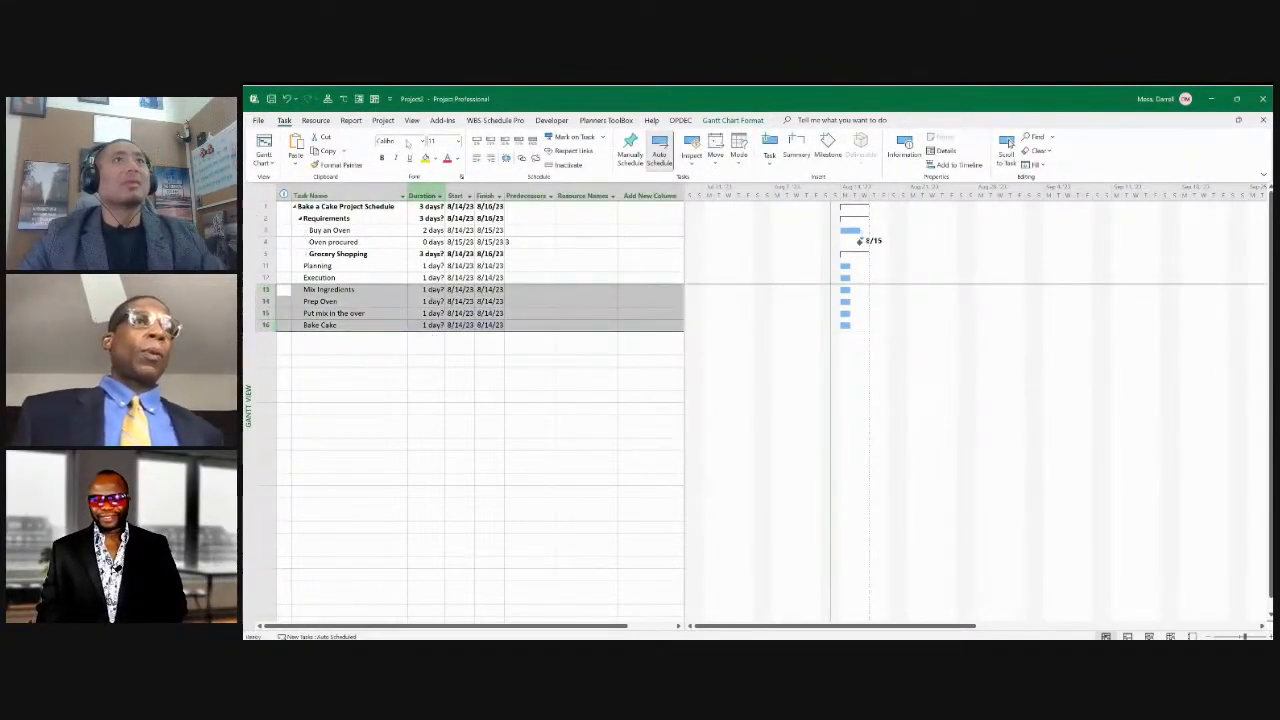
{"action": "left_click", "coordinate": [491, 159]}
Correct the misspelled task name above Bake Cake to "Put mix in the oven"
{"action": "left_click", "coordinate": [370, 314]}
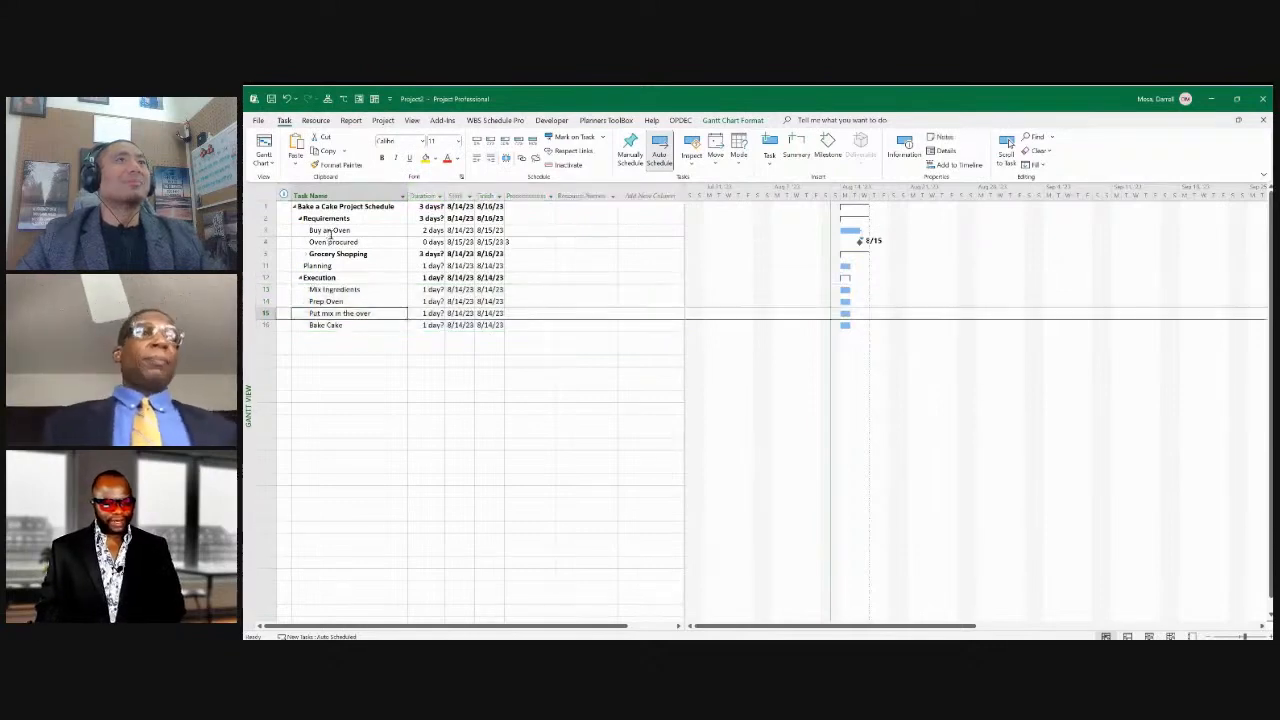
{"action": "left_click", "coordinate": [372, 313]}
{"action": "key", "text": "BackSpace"}
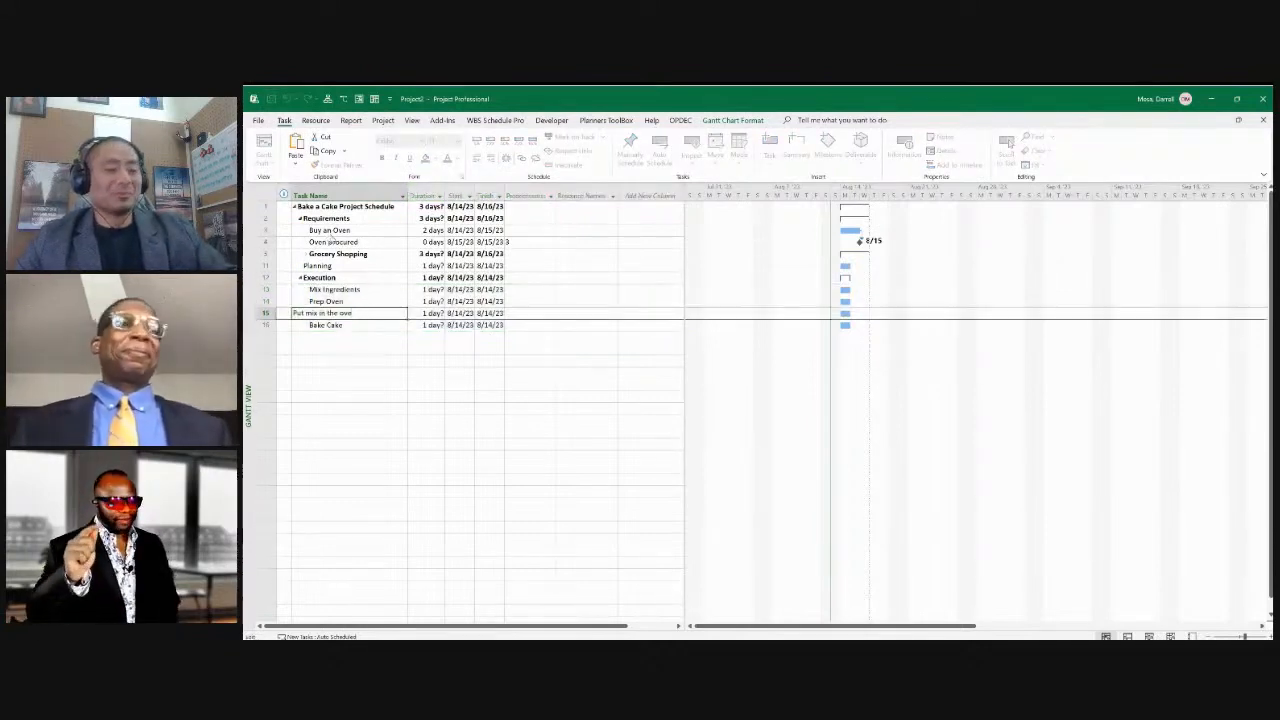
{"action": "type", "text": "n"}
{"action": "left_click", "coordinate": [331, 373]}
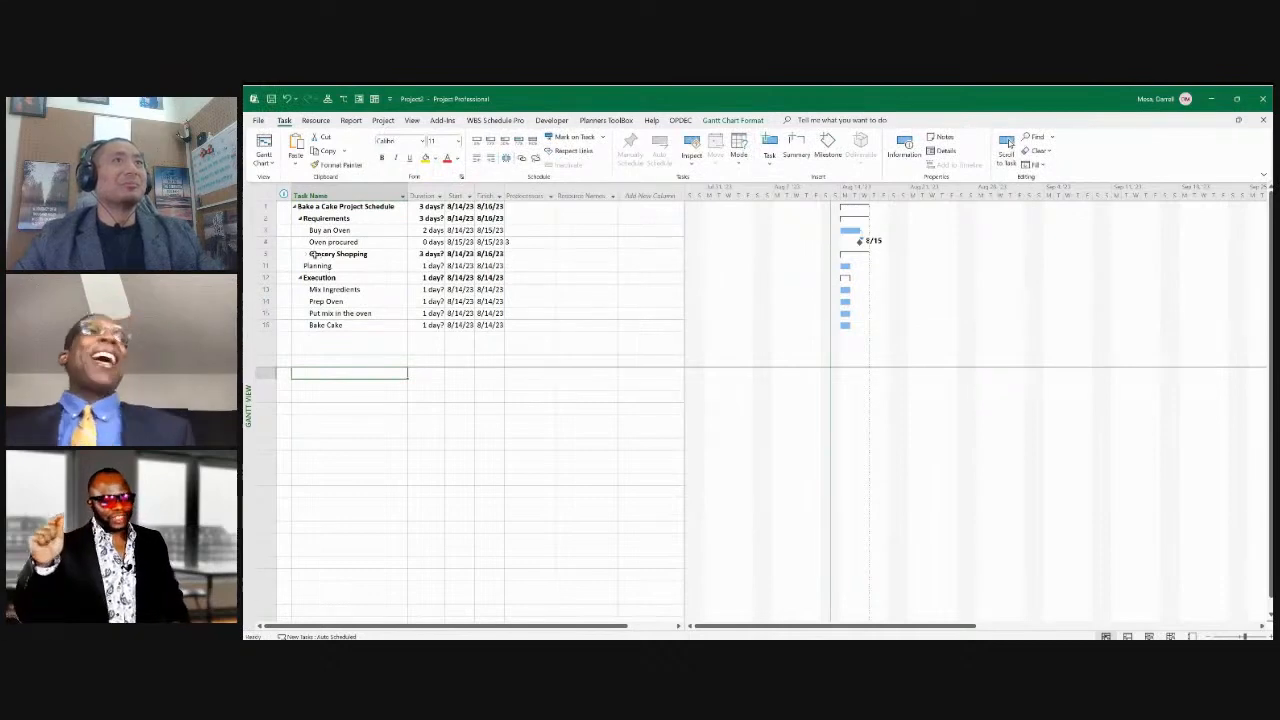
Add two tasks named "Check on Cake" and "Cake Baked" below Bake Cake
{"action": "key", "text": "Up"}
{"action": "key", "text": "Up"}
{"action": "key", "text": "Up"}
{"action": "key", "text": "Up"}
{"action": "key", "text": "Up"}
{"action": "key", "text": "Down"}
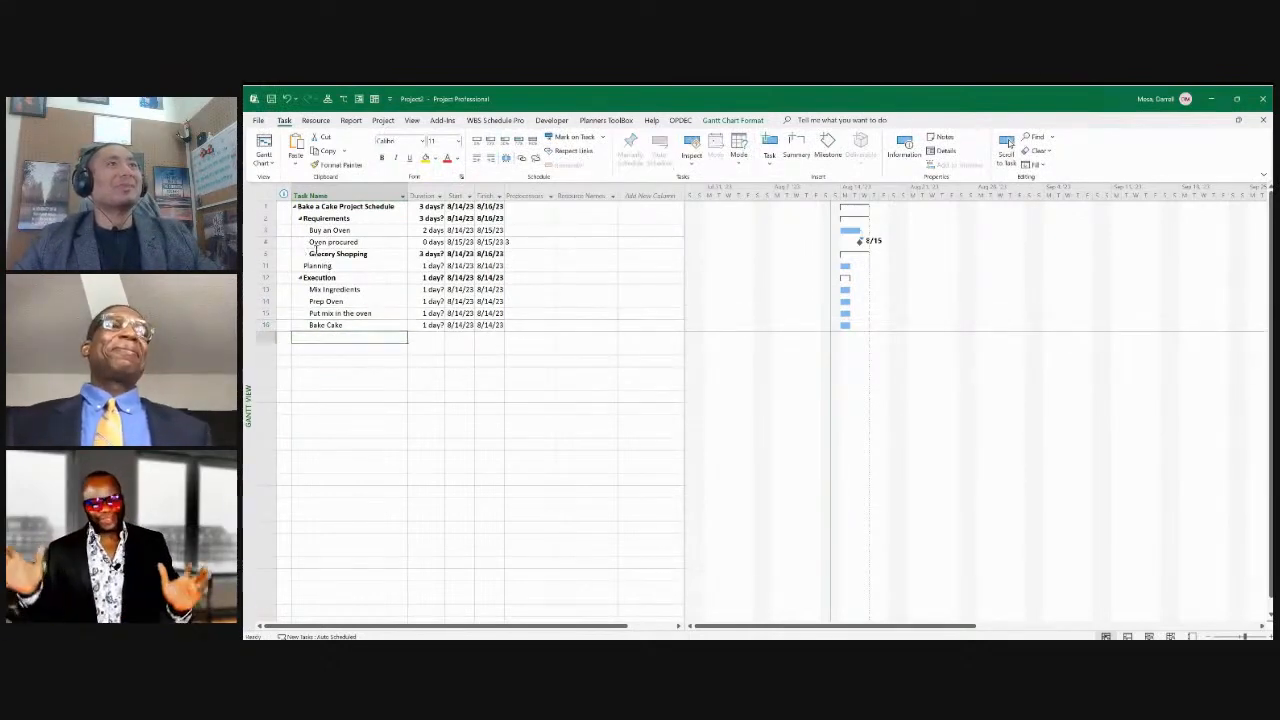
{"action": "key", "text": "Down"}
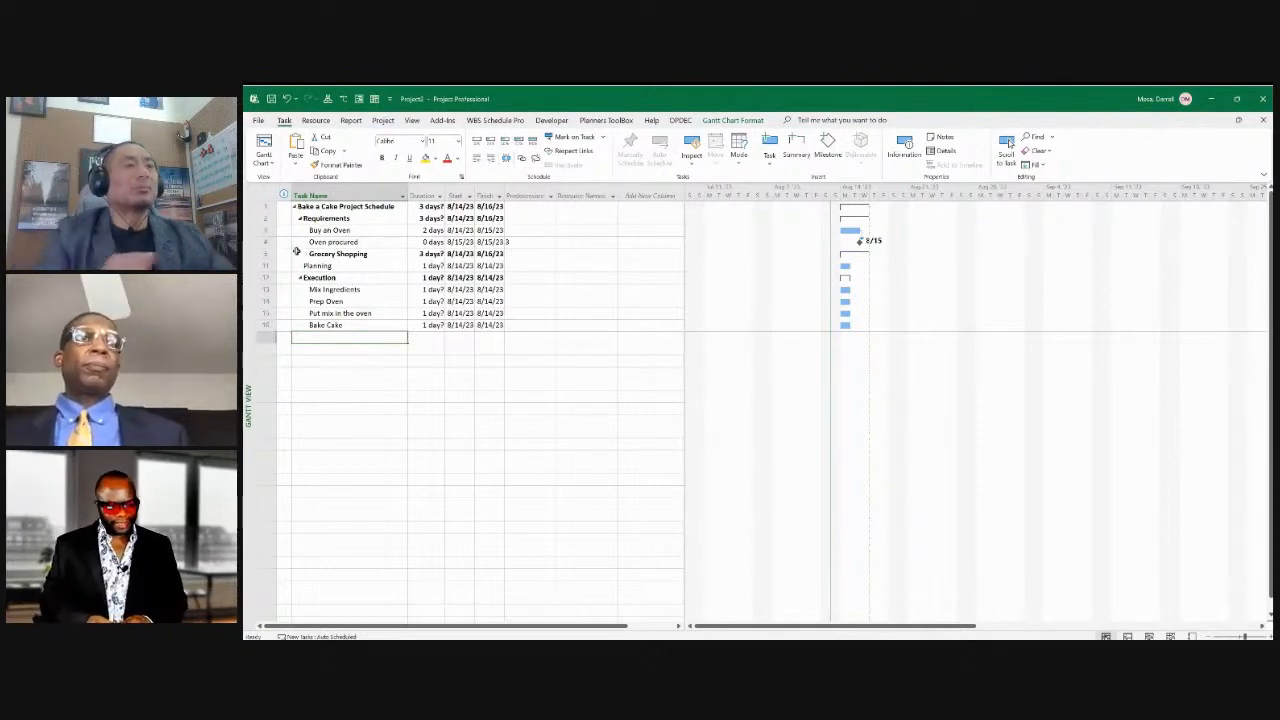
{"action": "type", "text": "Check on"}
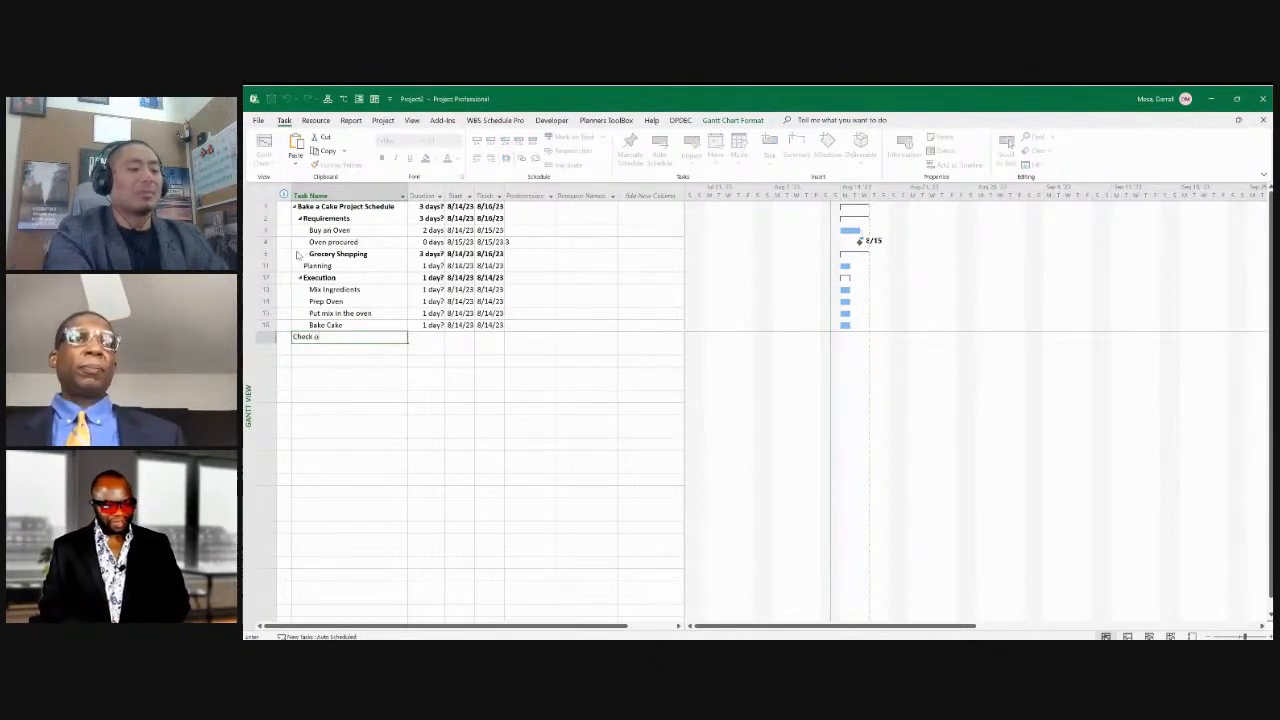
{"action": "type", "text": " Cake"}
{"action": "key", "text": "Return"}
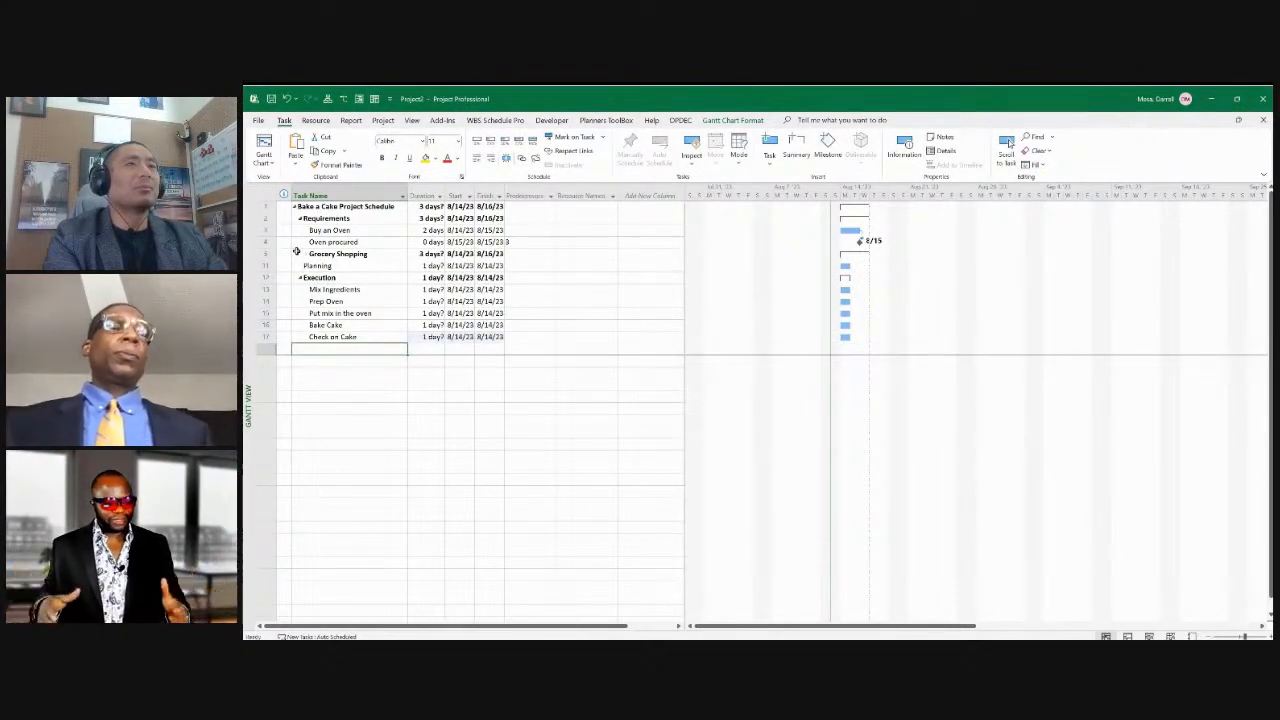
{"action": "type", "text": "Cake Baked"}
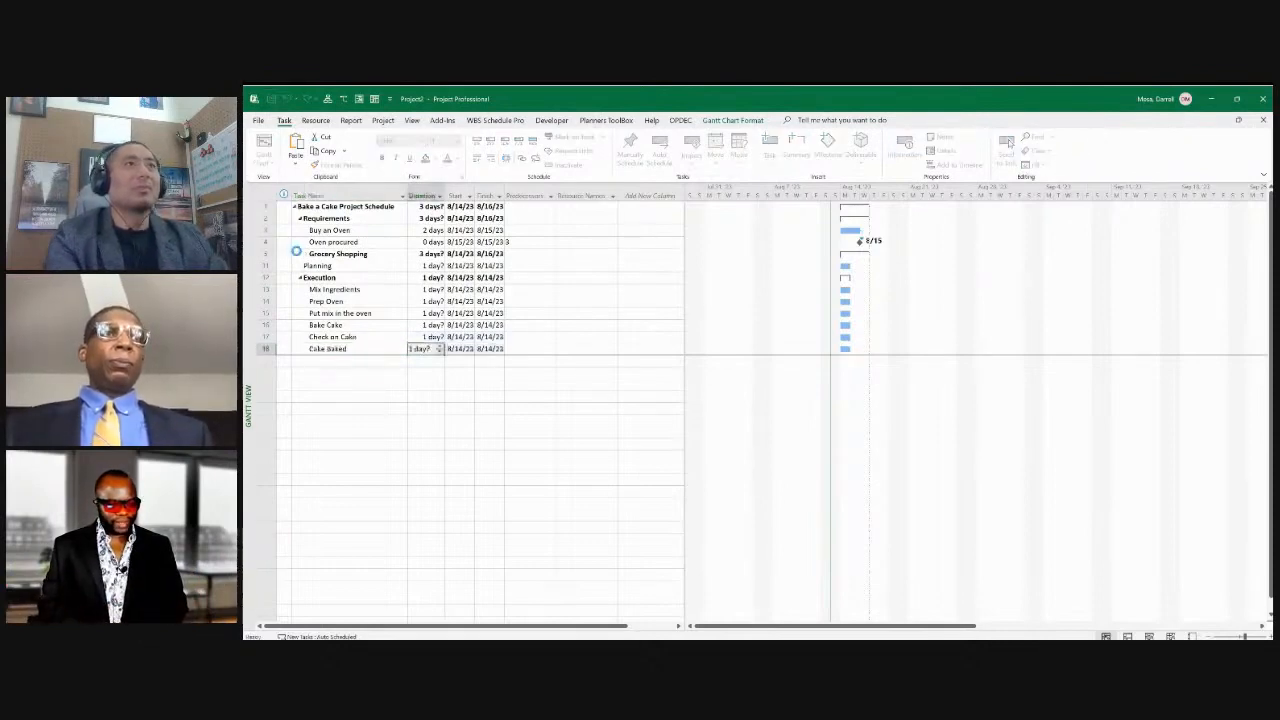
Set the duration of the Cake Baked task to 0 days to make it a milestone
{"action": "key", "text": "Left"}
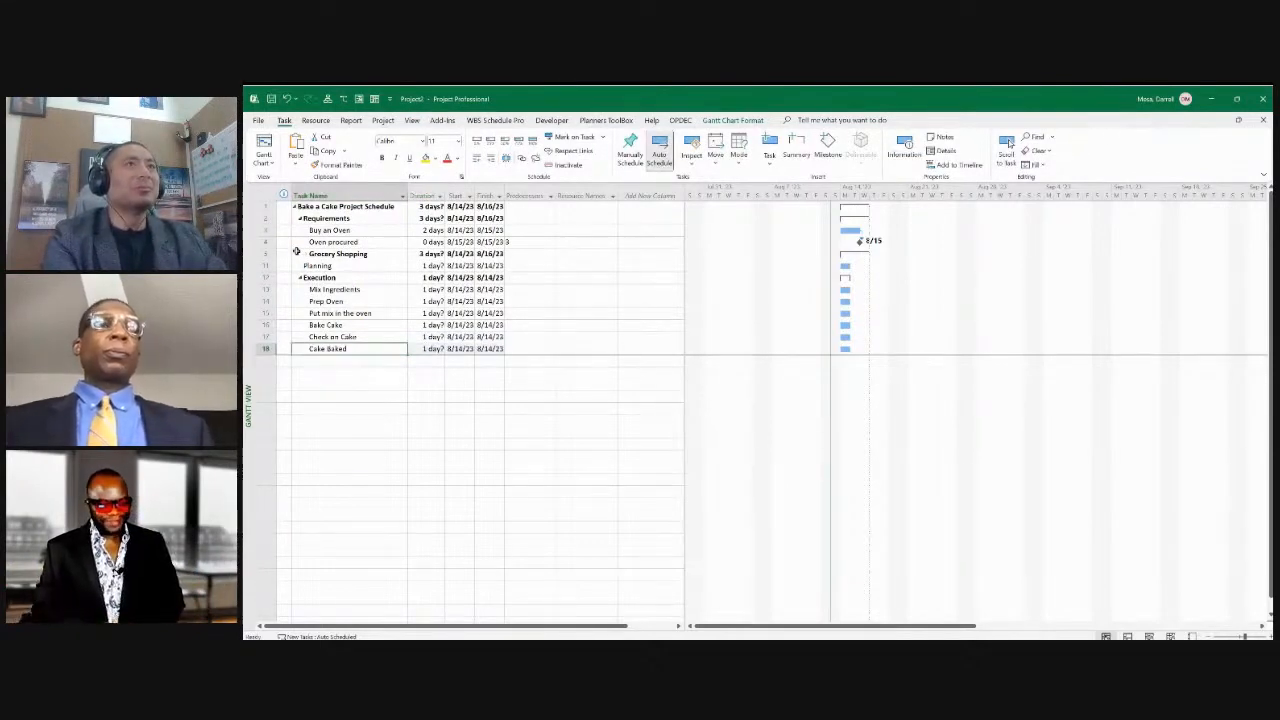
{"action": "key", "text": "Right"}
{"action": "type", "text": "0"}
{"action": "key", "text": "Tab"}
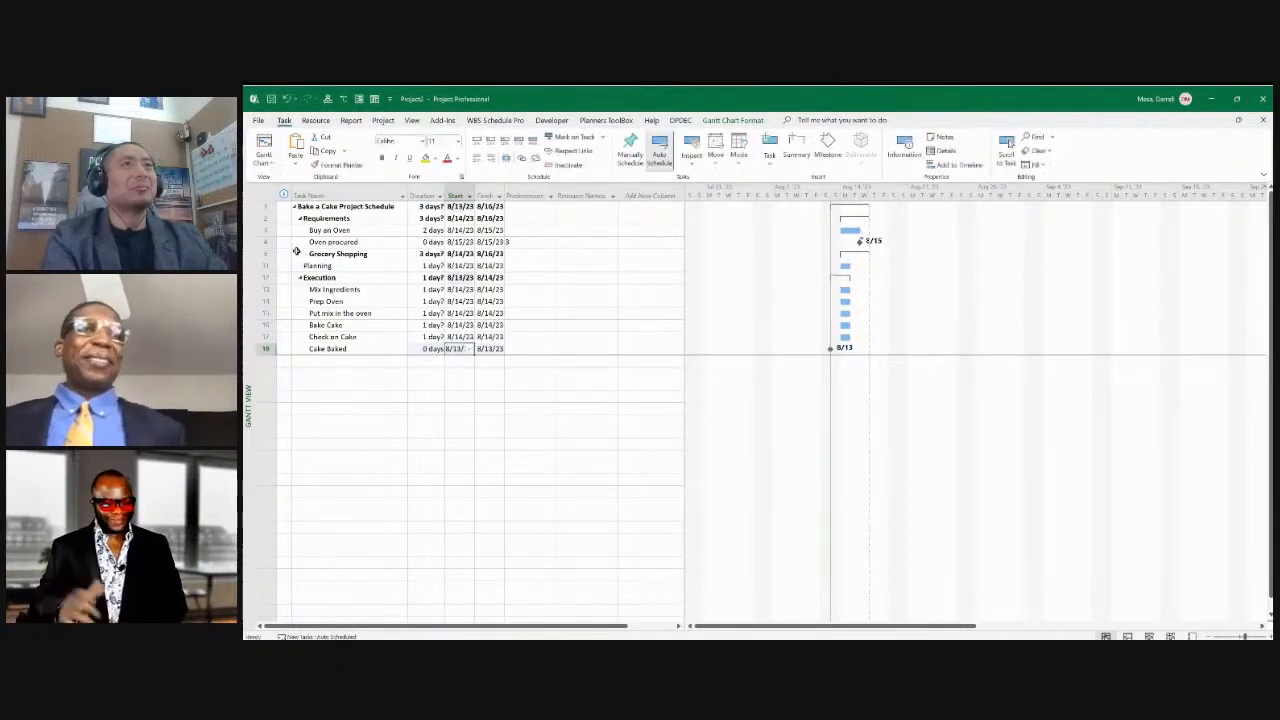
{"action": "key", "text": "Left"}
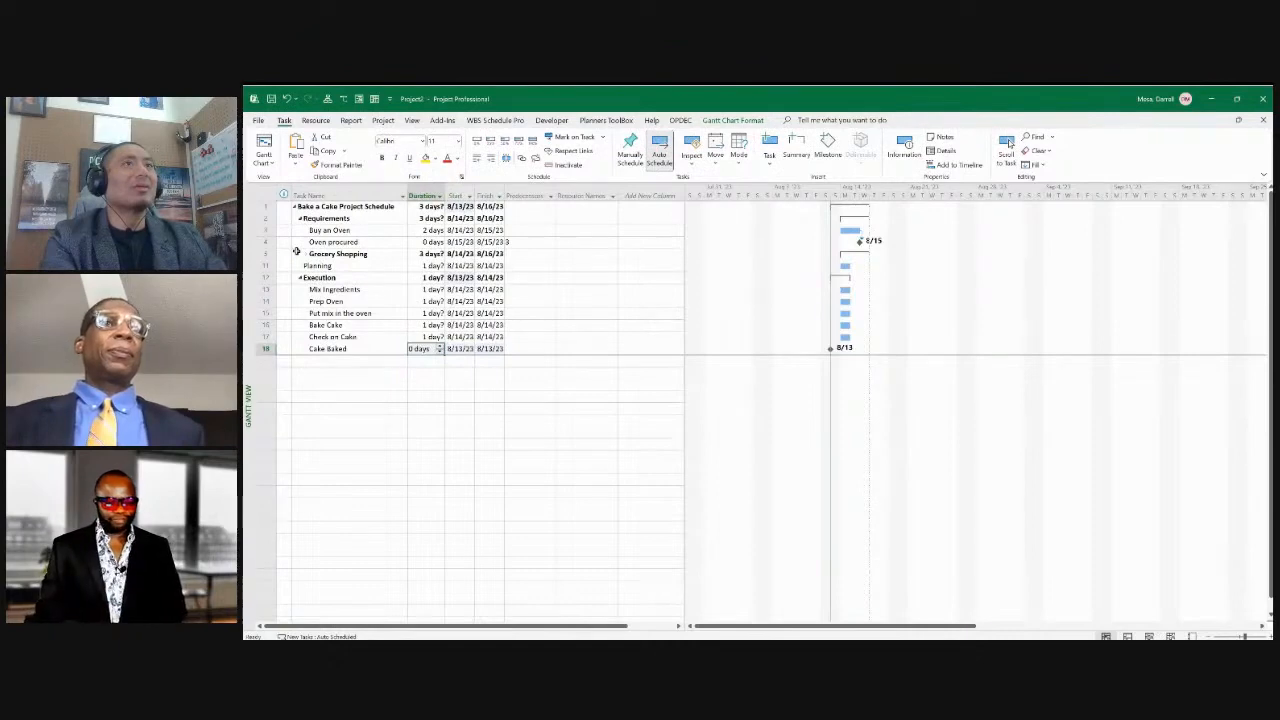
{"action": "key", "text": "Down"}
{"action": "key", "text": "Left"}
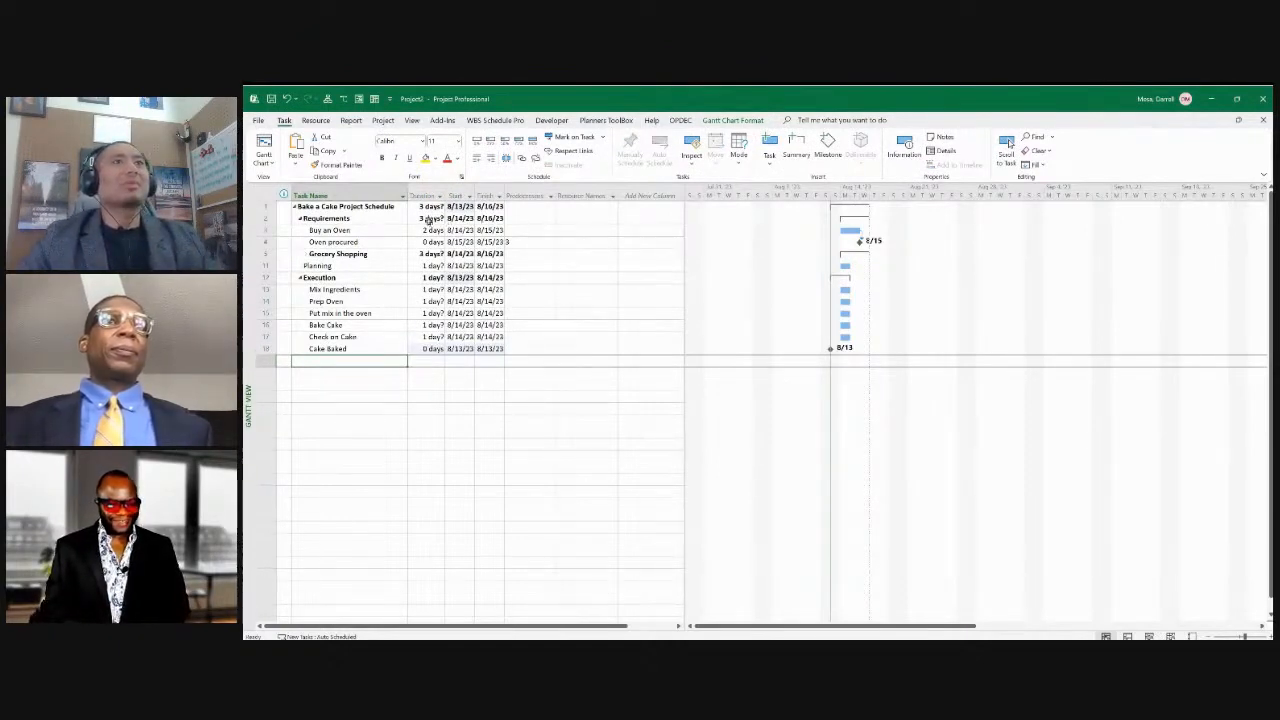
Link the tasks from Mix Ingredients through Cake Baked in sequence
{"action": "mouse_move", "coordinate": [528, 290]}
{"action": "left_mouse_down"}
{"action": "mouse_move", "coordinate": [560, 348]}
{"action": "mouse_move", "coordinate": [583, 349]}
{"action": "left_mouse_up"}
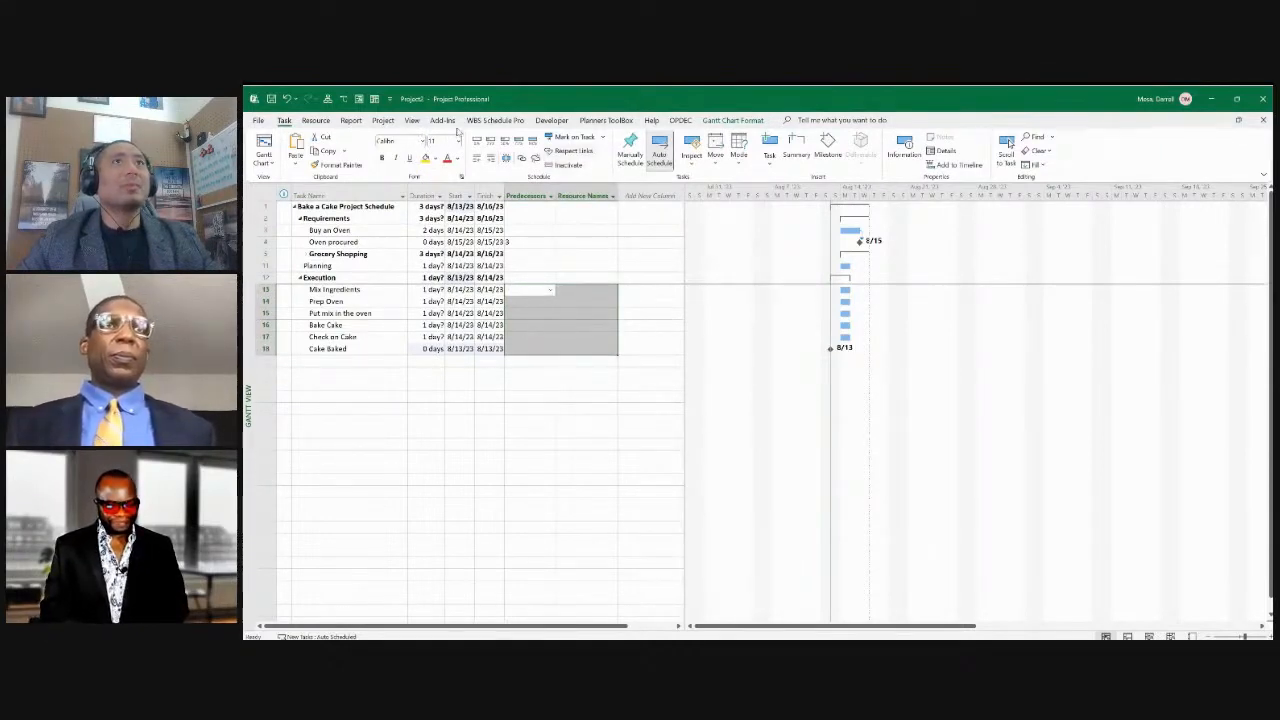
{"action": "left_click", "coordinate": [521, 158]}
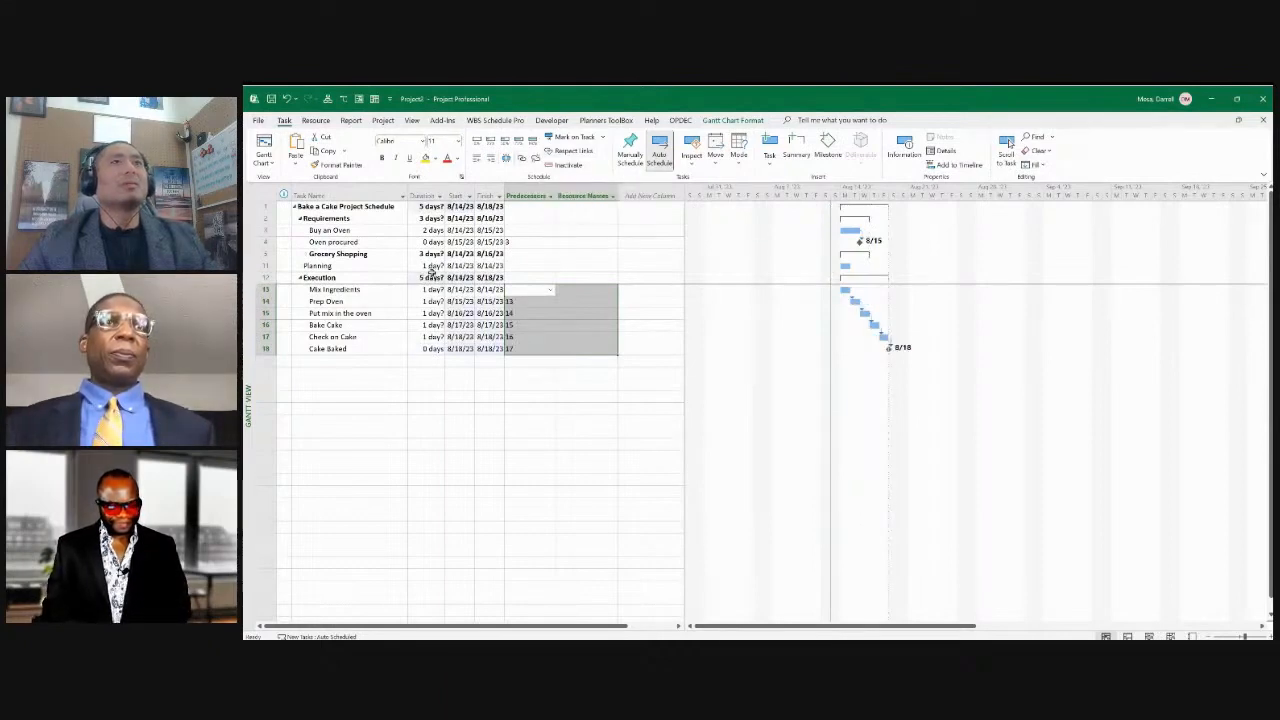
{"action": "left_click", "coordinate": [530, 373]}
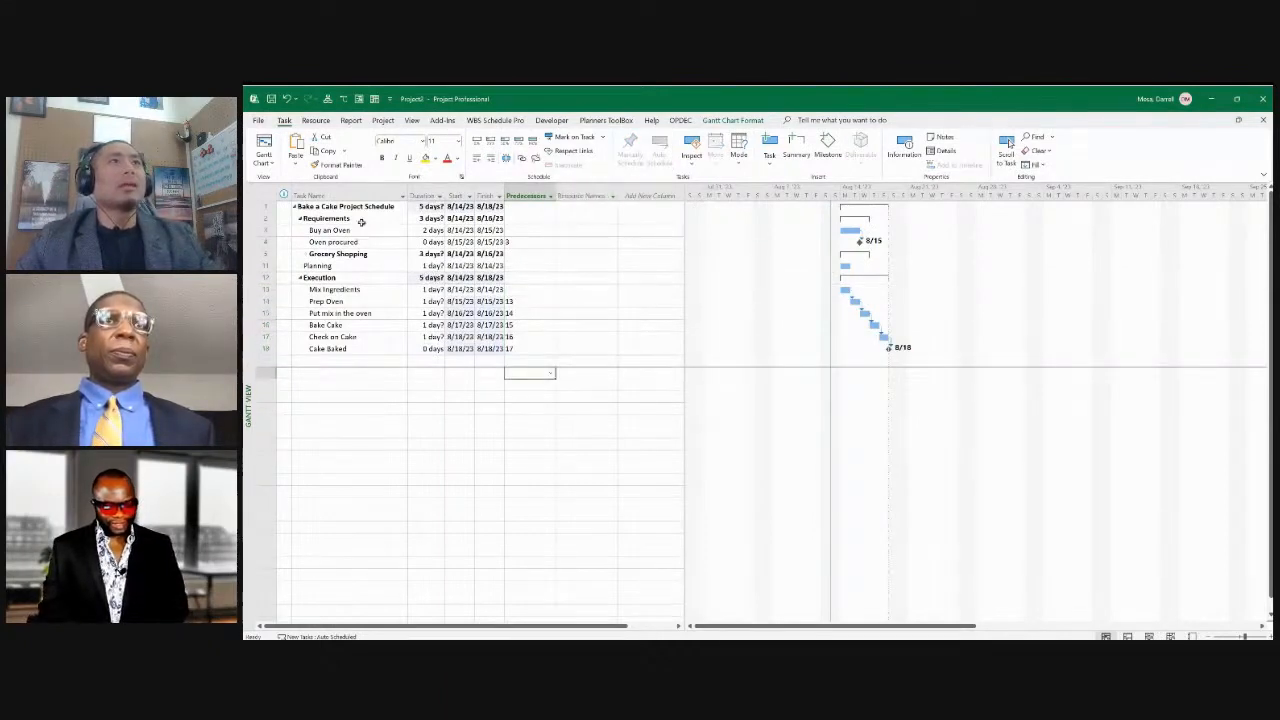
Set the durations of Mix Ingredients, Prep Oven, Put mix in the oven, Bake Cake and Check on Cake to 2 days each
{"action": "left_click", "coordinate": [418, 289]}
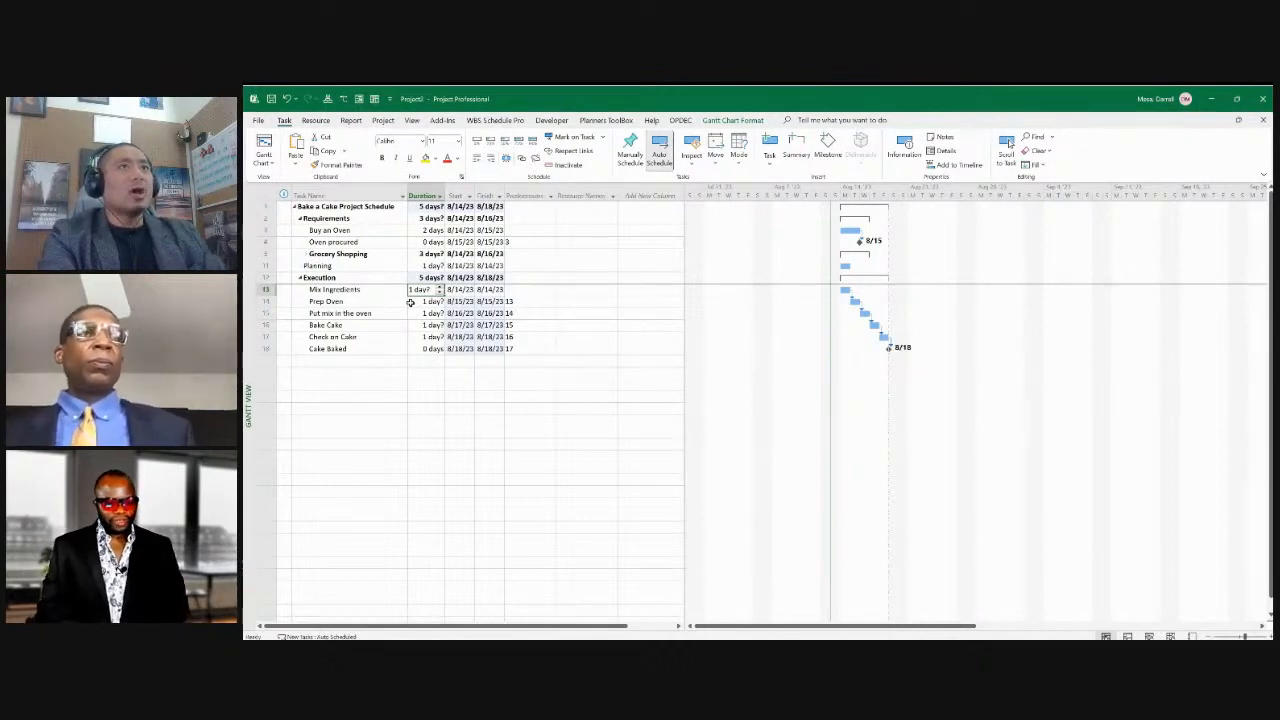
{"action": "left_click", "coordinate": [410, 302]}
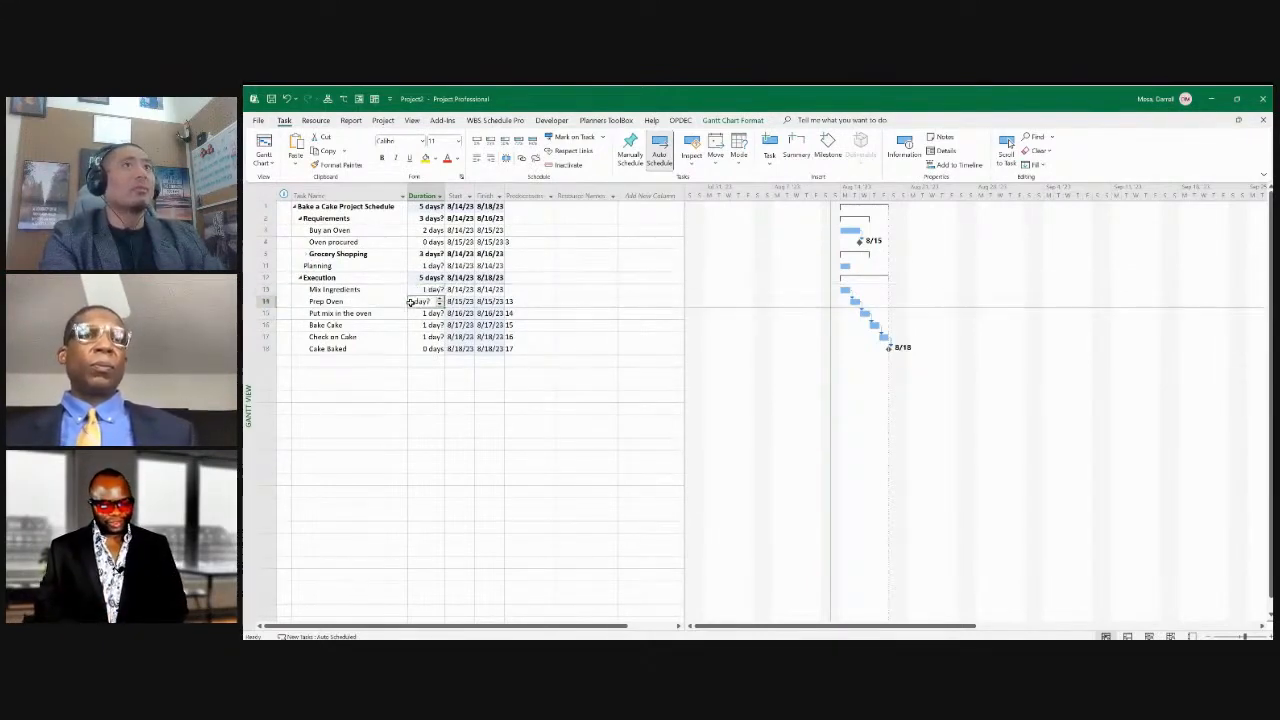
{"action": "key", "text": "Up"}
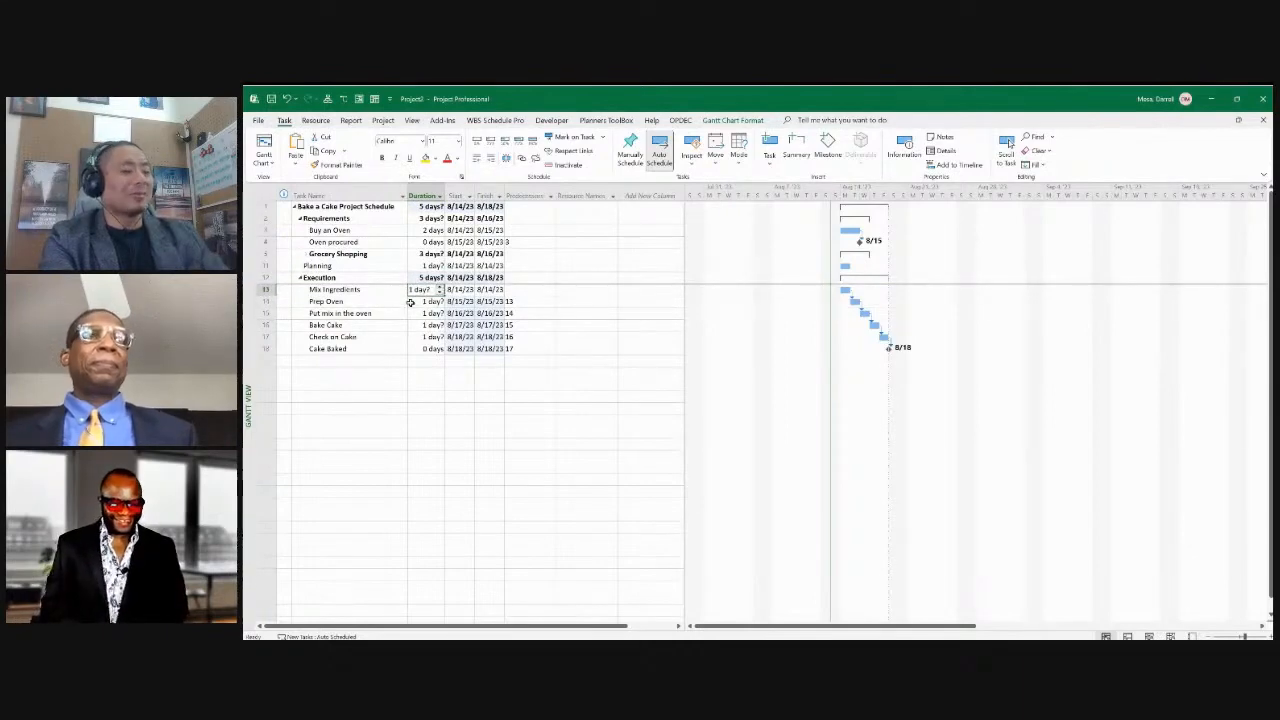
{"action": "type", "text": "2"}
{"action": "key", "text": "Return"}
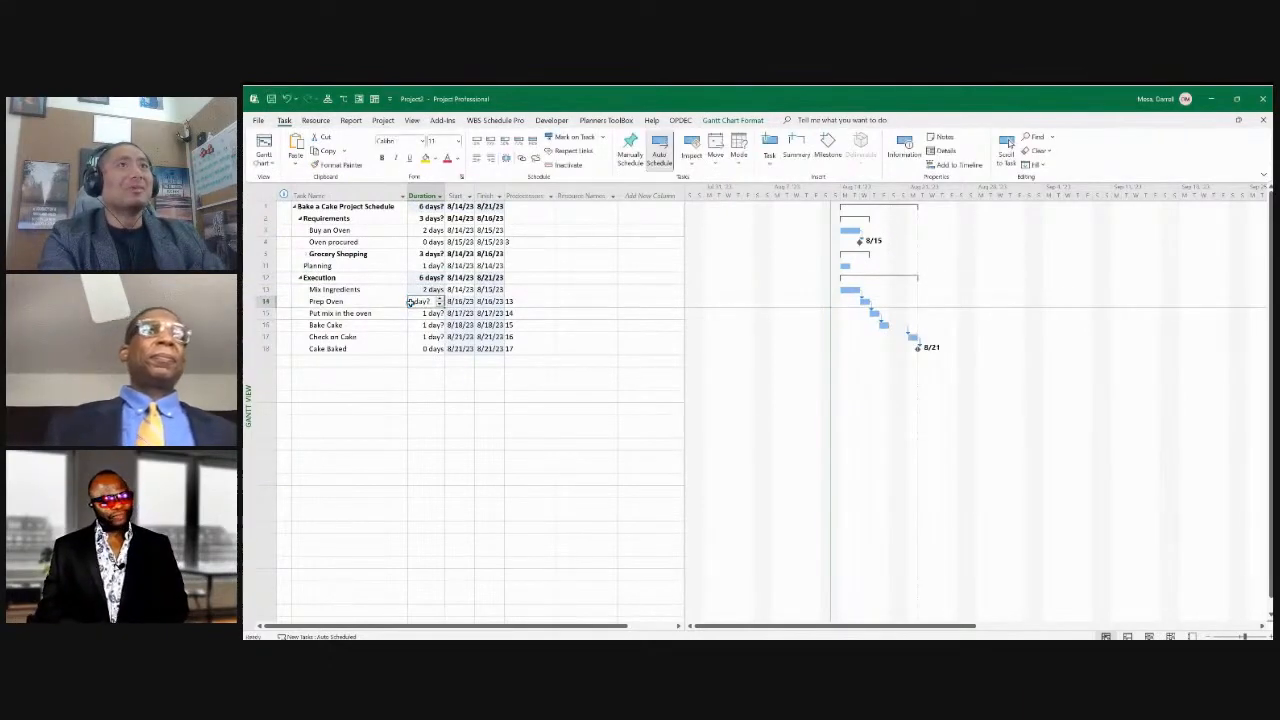
{"action": "type", "text": "2"}
{"action": "key", "text": "Return"}
{"action": "type", "text": "2"}
{"action": "key", "text": "Return"}
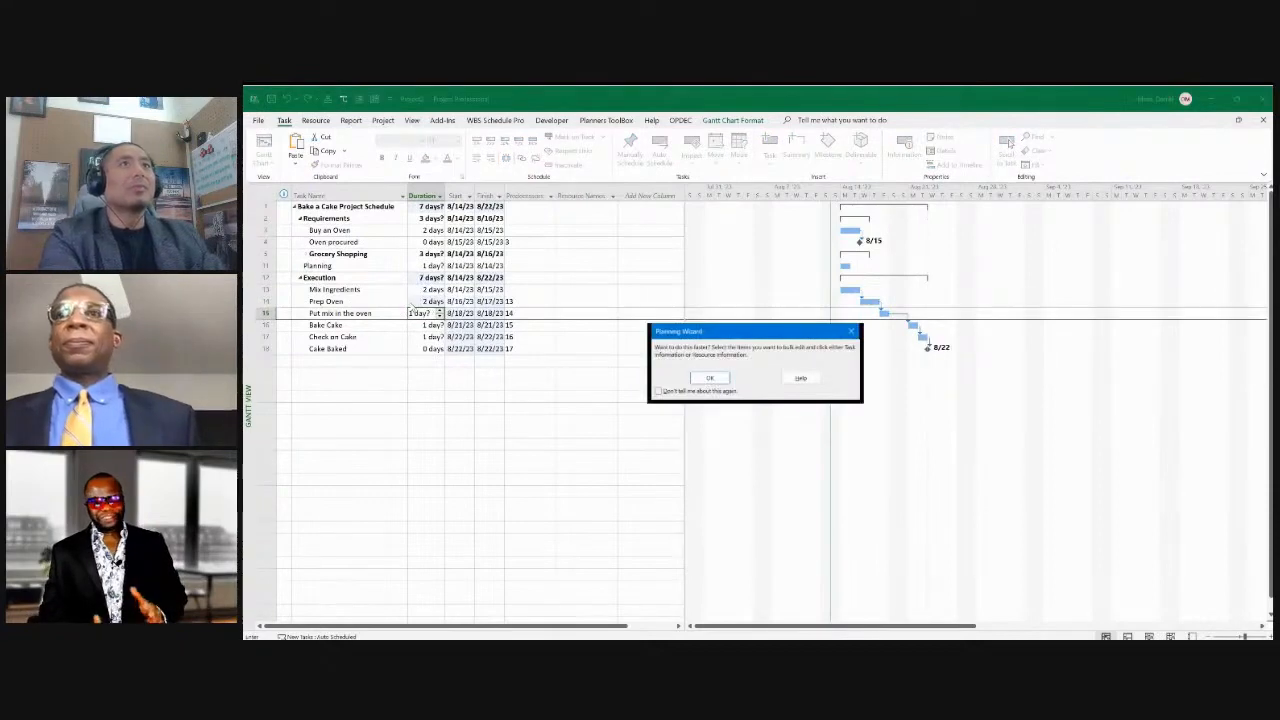
{"action": "key", "text": "Return"}
{"action": "type", "text": "2"}
{"action": "key", "text": "Return"}
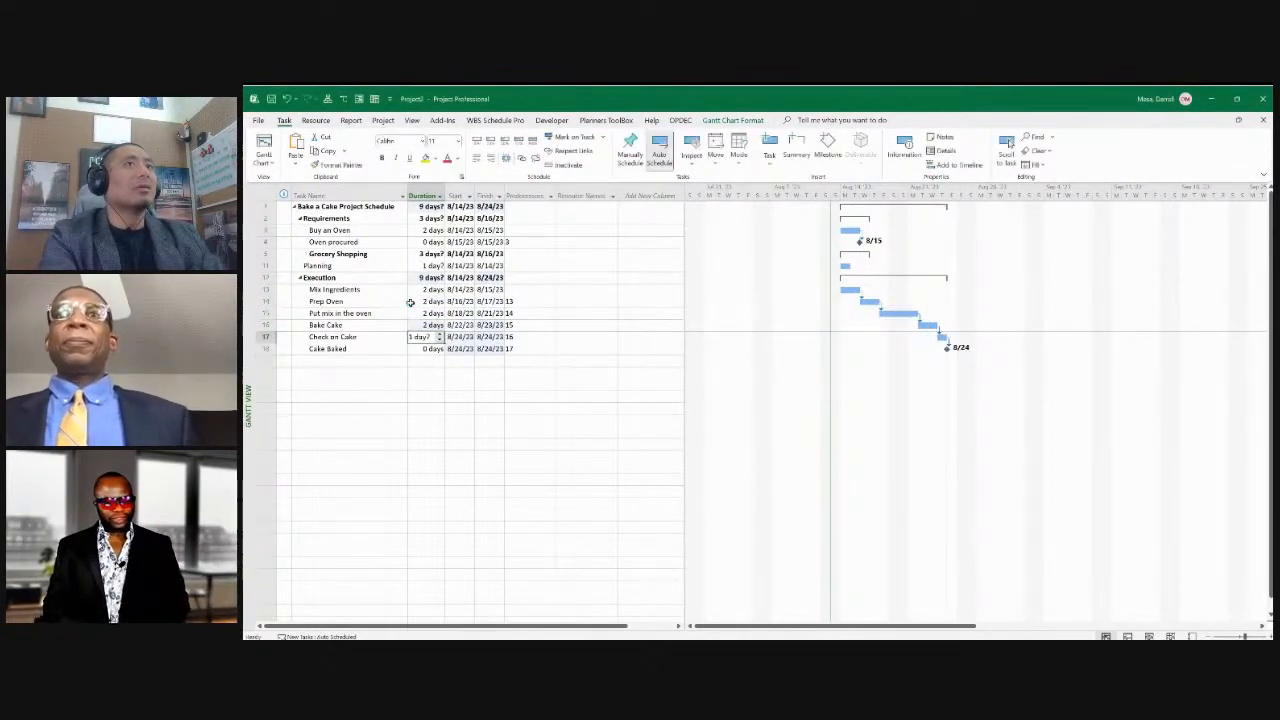
{"action": "type", "text": "2"}
{"action": "key", "text": "Return"}
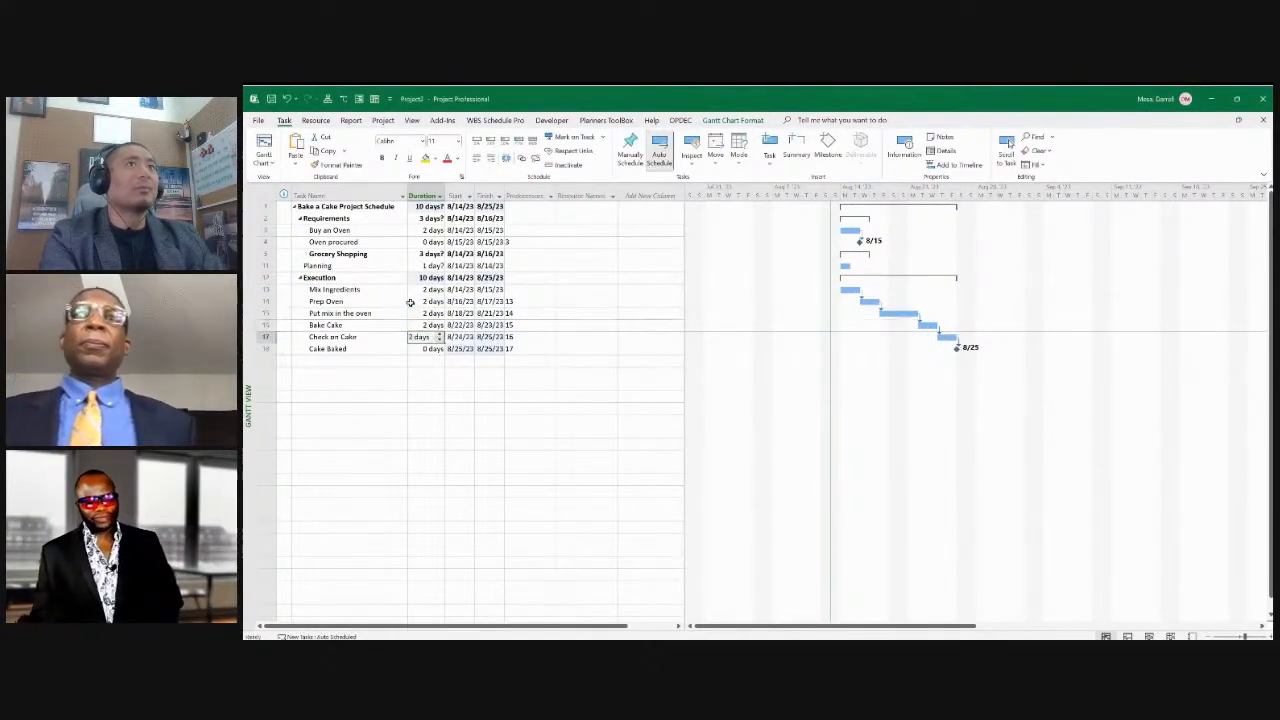
{"action": "key", "text": "Up"}
{"action": "key", "text": "Up"}
{"action": "key", "text": "Up"}
{"action": "key", "text": "Up"}
{"action": "key", "text": "Up"}
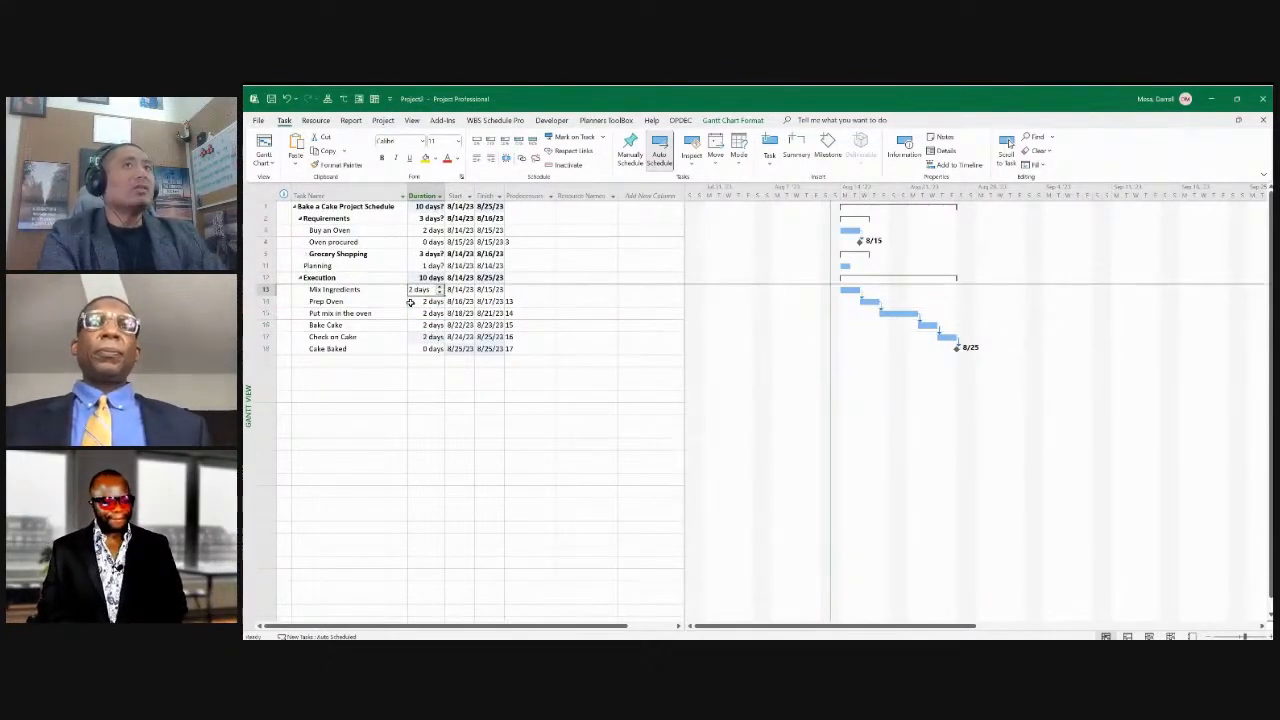
{"action": "key", "text": "Right"}
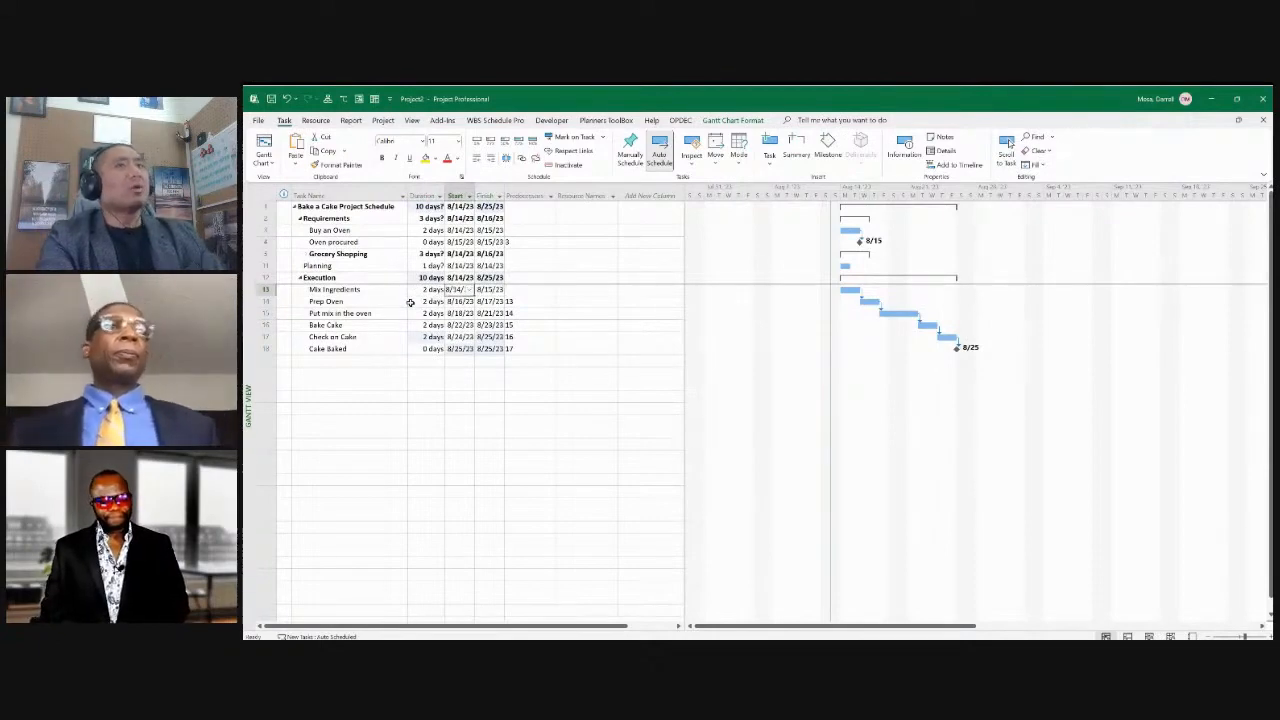
{"action": "key", "text": "Left"}
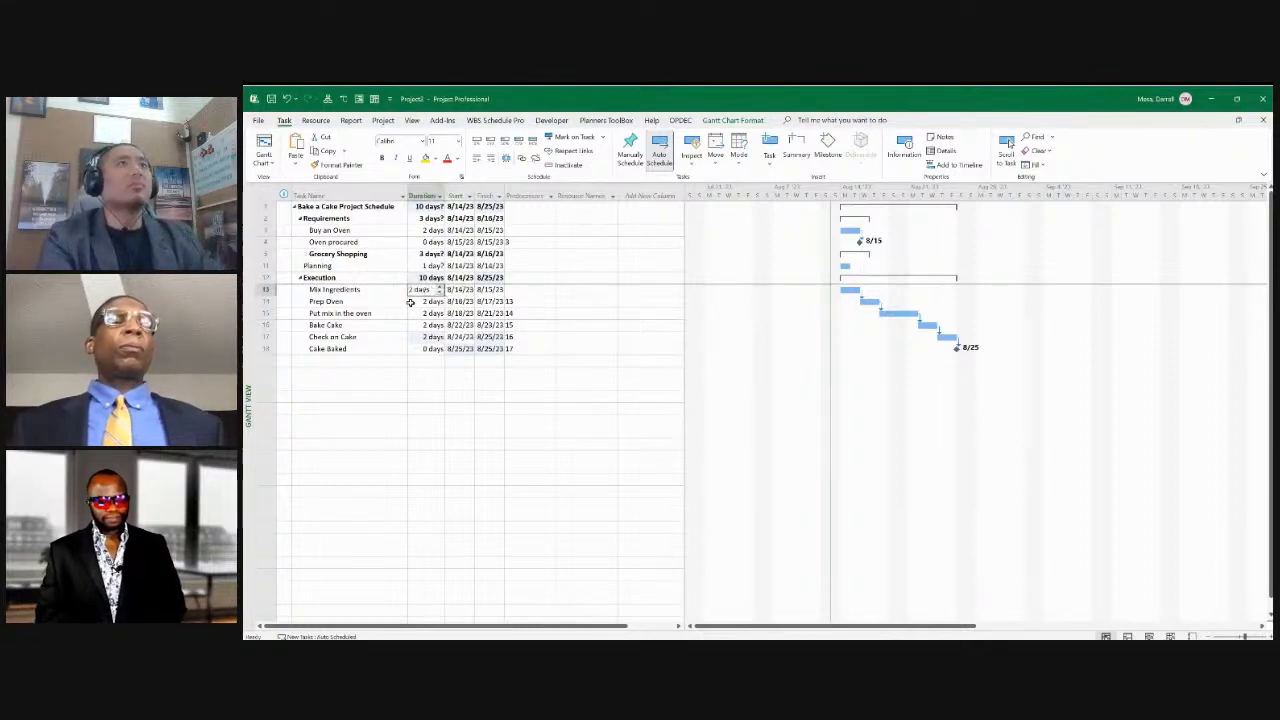
{"action": "left_click", "coordinate": [410, 302]}
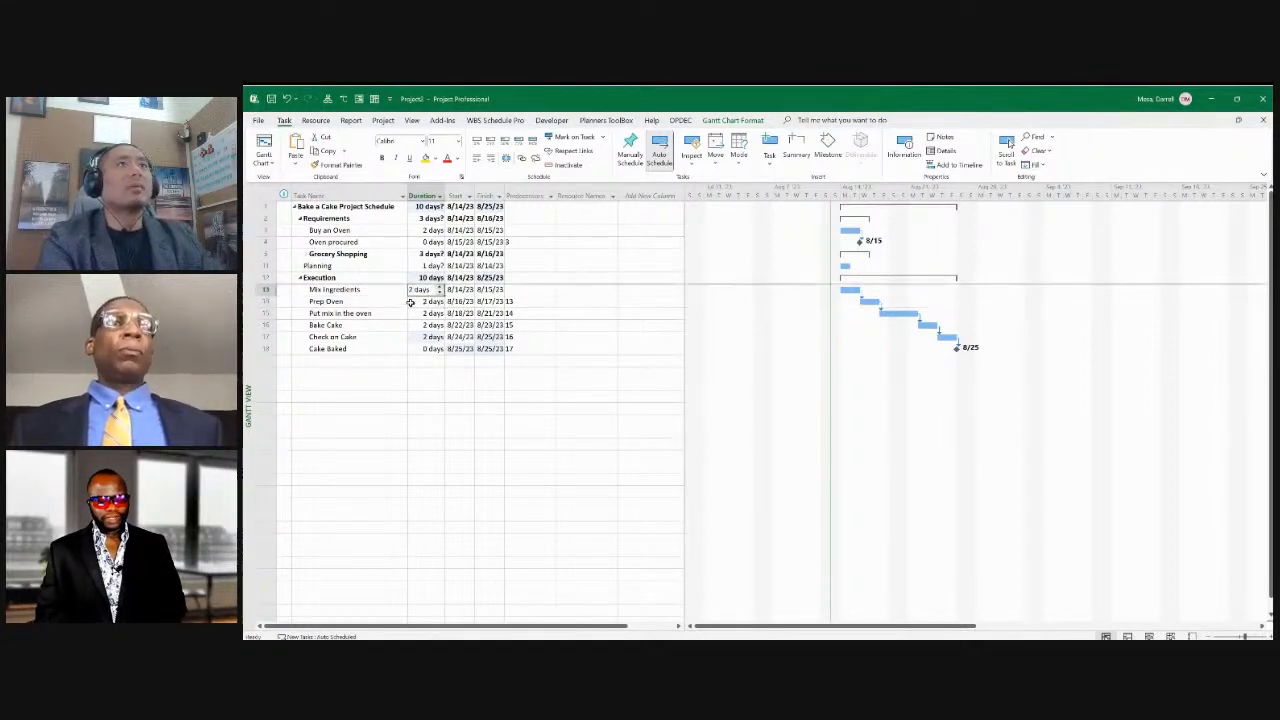
{"action": "key", "text": "Return"}
{"action": "key", "text": "Down"}
{"action": "key", "text": "Down"}
{"action": "key", "text": "Down"}
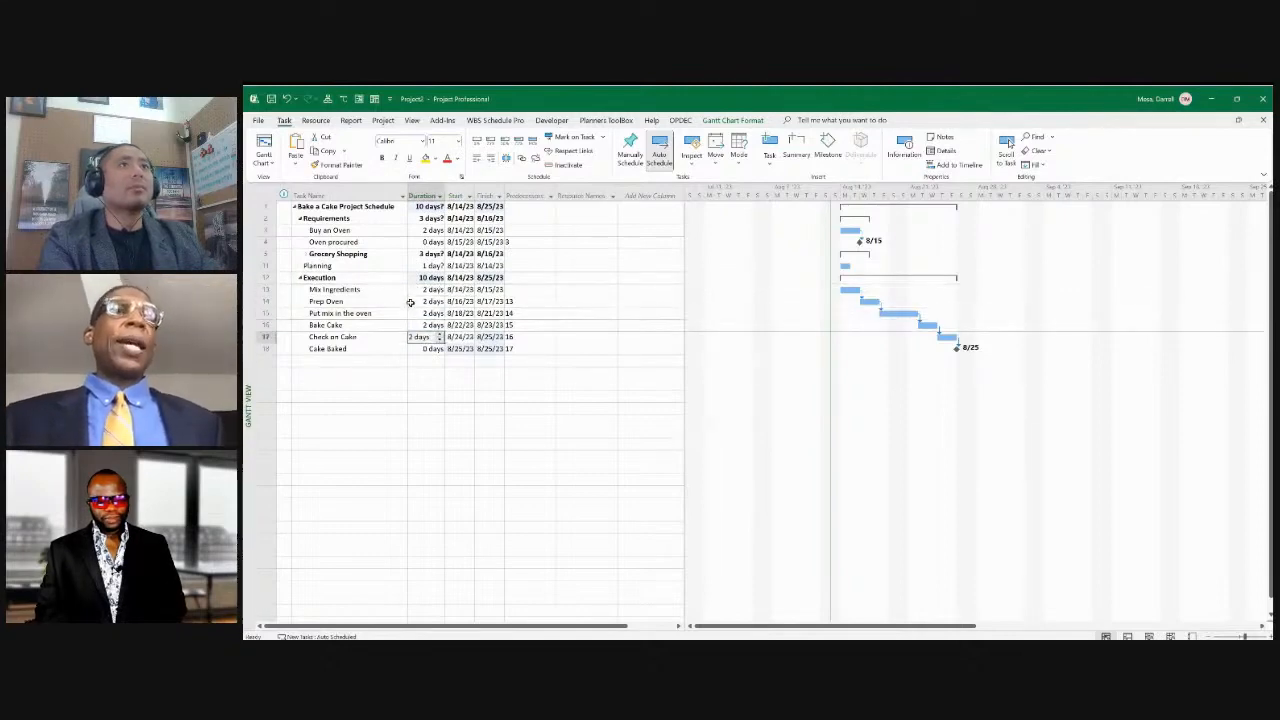
{"action": "key", "text": "Left"}
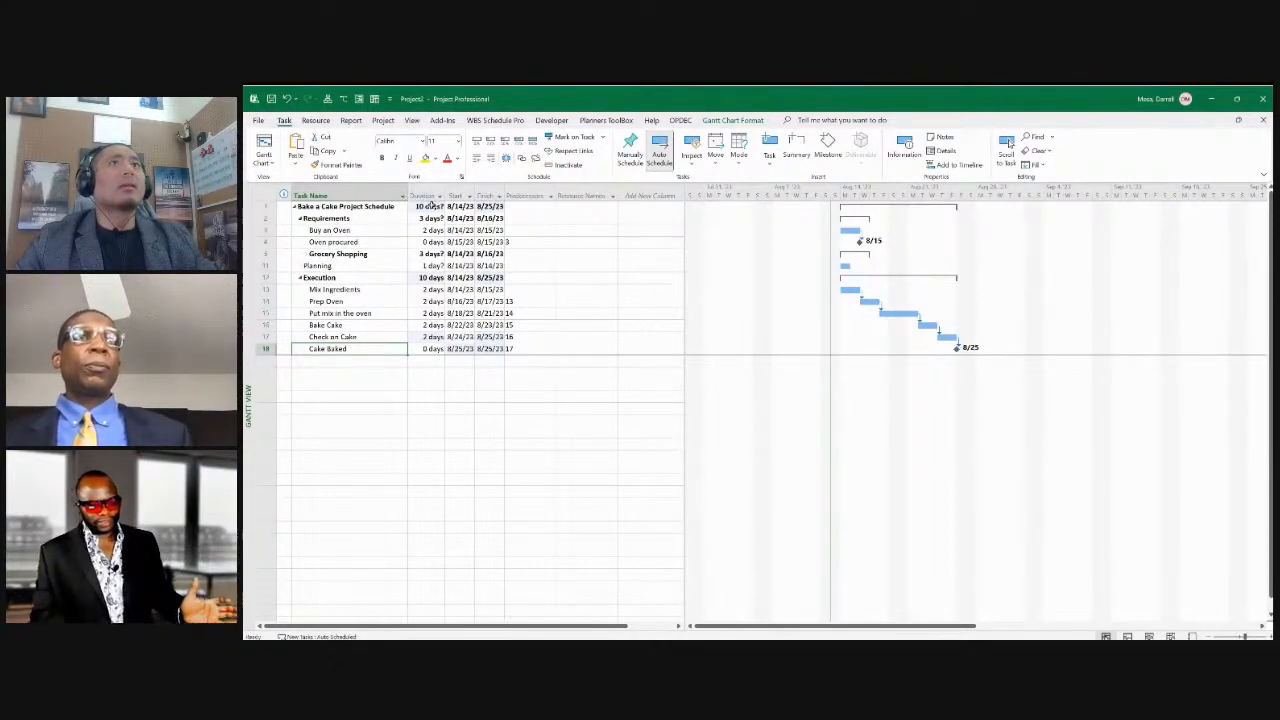
{"action": "left_click", "coordinate": [529, 266]}
{"action": "left_click", "coordinate": [343, 99]}
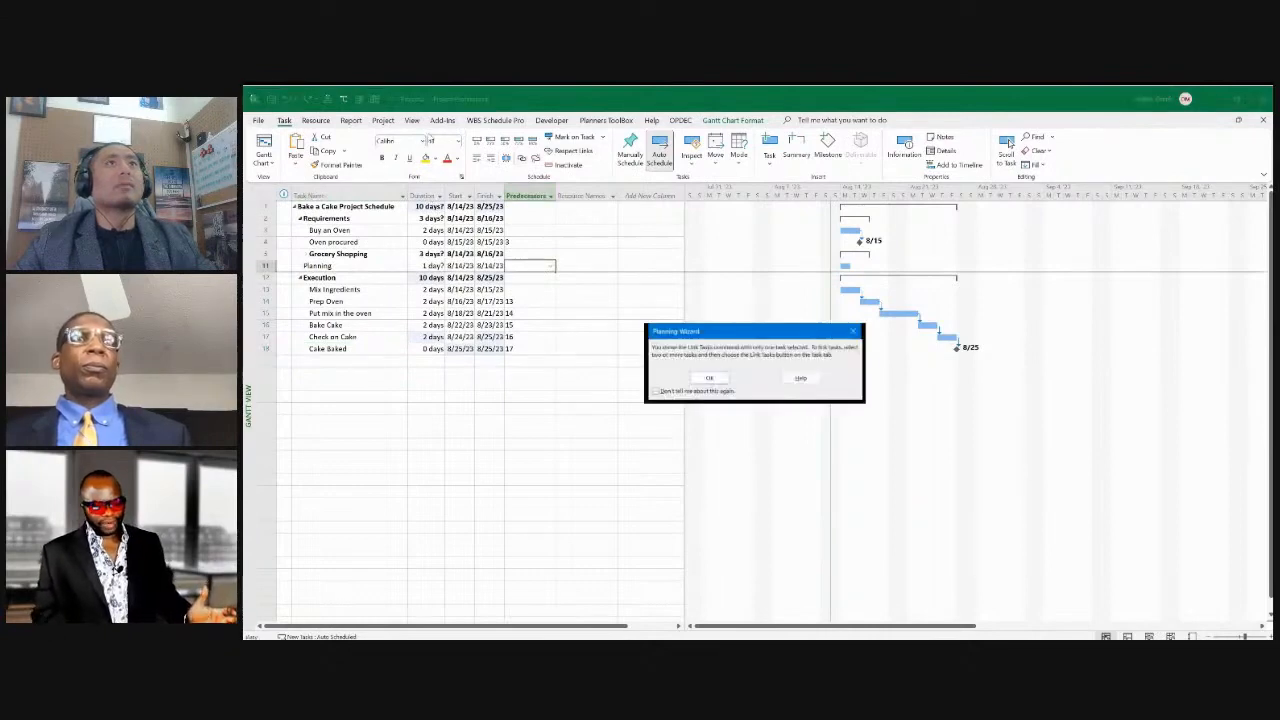
{"action": "left_click", "coordinate": [709, 378]}
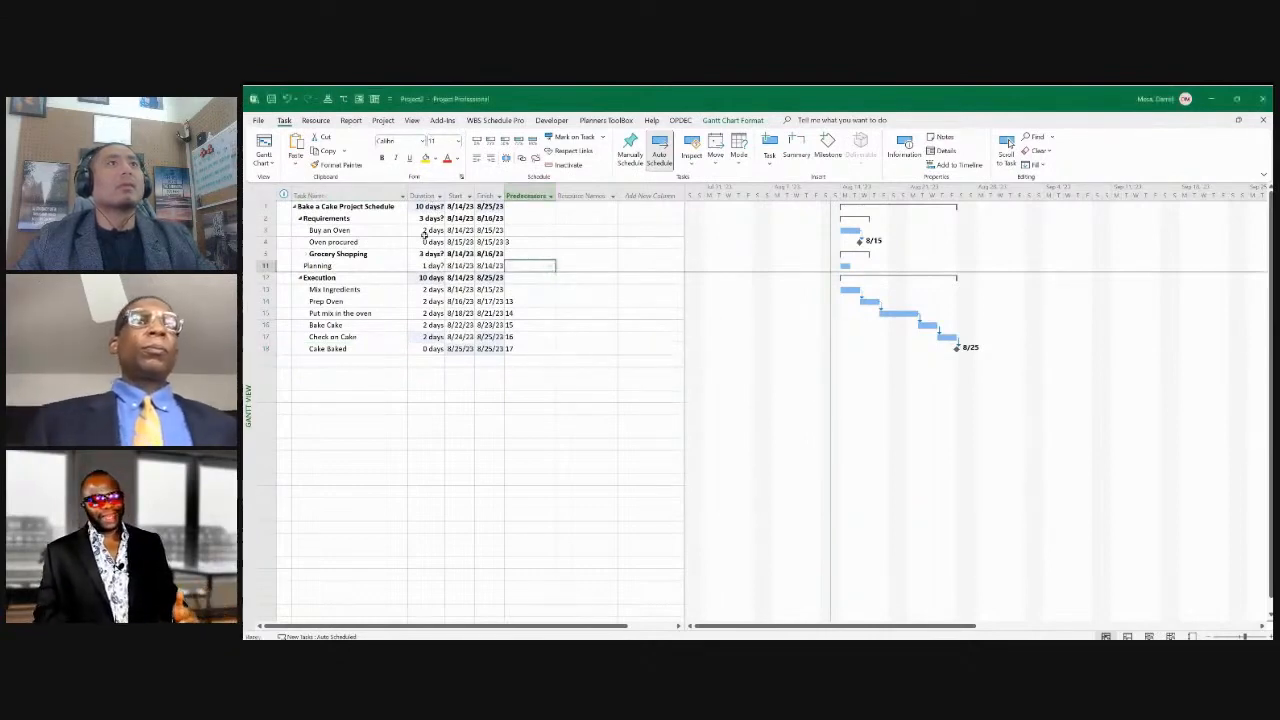
Set the duration of the Planning task to 5 days
{"action": "key", "text": "Left"}
{"action": "key", "text": "Left"}
{"action": "key", "text": "Left"}
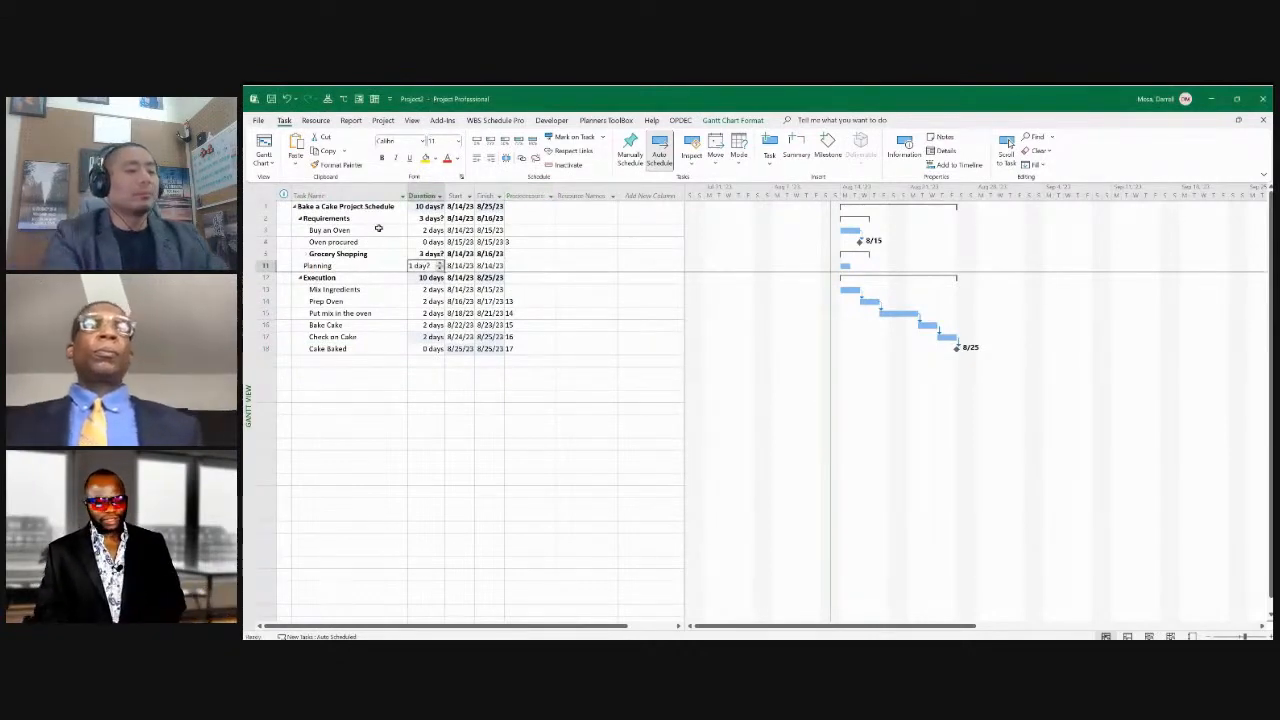
{"action": "type", "text": "5"}
{"action": "key", "text": "Tab"}
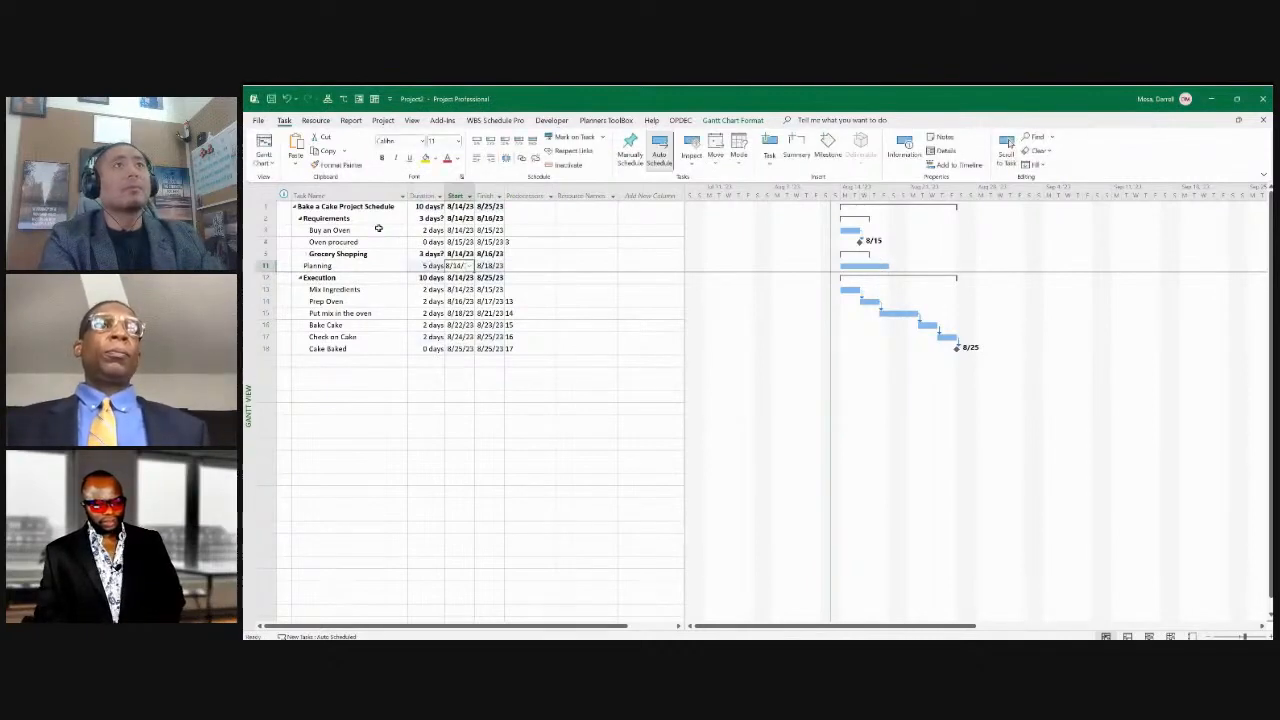
Enter task 13 as the predecessor of the Planning task
{"action": "key", "text": "Tab"}
{"action": "key", "text": "Tab"}
{"action": "type", "text": "1"}
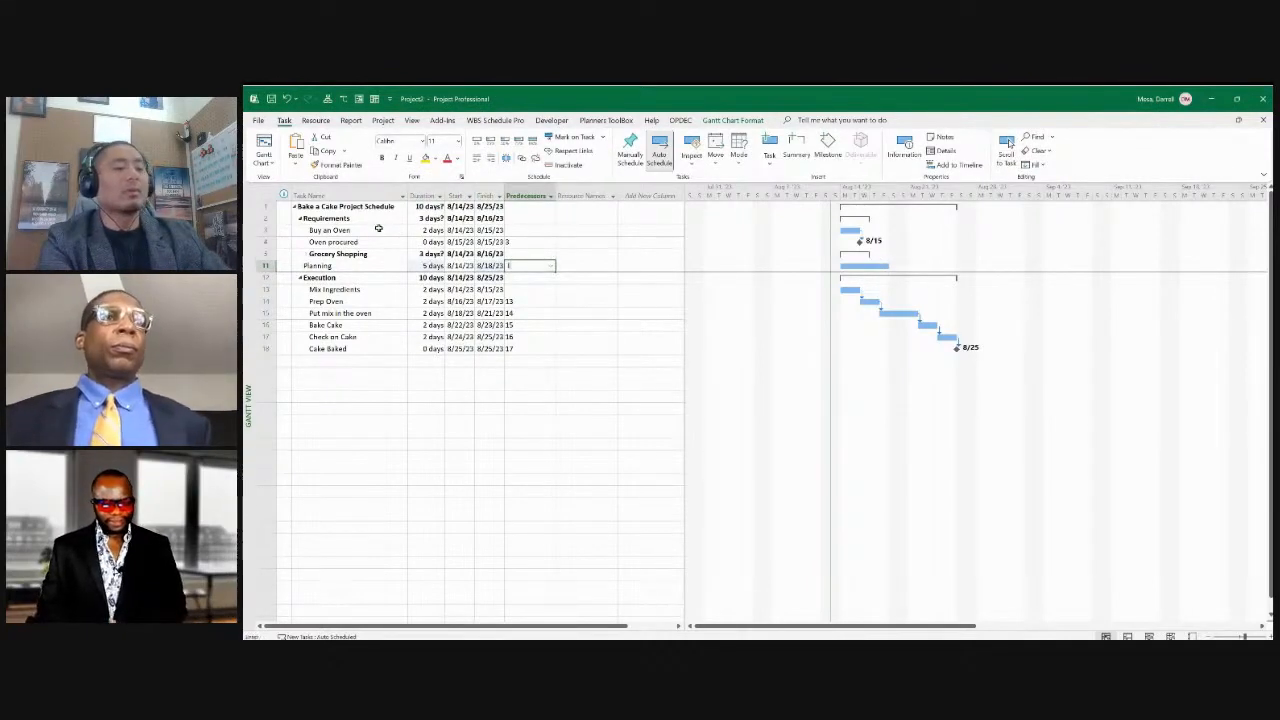
{"action": "type", "text": "3"}
{"action": "key", "text": "Return"}
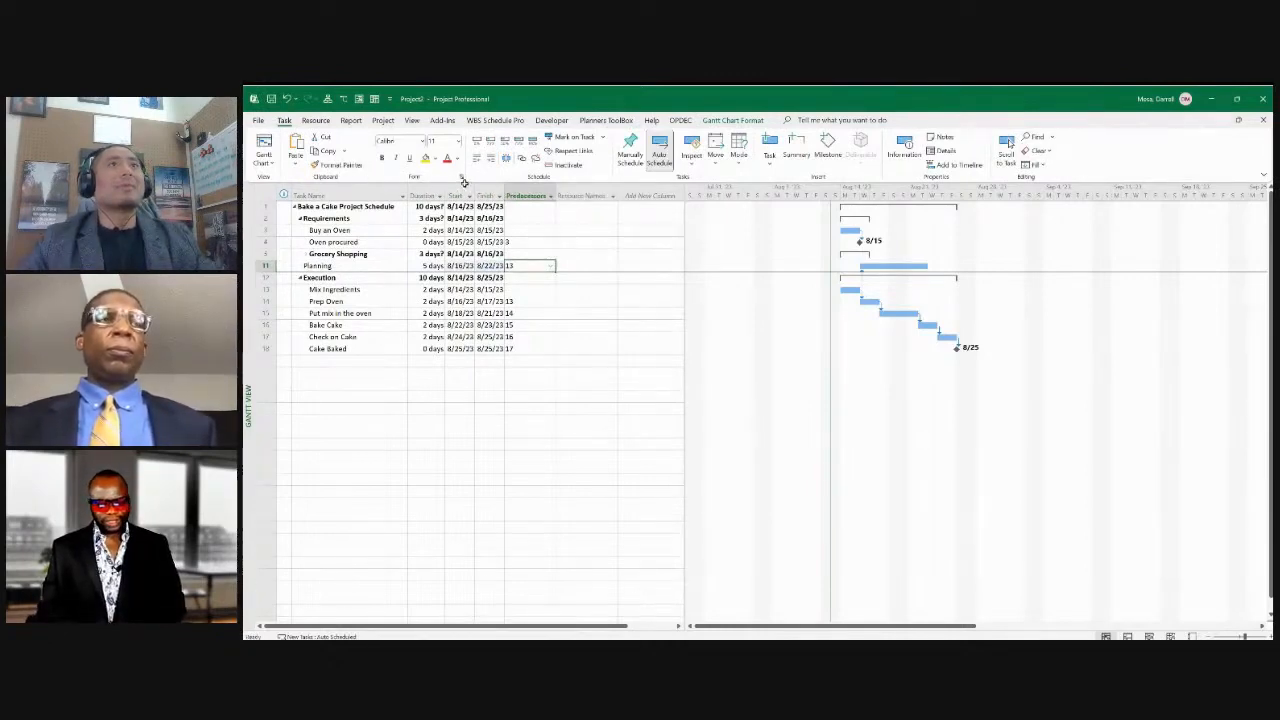
{"action": "key", "text": "Up"}
{"action": "key", "text": "Up"}
{"action": "key", "text": "Up"}
{"action": "key", "text": "Right"}
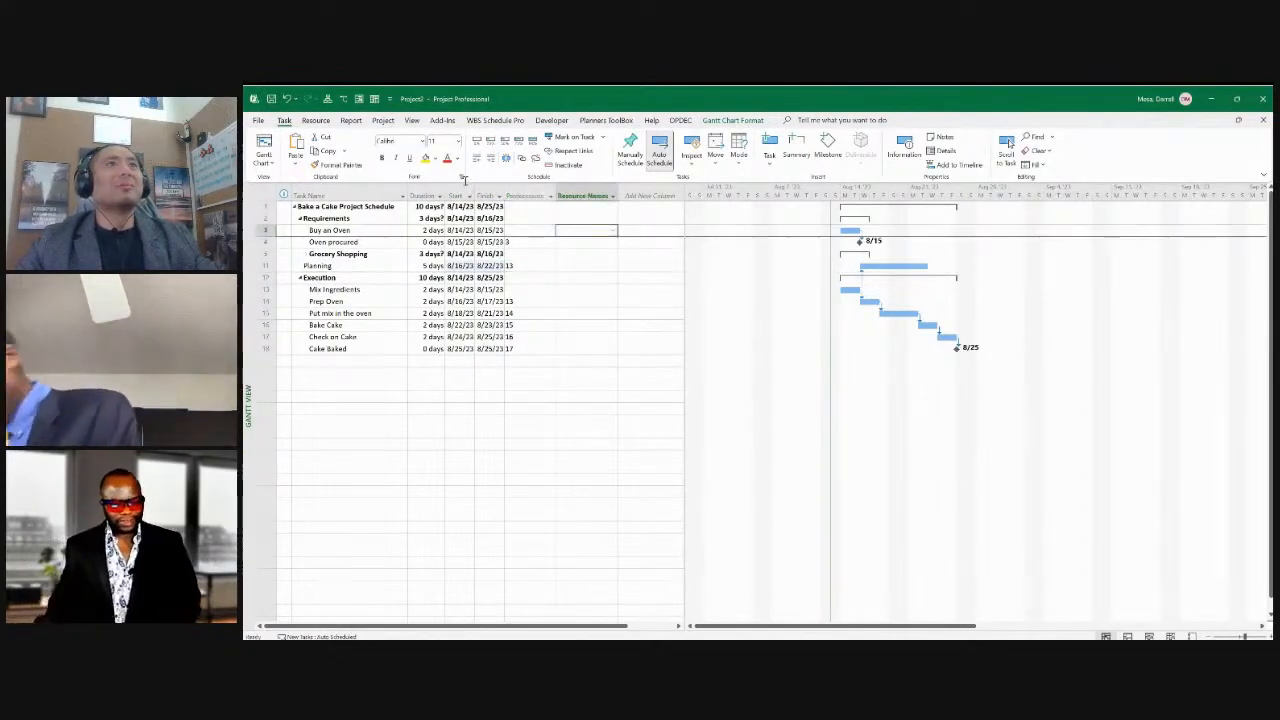
{"action": "key", "text": "Down"}
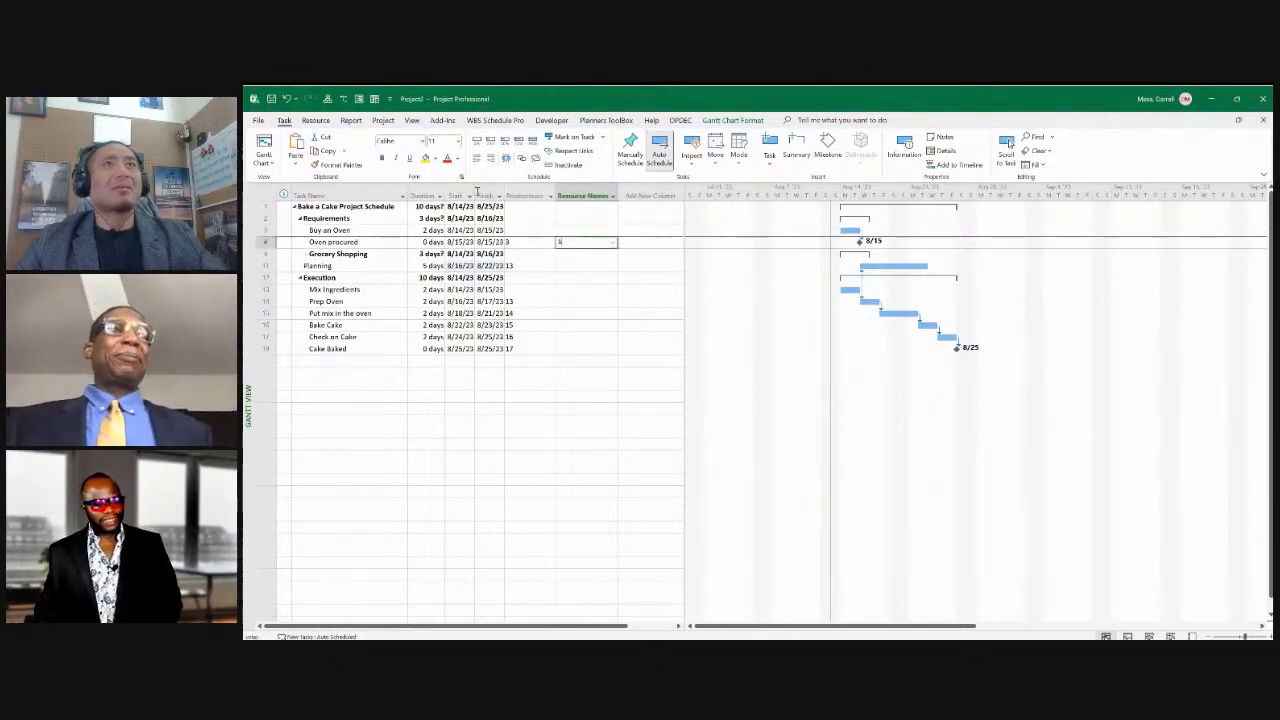
{"action": "type", "text": "11"}
{"action": "key", "text": "Return"}
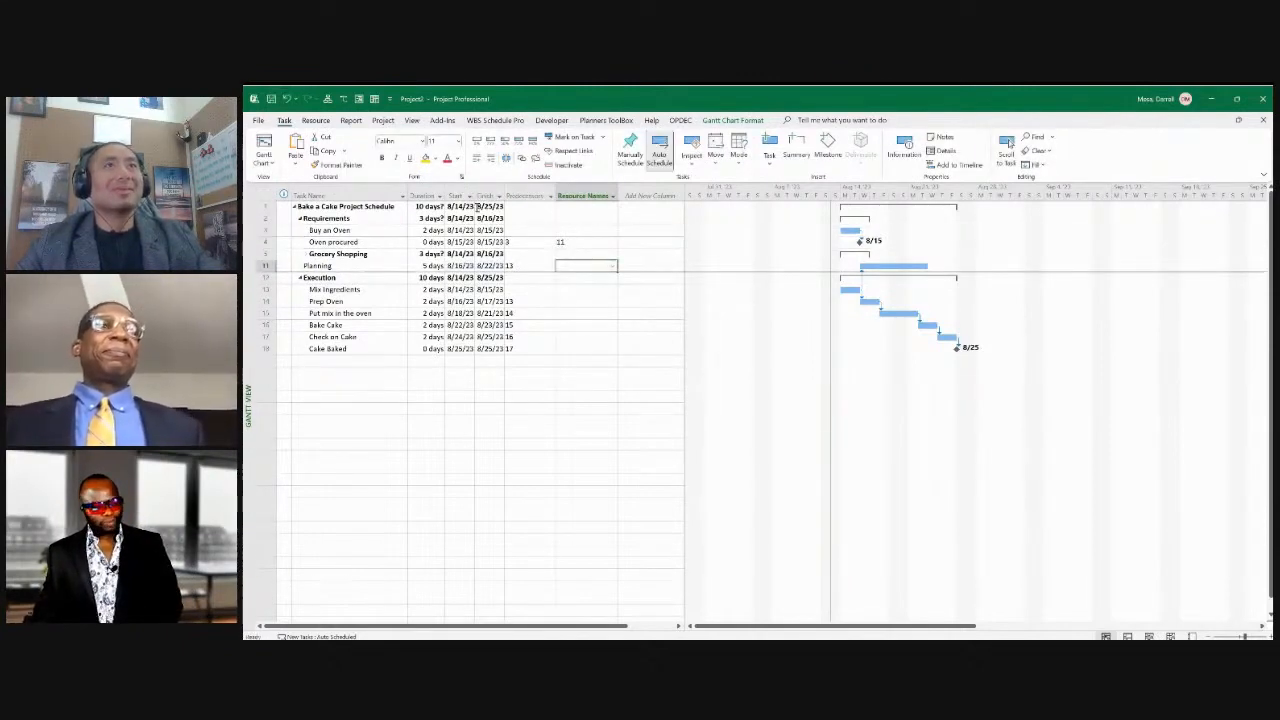
{"action": "key", "text": "Up"}
{"action": "key", "text": "Up"}
{"action": "key", "text": "Delete"}
{"action": "key", "text": "Down"}
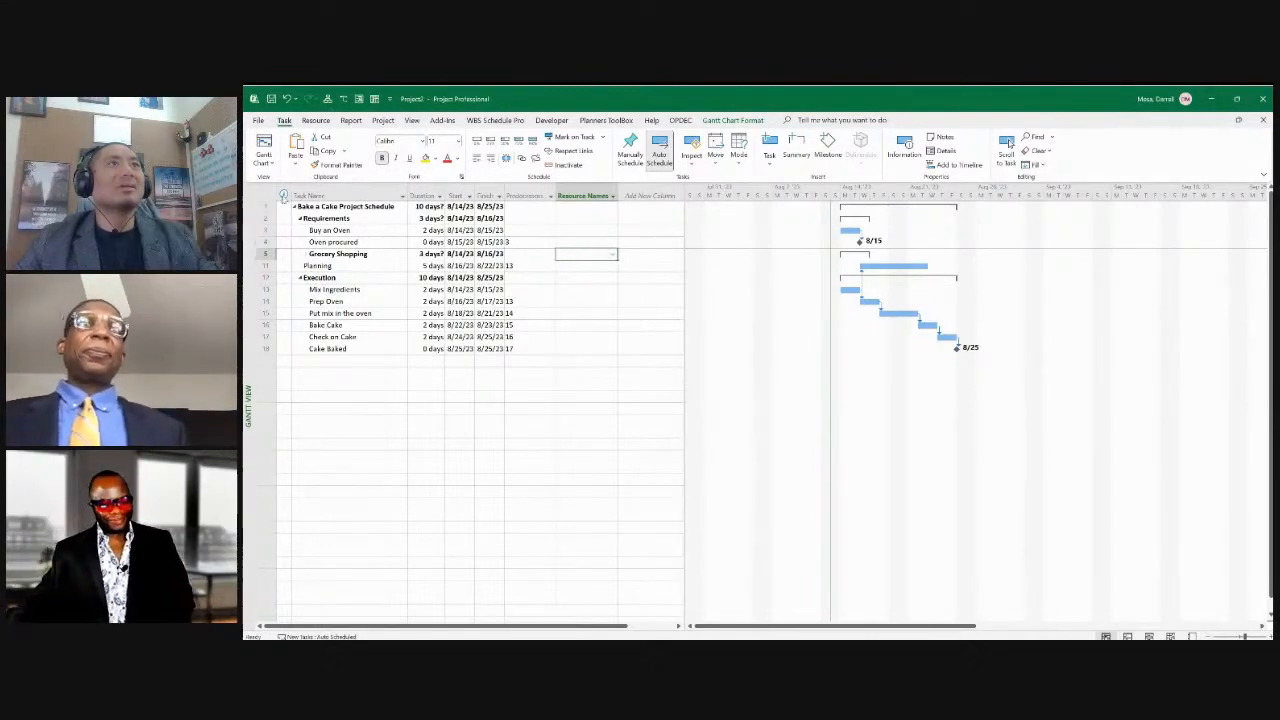
Expand Grocery Shopping and link the tasks from Buy flour through Planning in sequence
{"action": "left_click", "coordinate": [306, 254]}
{"action": "left_click_drag", "start_coordinate": [528, 266], "coordinate": [528, 325]}
{"action": "left_click", "coordinate": [521, 158]}
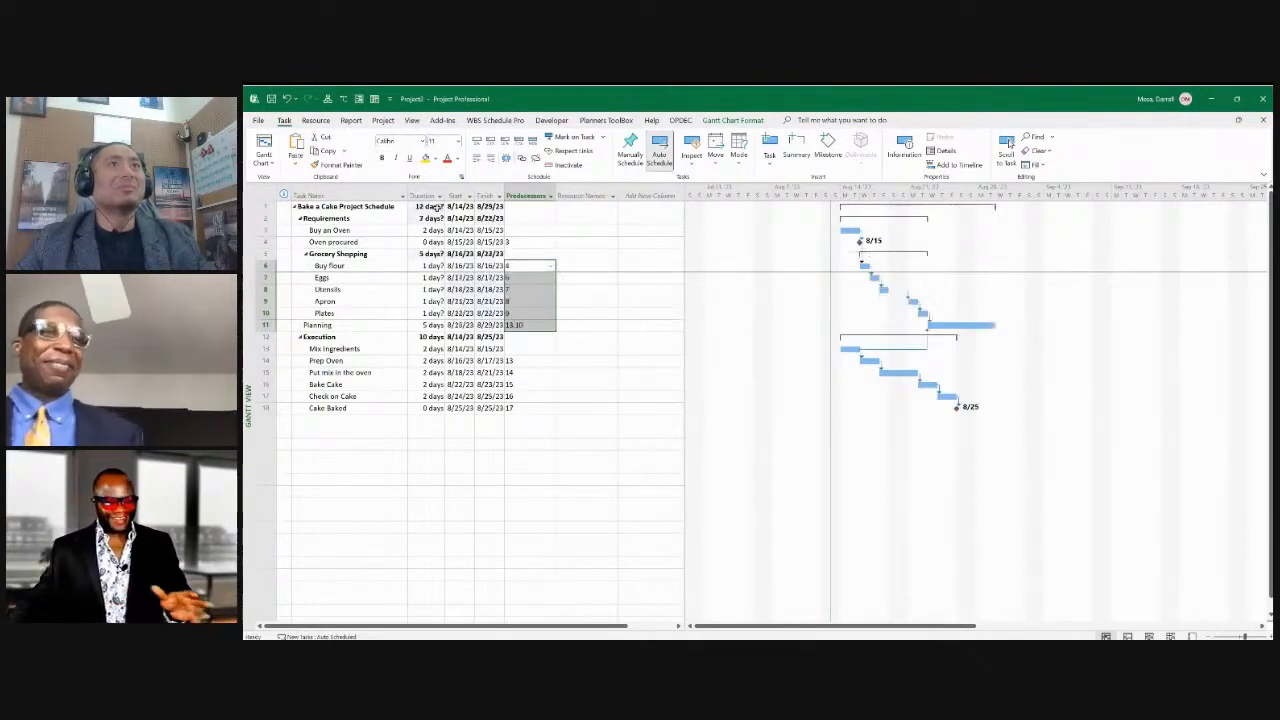
Set the durations of Buy flour, Eggs, Utensils, Apron, Plates and Planning to 2 days each
{"action": "left_click", "coordinate": [424, 266]}
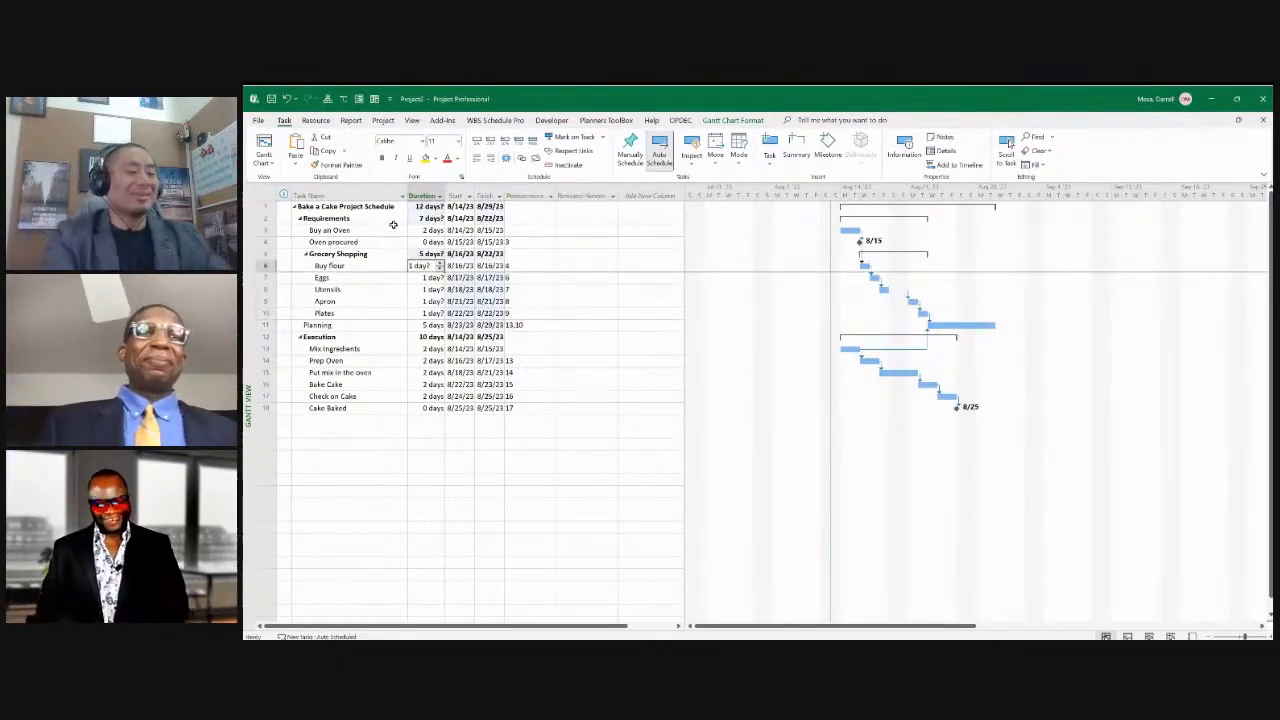
{"action": "type", "text": "2"}
{"action": "key", "text": "Return"}
{"action": "type", "text": "2"}
{"action": "key", "text": "Return"}
{"action": "type", "text": "2"}
{"action": "key", "text": "Return"}
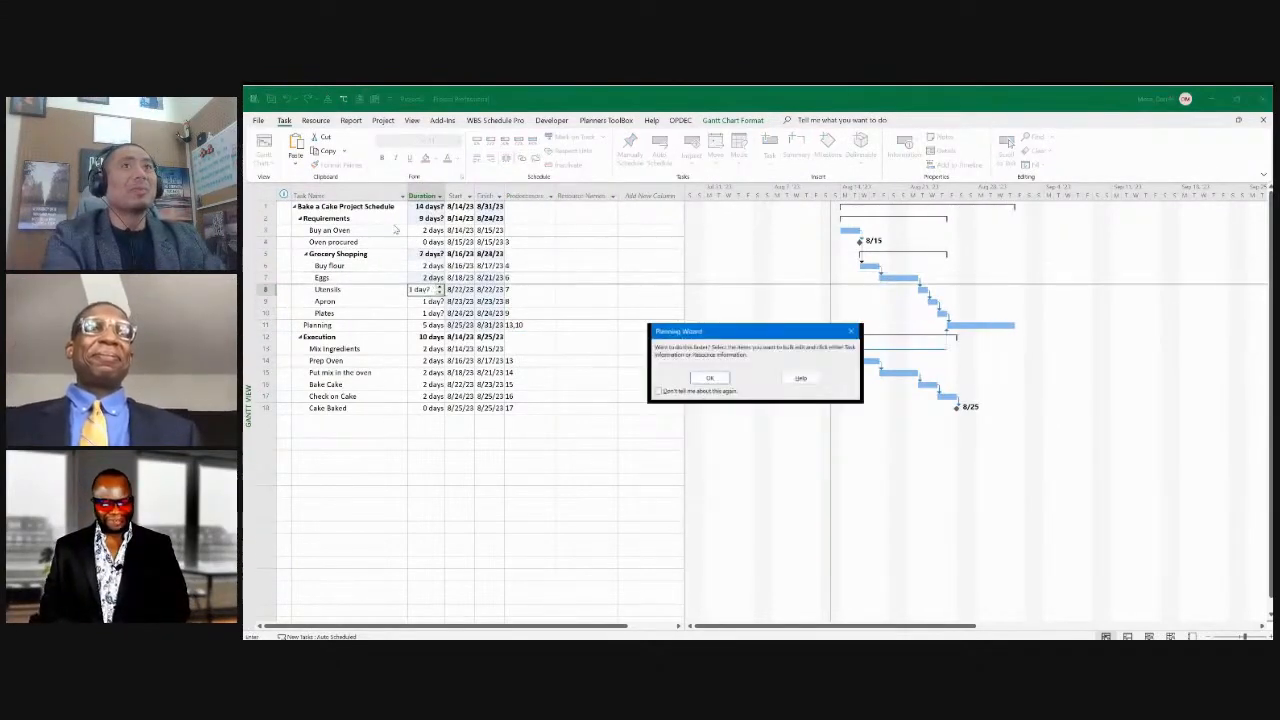
{"action": "key", "text": "Return"}
{"action": "type", "text": "2"}
{"action": "key", "text": "Return"}
{"action": "type", "text": "2"}
{"action": "key", "text": "Return"}
{"action": "type", "text": "5"}
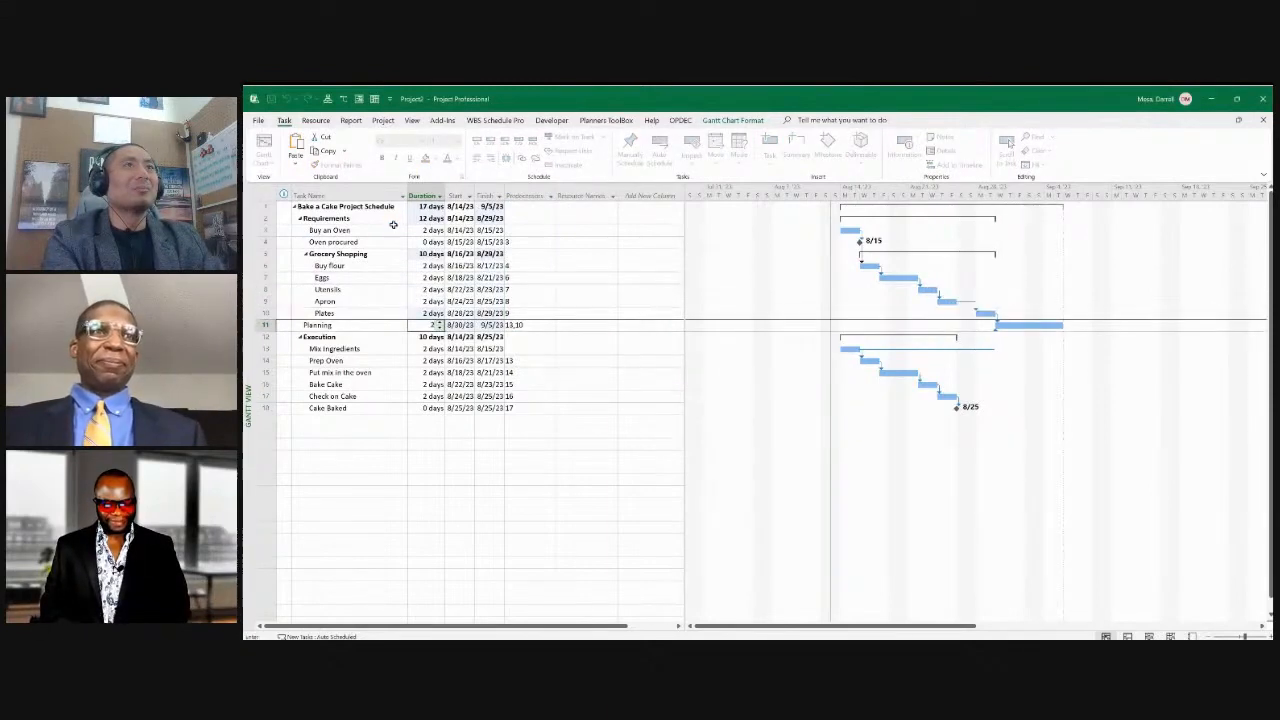
{"action": "key", "text": "Return"}
{"action": "key", "text": "Return"}
{"action": "key", "text": "Return"}
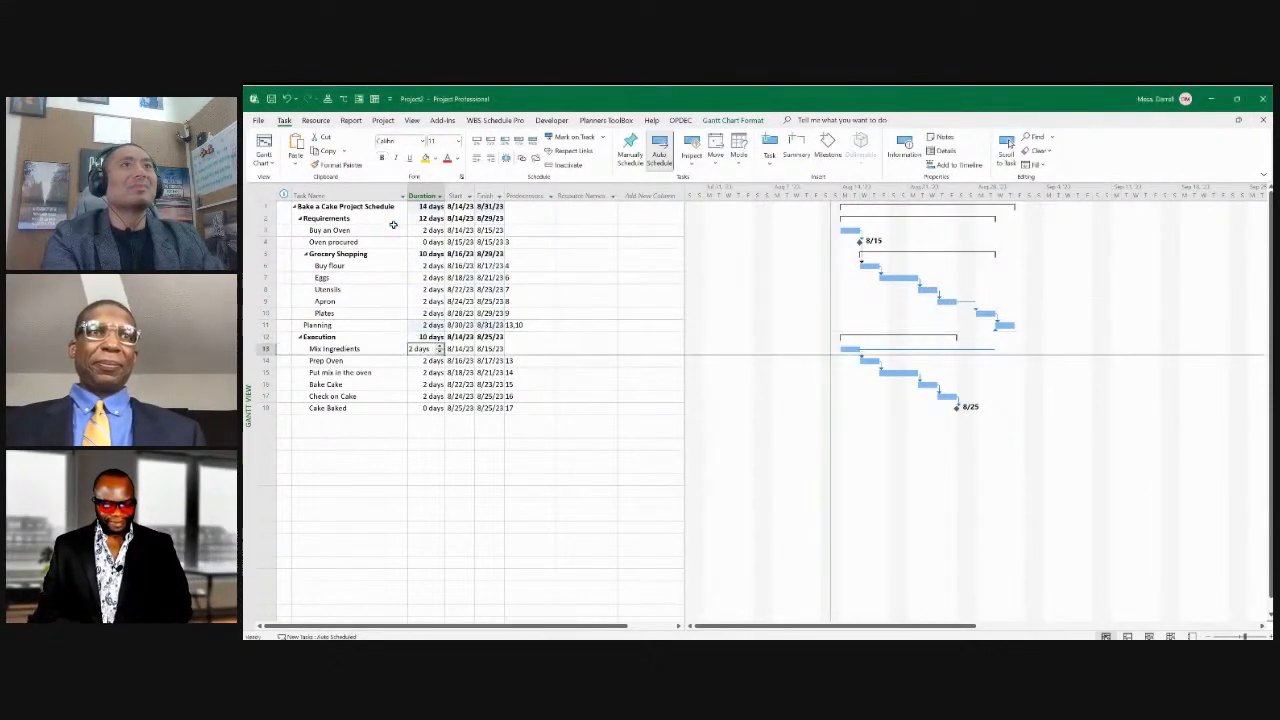
Set the duration of the Planning task to 5 days
{"action": "key", "text": "Up"}
{"action": "key", "text": "Up"}
{"action": "type", "text": "5"}
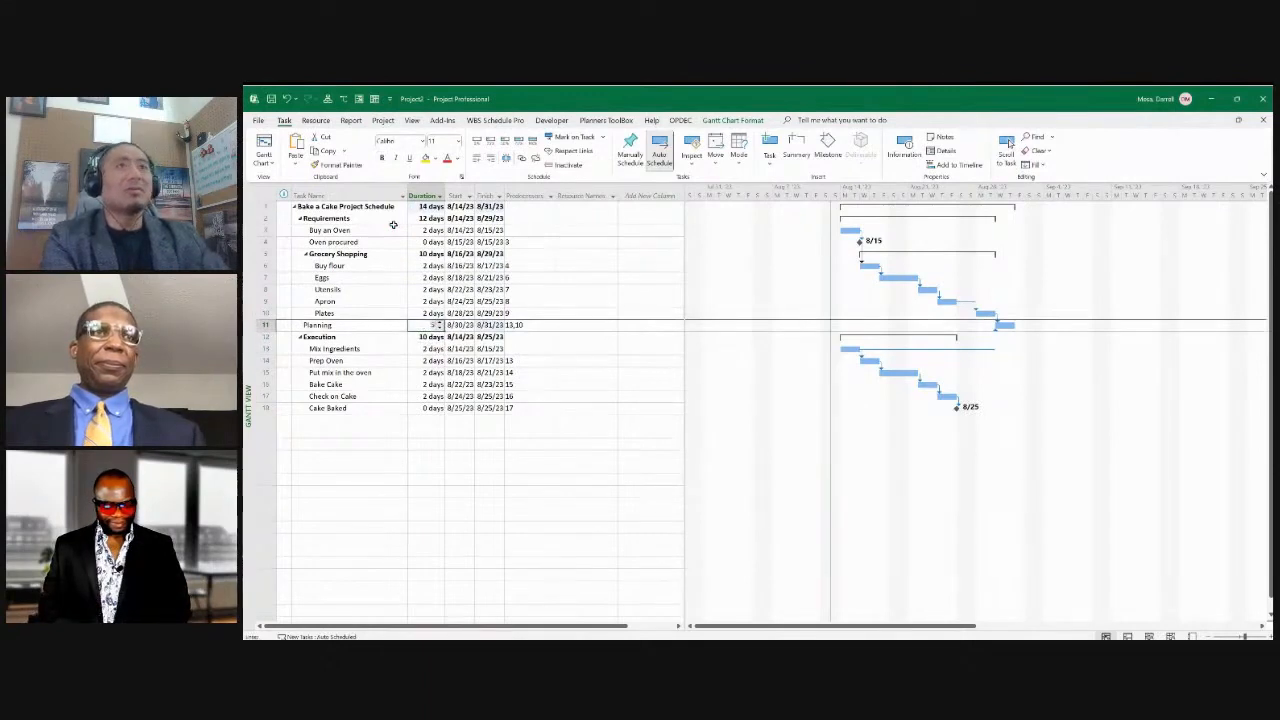
{"action": "key", "text": "Tab"}
{"action": "key", "text": "shift+Tab"}
{"action": "key", "text": "Tab"}
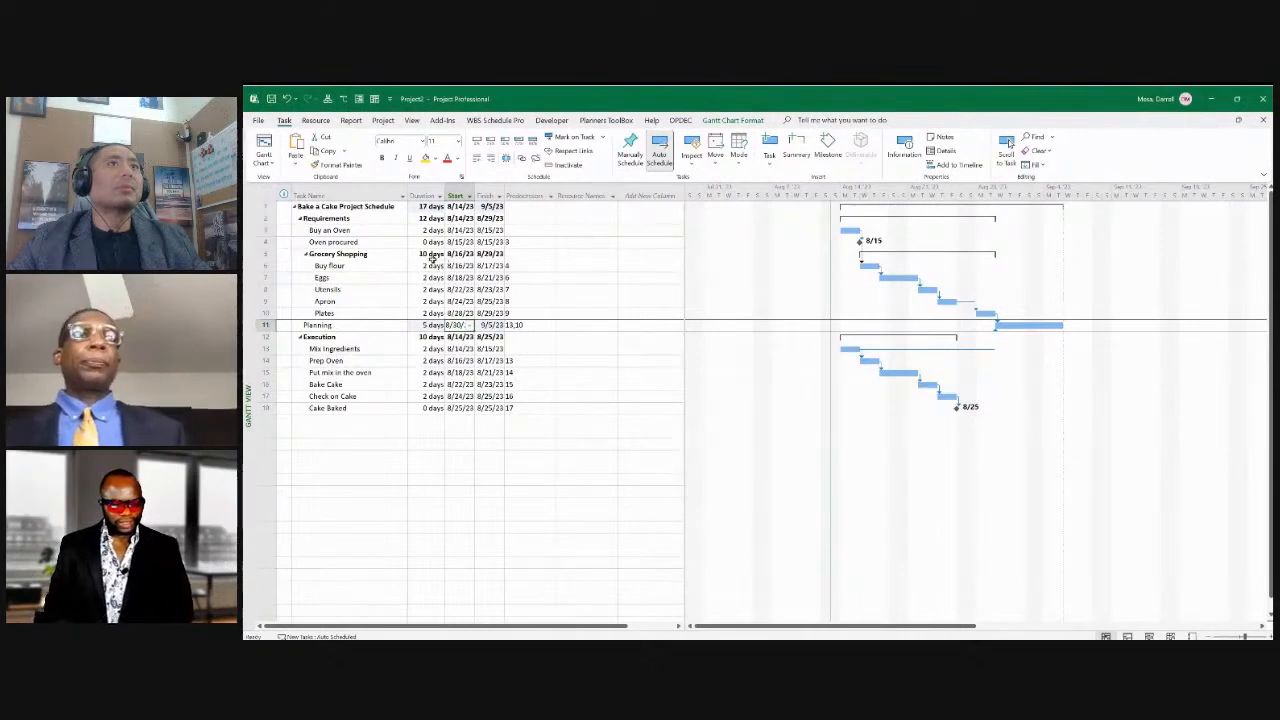
Try to enter task 11 as the predecessor of Mix Ingredients
{"action": "left_click", "coordinate": [529, 361]}
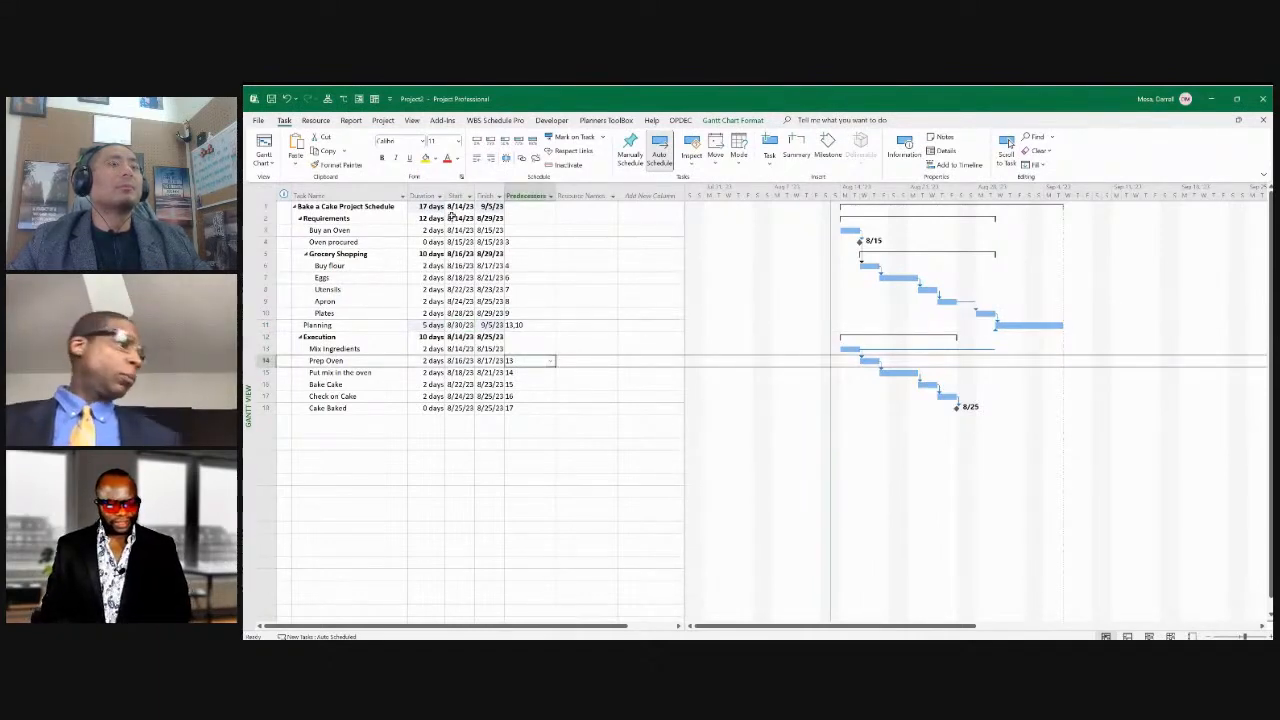
{"action": "key", "text": "Up"}
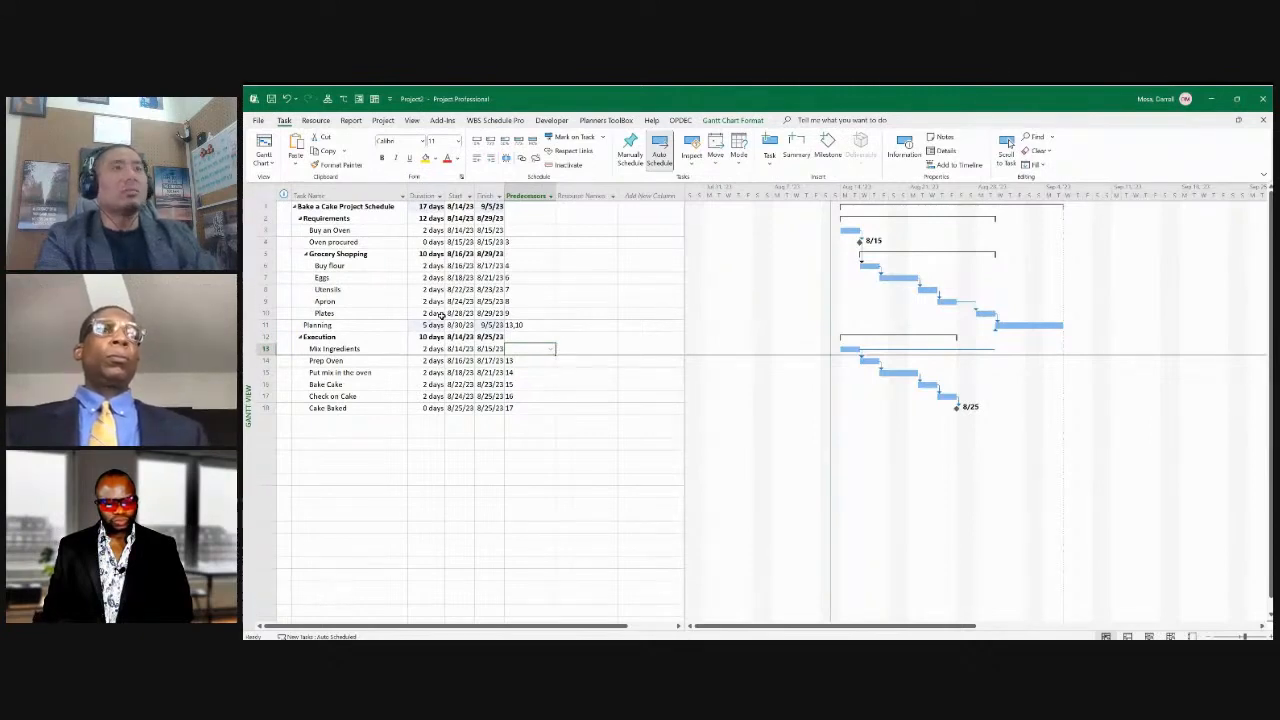
{"action": "type", "text": "11"}
{"action": "key", "text": "Return"}
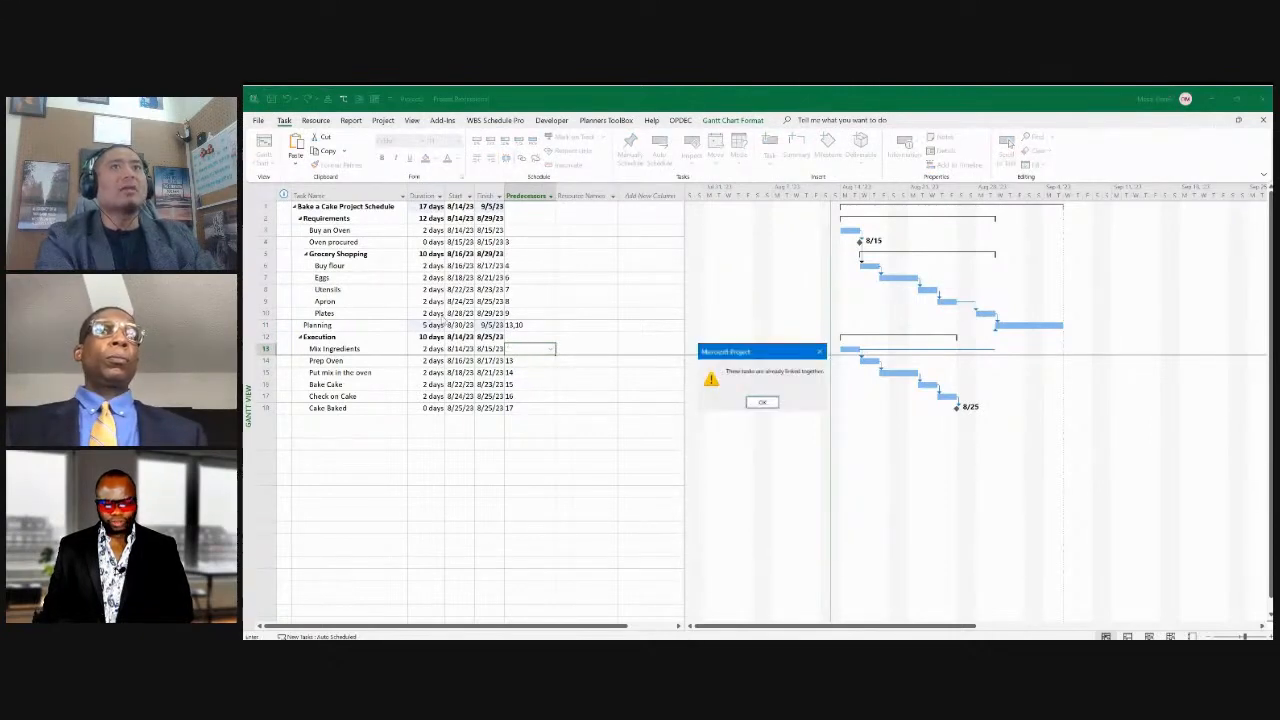
{"action": "key", "text": "Return"}
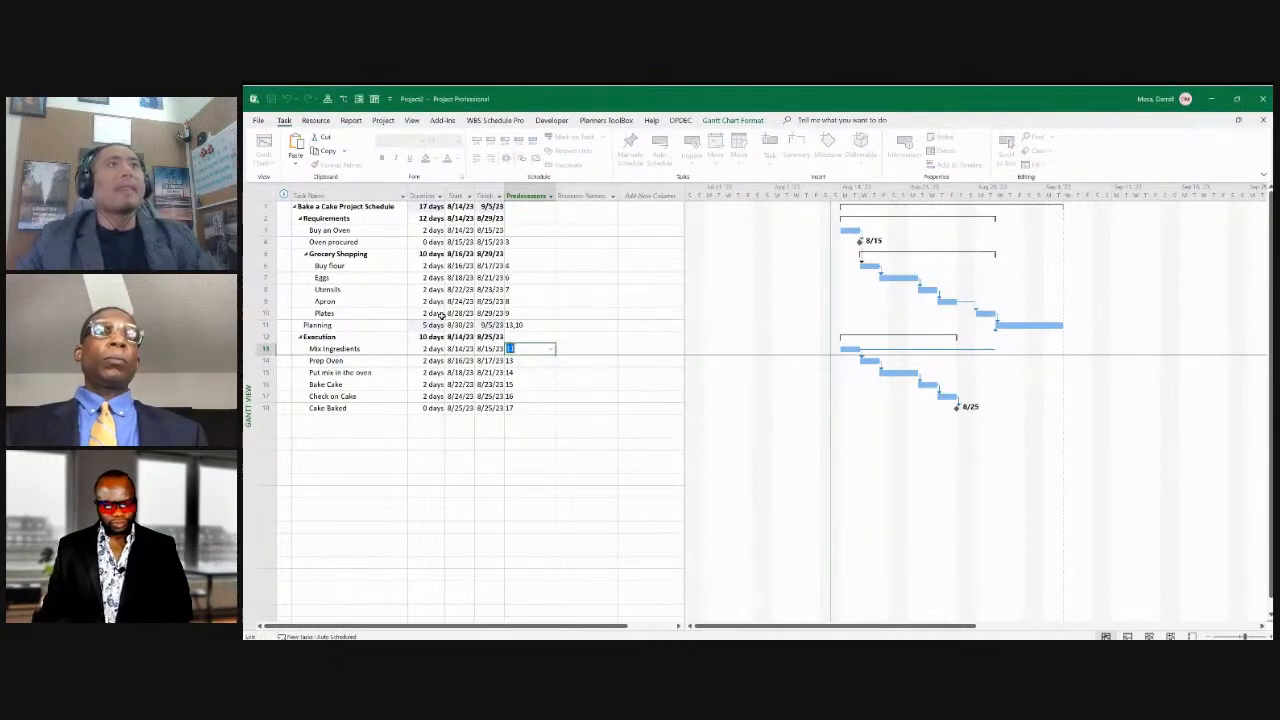
{"action": "key", "text": "Escape"}
Remove task 10 from the Planning task's predecessors, keeping only task 13
{"action": "key", "text": "Up"}
{"action": "key", "text": "Up"}
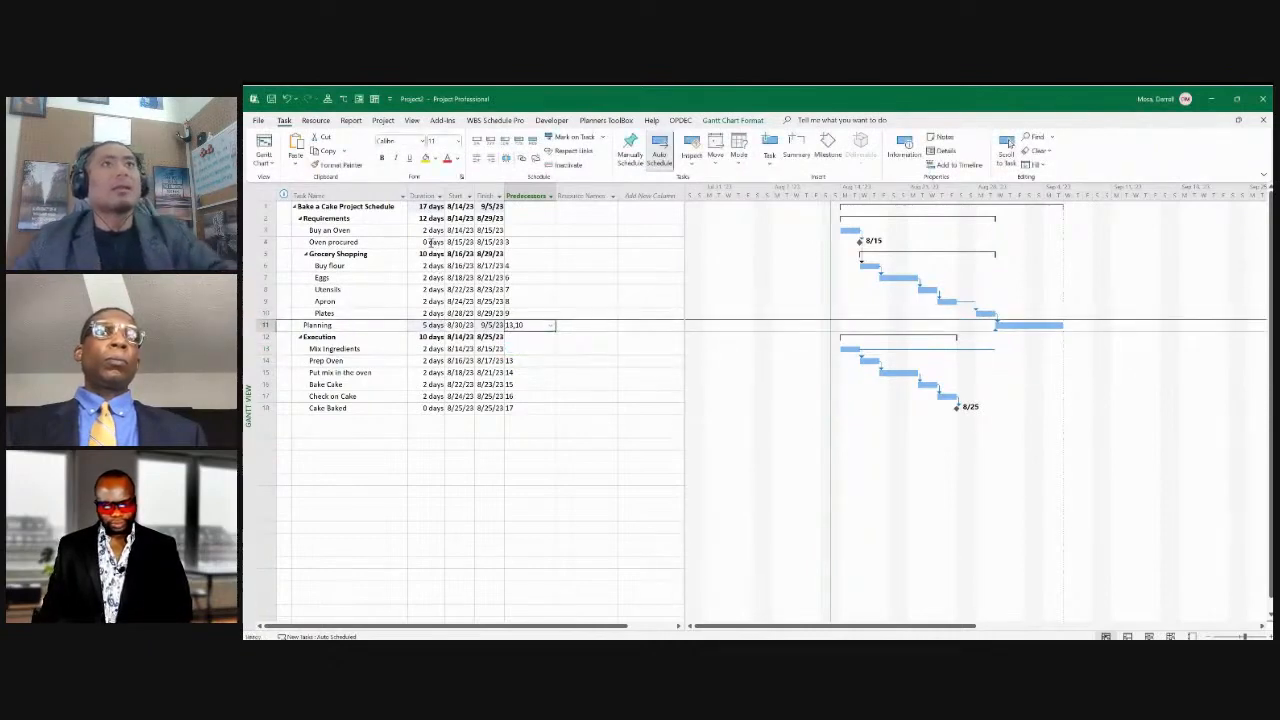
{"action": "key", "text": "F2"}
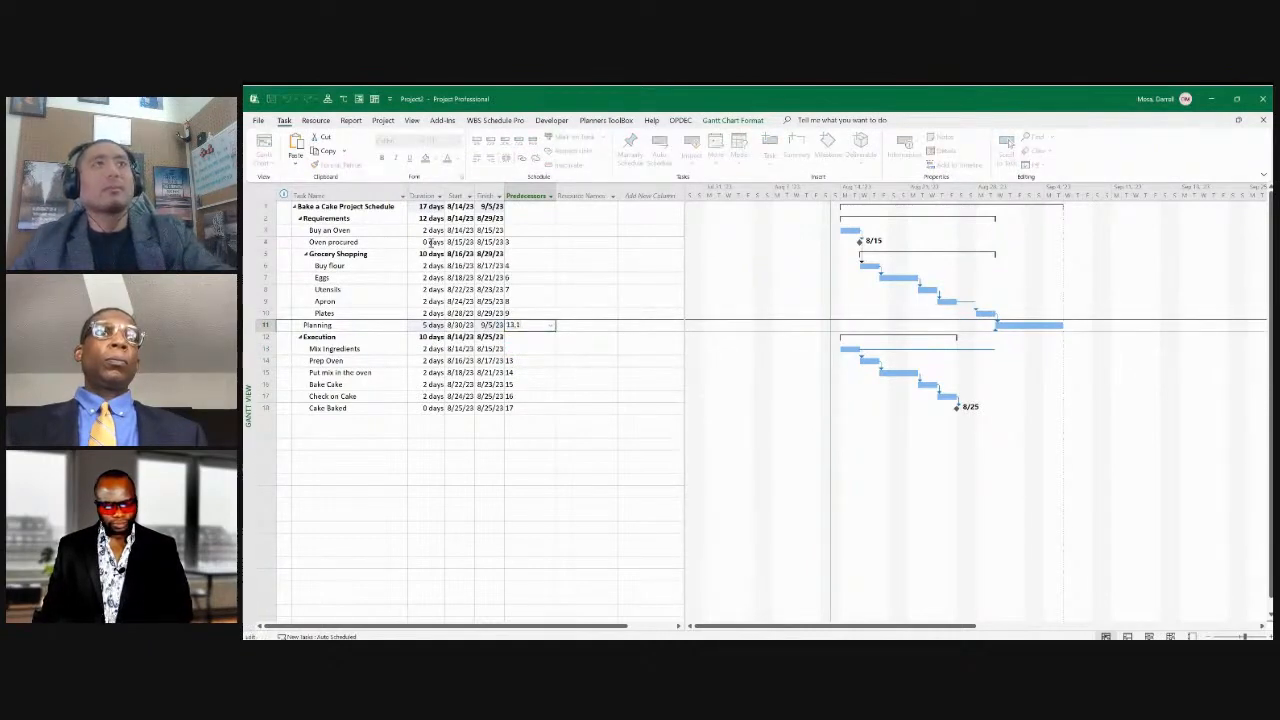
{"action": "key", "text": "BackSpace"}
{"action": "key", "text": "BackSpace"}
{"action": "key", "text": "Return"}
Try again to make task 11 the predecessor of Mix Ingredients, and clear the rejected entry
{"action": "key", "text": "Down"}
{"action": "key", "text": "Down"}
{"action": "key", "text": "Up"}
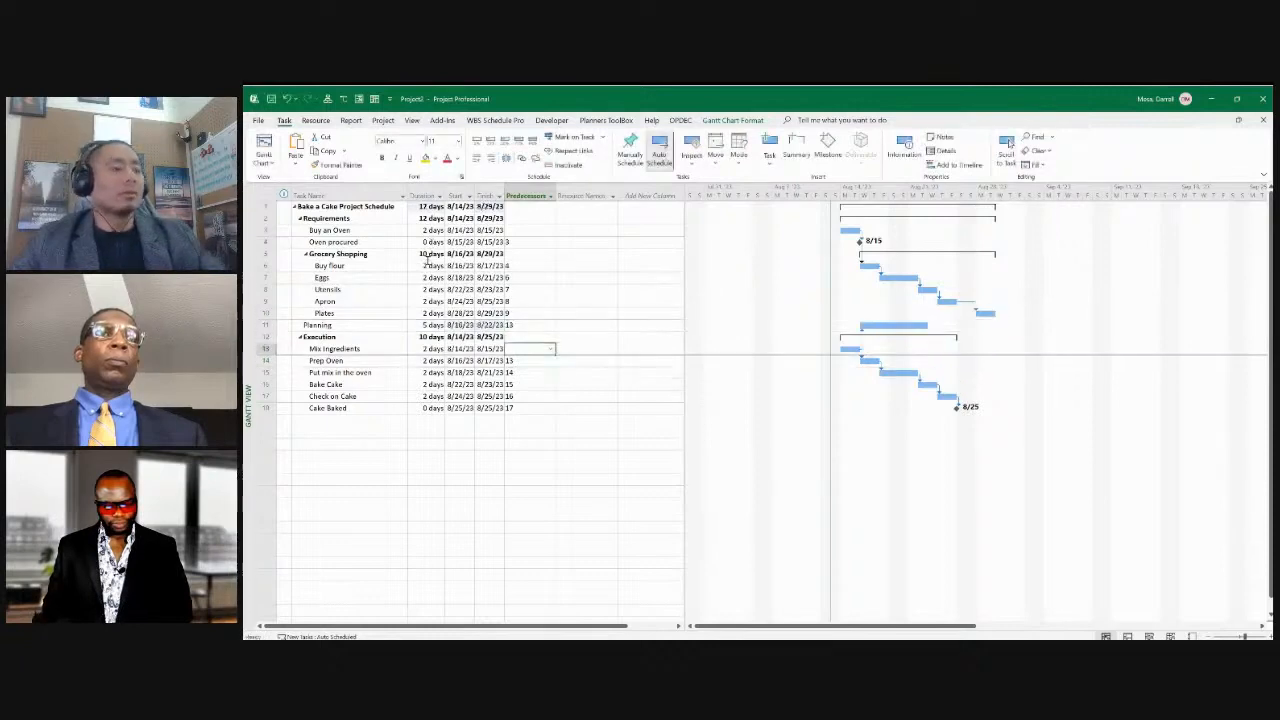
{"action": "key", "text": "ctrl+F2"}
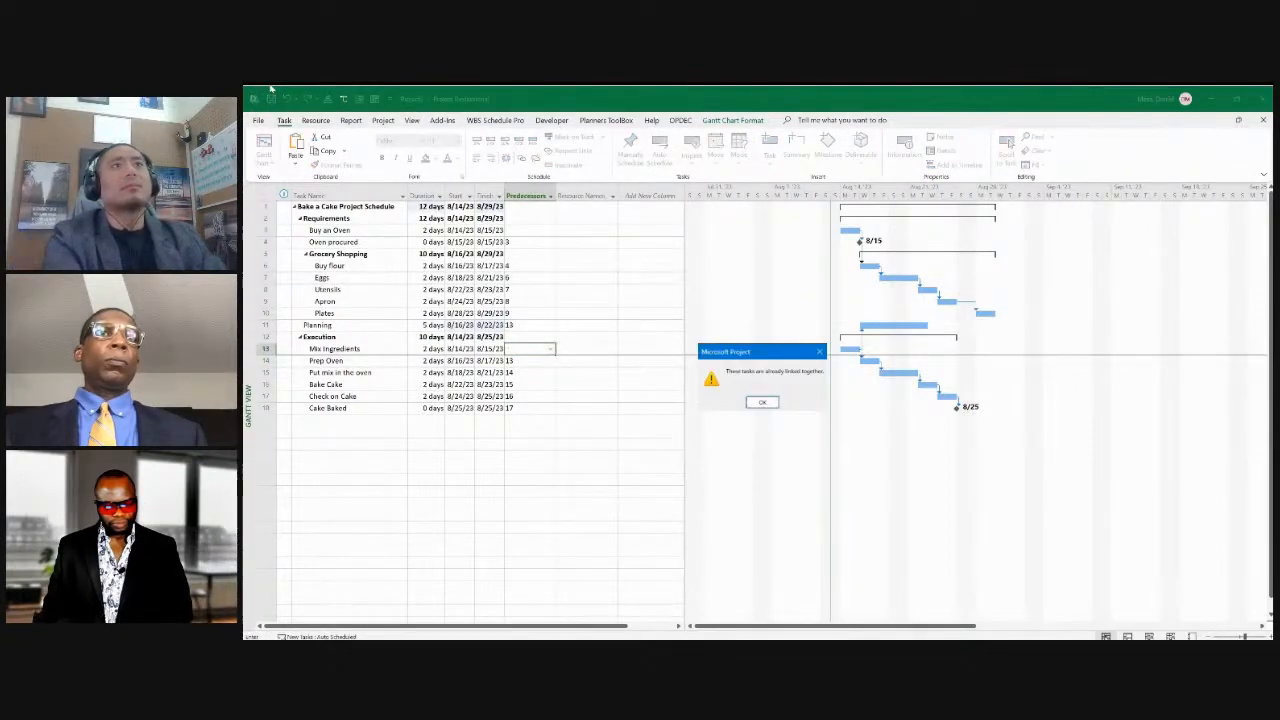
{"action": "key", "text": "Return"}
{"action": "type", "text": "11"}
{"action": "key", "text": "Escape"}
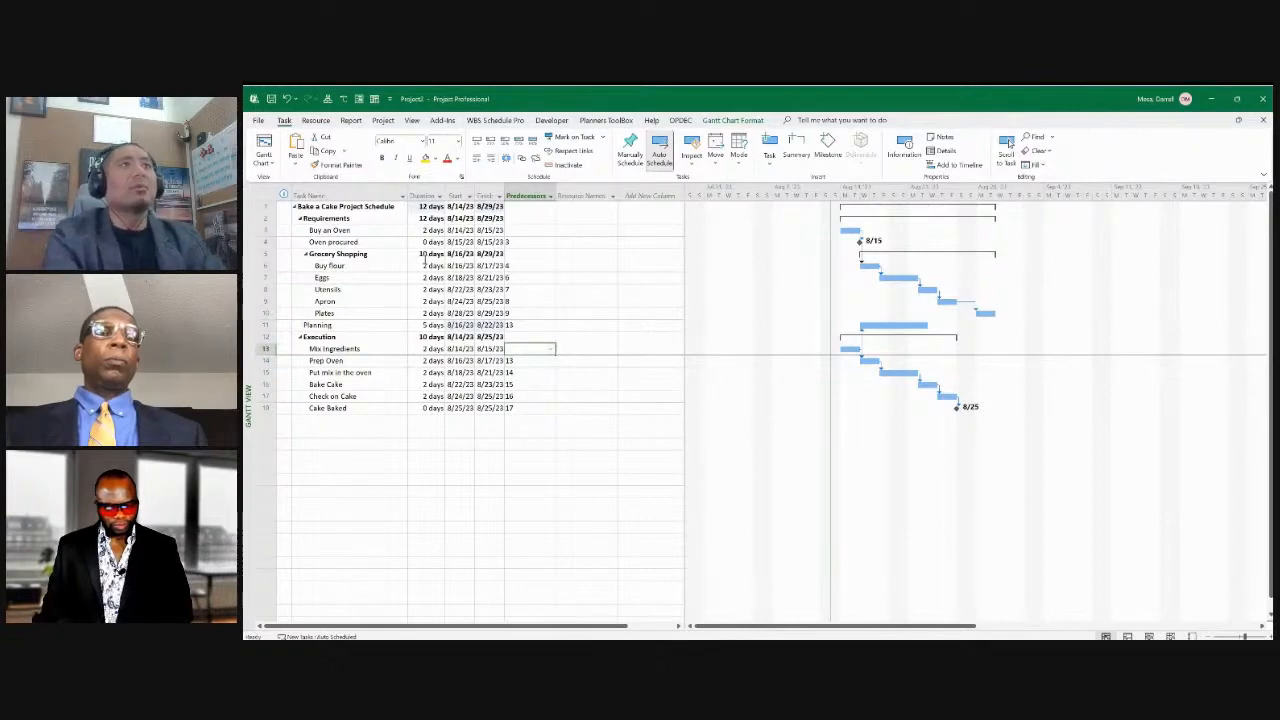
{"action": "type", "text": "11"}
{"action": "key", "text": "Return"}
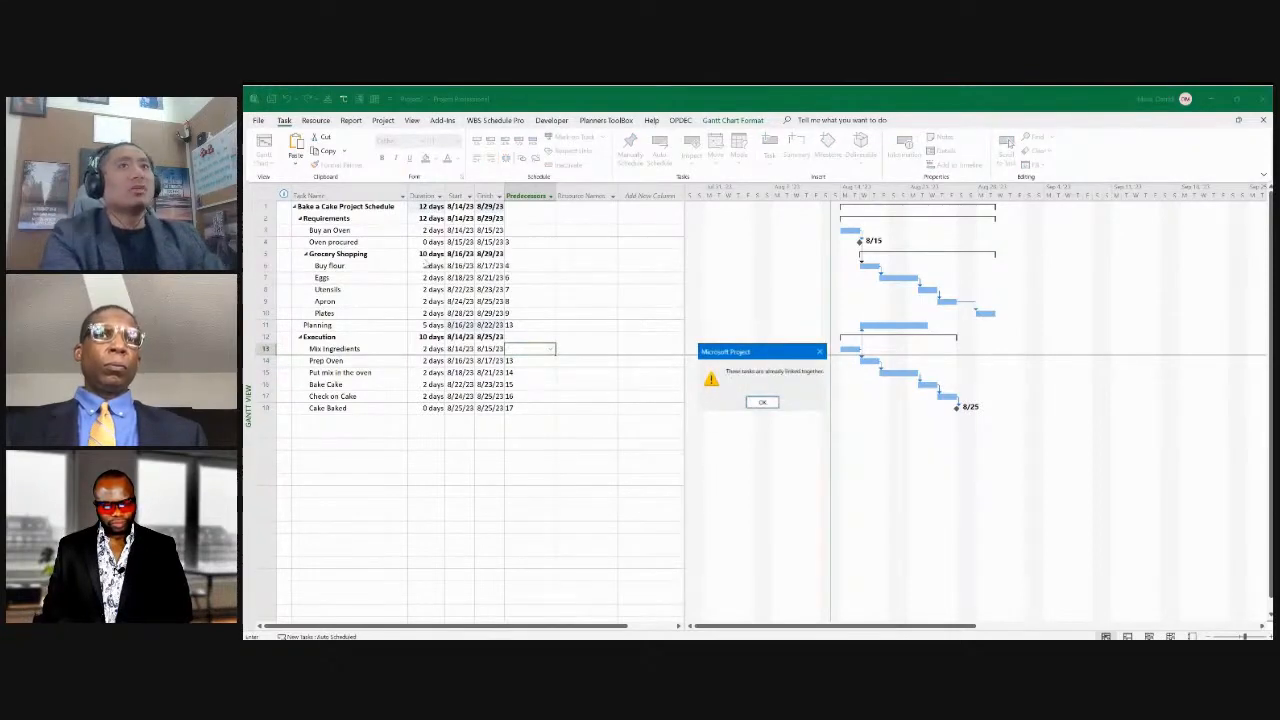
{"action": "key", "text": "Return"}
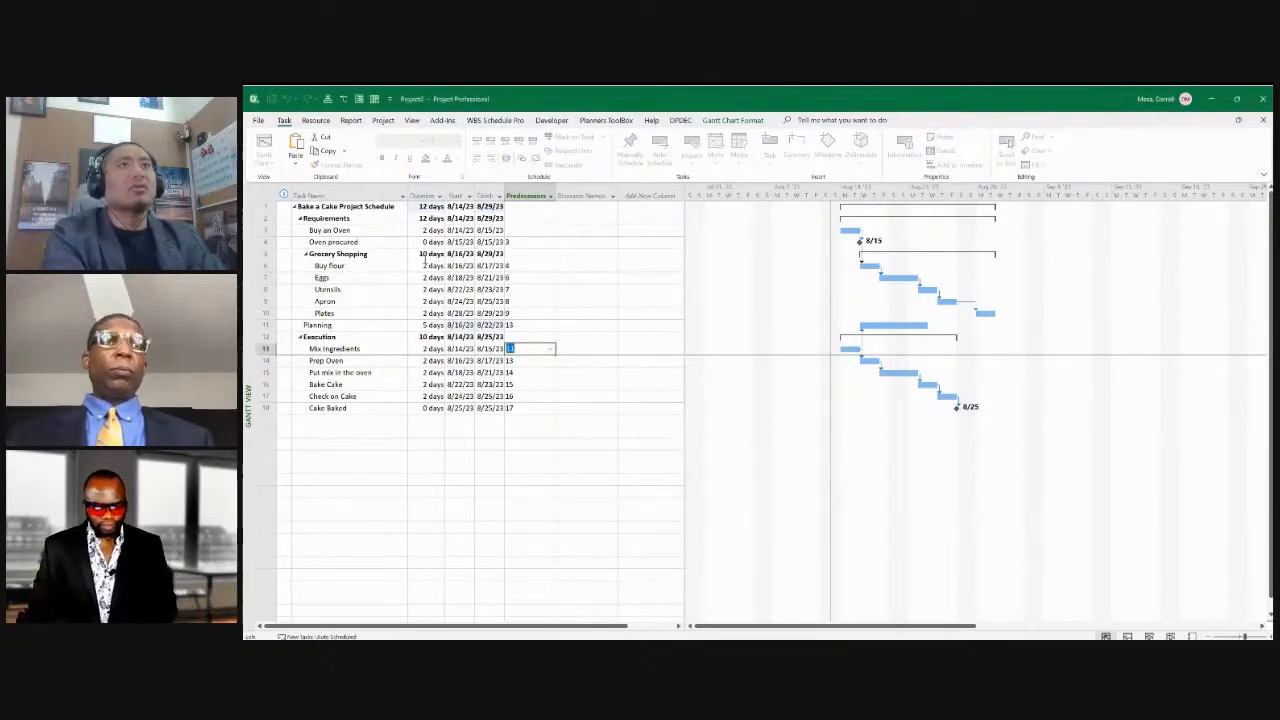
{"action": "key", "text": "BackSpace"}
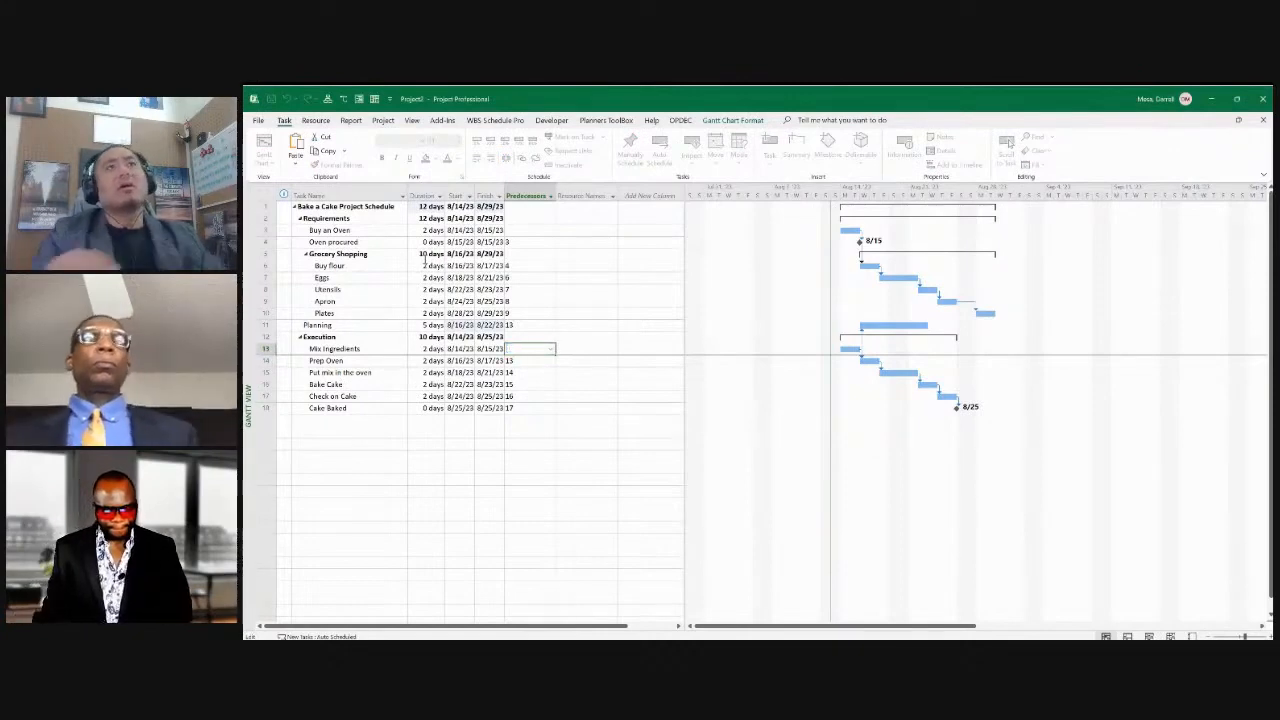
Replace the predecessor of the Planning task with task 10
{"action": "key", "text": "Up"}
{"action": "key", "text": "Up"}
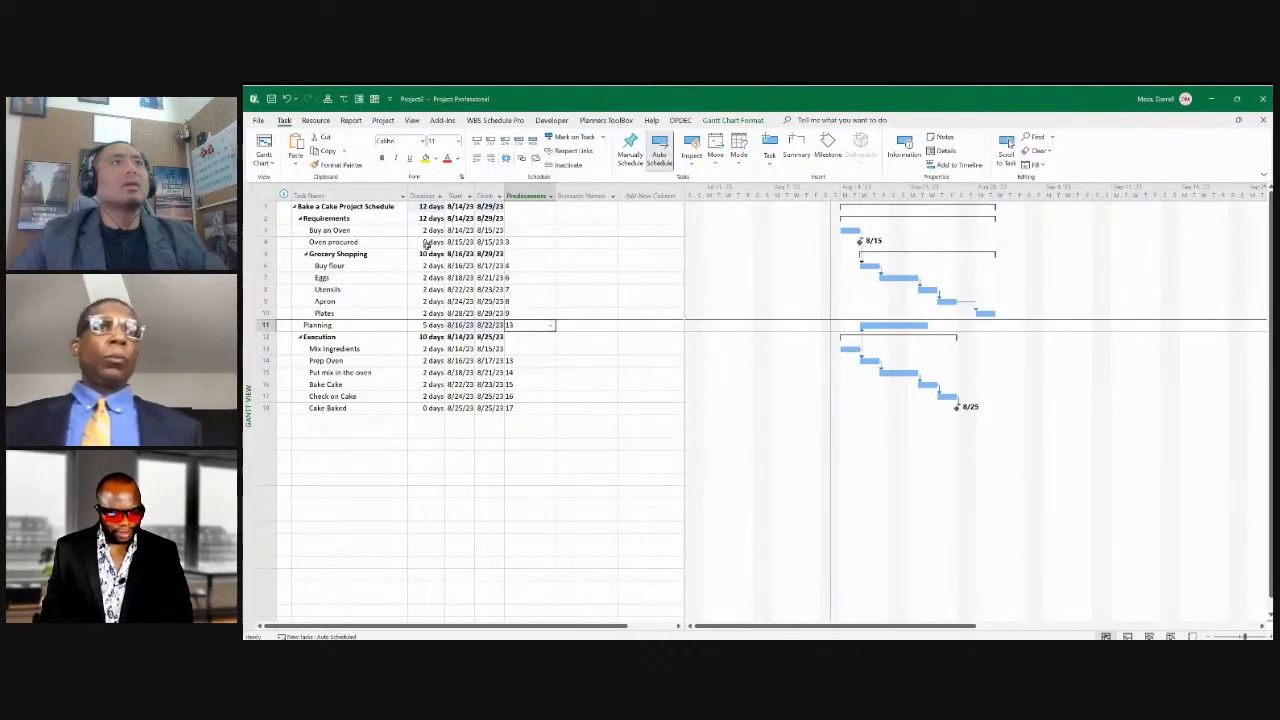
{"action": "type", "text": "0"}
{"action": "key", "text": "Return"}
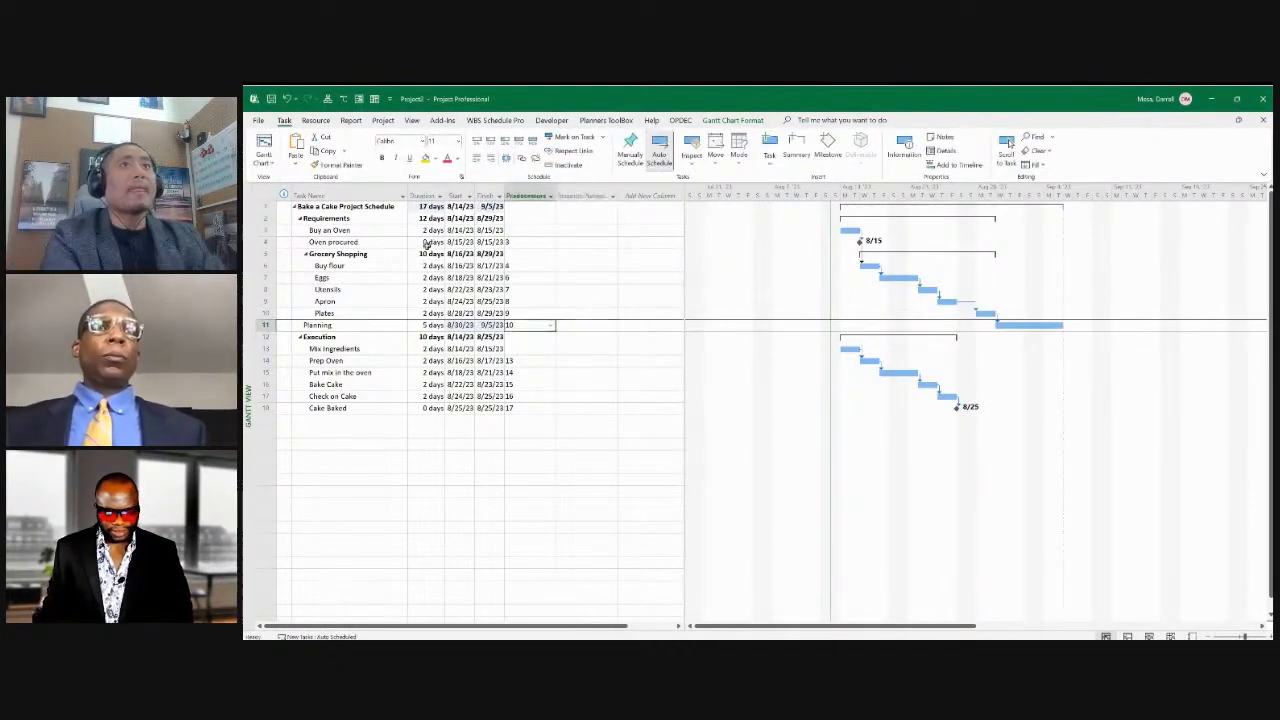
Link Mix Ingredients to the Planning task by entering 11 as its predecessor
{"action": "key", "text": "Down"}
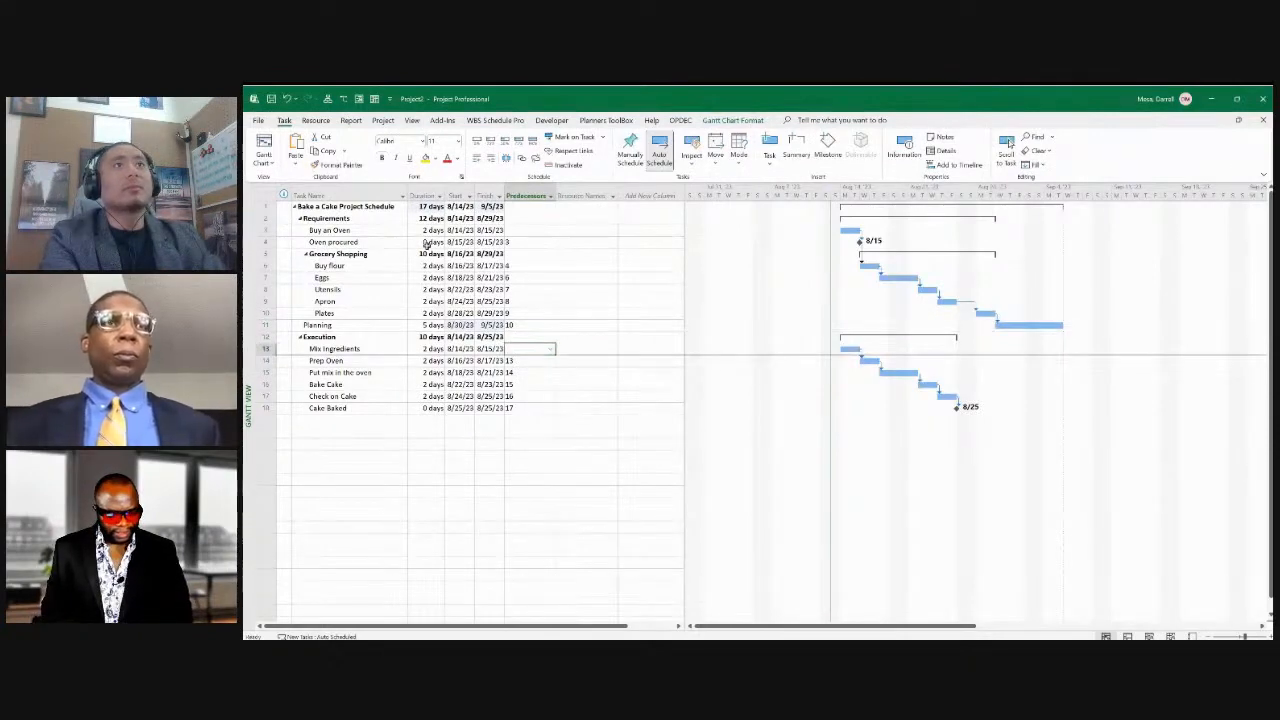
{"action": "type", "text": "12"}
{"action": "key", "text": "Return"}
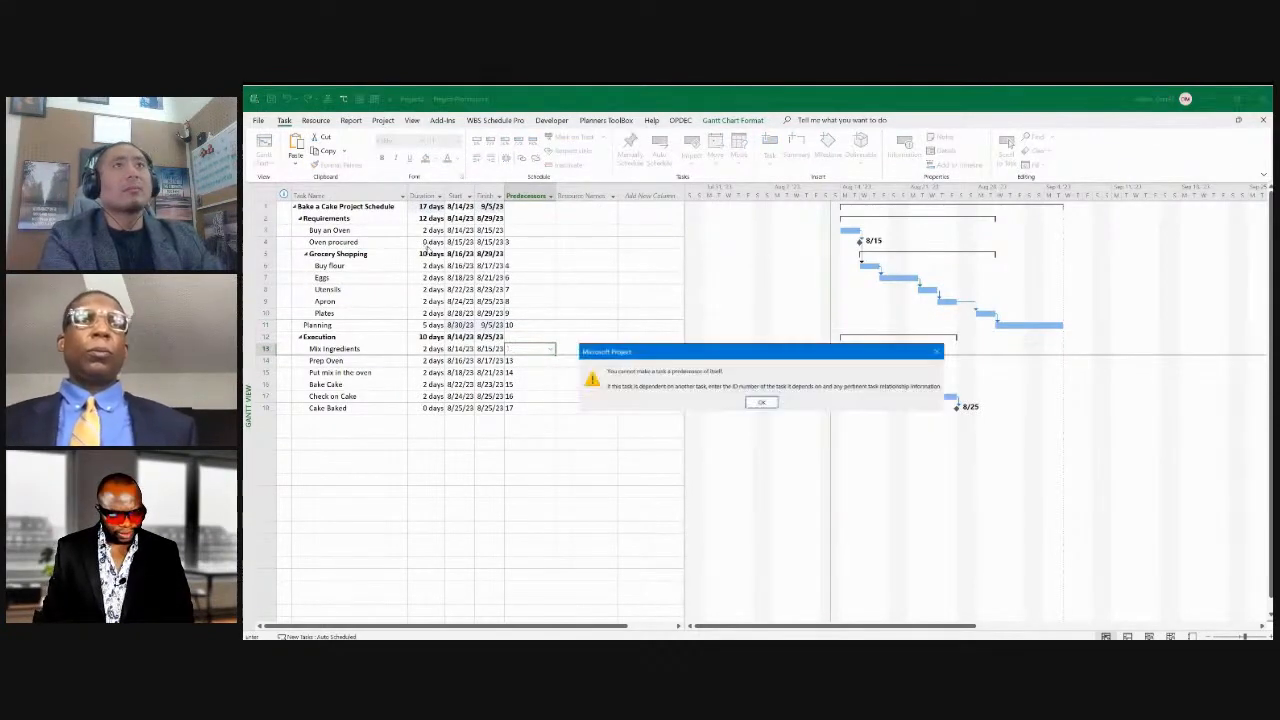
{"action": "key", "text": "Return"}
{"action": "type", "text": "11"}
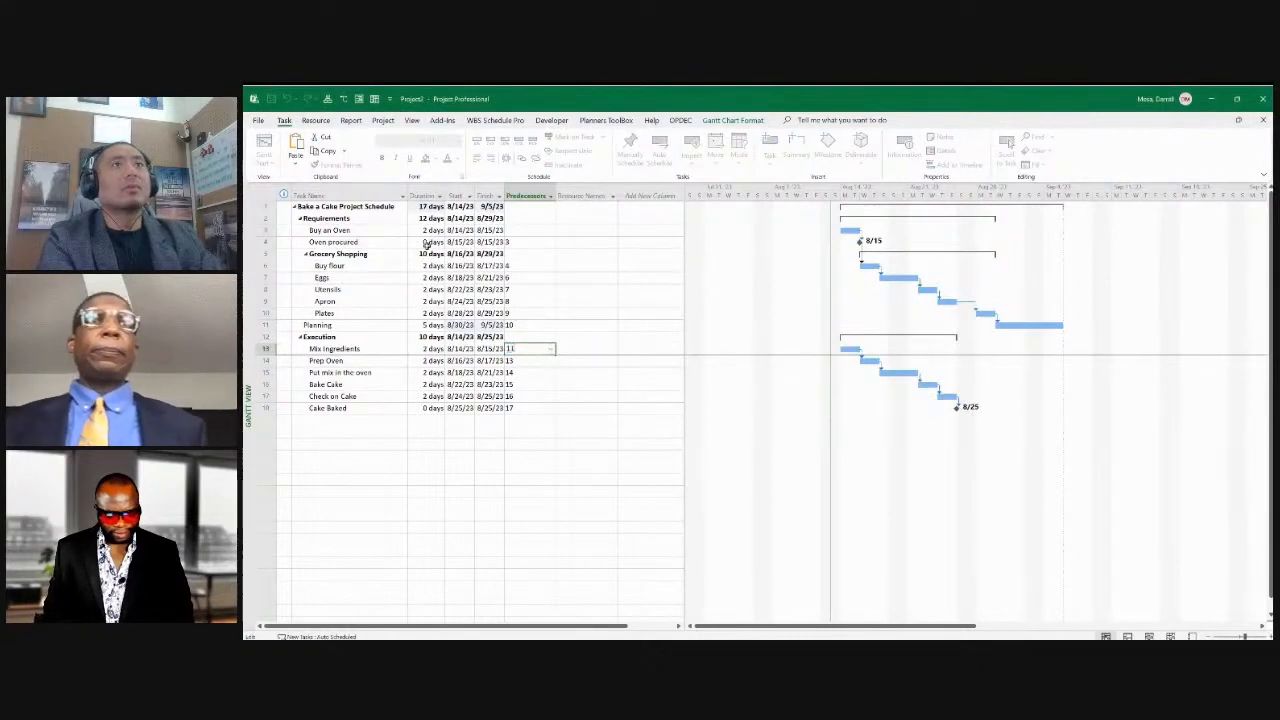
{"action": "key", "text": "Return"}
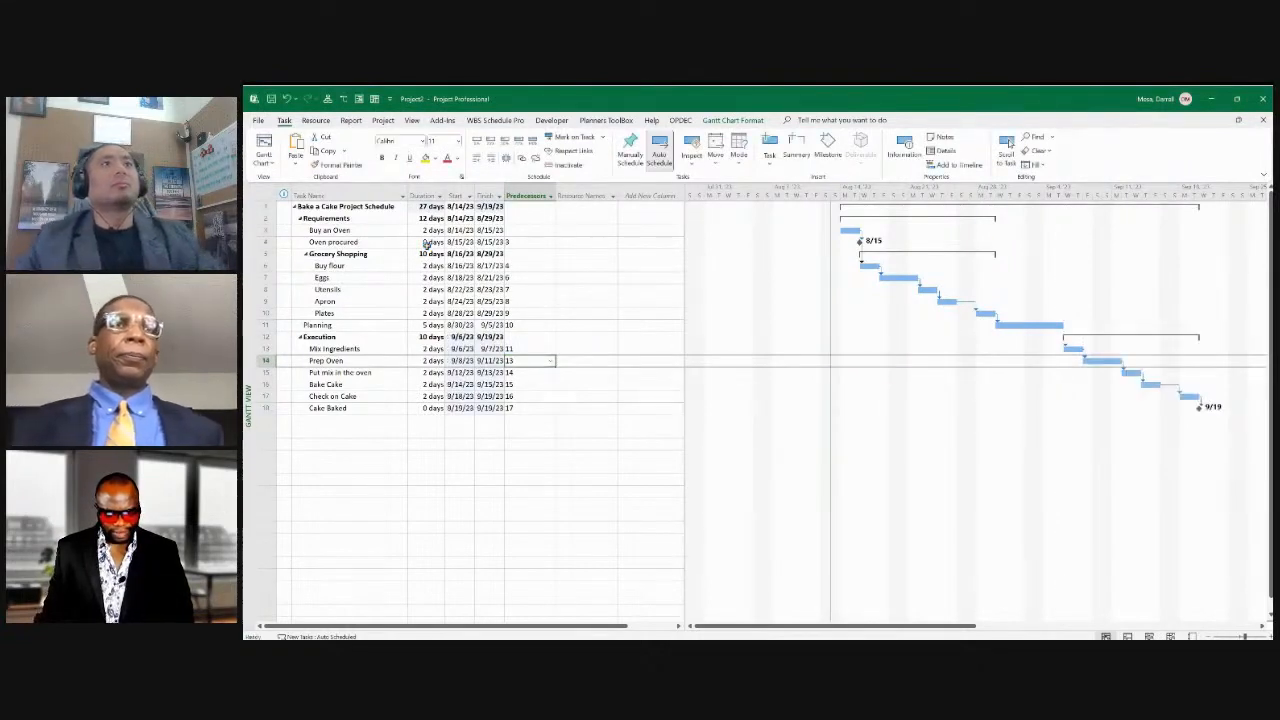
{"action": "key", "text": "Up"}
{"action": "key", "text": "Right"}
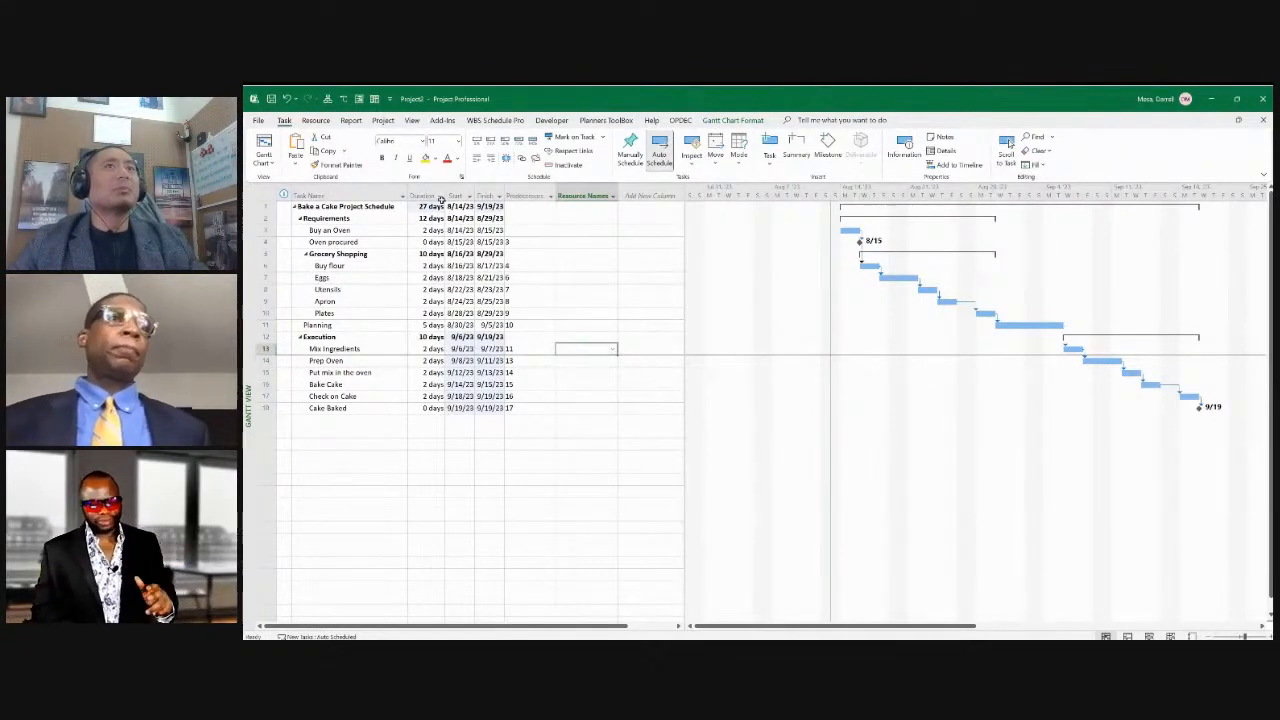
{"action": "key", "text": "Up"}
{"action": "key", "text": "Up"}
{"action": "key", "text": "Up"}
{"action": "key", "text": "Up"}
{"action": "key", "text": "Up"}
{"action": "key", "text": "Up"}
{"action": "key", "text": "Up"}
{"action": "key", "text": "Left"}
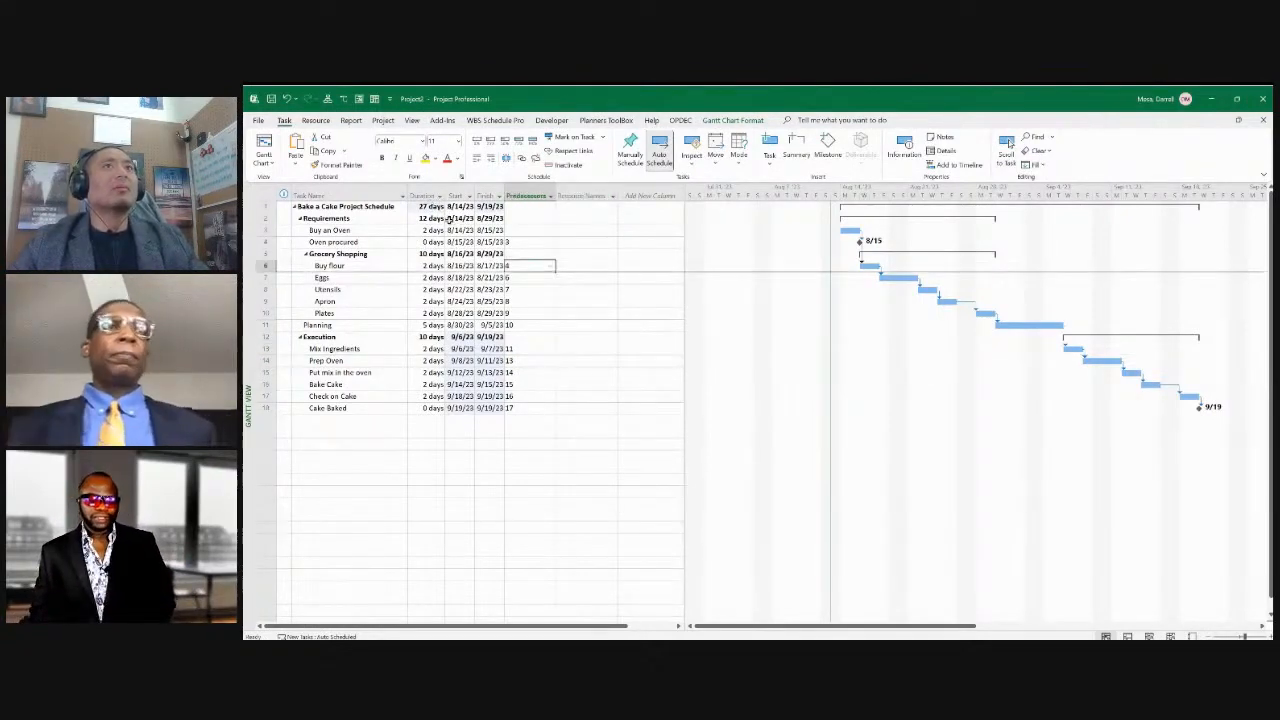